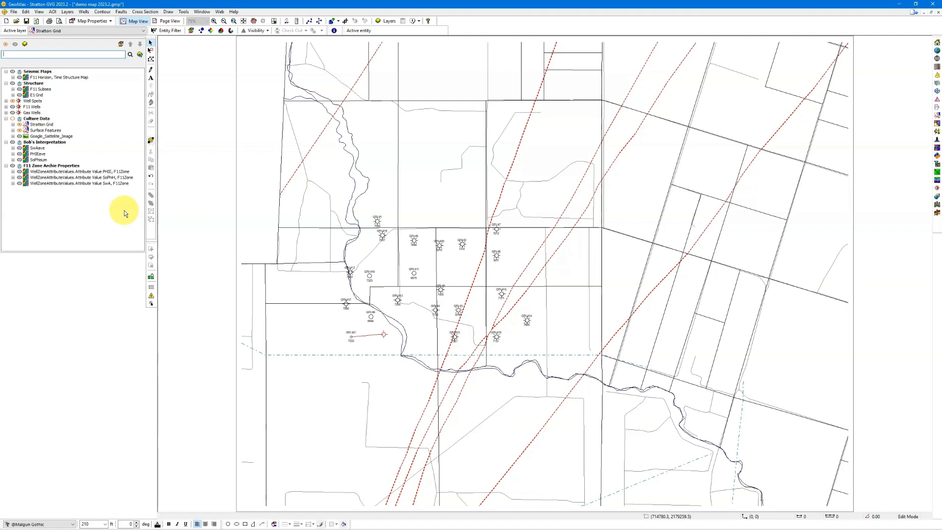
# Search the layer list for F11, turn all matching layers on and off again, and restore the full list.
pyautogui.click(62, 56)
pyautogui.write('F11')
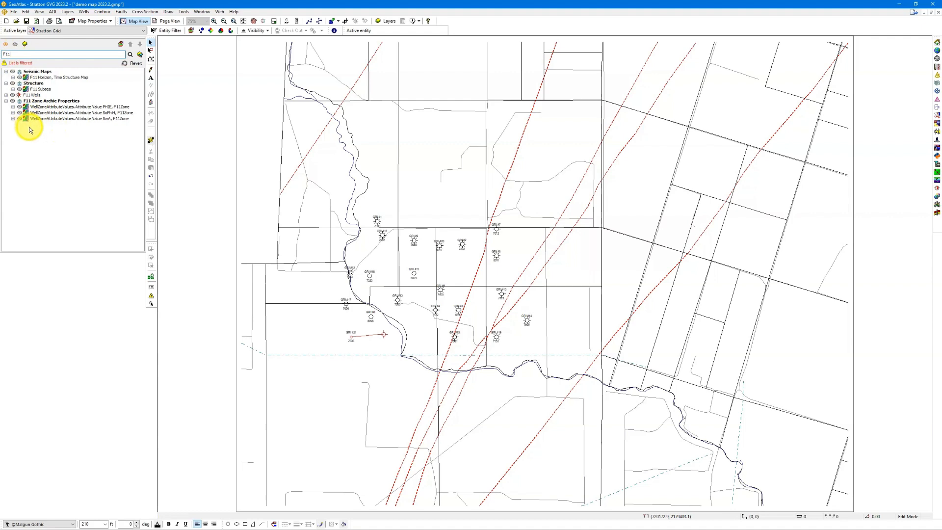
pyautogui.click(7, 46)
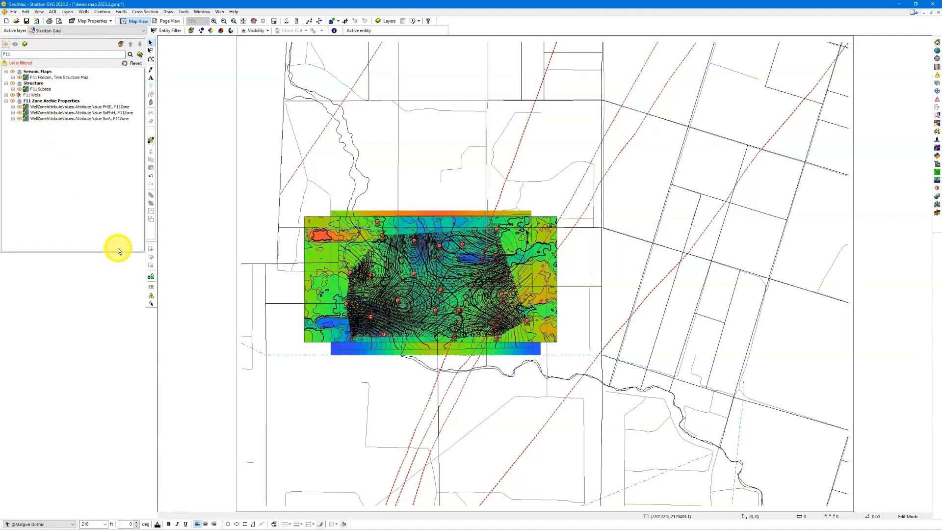
pyautogui.click(15, 44)
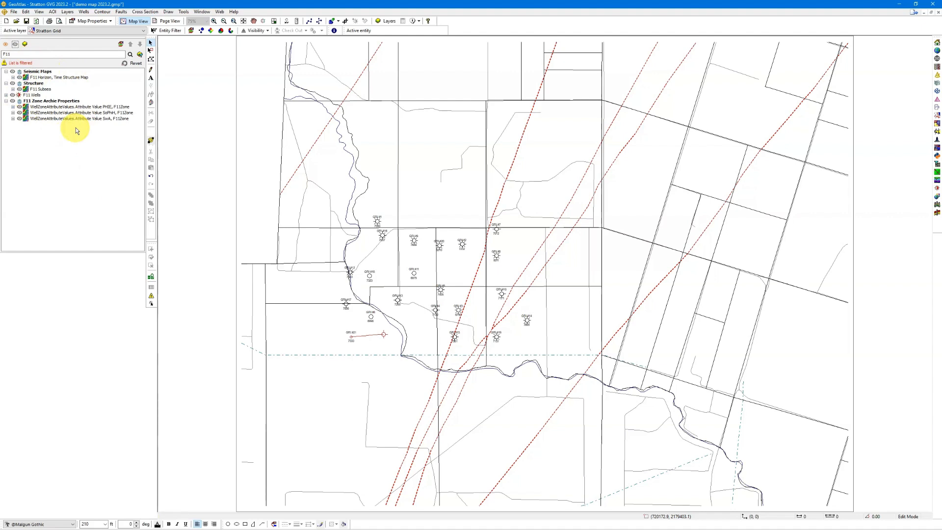
pyautogui.click(136, 65)
# Filter the layer list by type so that only WellBase layers are listed.
pyautogui.click(140, 54)
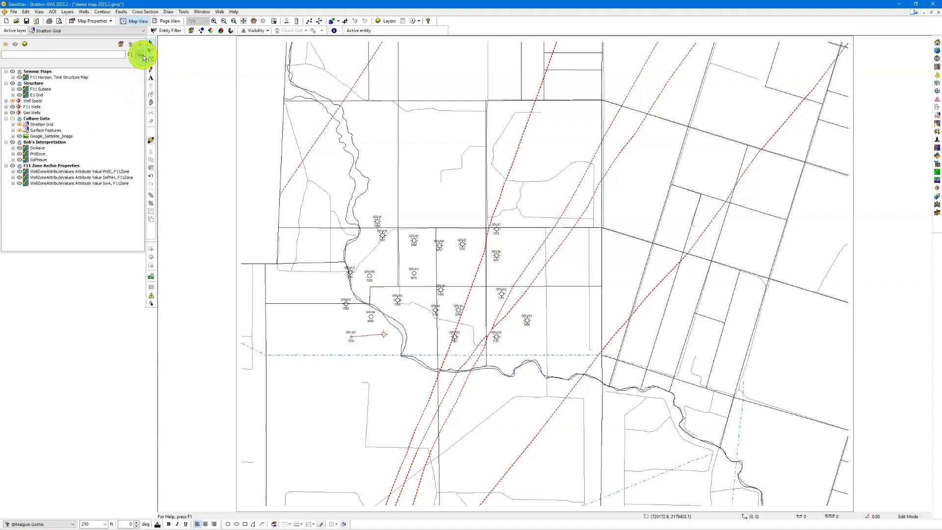
pyautogui.moveTo(459, 235); pyautogui.dragTo(479, 144)
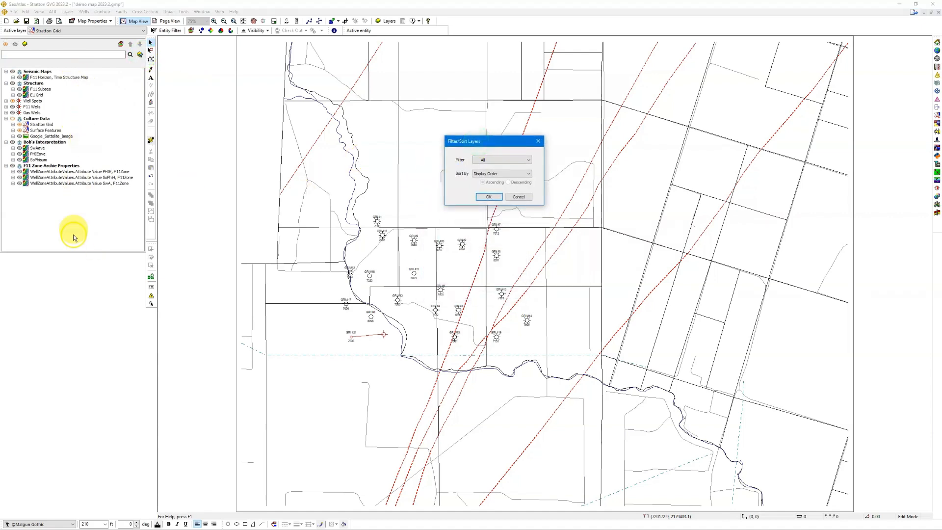
pyautogui.click(503, 161)
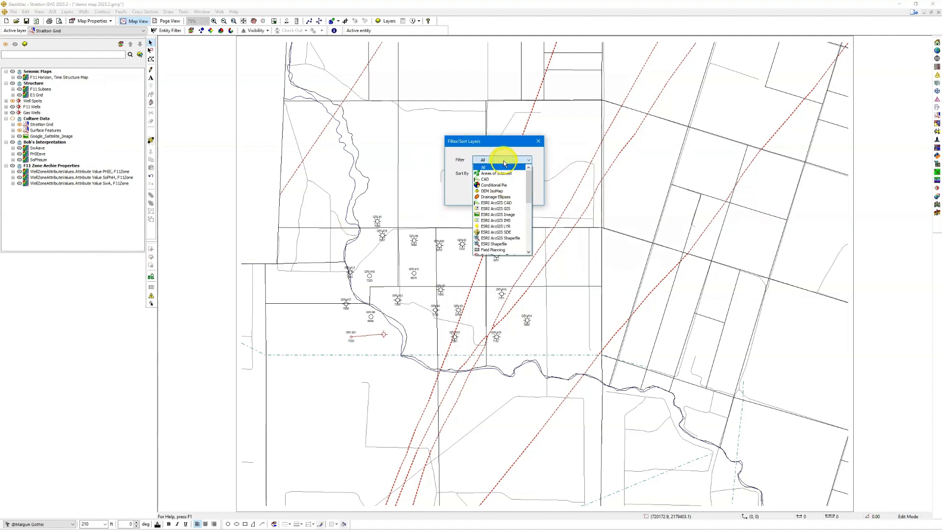
pyautogui.moveTo(528, 190); pyautogui.dragTo(532, 231)
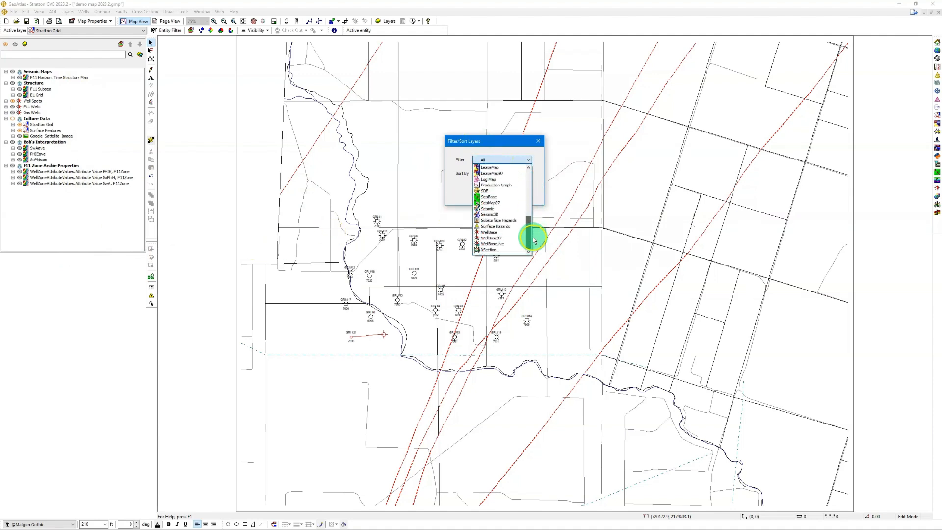
pyautogui.click(500, 231)
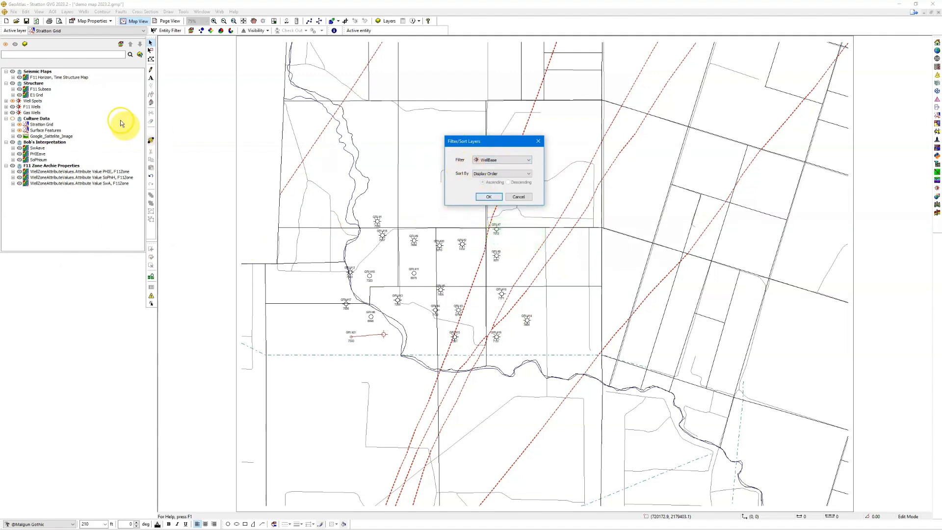
pyautogui.click(489, 196)
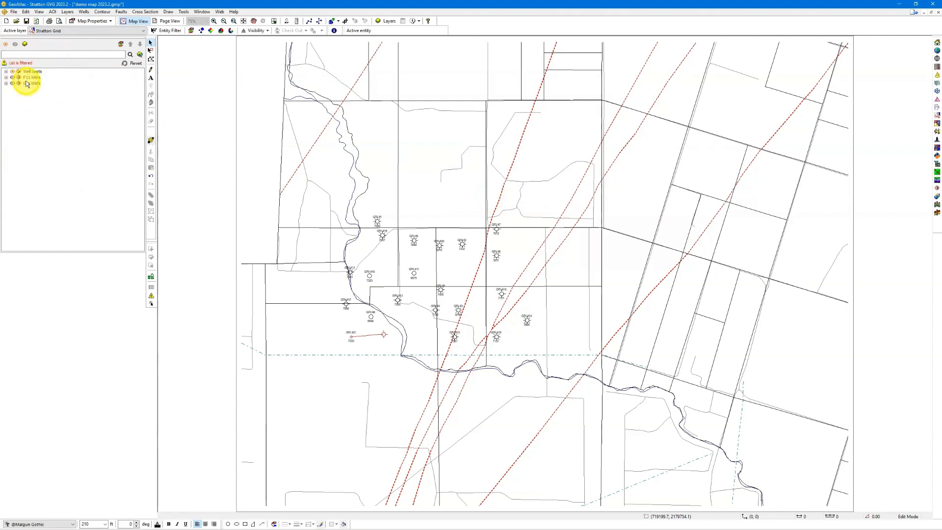
# Show all the filtered well layers together, hide them all, and make only Well Spots visible.
pyautogui.click(12, 45)
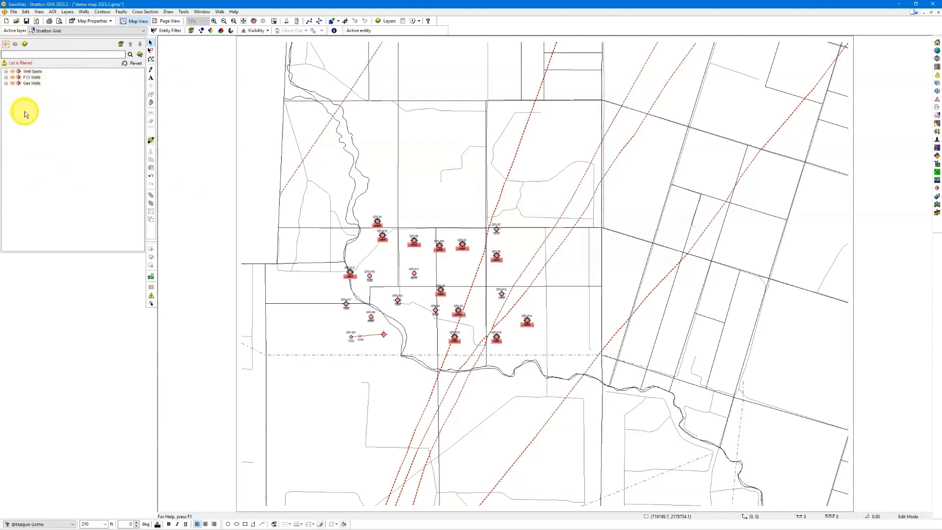
pyautogui.click(15, 44)
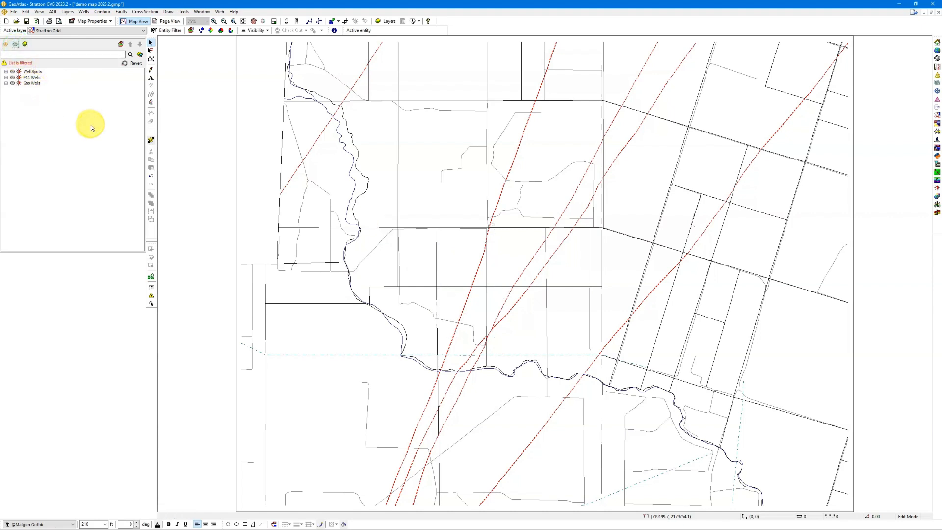
pyautogui.click(13, 75)
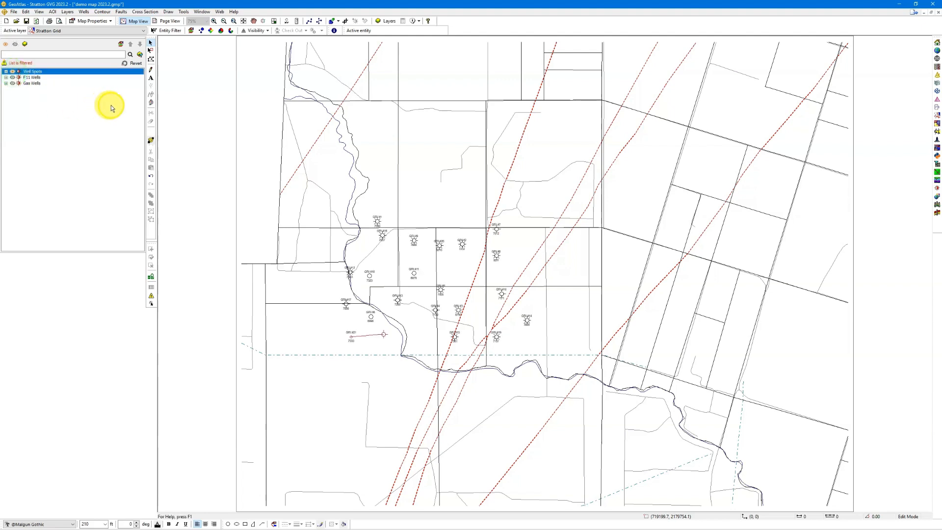
# Sort the filtered WellBase layers by Date Modified in descending order.
pyautogui.click(140, 55)
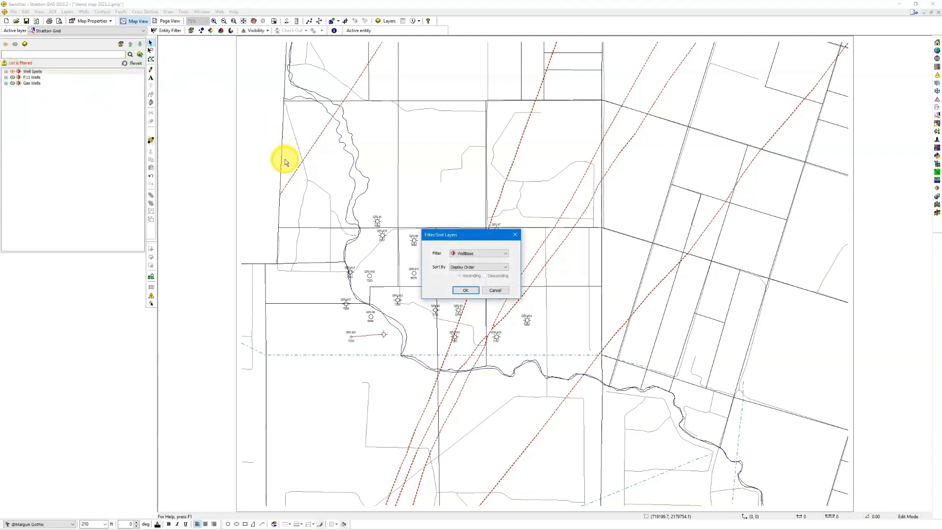
pyautogui.moveTo(483, 234); pyautogui.dragTo(508, 157)
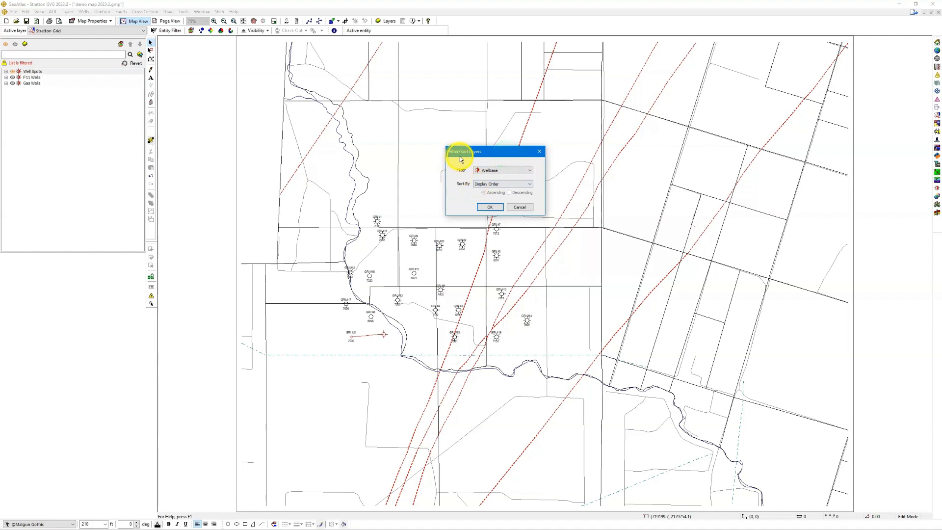
pyautogui.click(490, 184)
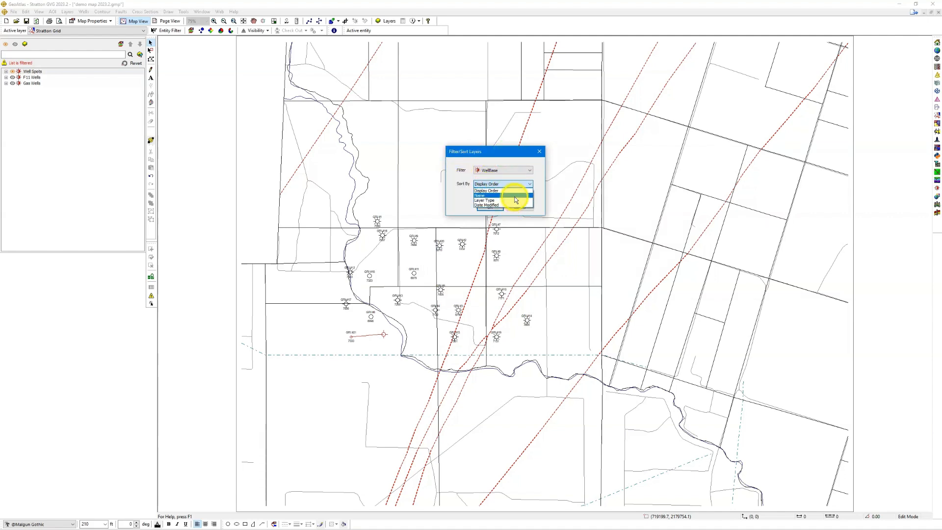
pyautogui.click(515, 204)
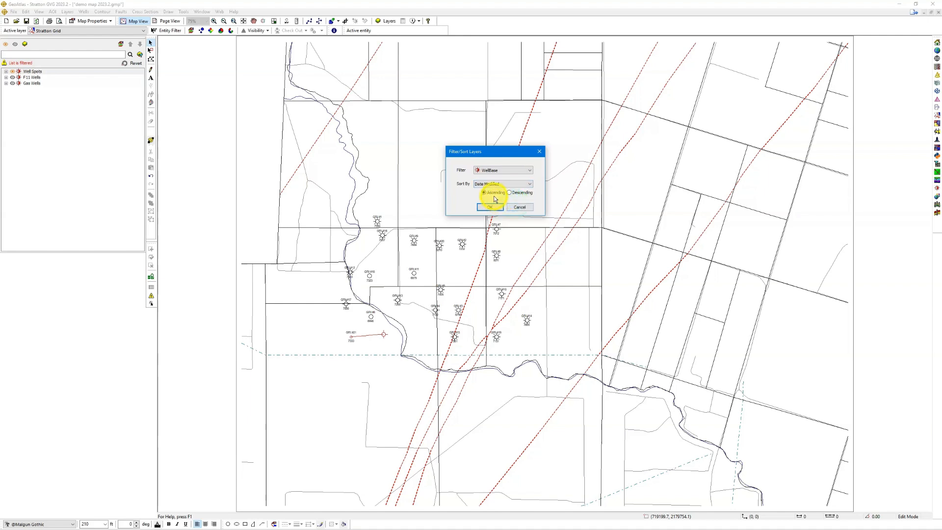
pyautogui.click(514, 195)
pyautogui.click(491, 206)
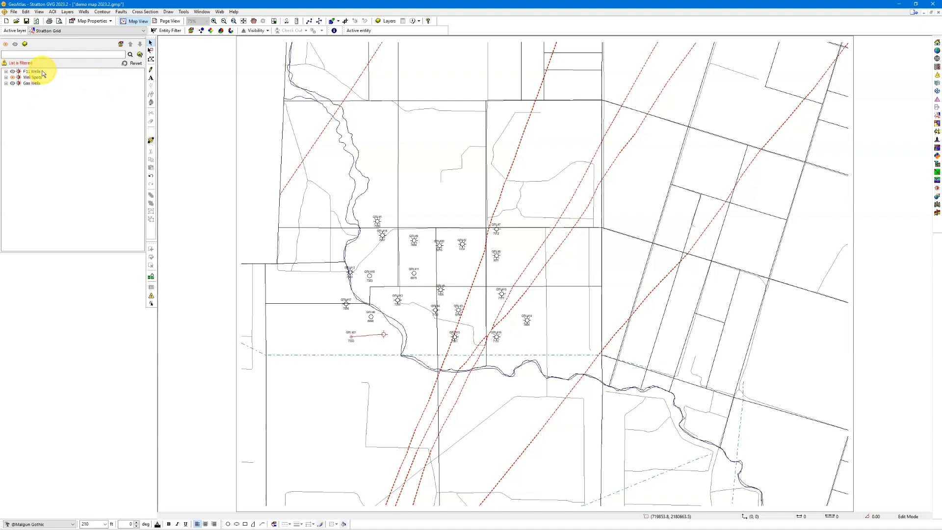
# Search the filtered well layers for F11, and clear all filtering to restore the full layer list.
pyautogui.click(45, 56)
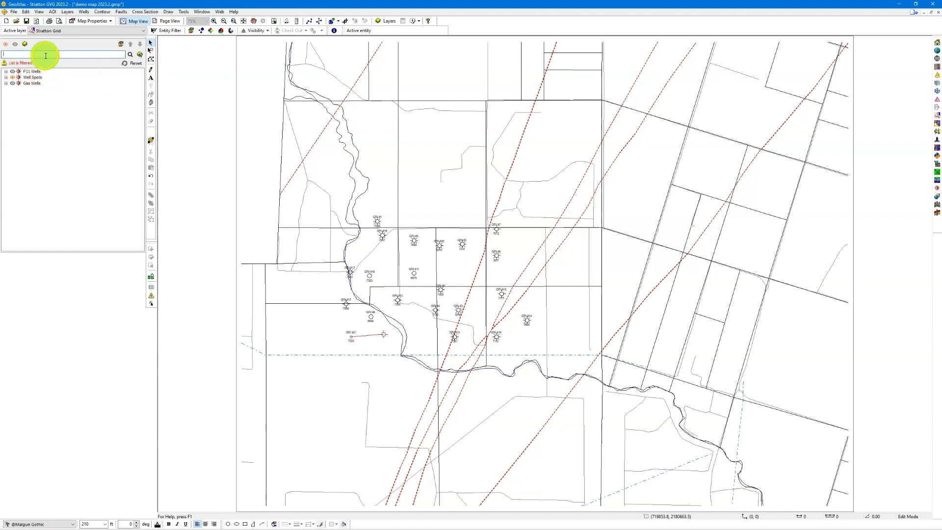
pyautogui.write('F11')
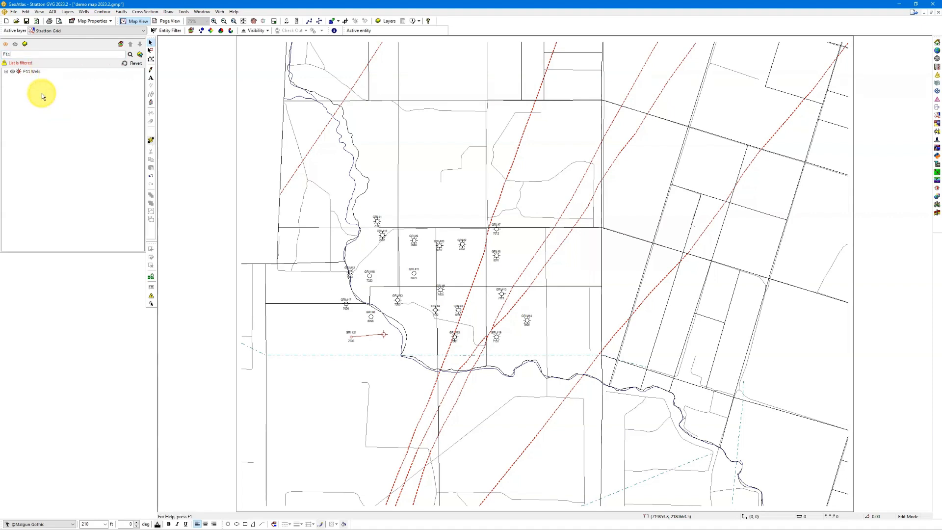
pyautogui.click(15, 54)
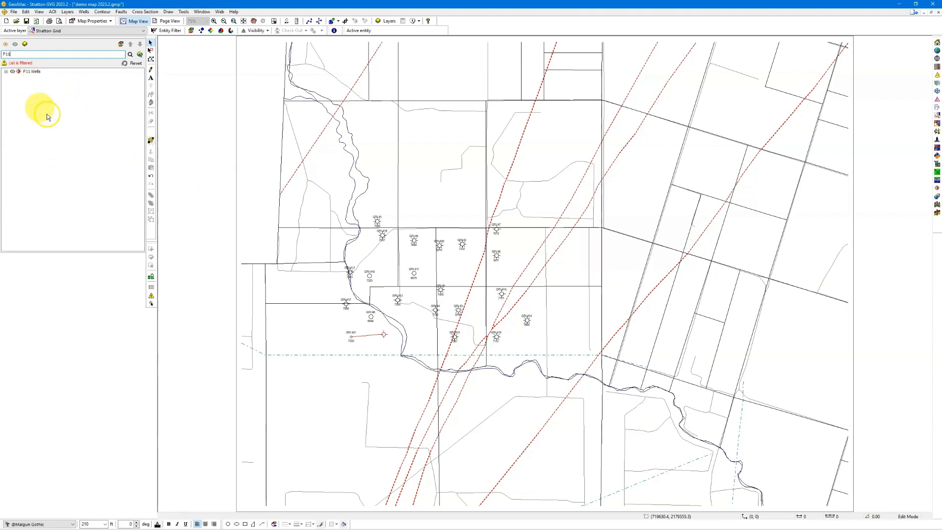
pyautogui.click(131, 63)
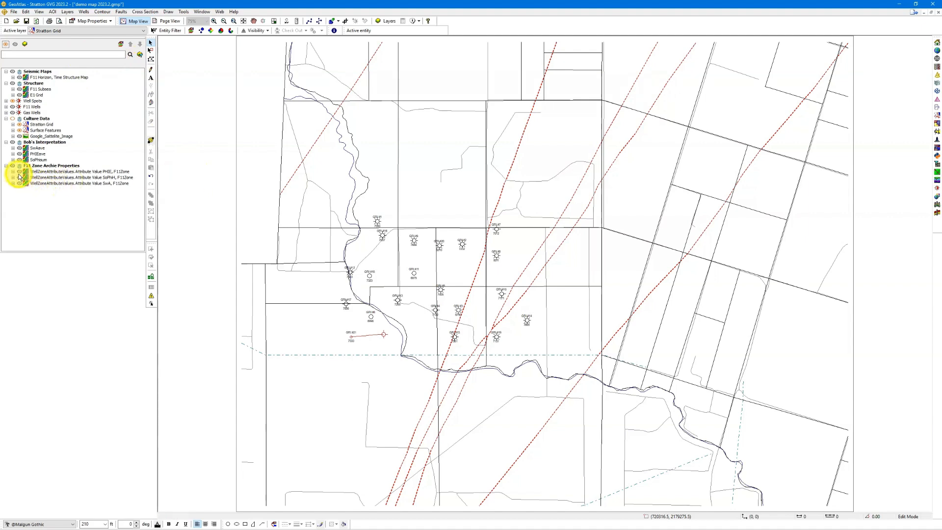
# Collapse each layer stack individually, and expand all the stacks again with a single command.
pyautogui.click(7, 167)
pyautogui.click(6, 142)
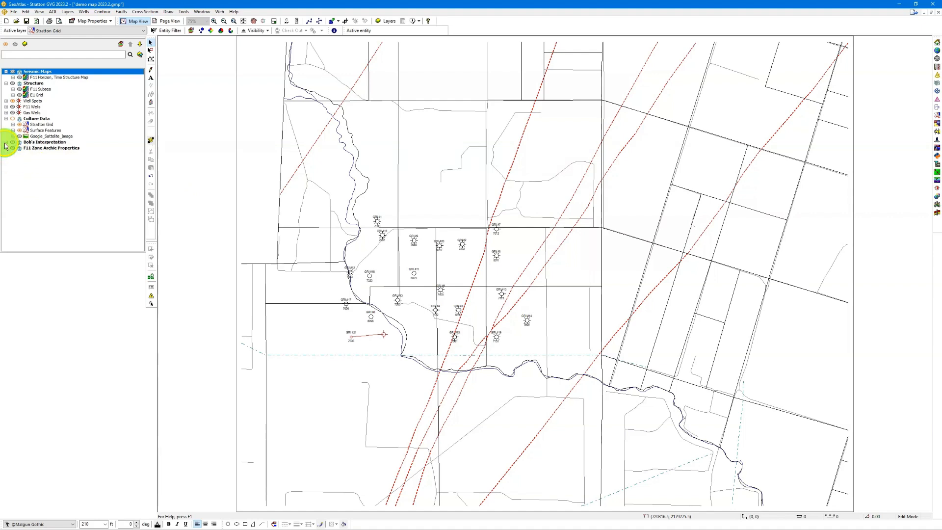
pyautogui.click(5, 119)
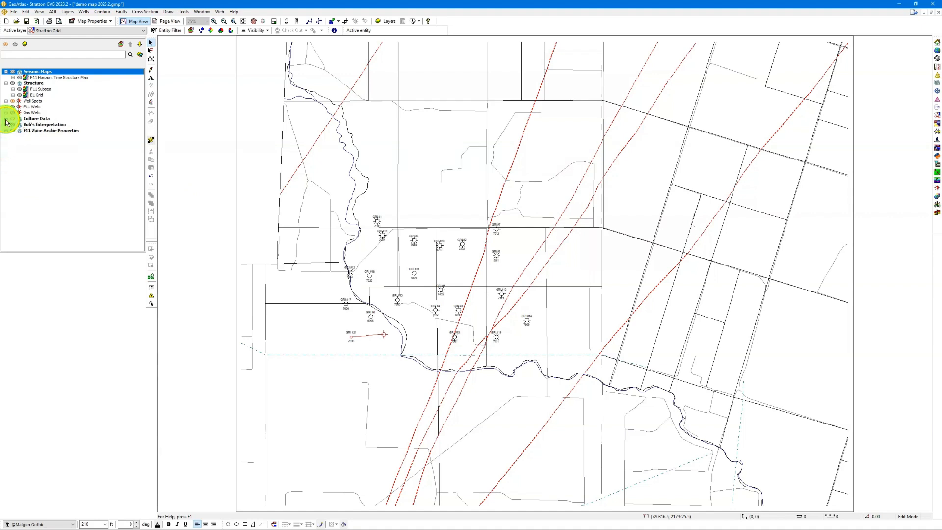
pyautogui.click(6, 83)
pyautogui.click(6, 72)
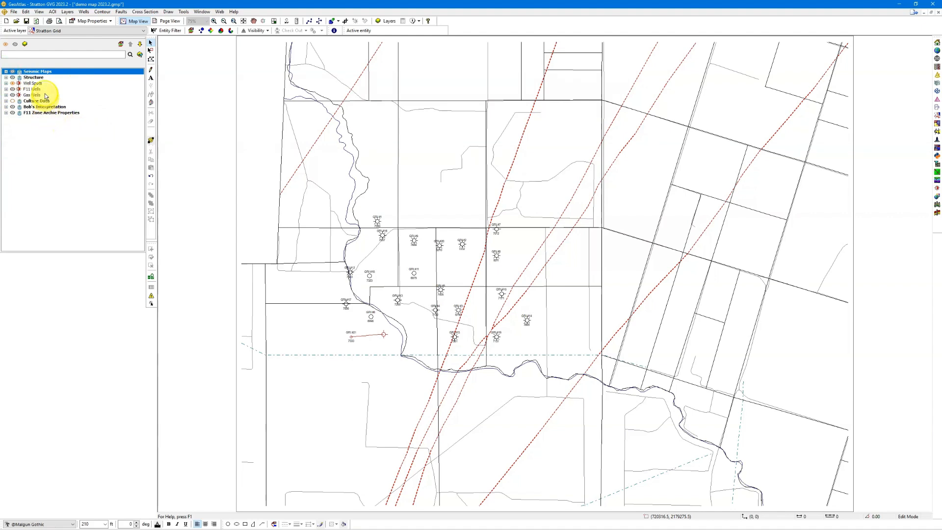
pyautogui.rightClick(43, 73)
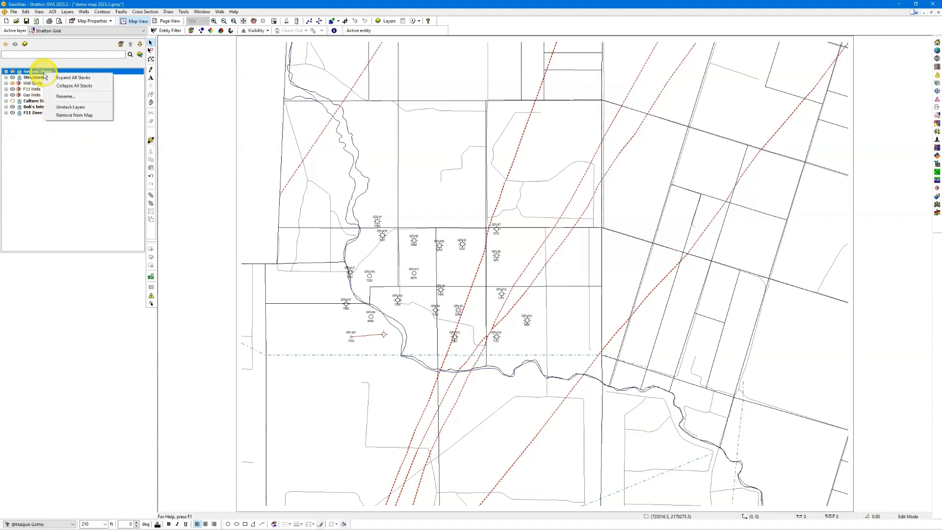
pyautogui.click(69, 78)
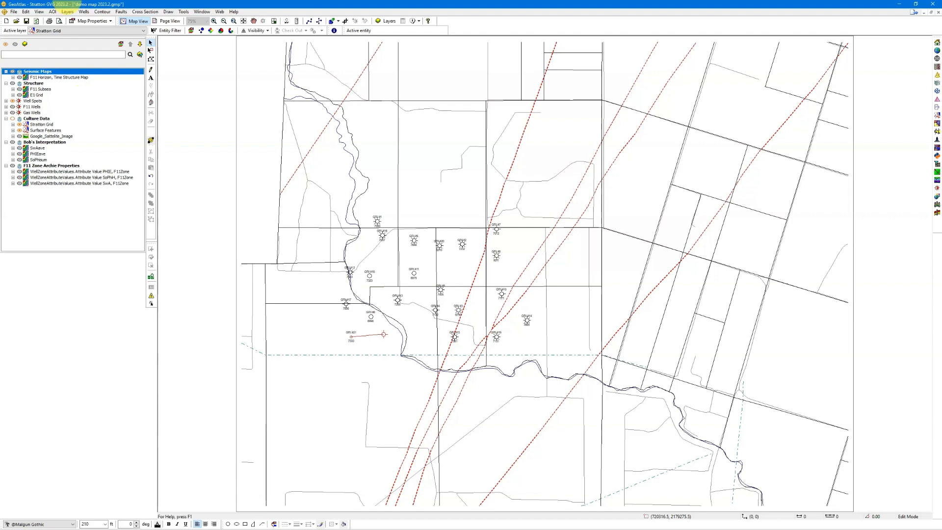
# Toggle the visibility of the whole Culture Data stack, and of its Surface Features and Stratton Grid layers individually.
pyautogui.click(47, 120)
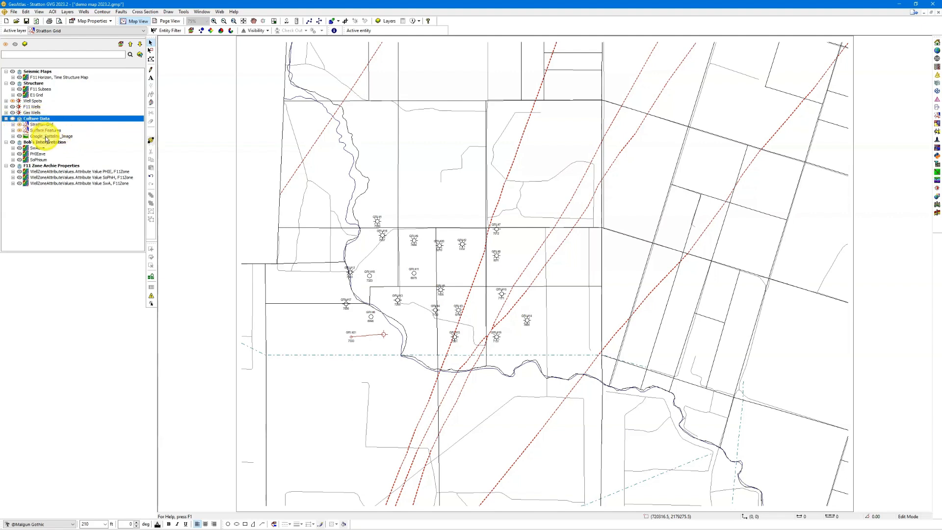
pyautogui.click(12, 118)
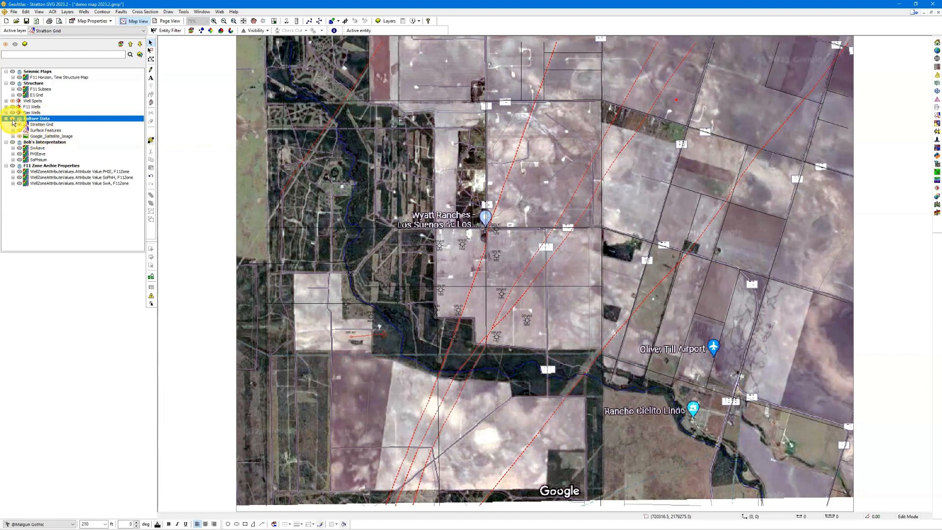
pyautogui.click(13, 123)
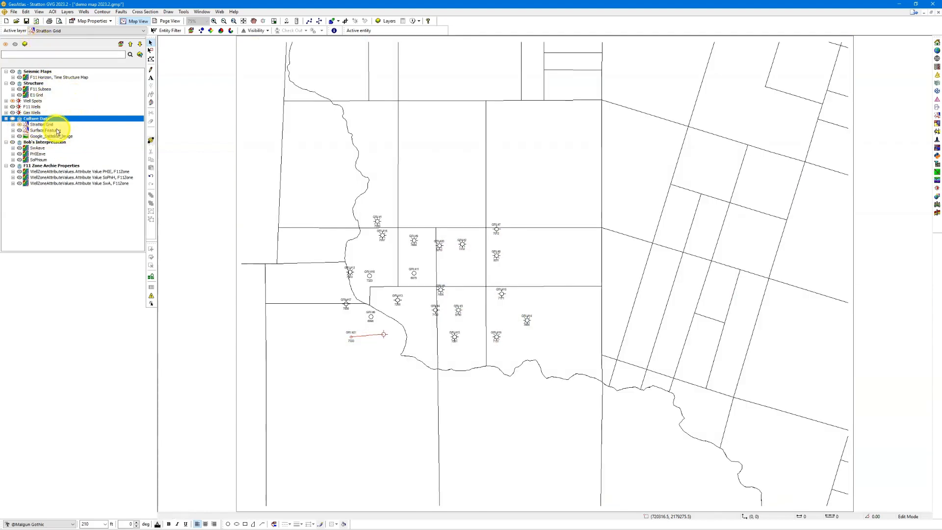
pyautogui.click(21, 130)
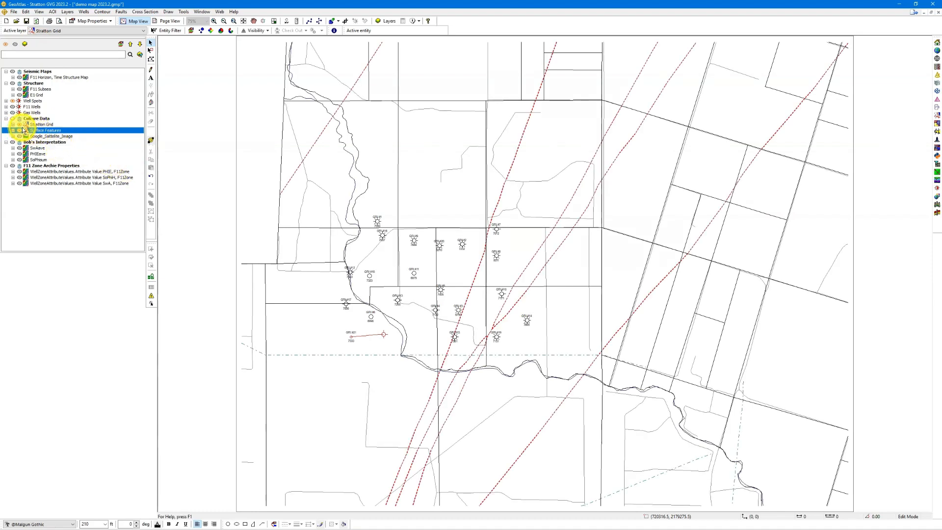
pyautogui.click(20, 125)
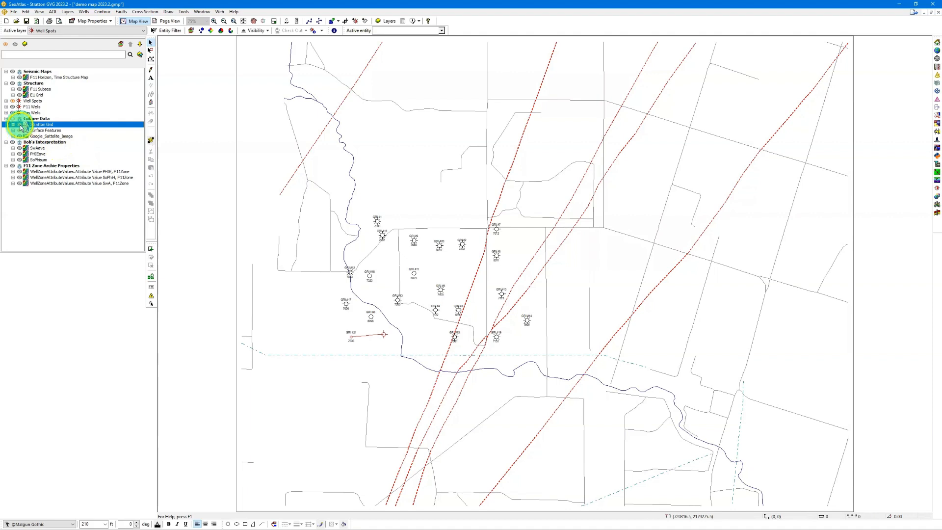
pyautogui.click(20, 126)
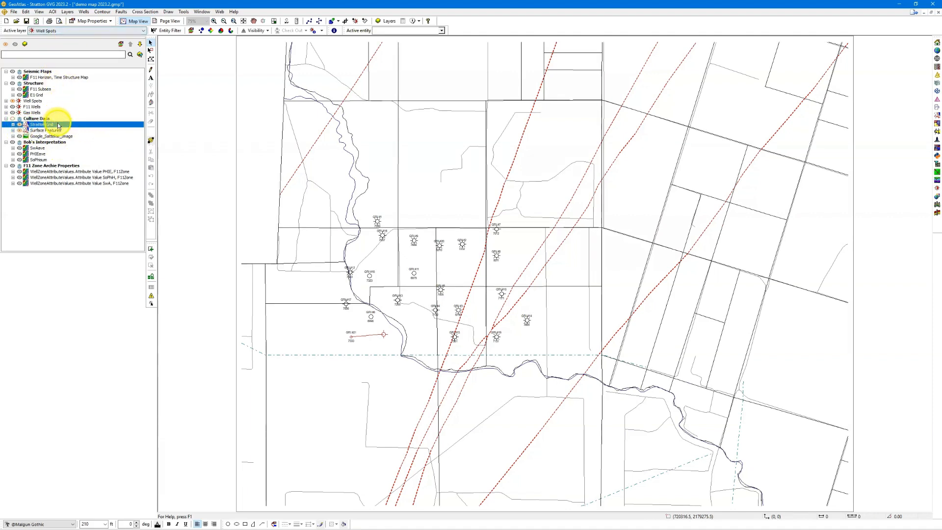
# Move the Culture Data stack up and down in the layer order, placing it directly above Gas Wells.
pyautogui.click(37, 119)
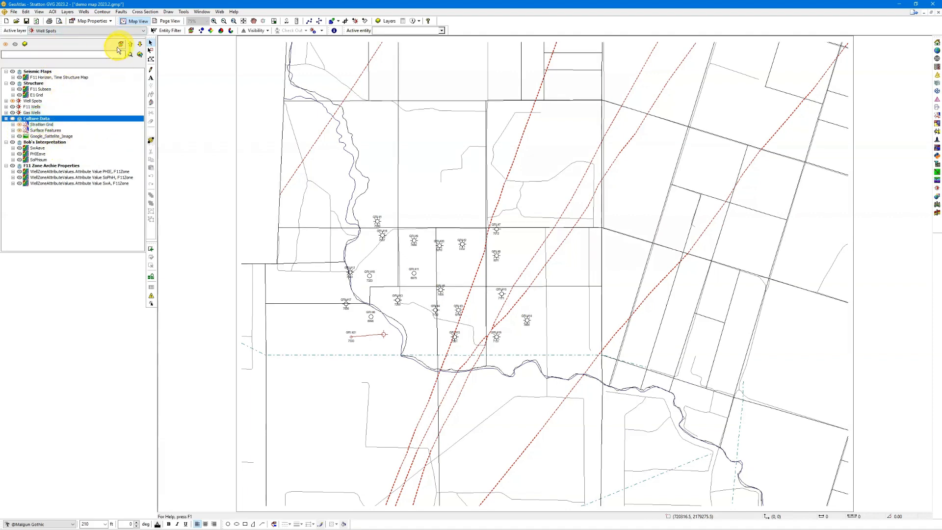
pyautogui.click(129, 43)
pyautogui.click(129, 43)
pyautogui.click(139, 45)
pyautogui.click(139, 45)
pyautogui.click(139, 46)
pyautogui.click(131, 45)
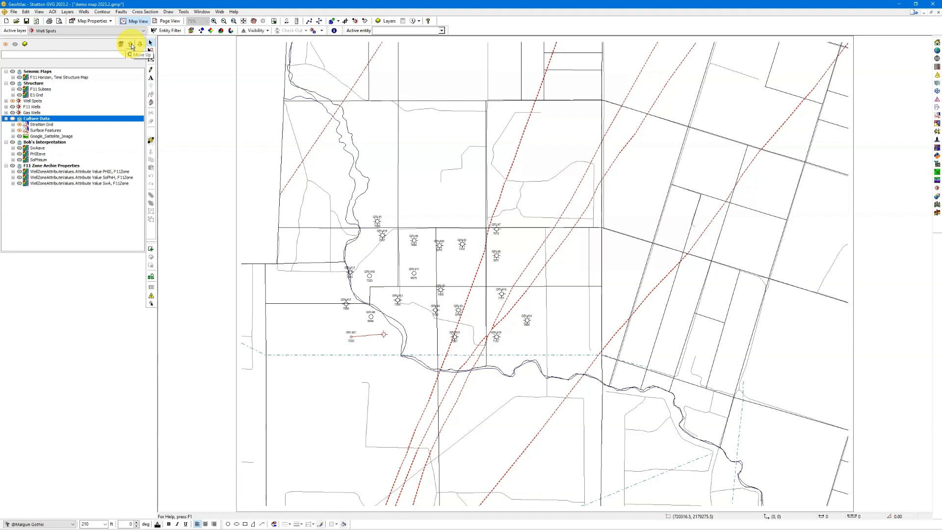
pyautogui.click(131, 44)
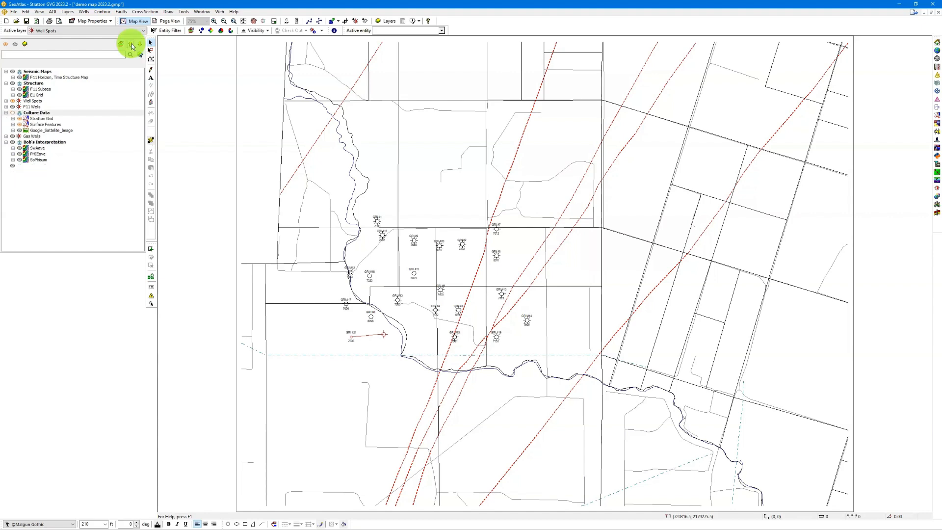
# Move the Culture Data stack directly below Gas Wells, and shift it down and back up once while it is collapsed.
pyautogui.click(141, 44)
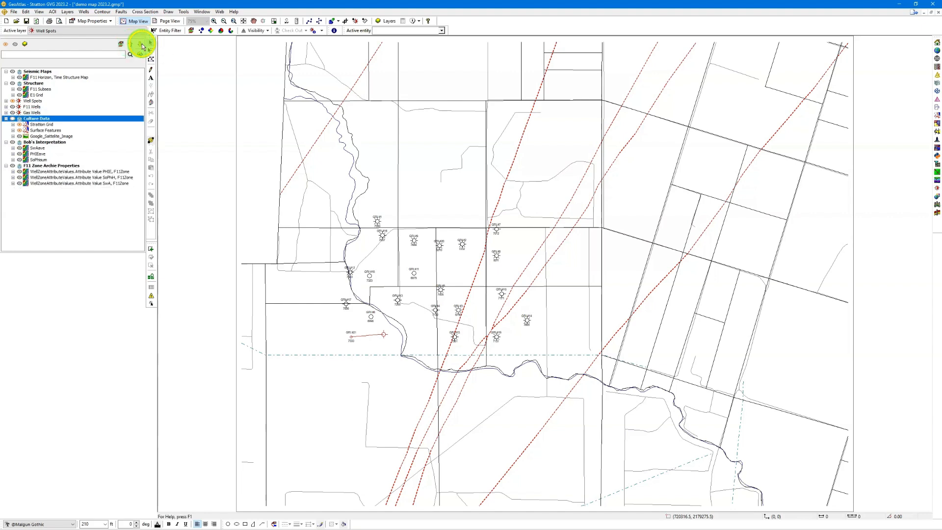
pyautogui.click(6, 118)
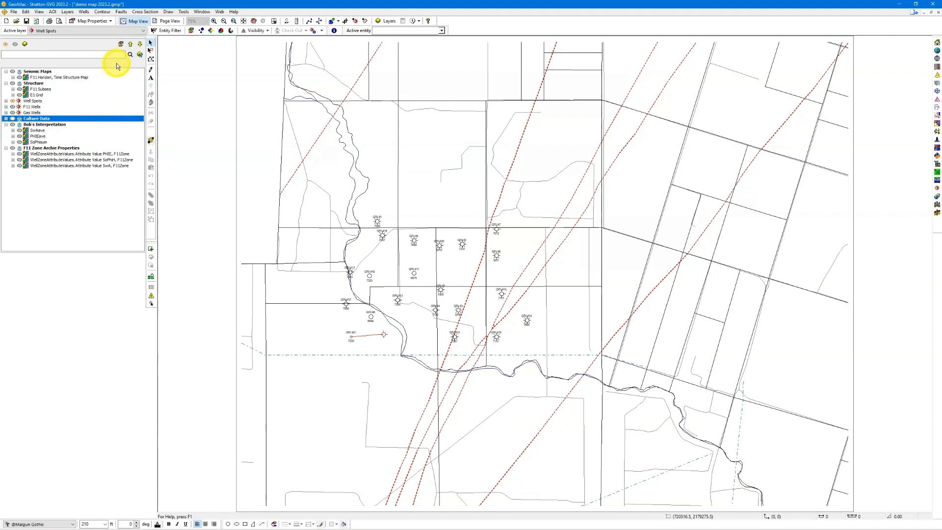
pyautogui.click(139, 45)
pyautogui.click(130, 44)
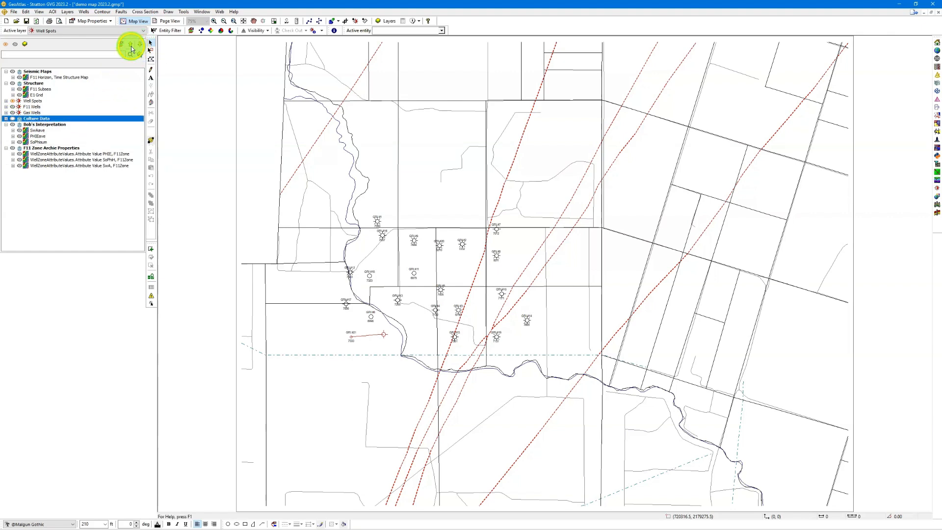
pyautogui.click(6, 119)
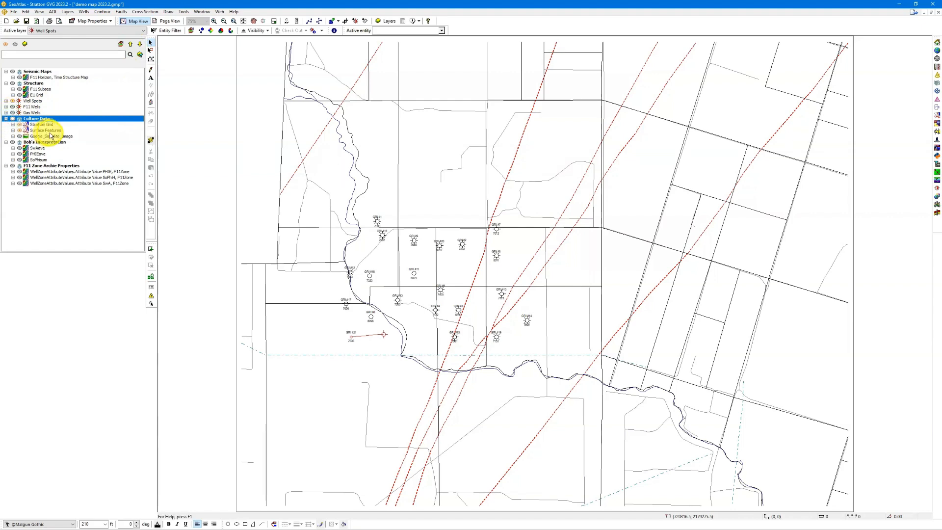
# Shift the Surface Features layer up and back down within the Culture Data stack, and hide it on the map.
pyautogui.click(49, 130)
pyautogui.click(131, 45)
pyautogui.click(140, 44)
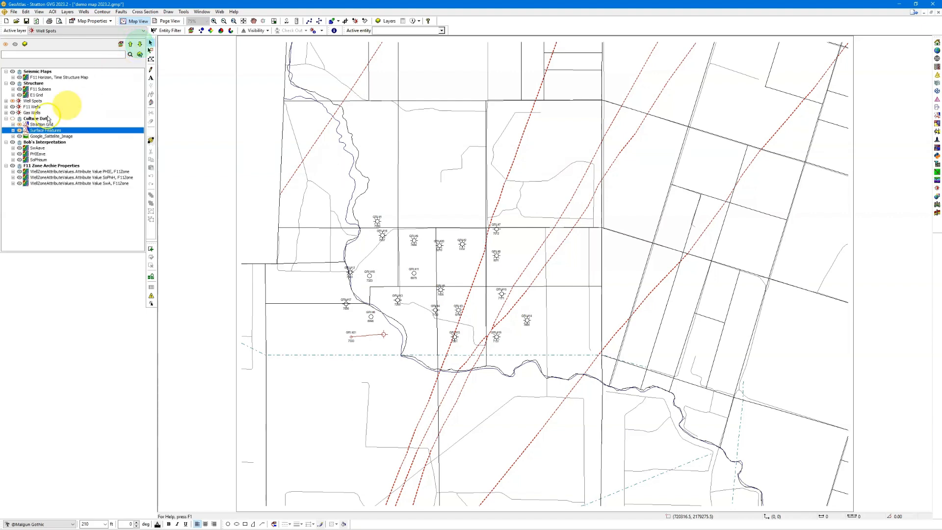
pyautogui.click(19, 130)
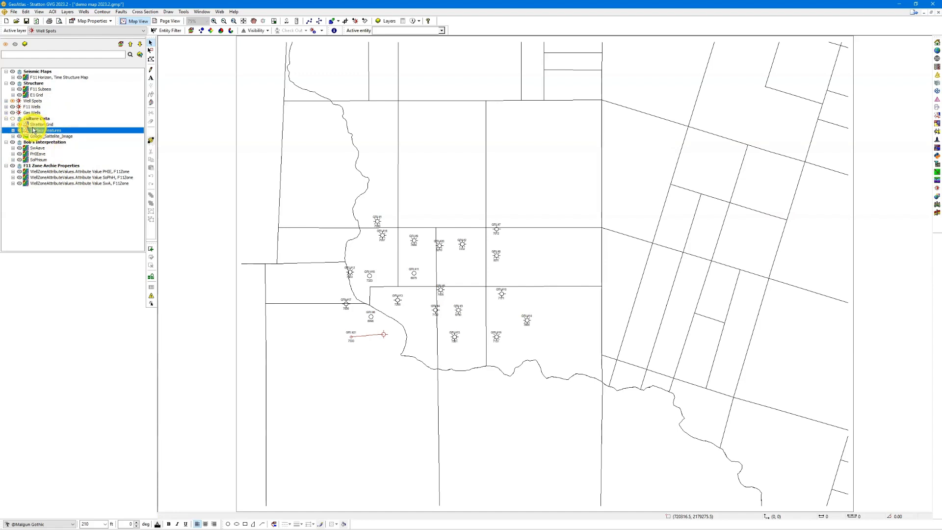
# Create a new layer stack named Well Layers from the Well Spots layer.
pyautogui.click(32, 101)
pyautogui.rightClick(35, 101)
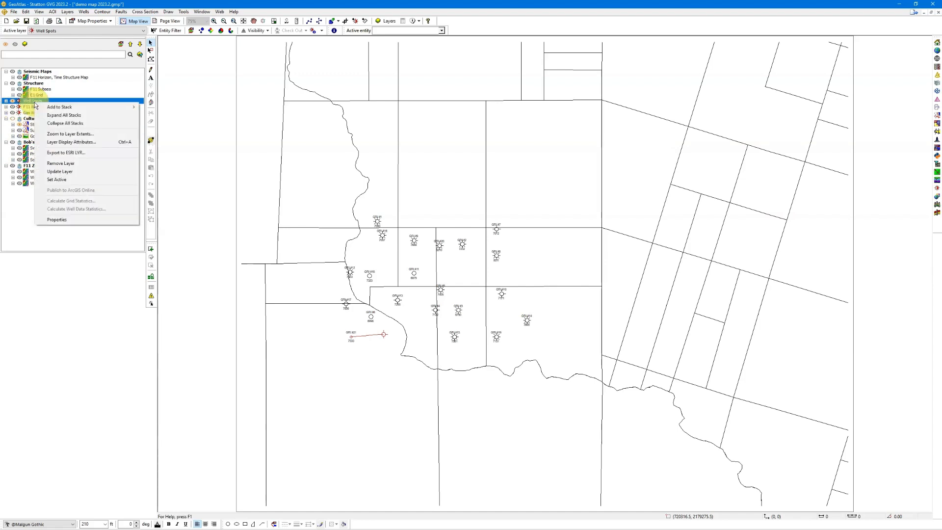
pyautogui.moveTo(49, 108)
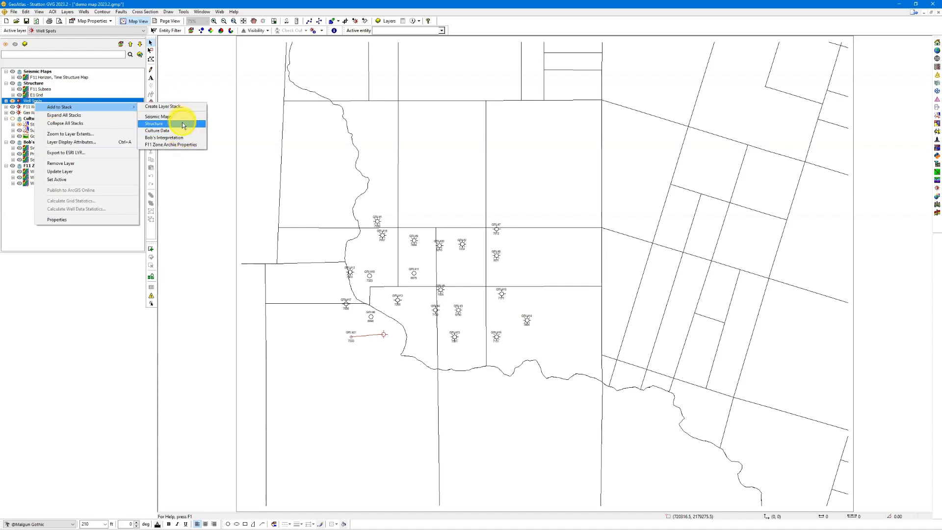
pyautogui.click(185, 106)
pyautogui.write('Well')
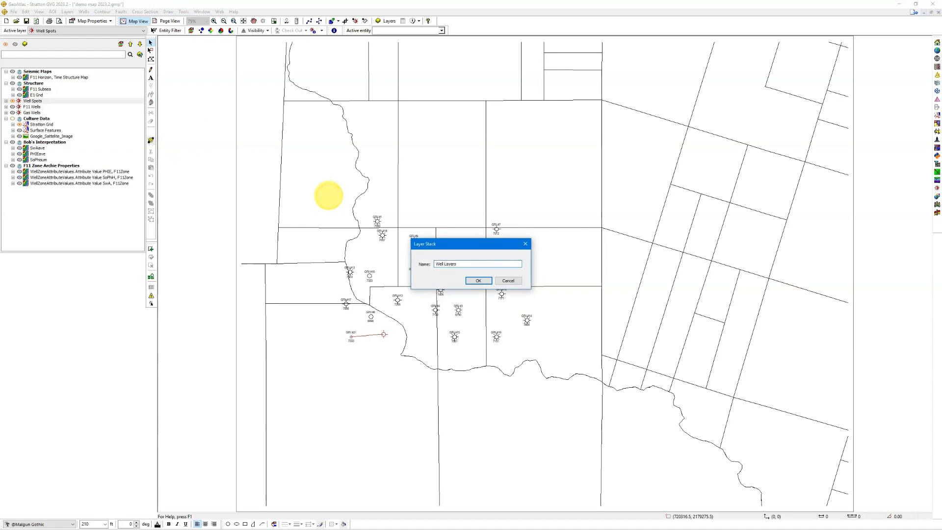
pyautogui.write(' Layers')
pyautogui.click(478, 280)
# Add the F11 Wells and Gas Wells layers to the Well Layers stack.
pyautogui.moveTo(32, 114)
pyautogui.mouseDown()
pyautogui.moveTo(43, 111)
pyautogui.moveTo(37, 104)
pyautogui.mouseUp()
pyautogui.rightClick(37, 119)
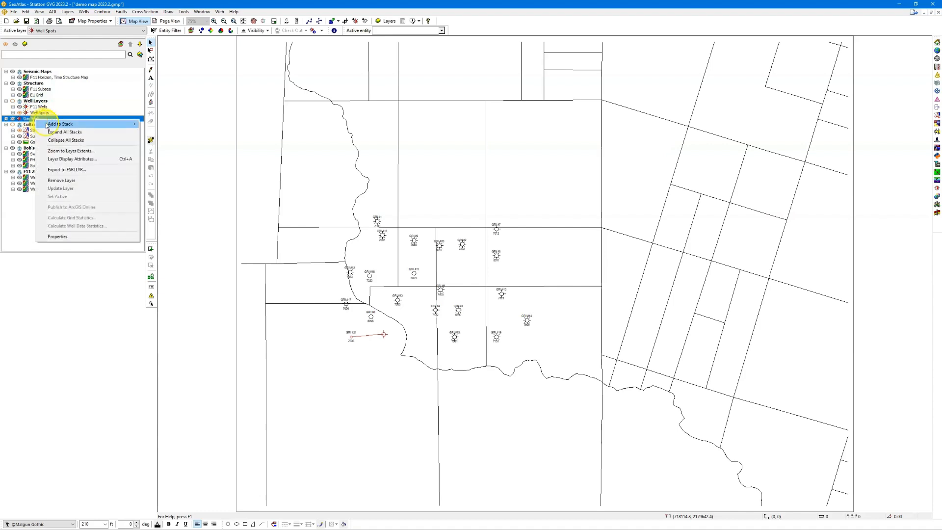
pyautogui.moveTo(48, 126)
pyautogui.click(159, 145)
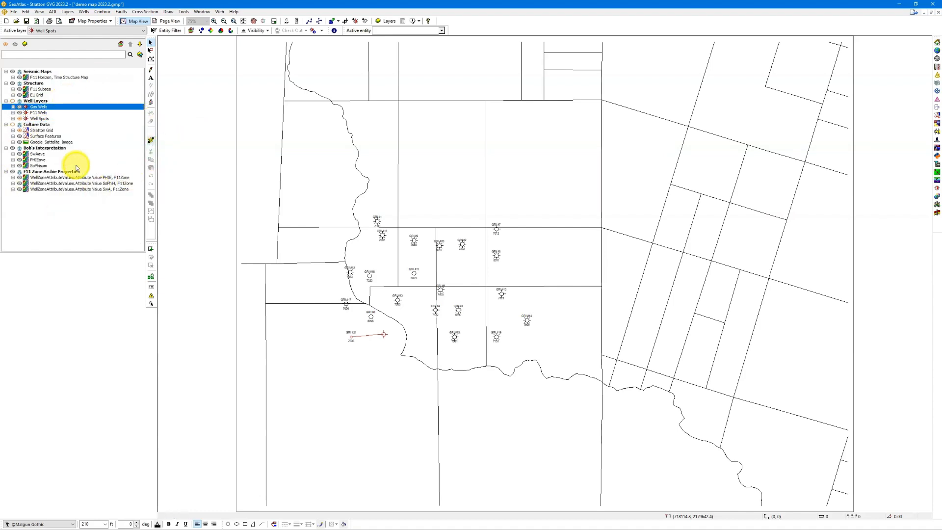
# Unstack the Well Layers stack, keeping its three well layers on the map as separate layers.
pyautogui.click(25, 101)
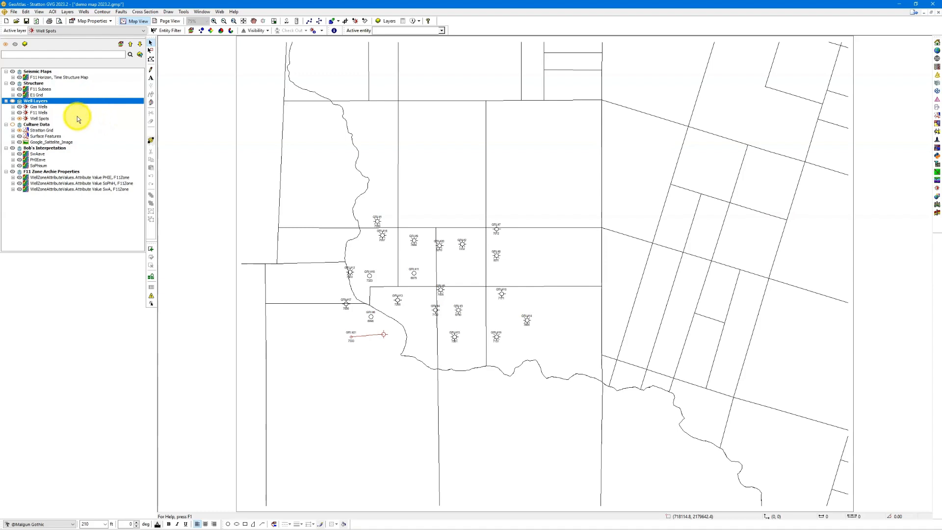
pyautogui.rightClick(66, 103)
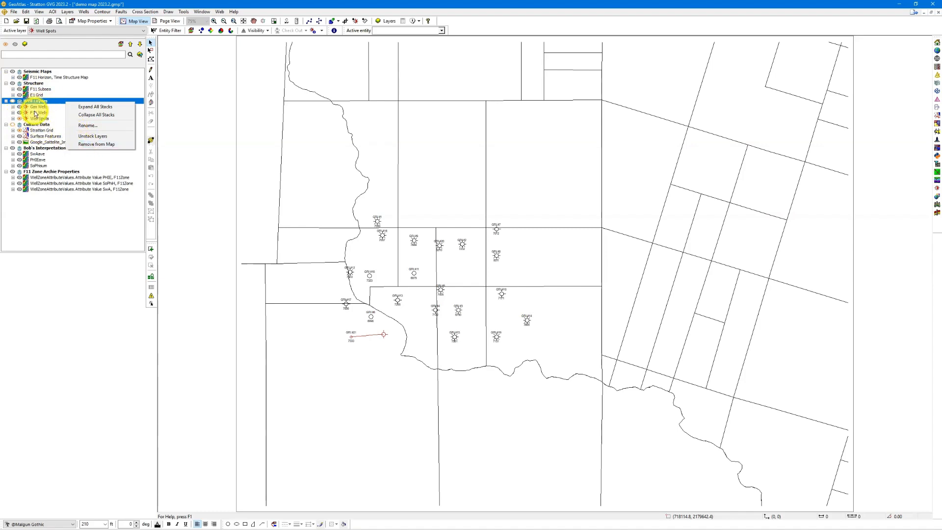
pyautogui.click(72, 137)
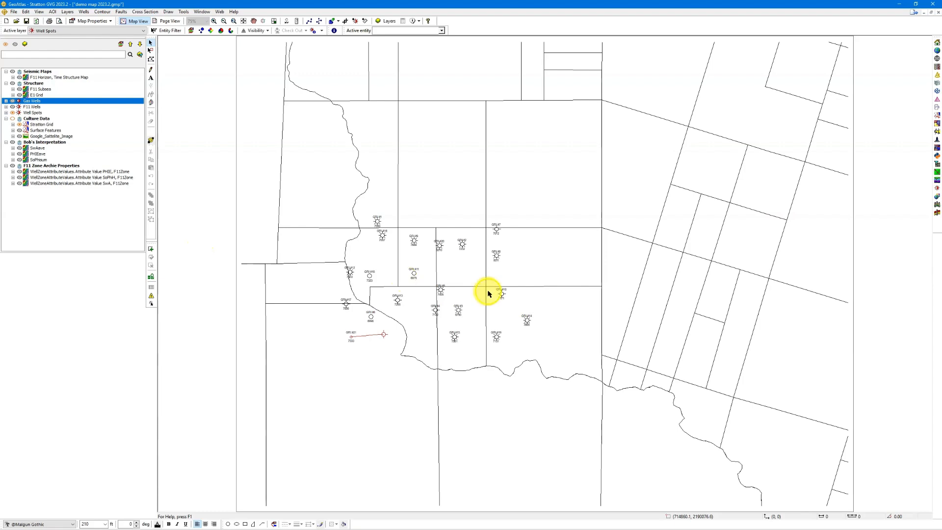
# Add a scale bar with an alternating segmented style and Feet as its units to the map.
pyautogui.scroll(1, 488, 293)
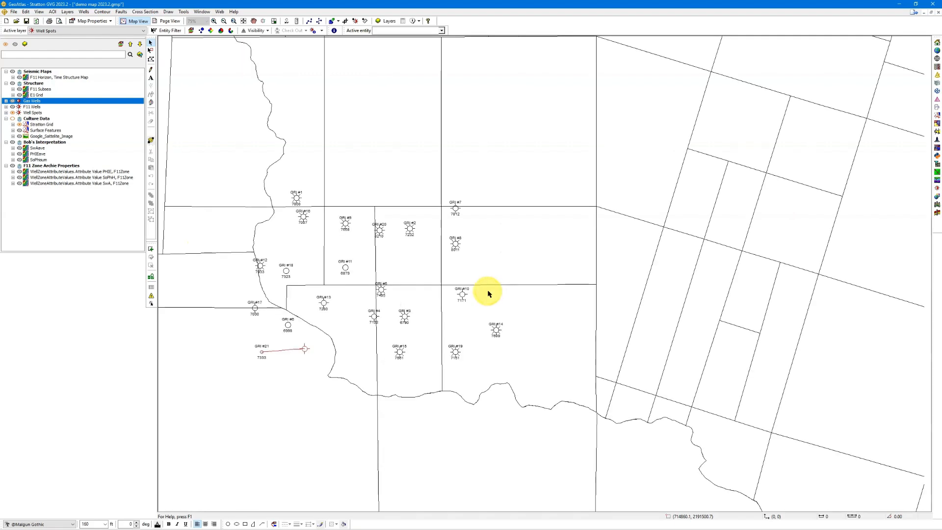
pyautogui.scroll(-1, 487, 293)
pyautogui.click(110, 21)
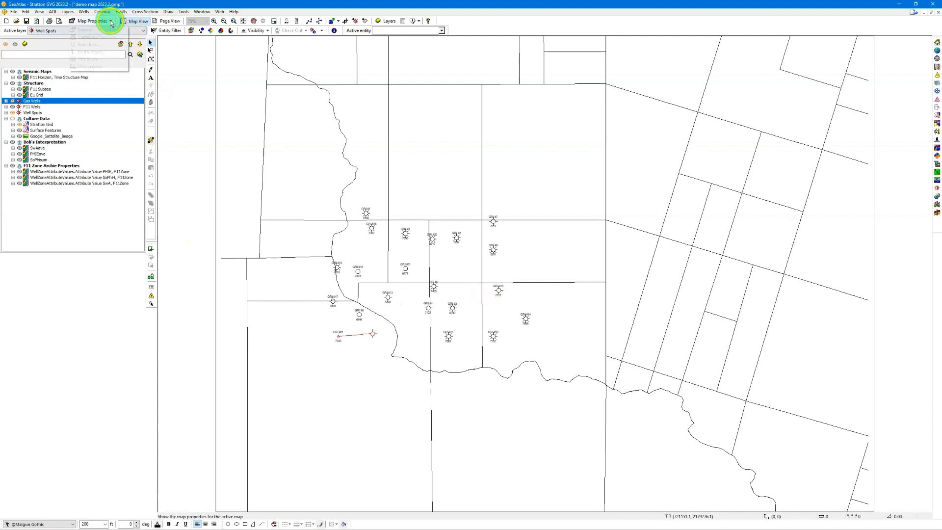
pyautogui.click(103, 46)
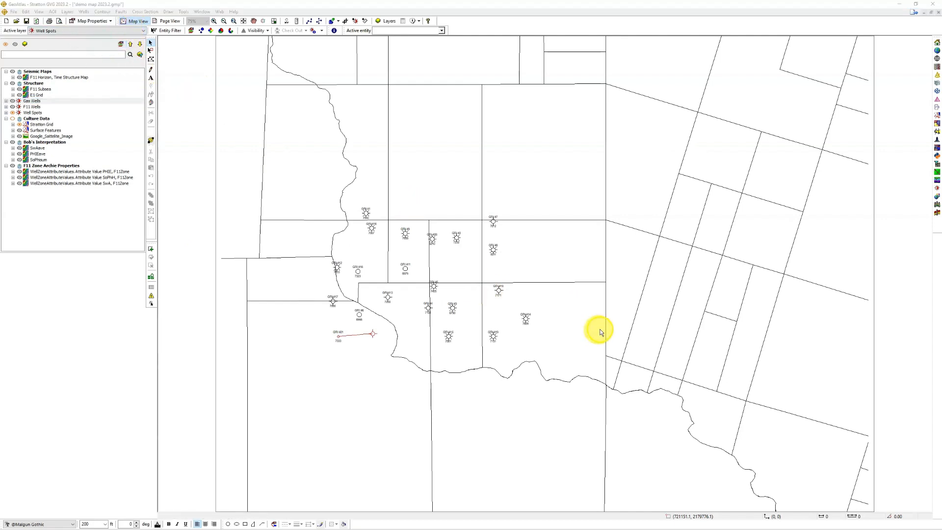
pyautogui.click(400, 217)
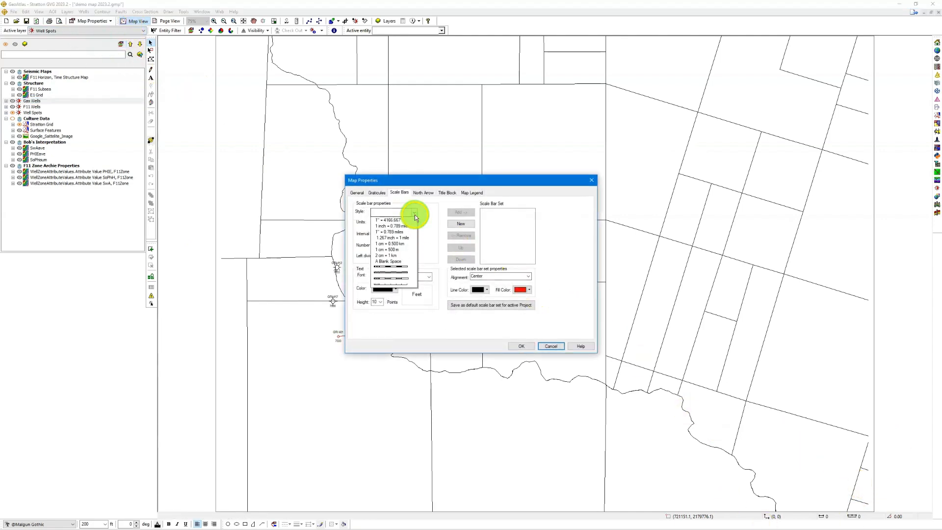
pyautogui.click(400, 273)
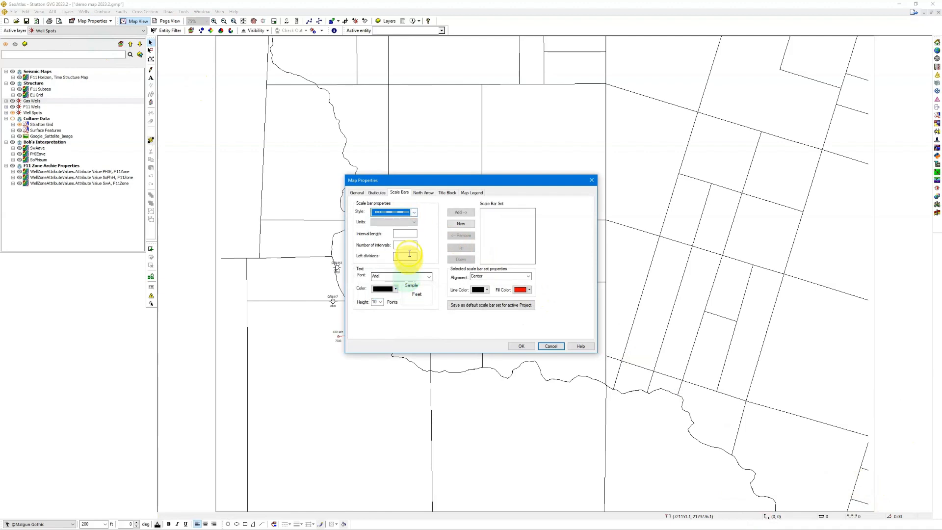
pyautogui.click(410, 221)
pyautogui.click(385, 281)
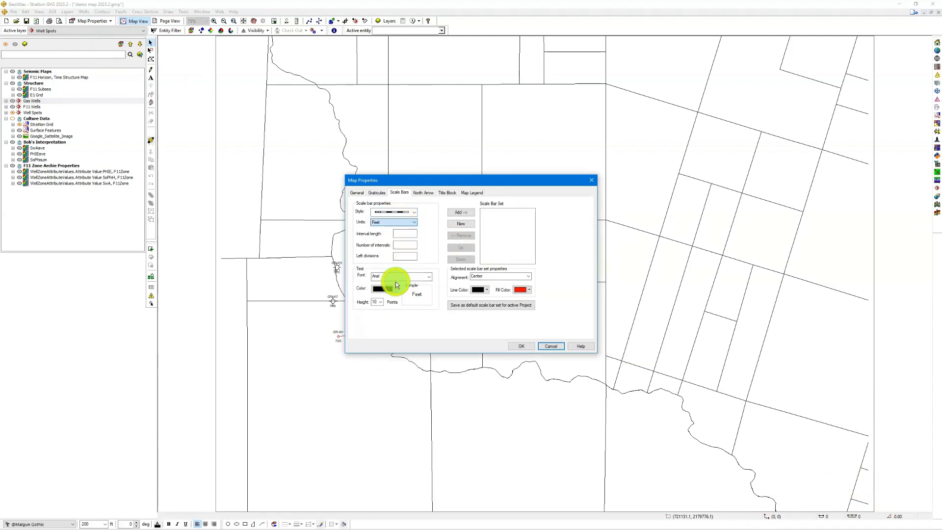
pyautogui.click(461, 212)
pyautogui.click(513, 345)
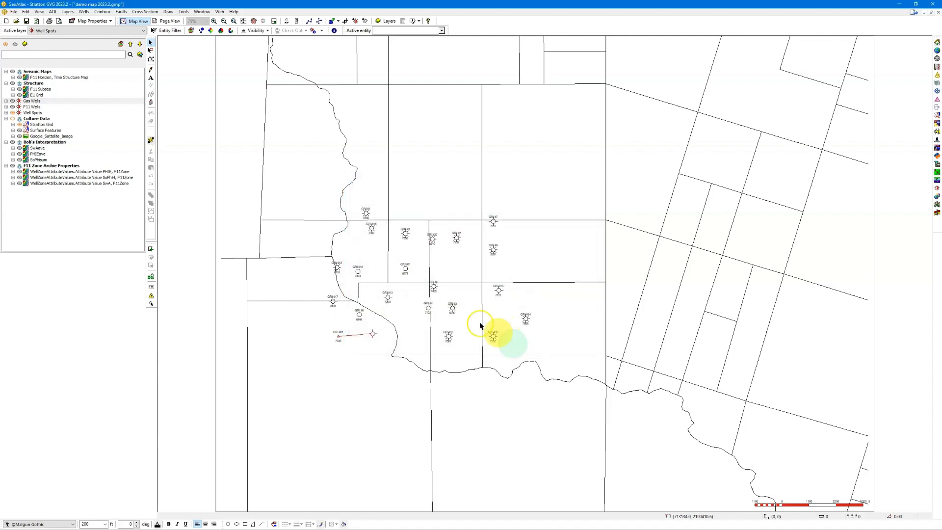
# Check the scale bar at different zoom levels, and add a red-and-white north arrow with a circled crosshair to the map.
pyautogui.scroll(3, 459, 304)
pyautogui.moveTo(460, 306); pyautogui.dragTo(506, 306)
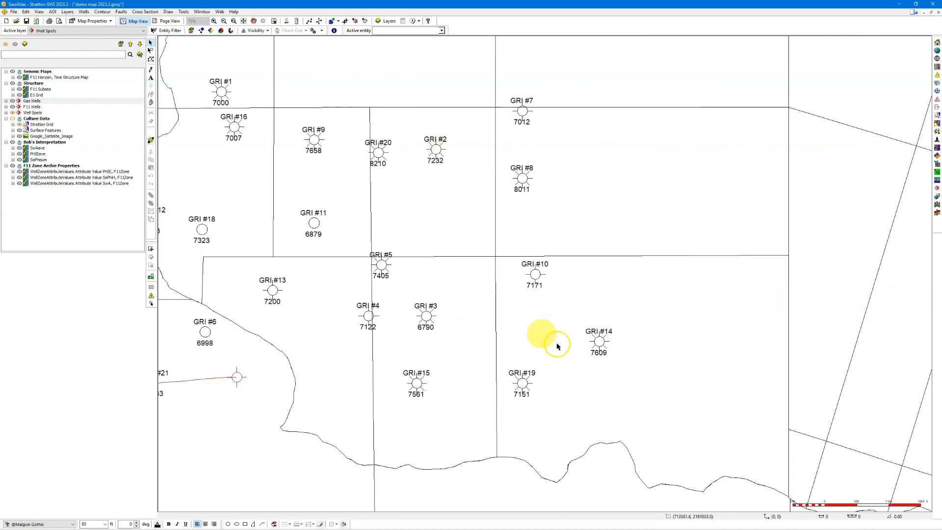
pyautogui.moveTo(396, 331); pyautogui.dragTo(529, 332)
pyautogui.scroll(1, 440, 322)
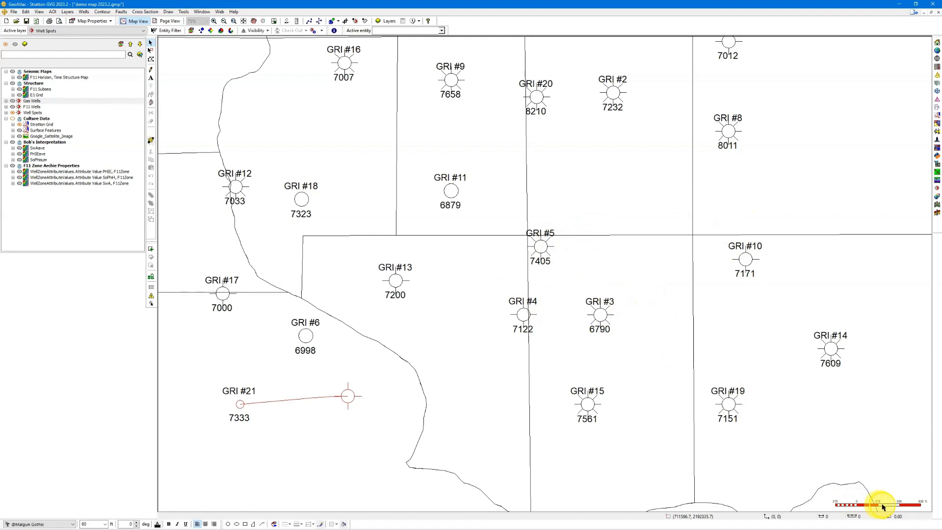
pyautogui.scroll(-1, 595, 289)
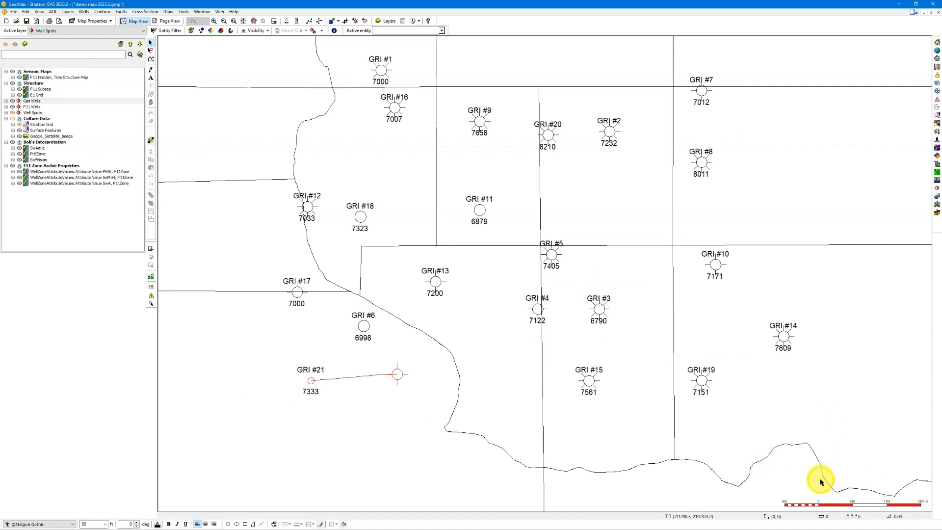
pyautogui.click(95, 24)
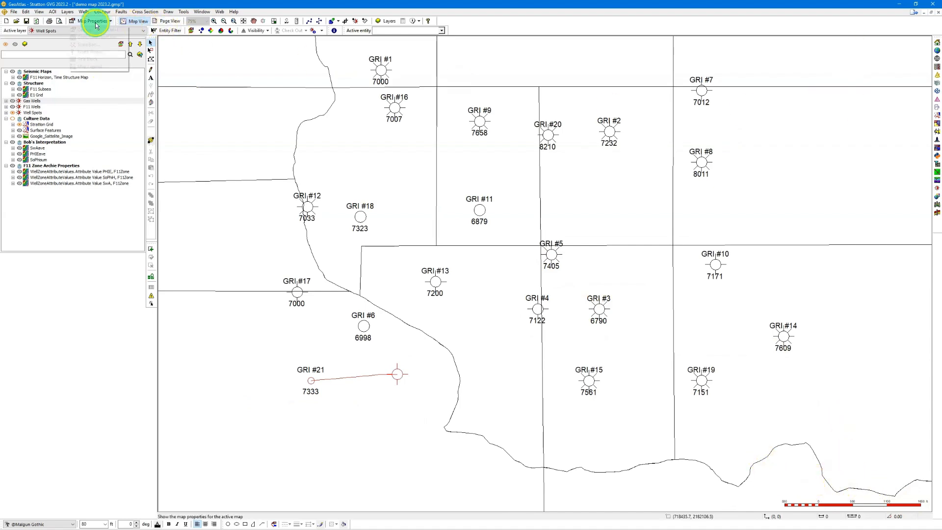
pyautogui.click(90, 52)
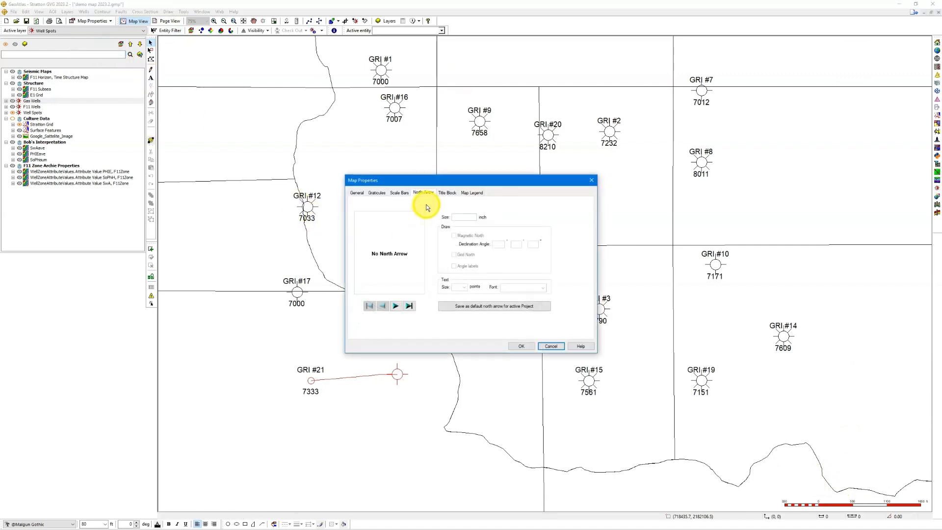
pyautogui.click(396, 306)
pyautogui.click(395, 305)
pyautogui.click(396, 306)
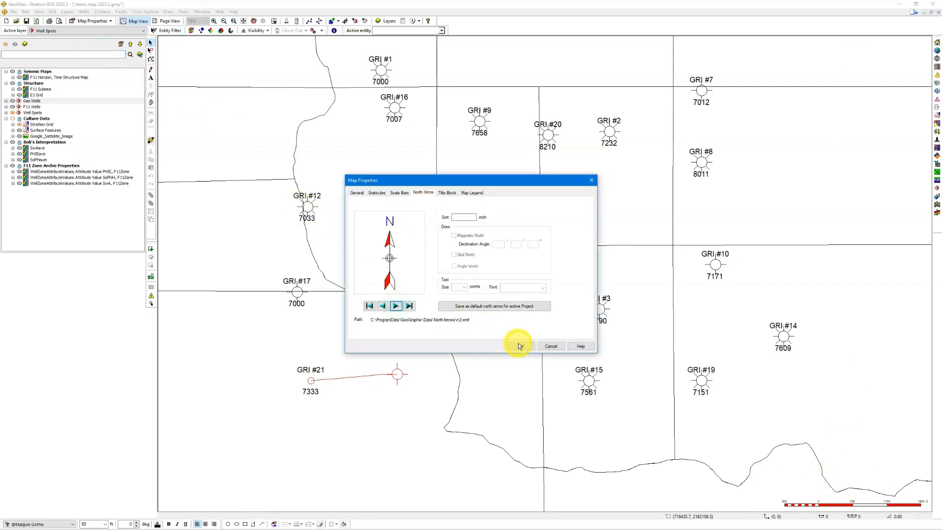
pyautogui.click(520, 345)
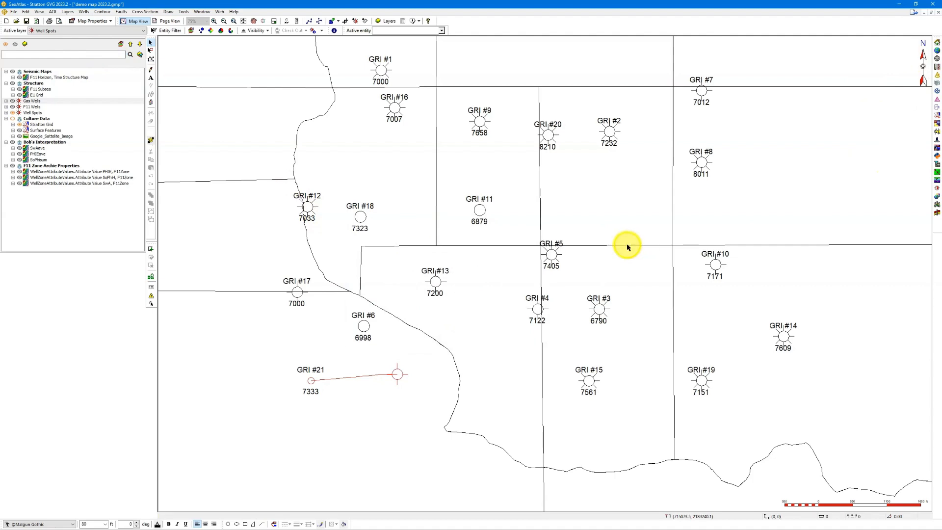
# Check how the north arrow and scale bar respond on the map at different zoom levels.
pyautogui.scroll(-3, 628, 246)
pyautogui.scroll(2, 451, 216)
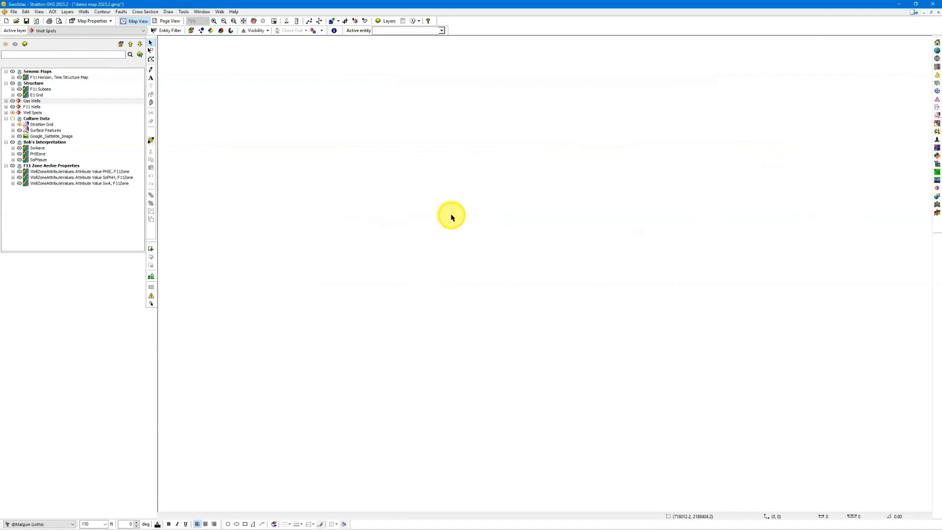
pyautogui.scroll(1, 526, 231)
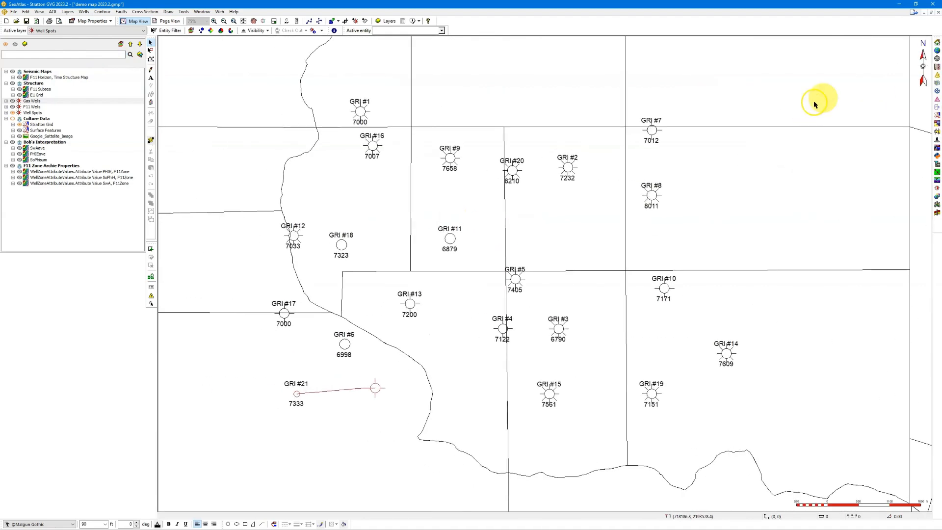
pyautogui.scroll(-1, 466, 198)
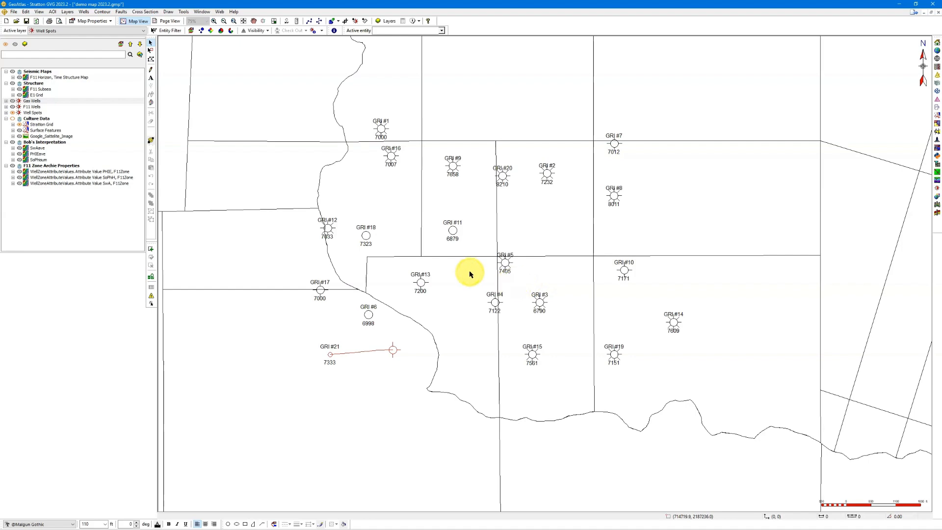
pyautogui.scroll(-2, 470, 275)
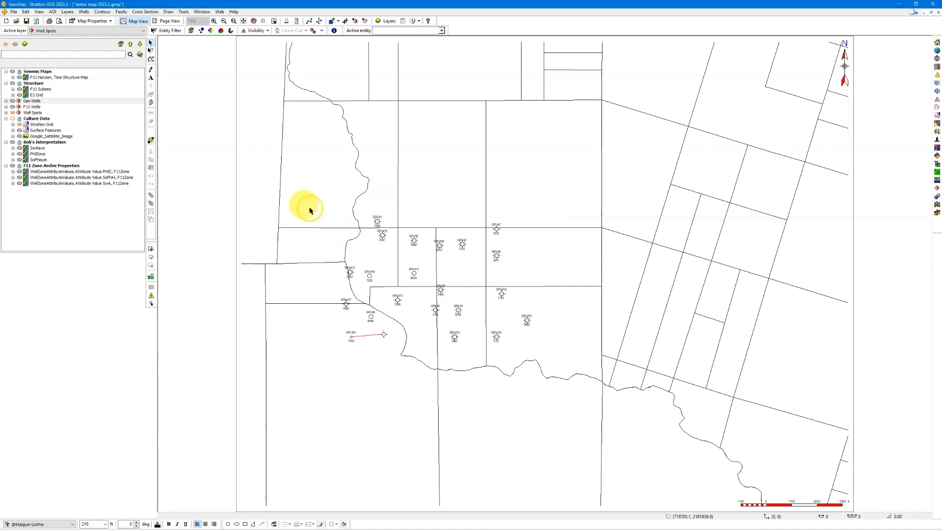
# Start a new IsoMap layer that builds a surface from XYZ data, with grid extents set to Boundary Polygon.
pyautogui.click(69, 12)
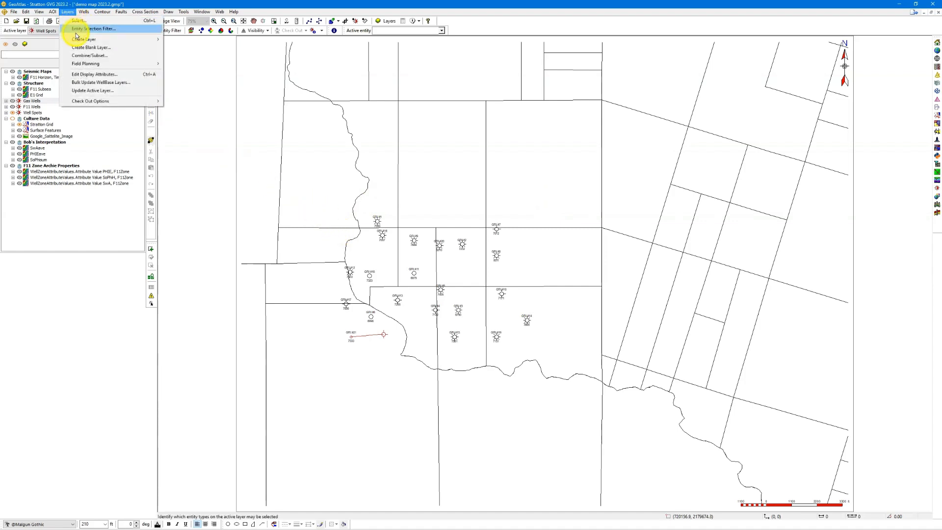
pyautogui.moveTo(80, 39)
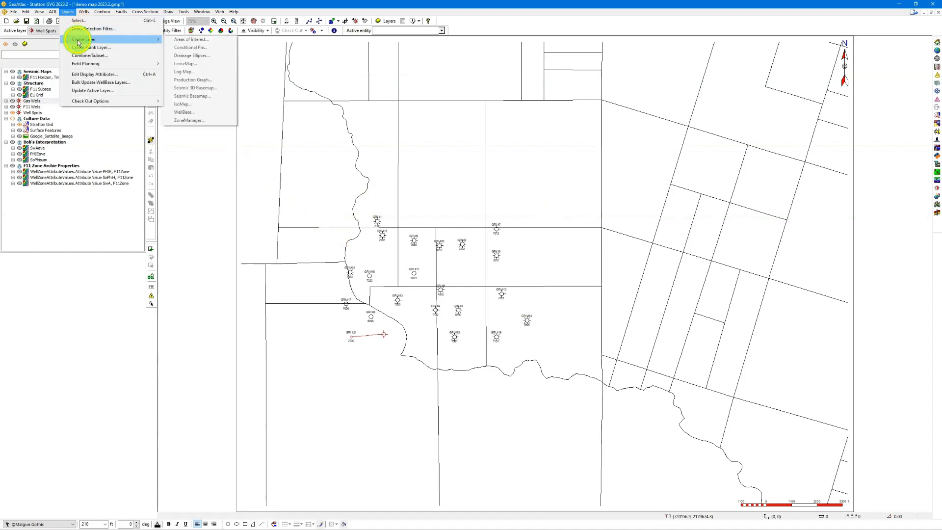
pyautogui.click(212, 103)
pyautogui.moveTo(490, 218); pyautogui.dragTo(512, 126)
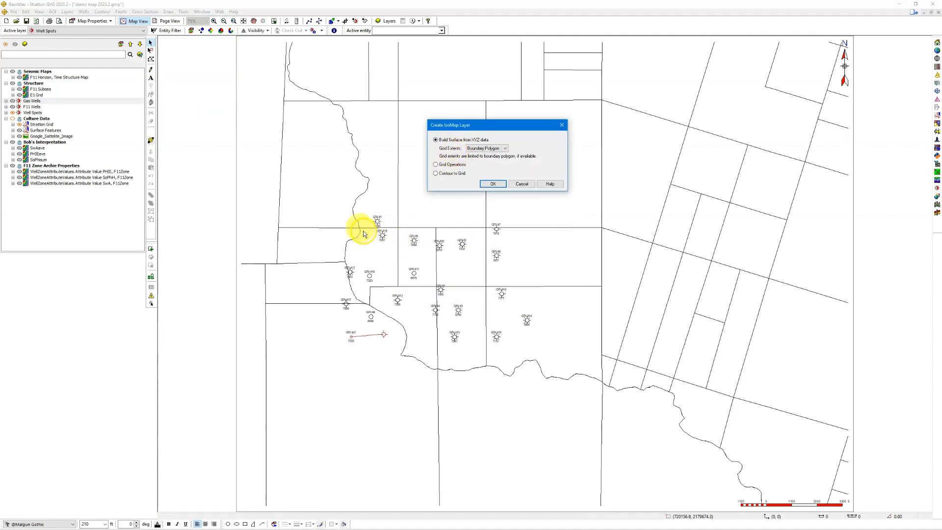
pyautogui.click(494, 149)
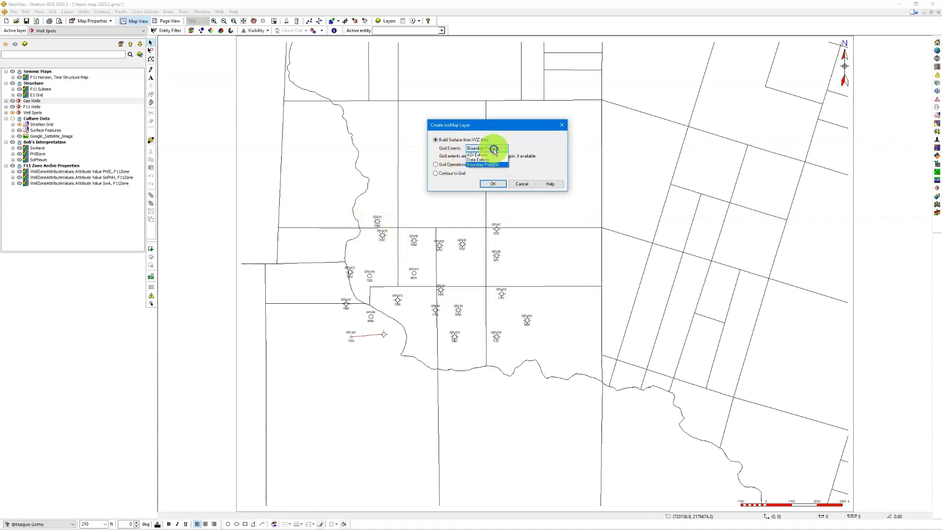
pyautogui.click(501, 154)
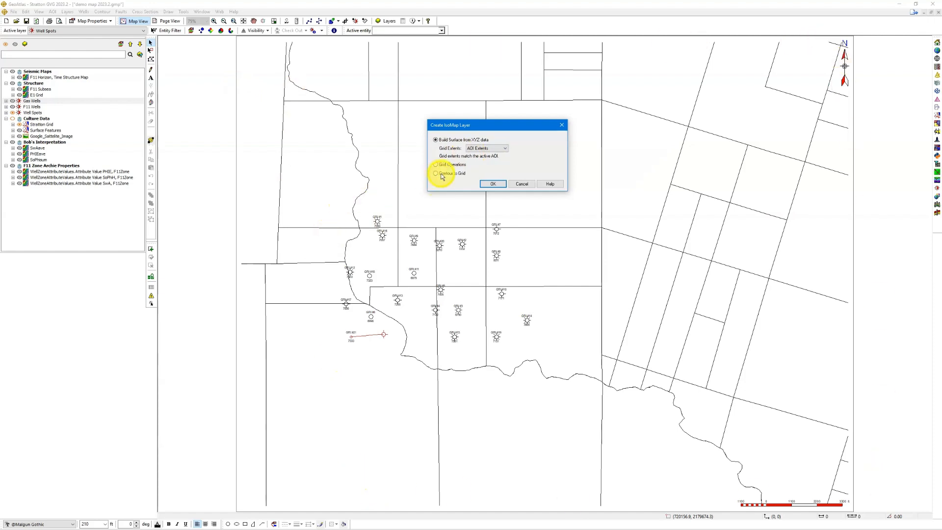
pyautogui.click(492, 151)
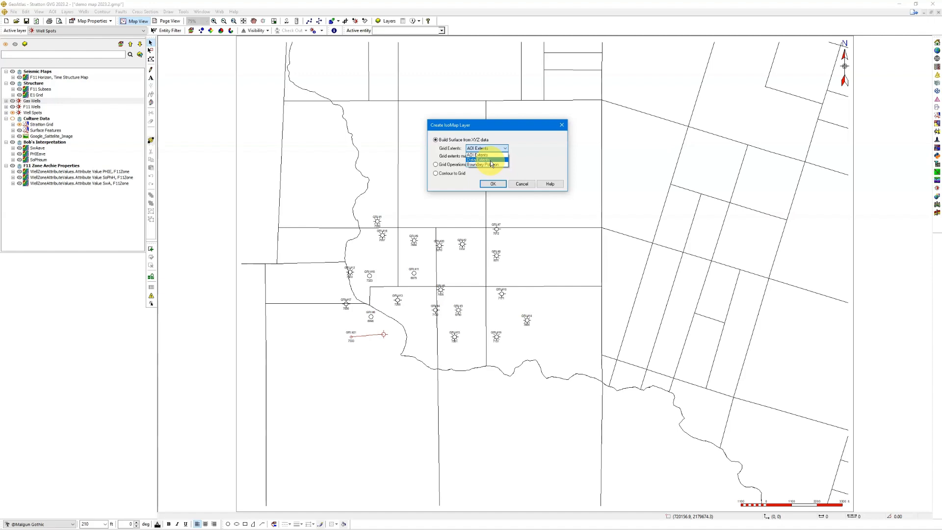
pyautogui.click(491, 165)
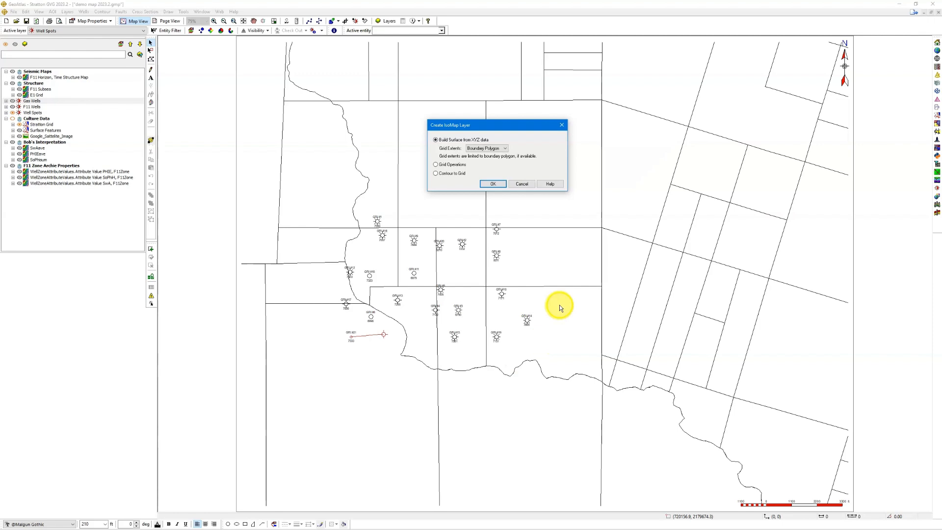
pyautogui.click(490, 184)
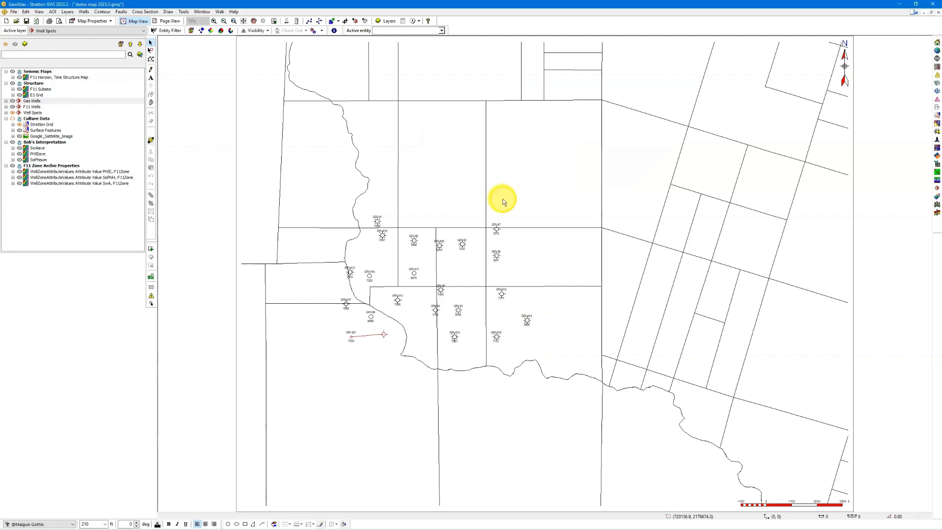
# Add WellBase Top Subsea values for formation F39 from the UTBEG and Default sources, and name the layer F39 Structure.
pyautogui.moveTo(473, 166); pyautogui.dragTo(490, 125)
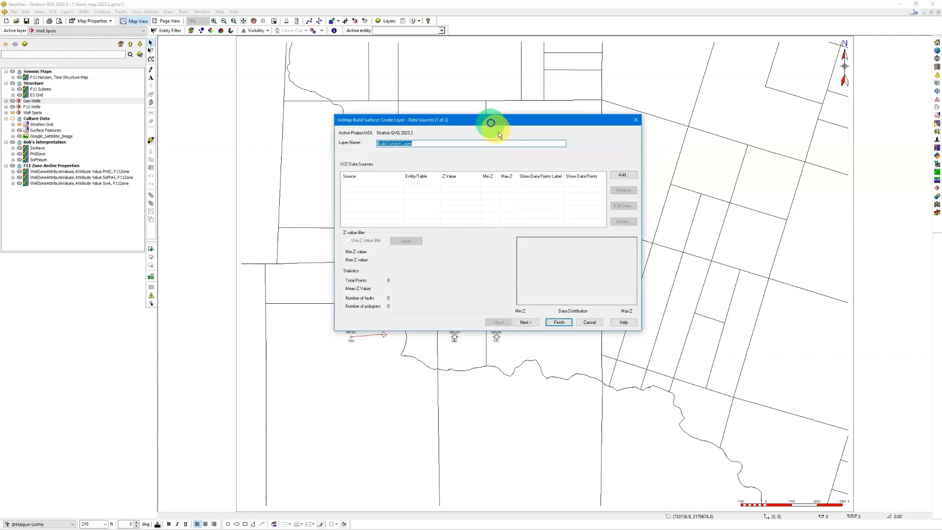
pyautogui.click(630, 176)
pyautogui.click(533, 226)
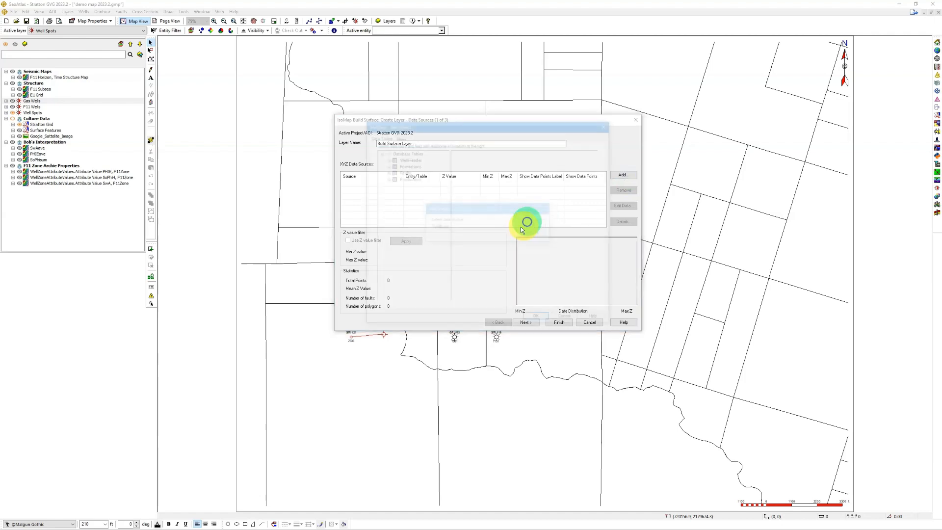
pyautogui.click(385, 165)
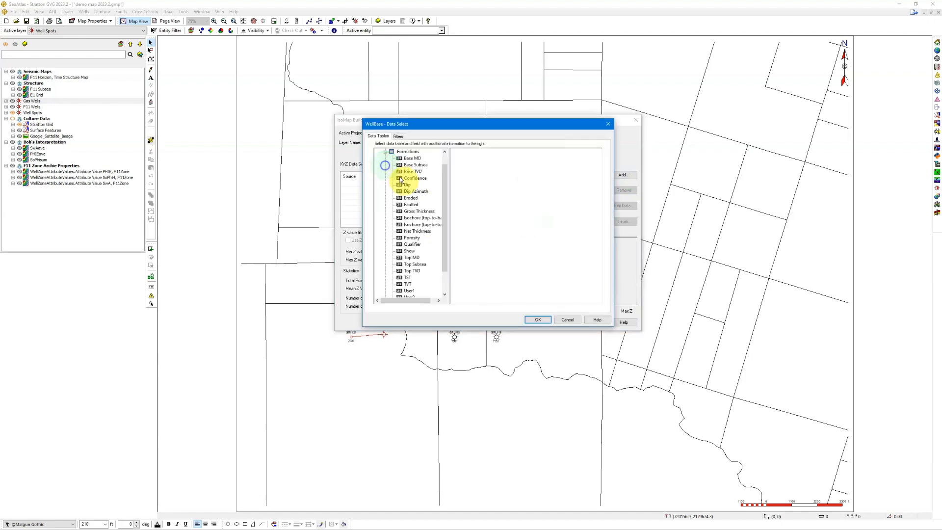
pyautogui.click(415, 265)
pyautogui.click(498, 175)
pyautogui.click(496, 228)
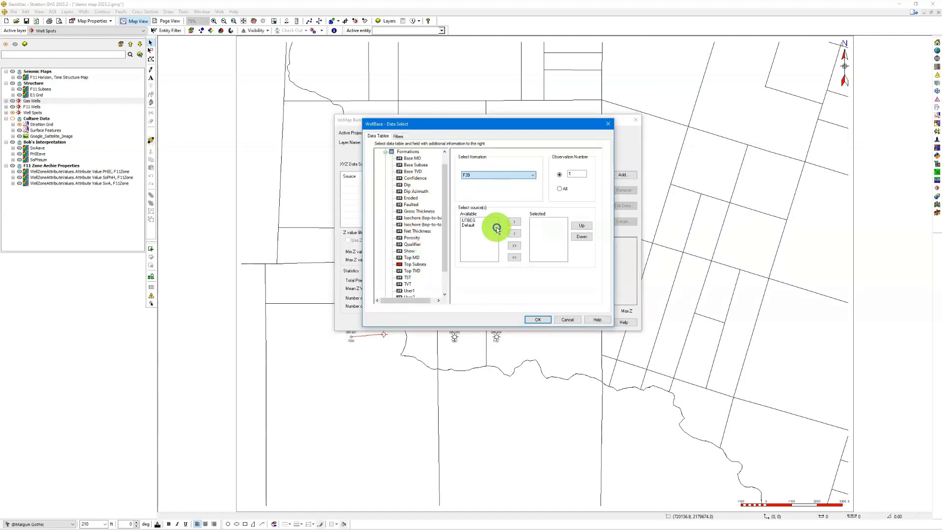
pyautogui.click(514, 246)
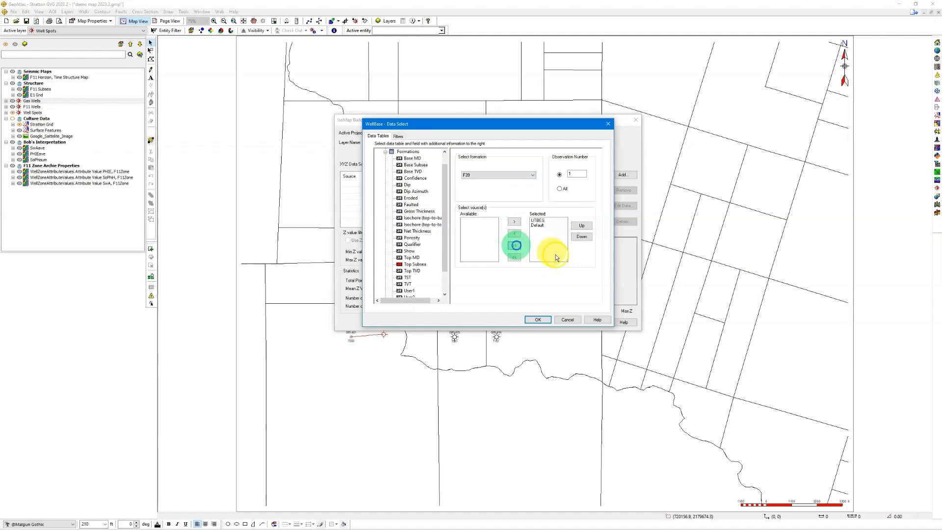
pyautogui.click(538, 320)
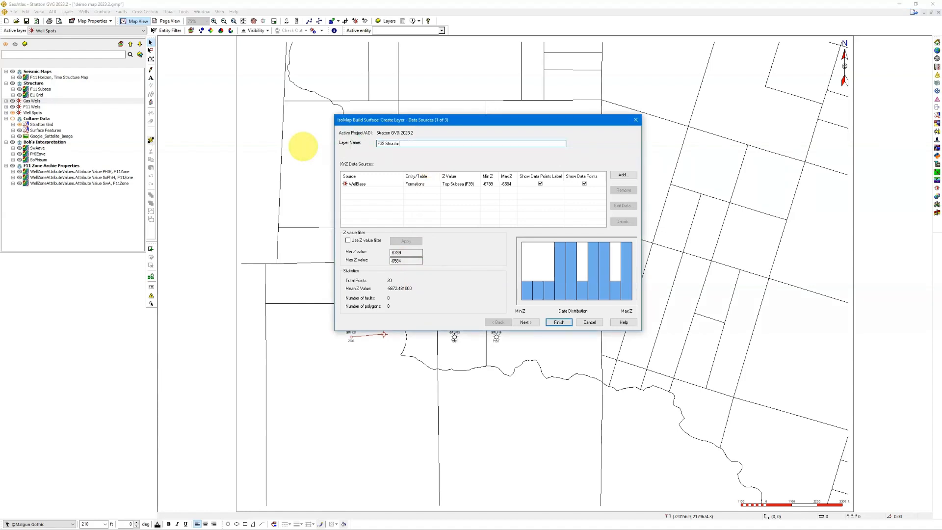
pyautogui.click(526, 322)
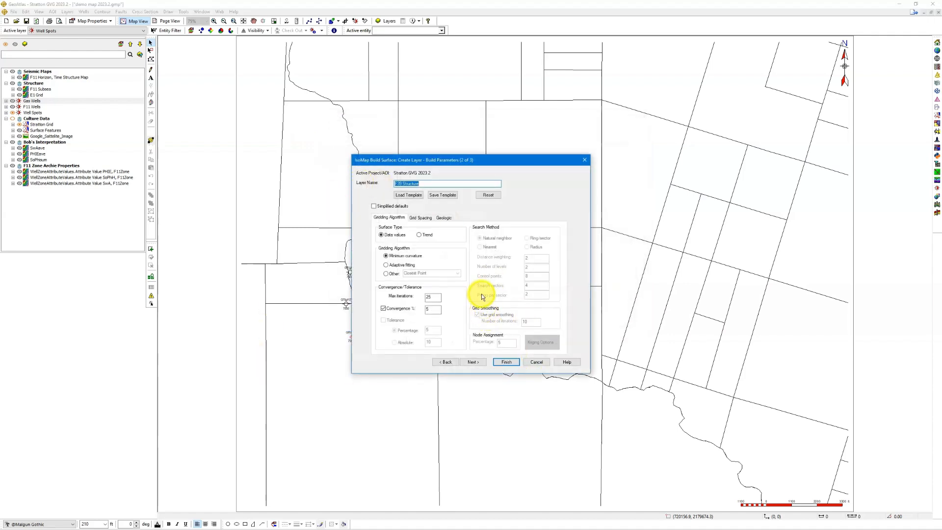
pyautogui.click(425, 219)
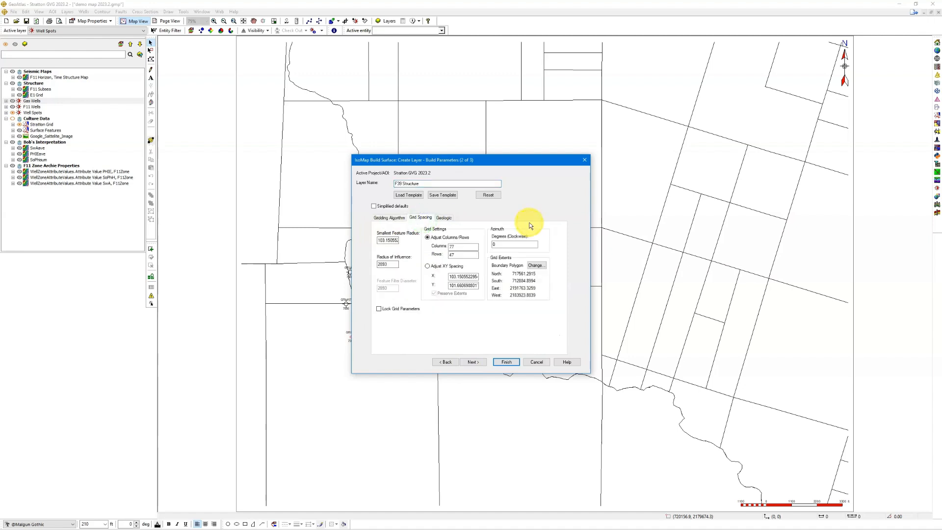
pyautogui.click(535, 265)
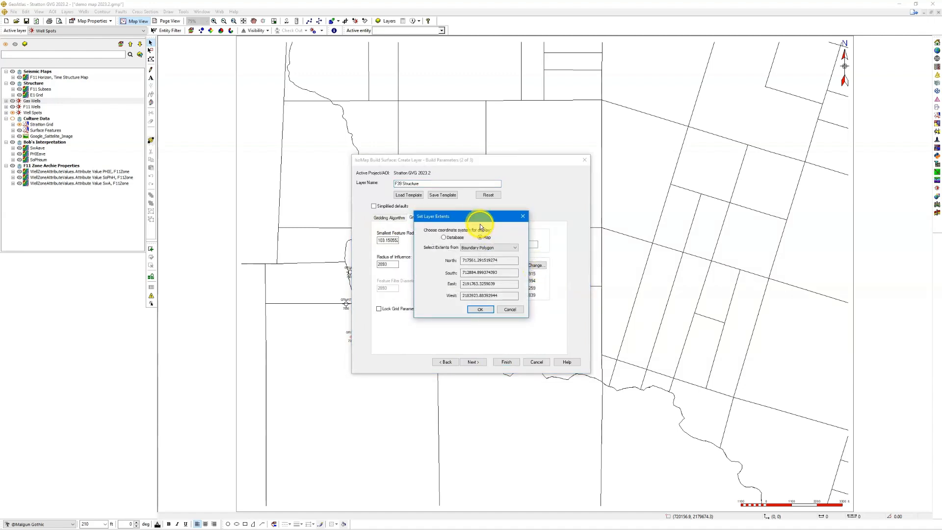
pyautogui.moveTo(474, 222); pyautogui.dragTo(619, 193)
pyautogui.click(641, 219)
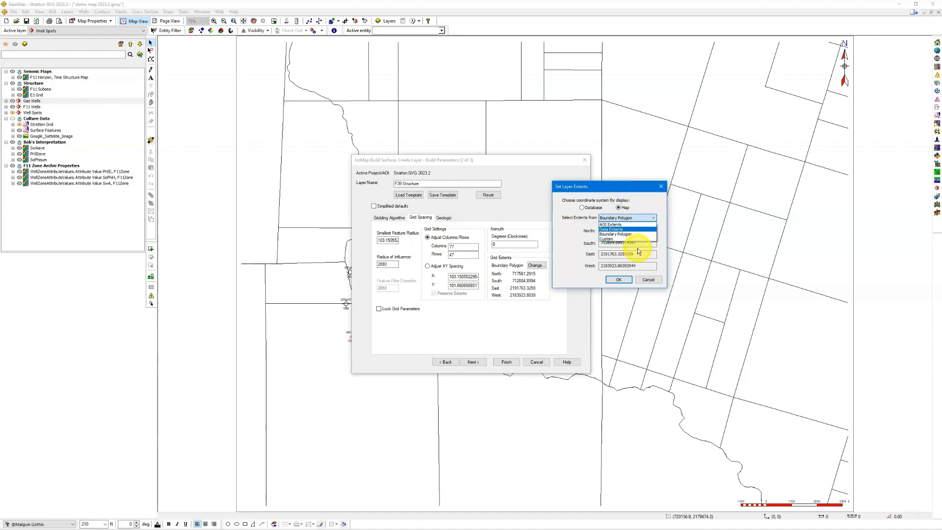
pyautogui.click(638, 239)
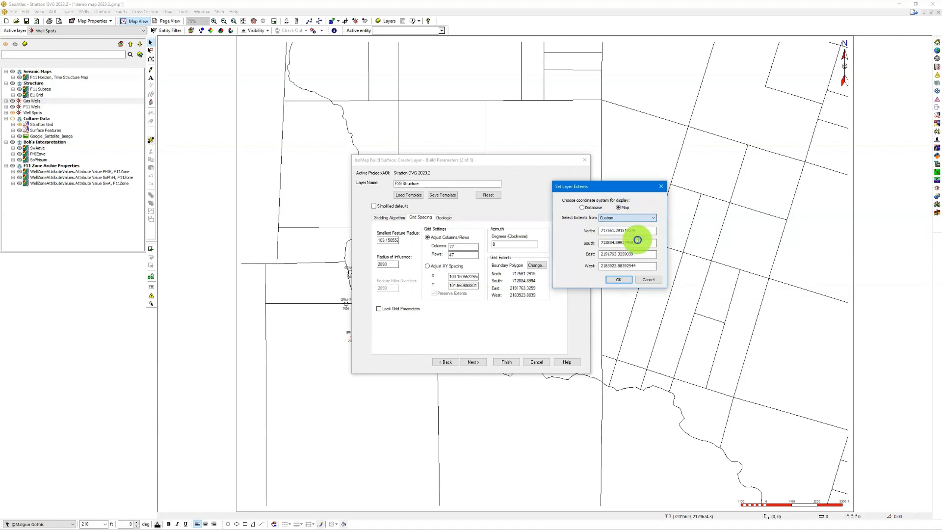
pyautogui.click(649, 280)
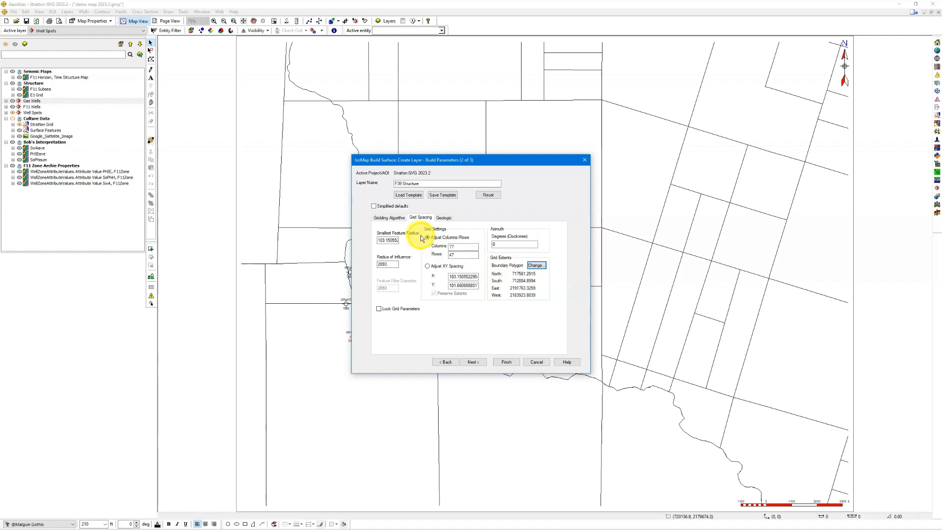
# Load a saved build parameters template that sets the grid's smallest feature radius to 50.
pyautogui.click(421, 197)
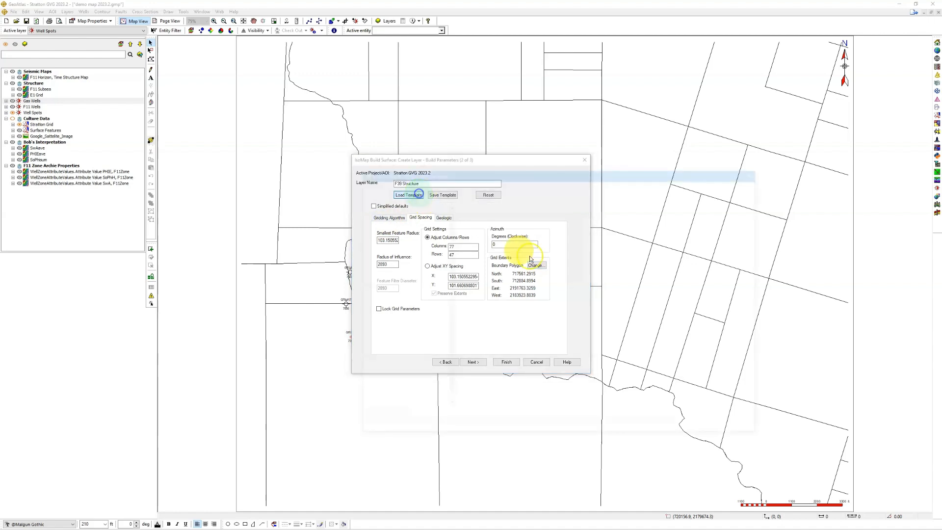
pyautogui.moveTo(528, 166); pyautogui.dragTo(656, 86)
pyautogui.click(620, 263)
pyautogui.click(832, 343)
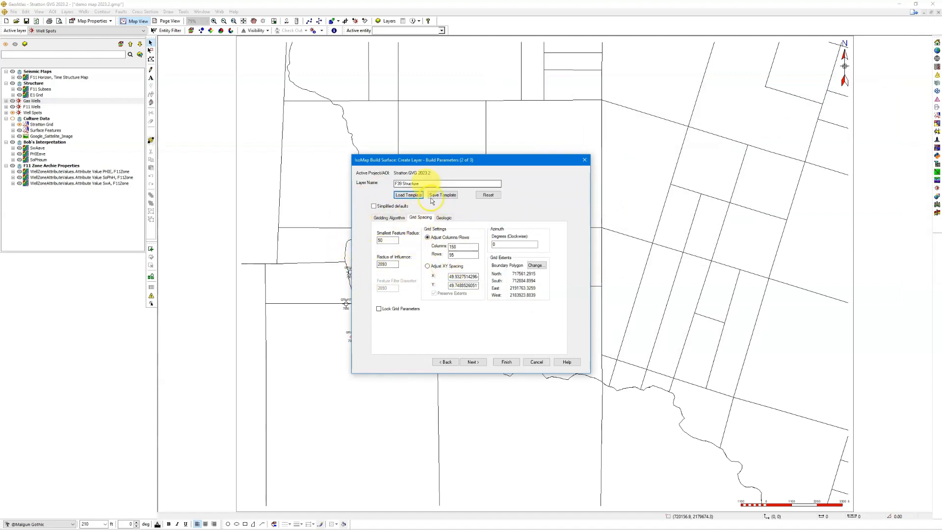
# Review the gridding algorithm, geologic and grid spacing parameters for the F39 Structure layer.
pyautogui.click(388, 218)
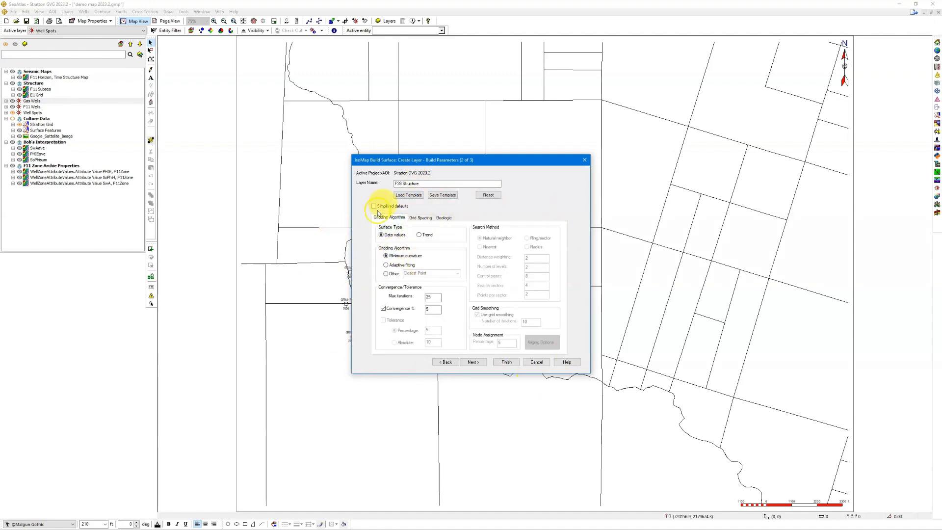
pyautogui.click(443, 217)
pyautogui.click(395, 218)
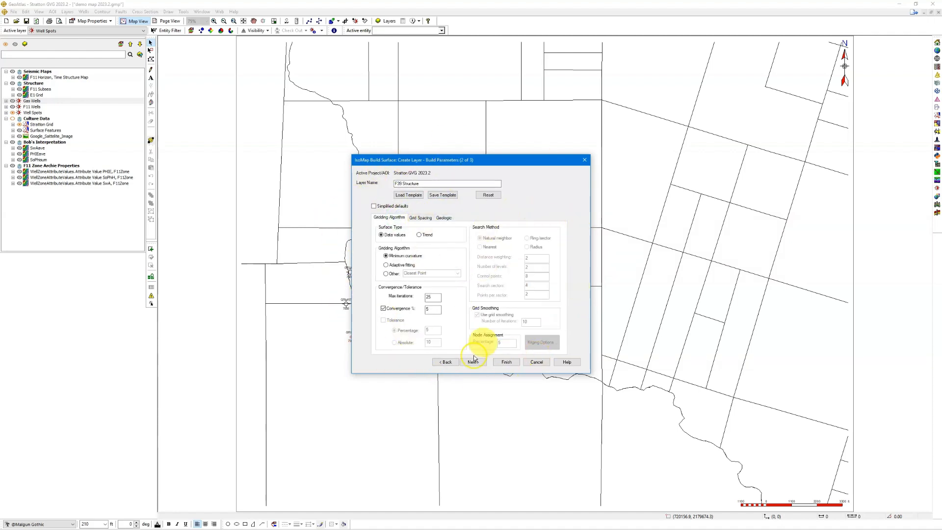
pyautogui.click(415, 218)
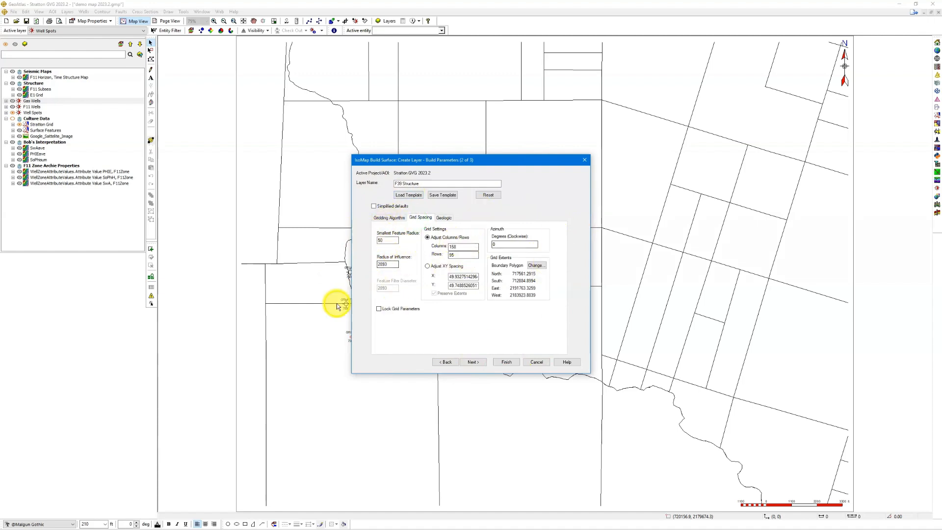
pyautogui.click(390, 218)
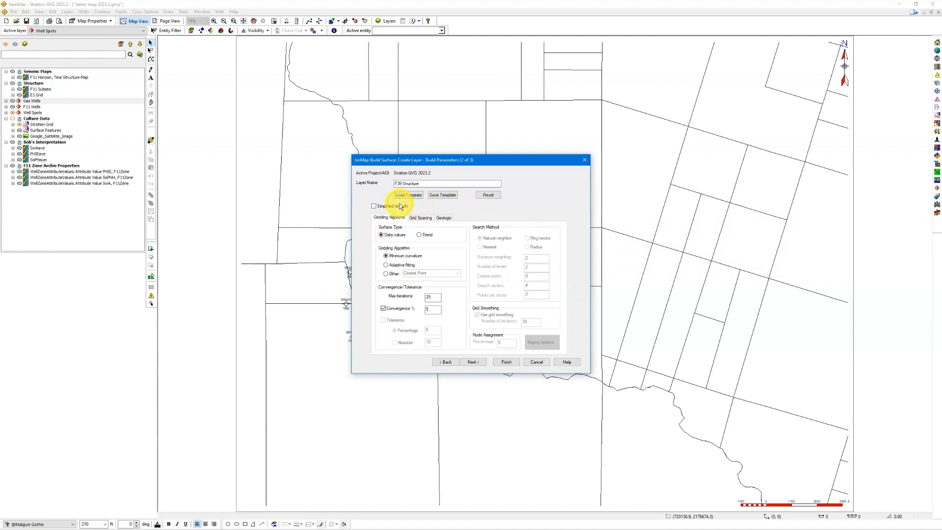
pyautogui.click(422, 218)
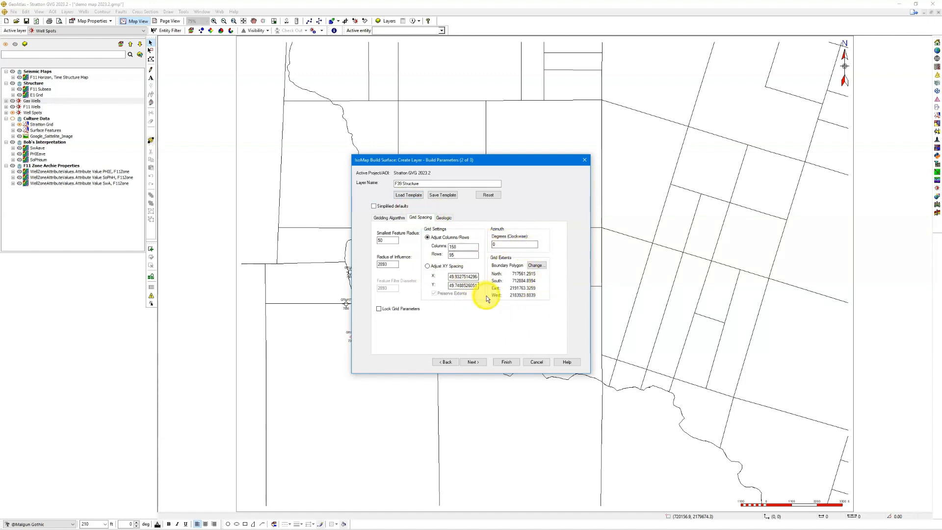
# Continue to the layer's display options and set the boundary polygon option to Create New Polygon (with Buffer).
pyautogui.click(477, 362)
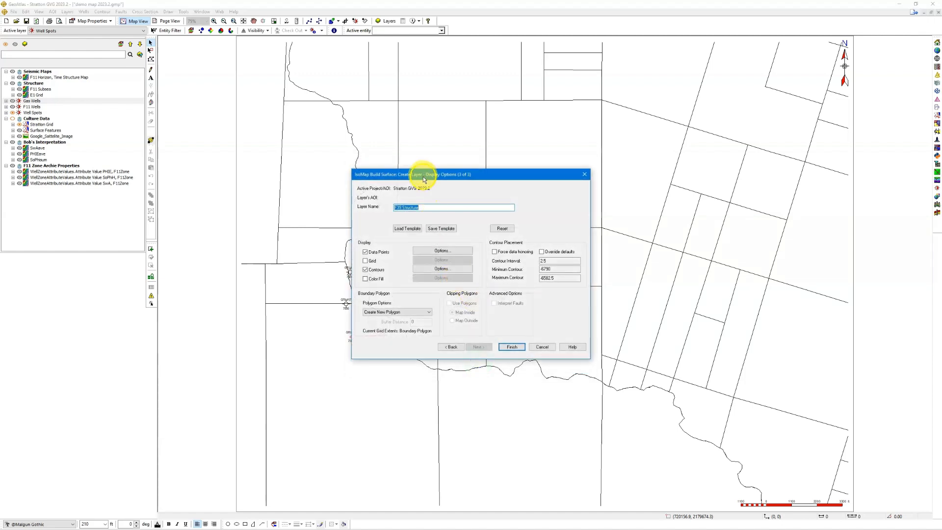
pyautogui.moveTo(421, 175); pyautogui.dragTo(330, 111)
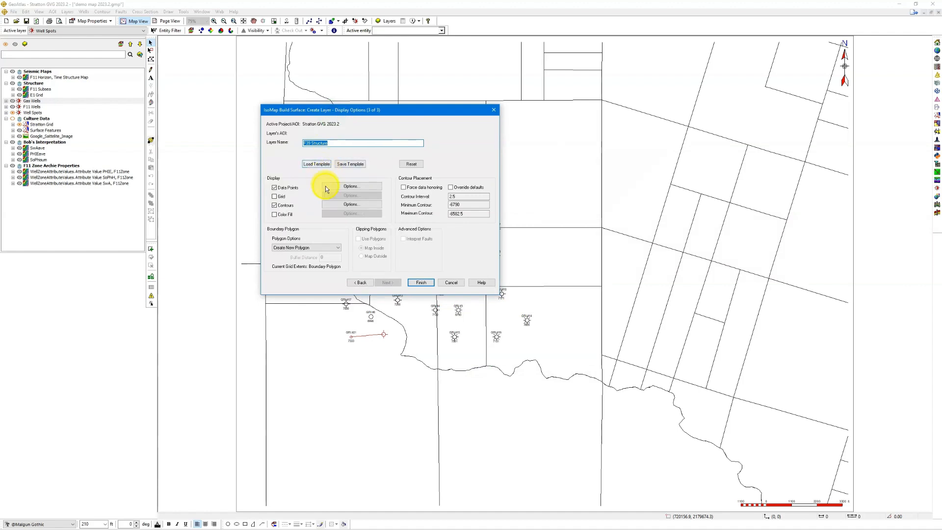
pyautogui.moveTo(352, 111); pyautogui.dragTo(553, 87)
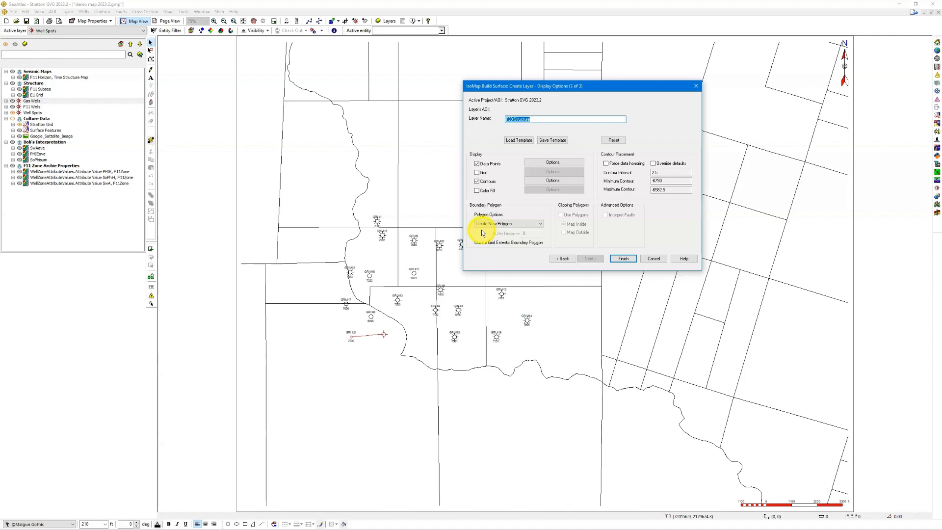
pyautogui.click(542, 225)
pyautogui.click(539, 240)
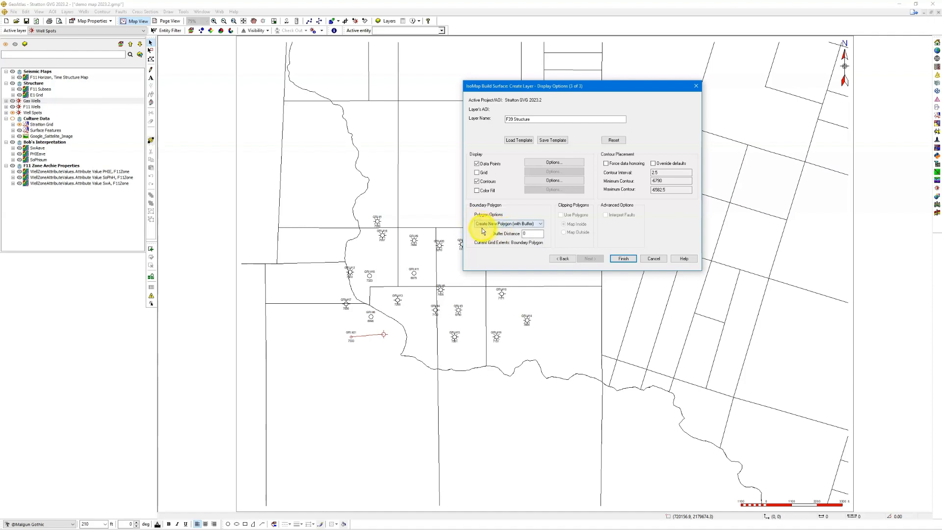
# Set the boundary polygon's buffer distance to 1000 for the F39 Structure layer.
pyautogui.click(528, 235)
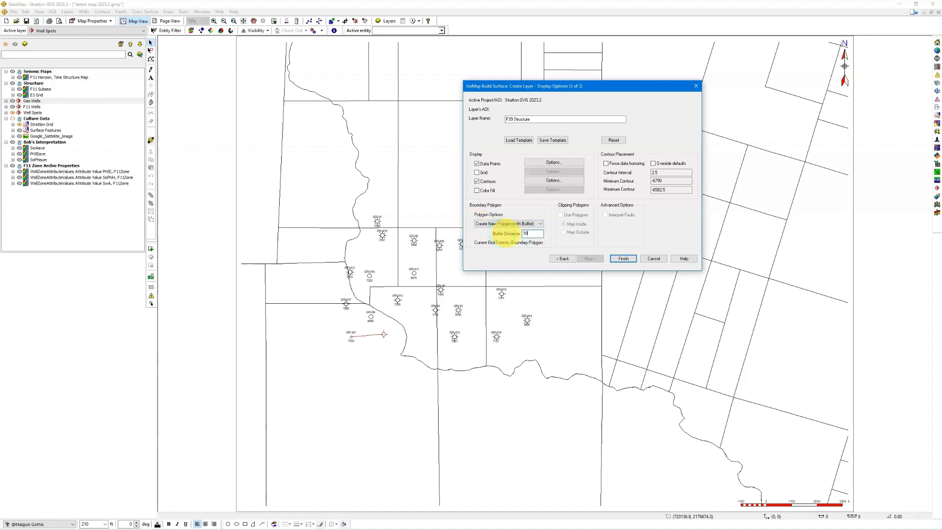
pyautogui.moveTo(520, 86); pyautogui.dragTo(603, 89)
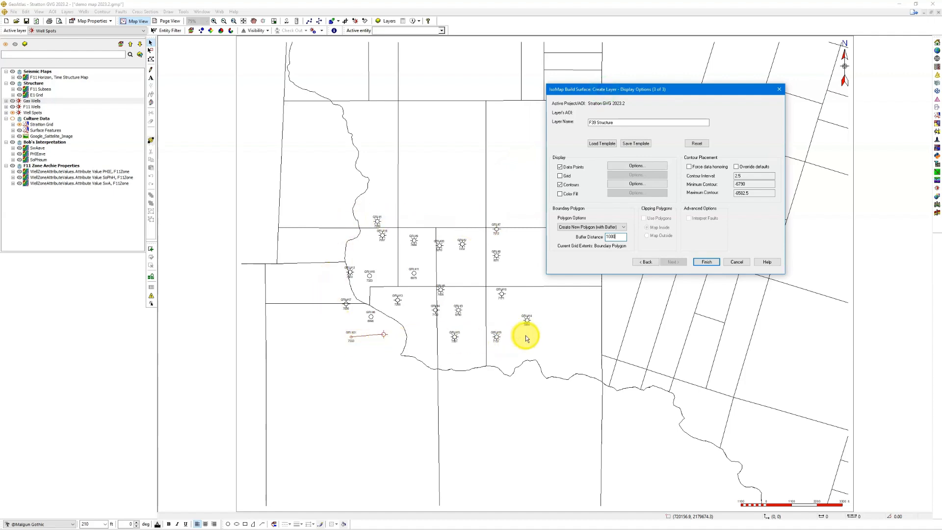
pyautogui.doubleClick(616, 238)
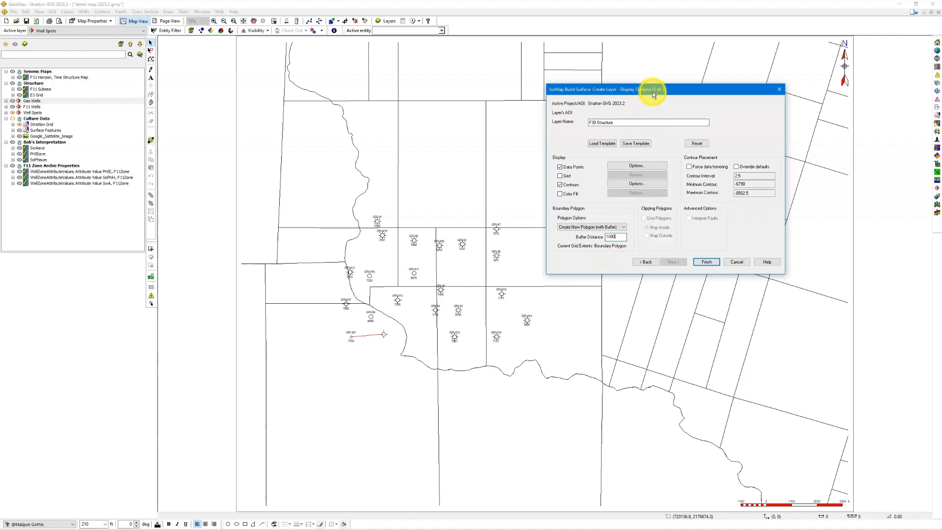
pyautogui.moveTo(652, 89); pyautogui.dragTo(672, 77)
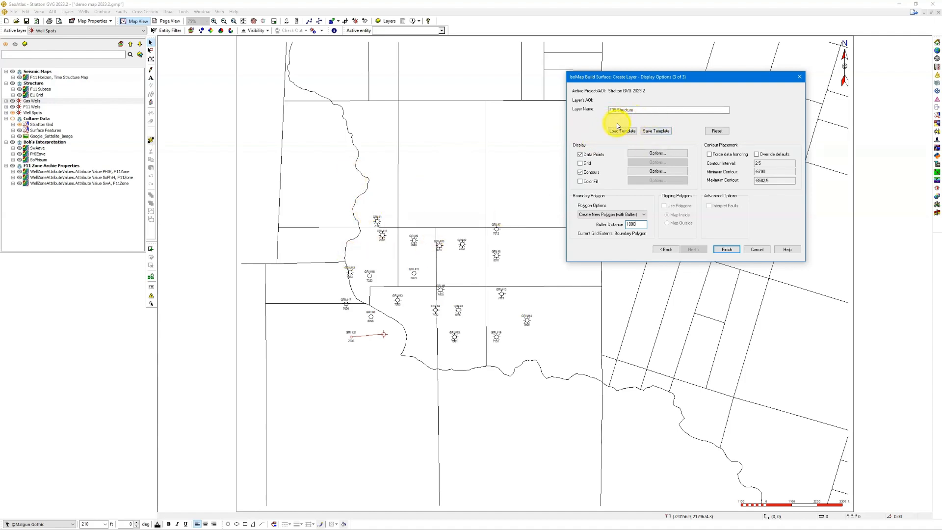
# Review the default data point symbol and the bold and regular contour display options without changing them.
pyautogui.click(656, 152)
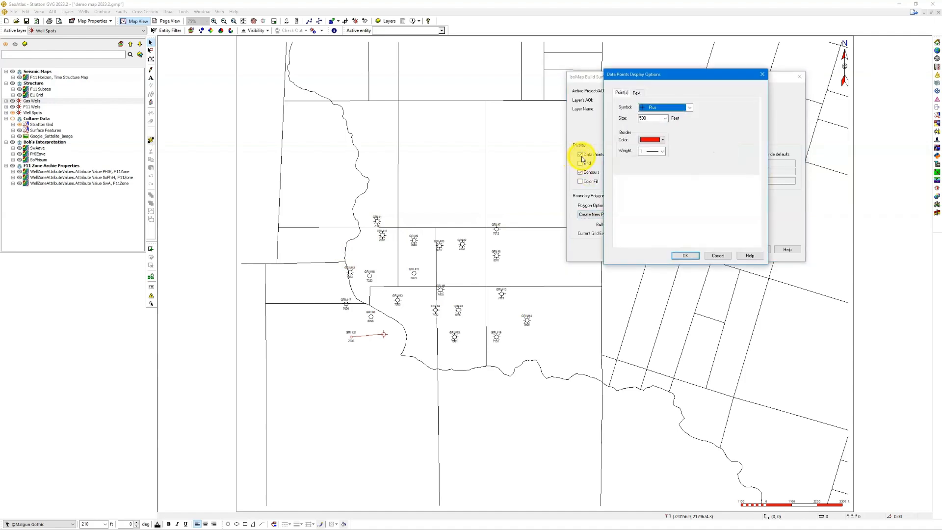
pyautogui.click(717, 255)
pyautogui.click(654, 172)
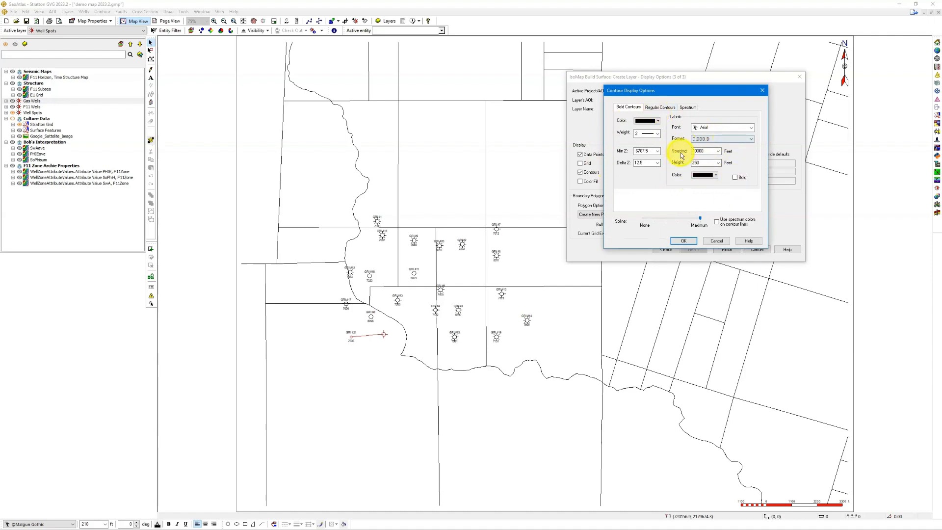
pyautogui.click(663, 109)
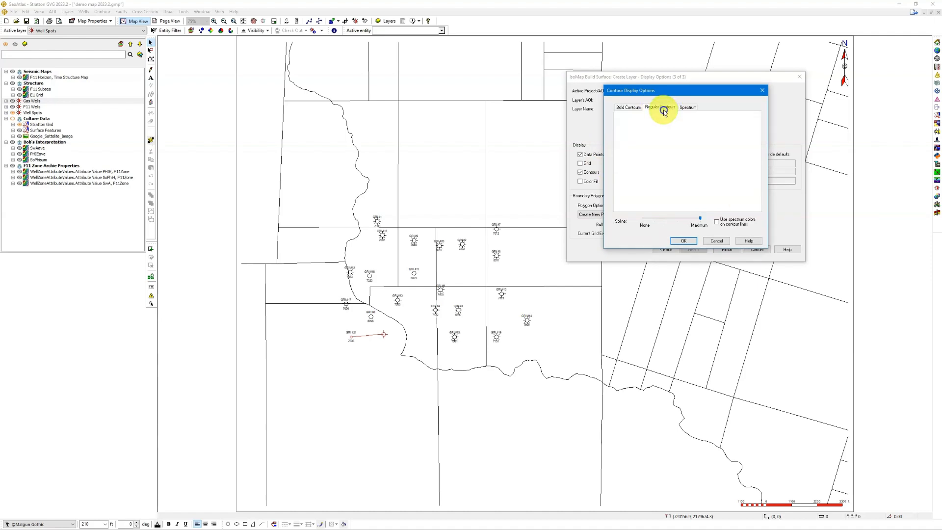
pyautogui.click(629, 107)
pyautogui.click(716, 241)
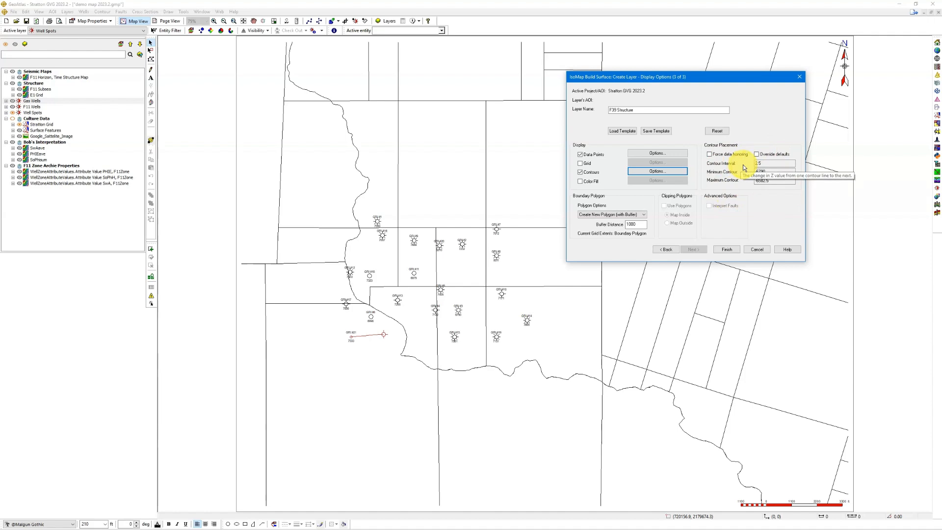
# Load the purple_contours.imdo display options template, applying its contour interval, contour min and max, and color palette, range and interval.
pyautogui.click(616, 131)
pyautogui.click(656, 265)
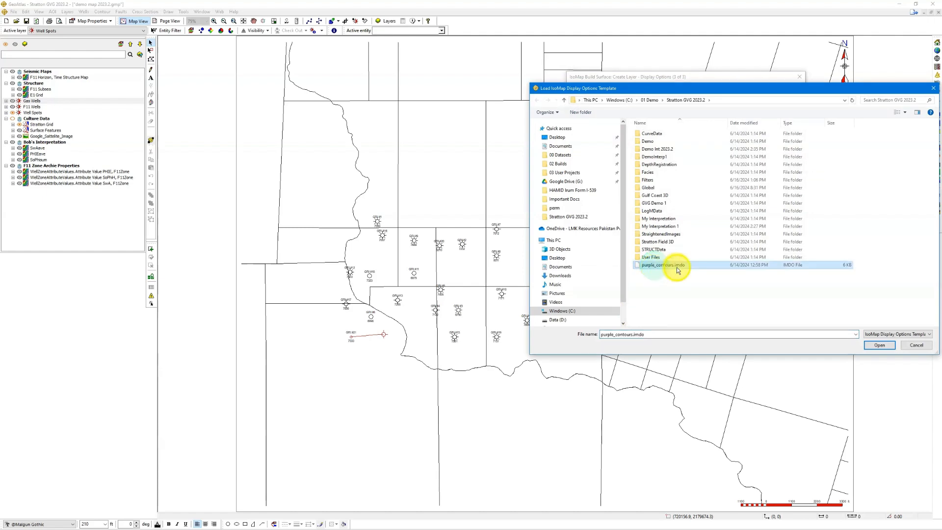
pyautogui.click(879, 345)
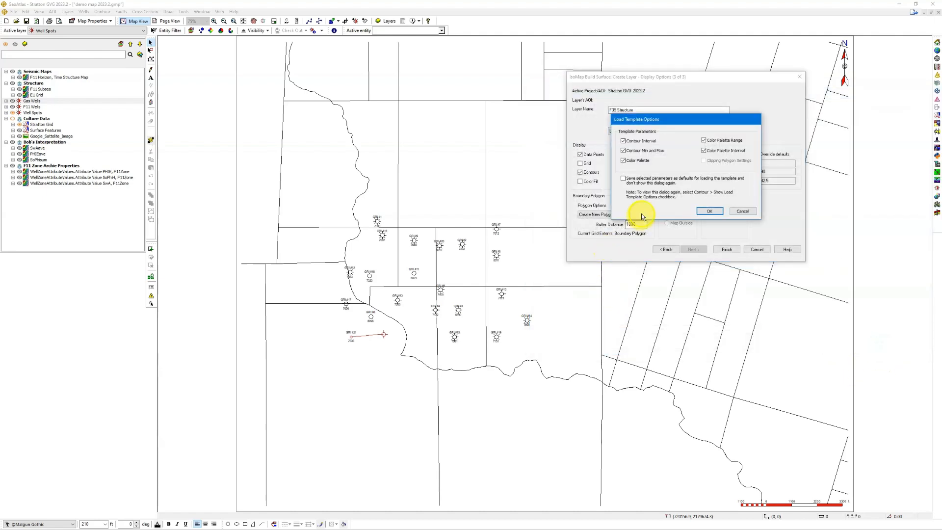
pyautogui.moveTo(640, 124); pyautogui.dragTo(482, 94)
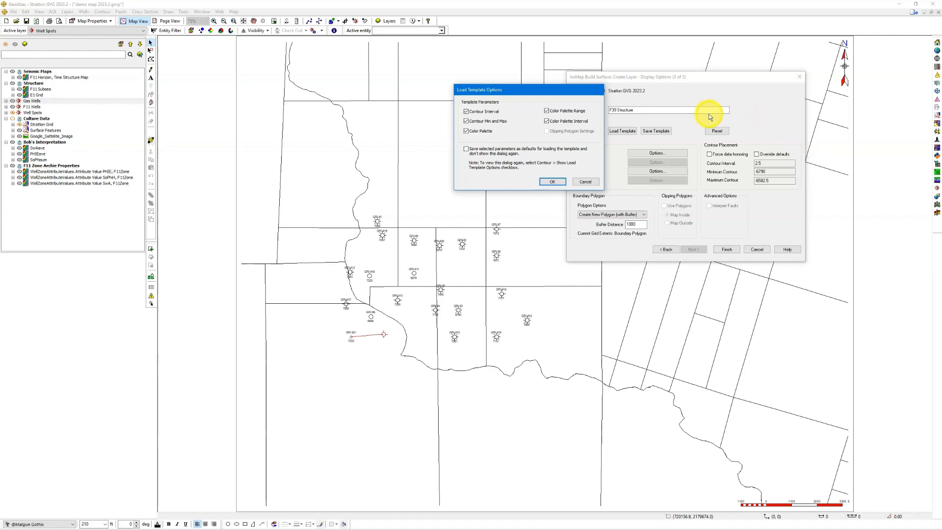
pyautogui.moveTo(561, 96); pyautogui.dragTo(544, 96)
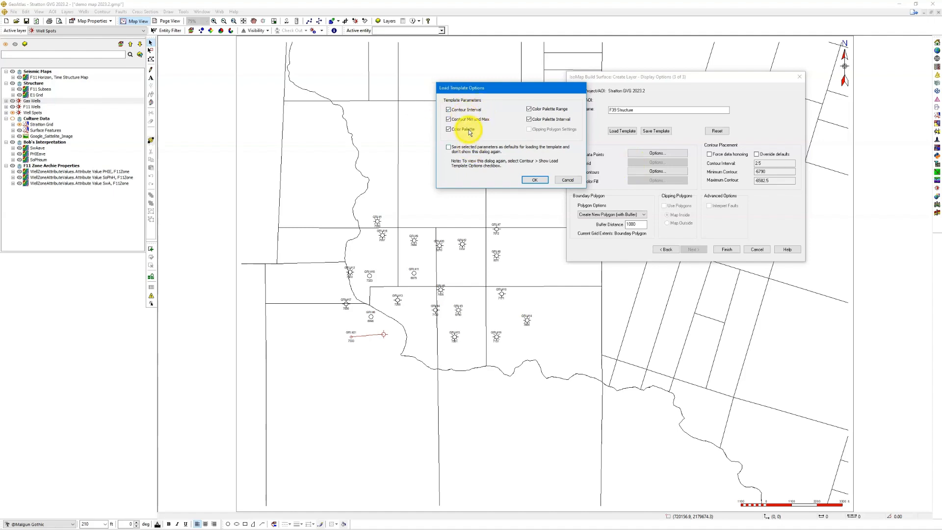
pyautogui.click(538, 180)
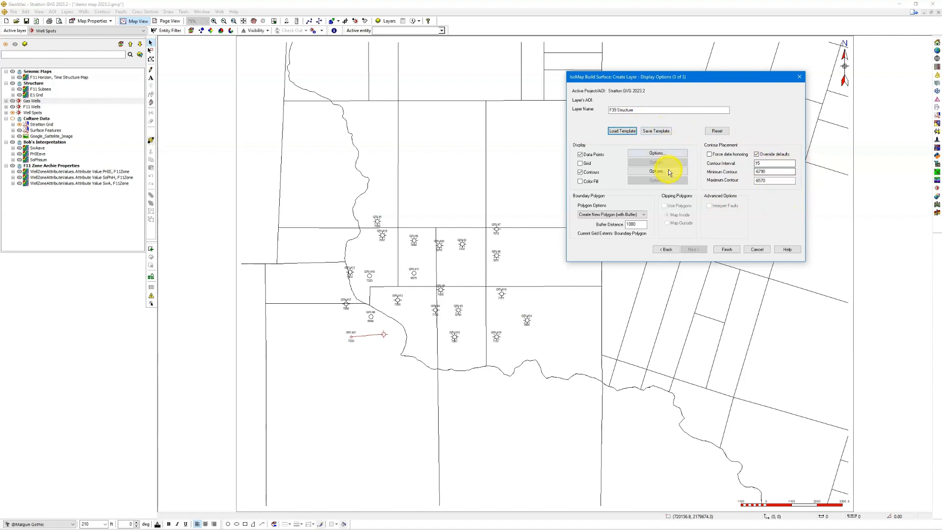
# Review the data point and contour display options brought in by the loaded template.
pyautogui.click(657, 153)
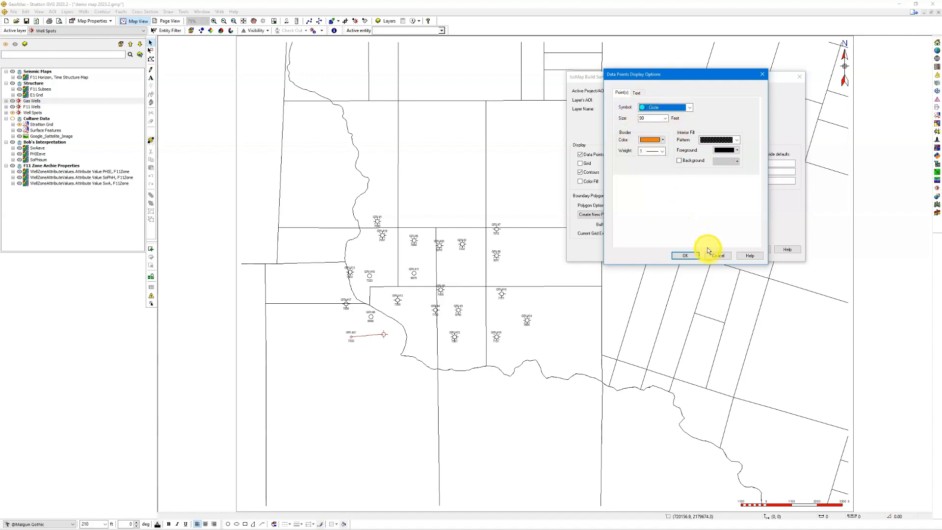
pyautogui.click(685, 255)
pyautogui.click(640, 172)
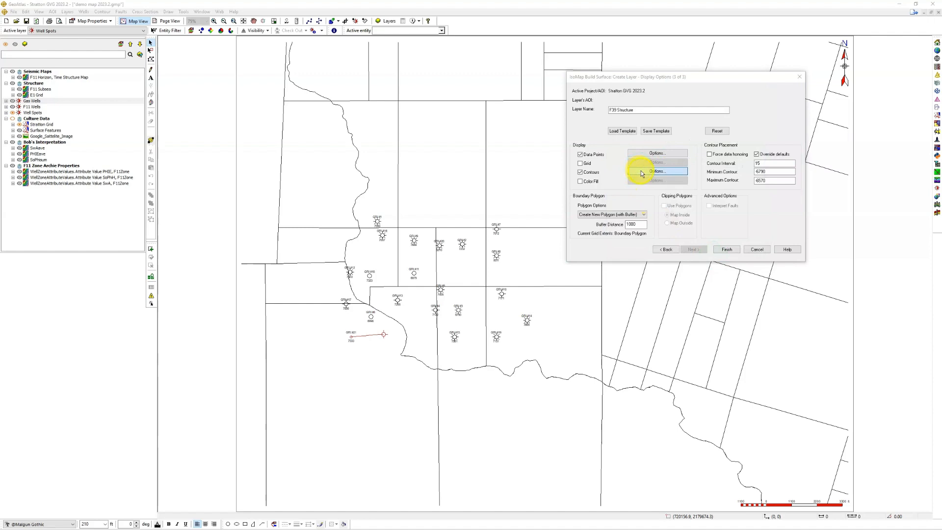
pyautogui.click(660, 106)
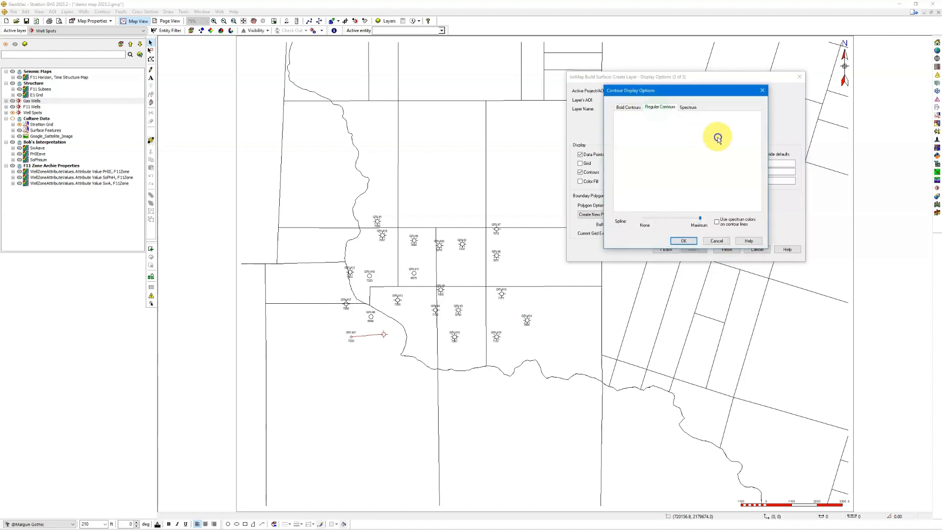
pyautogui.click(719, 241)
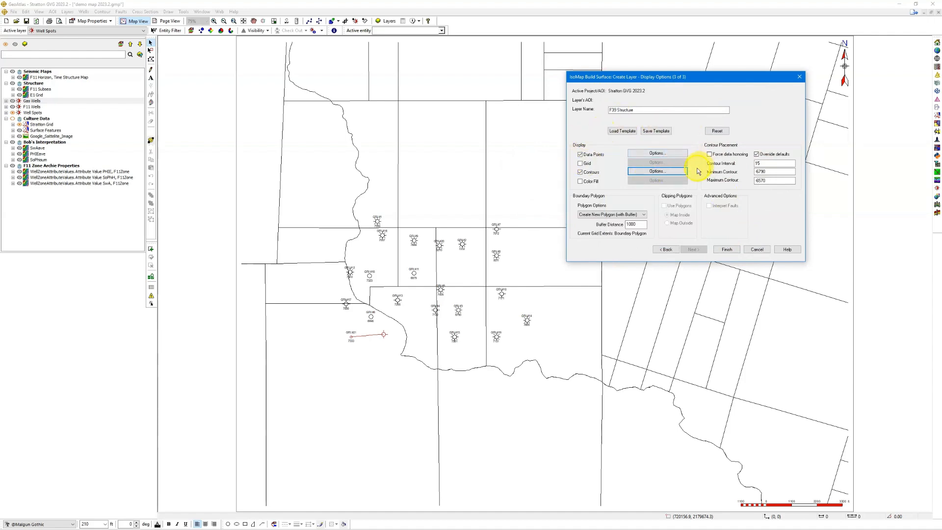
# Build the F39 Structure layer and inspect its contours around the wells on the map.
pyautogui.click(738, 252)
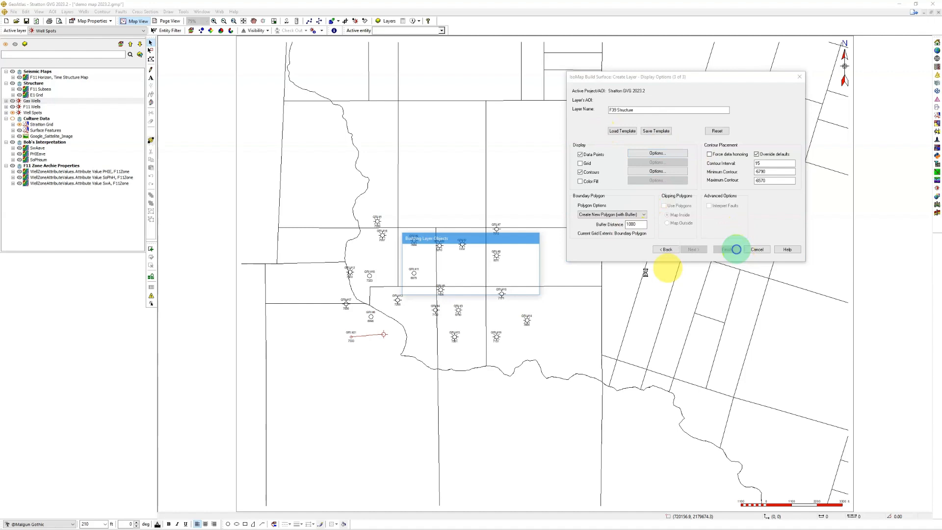
pyautogui.click(471, 281)
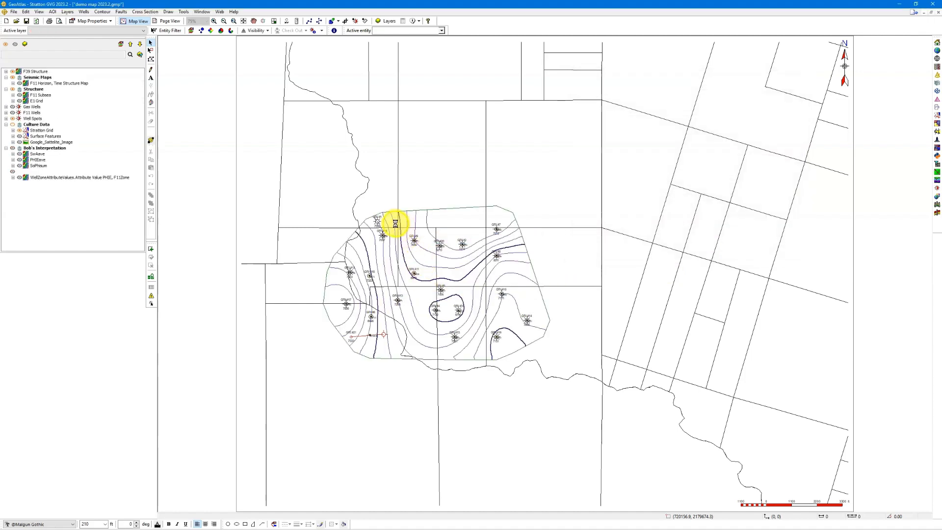
pyautogui.scroll(3, 456, 356)
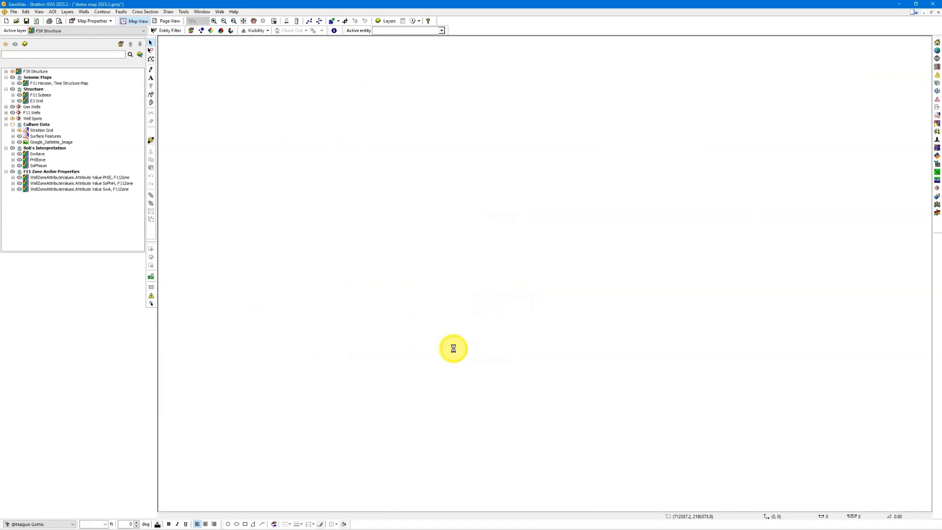
pyautogui.moveTo(369, 298); pyautogui.dragTo(478, 306)
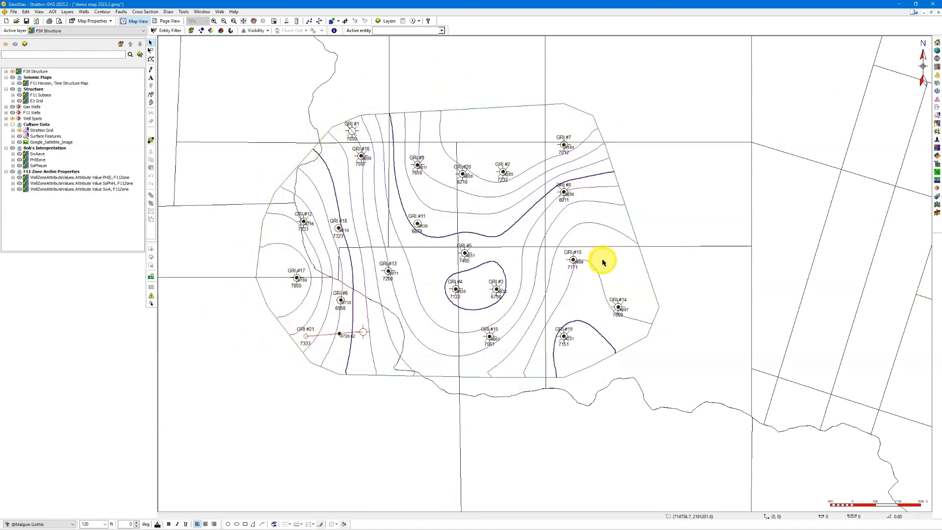
pyautogui.scroll(1, 421, 230)
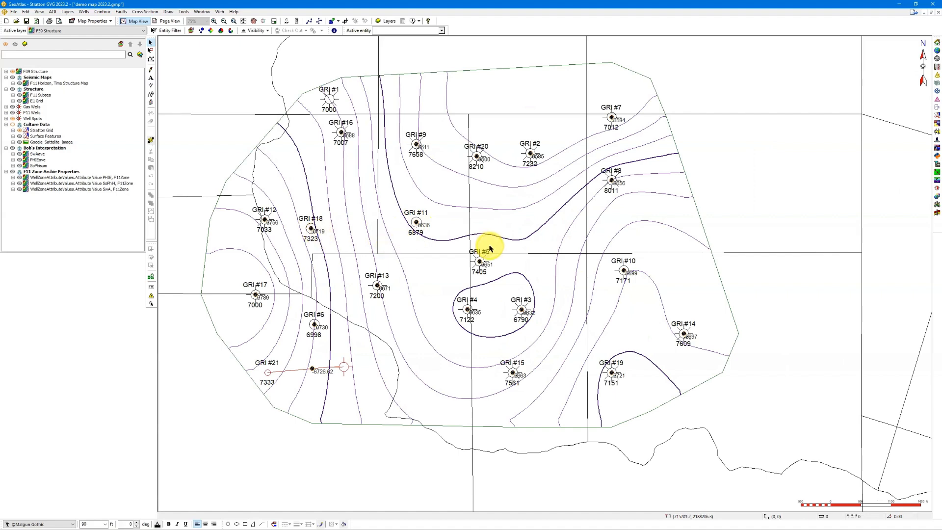
# Show the F39 Structure layer's IsoMap Surface Grid Mesh to examine its extent, and hide it again.
pyautogui.click(6, 72)
pyautogui.click(18, 95)
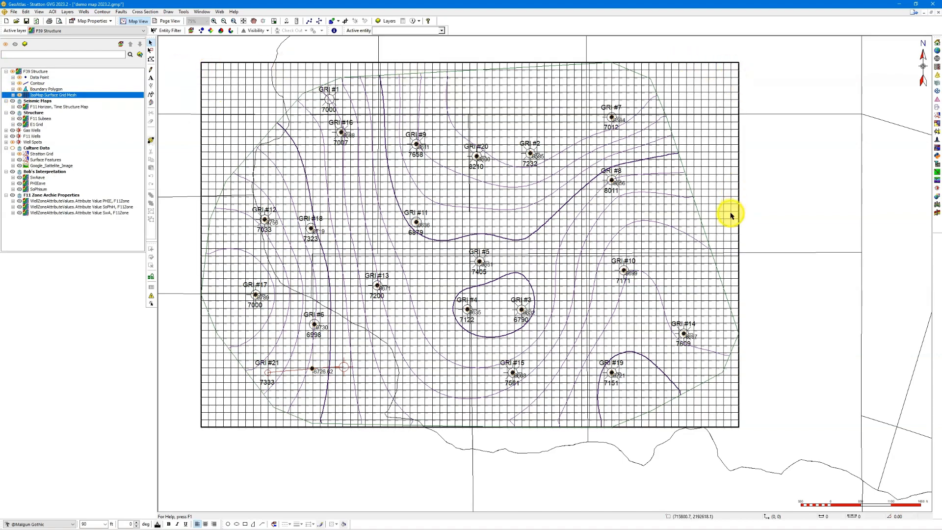
pyautogui.scroll(-4, 730, 213)
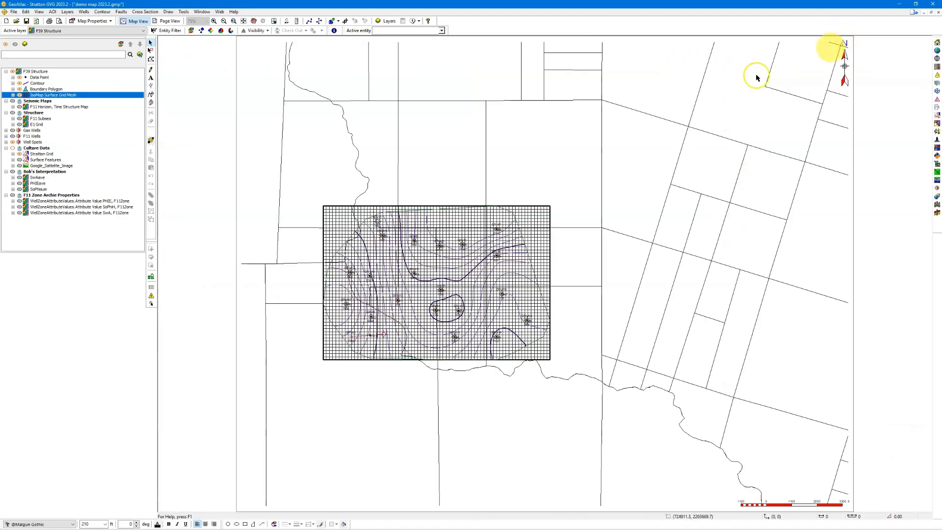
pyautogui.scroll(3, 389, 288)
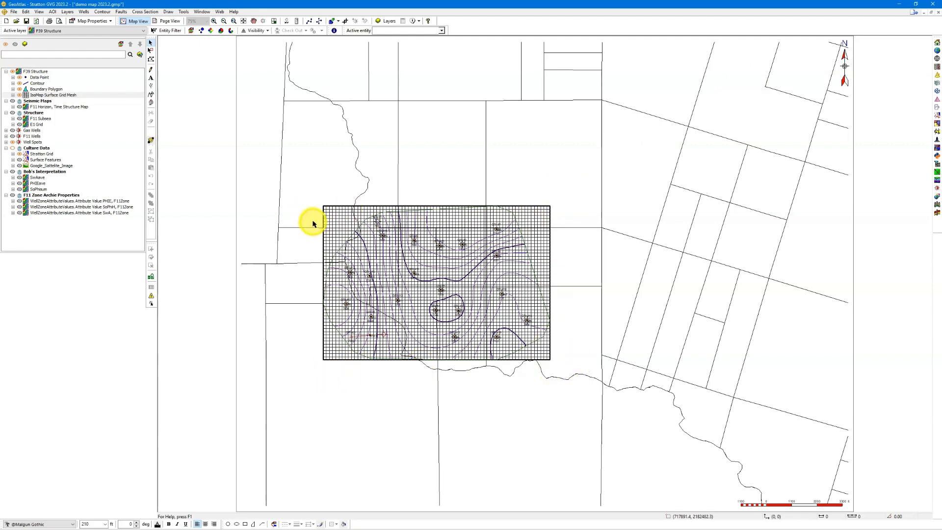
pyautogui.click(20, 96)
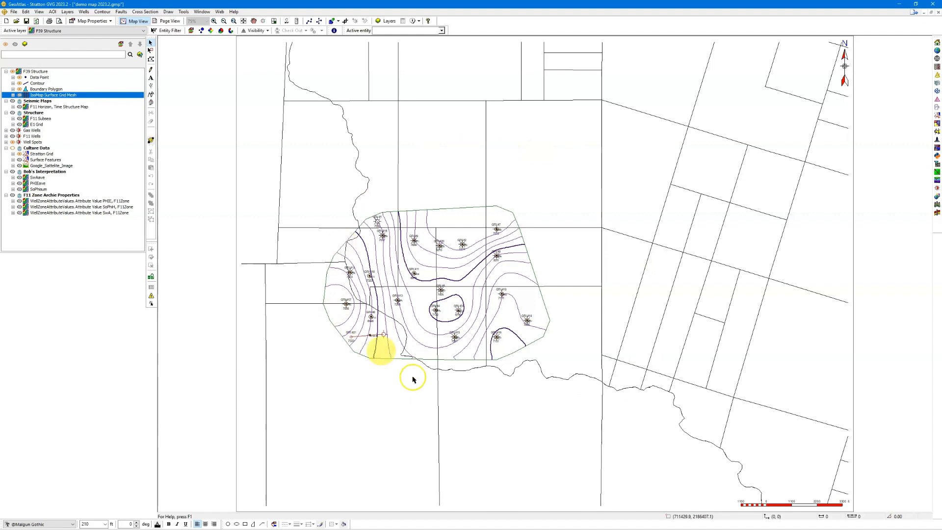
# Make Stratton Grid the active layer and select the four adjoining tracts in the middle of the contoured area.
pyautogui.click(122, 34)
pyautogui.click(120, 48)
pyautogui.click(463, 252)
pyautogui.keyDown('shift'); pyautogui.click(425, 253); pyautogui.keyUp('shift')
pyautogui.keyDown('shift'); pyautogui.click(419, 322); pyautogui.keyUp('shift')
pyautogui.keyDown('shift'); pyautogui.click(455, 333); pyautogui.keyUp('shift')
pyautogui.scroll(1, 451, 328)
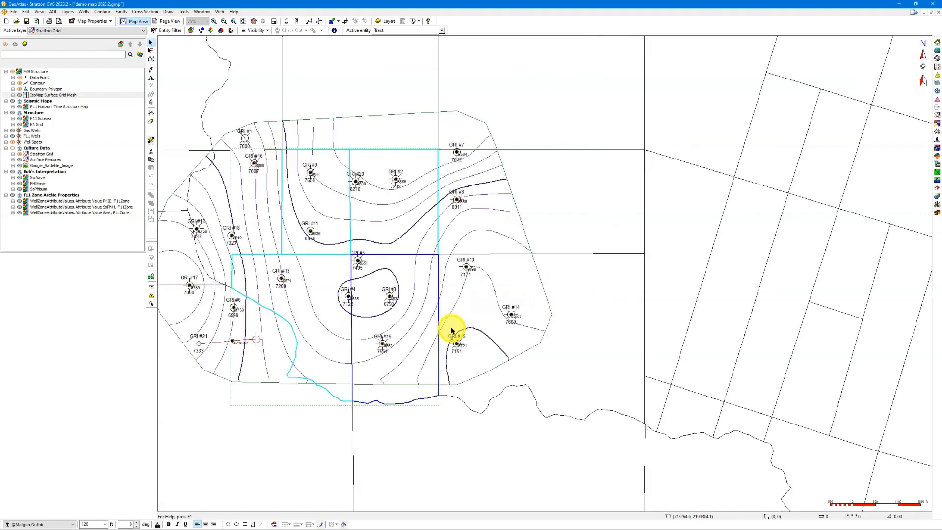
pyautogui.scroll(1, 391, 320)
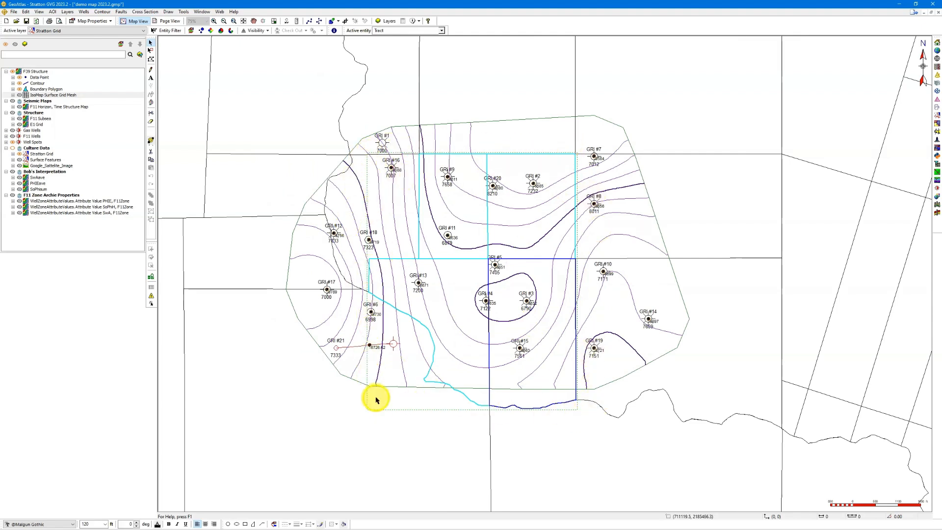
# Check the grid extents options offered for a new IsoMap layer, and leave without creating one.
pyautogui.rightClick(44, 74)
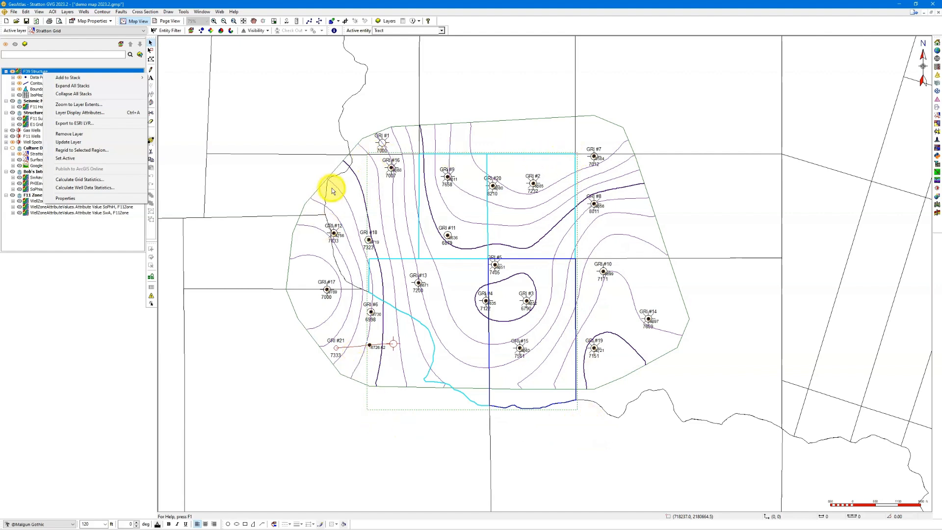
pyautogui.click(298, 12)
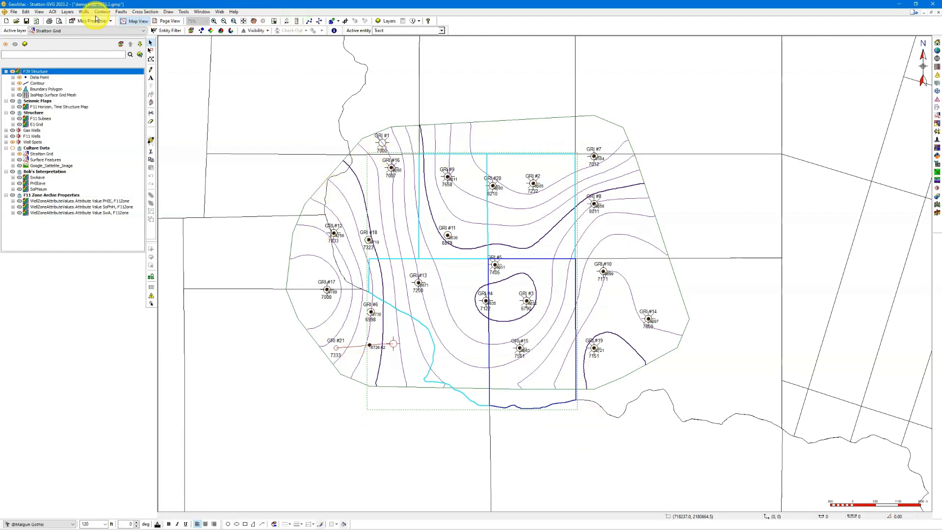
pyautogui.click(67, 11)
pyautogui.moveTo(84, 43)
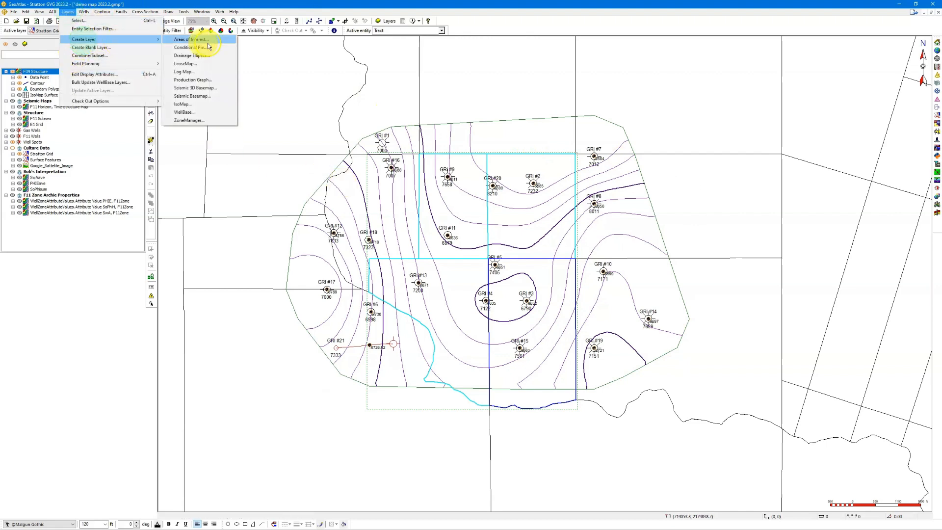
pyautogui.click(212, 104)
pyautogui.click(479, 257)
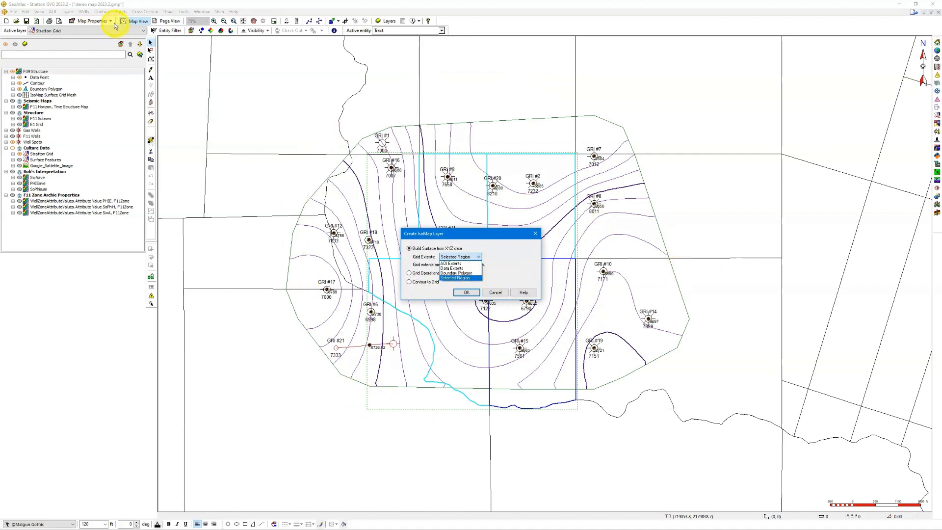
pyautogui.click(490, 296)
pyautogui.click(492, 293)
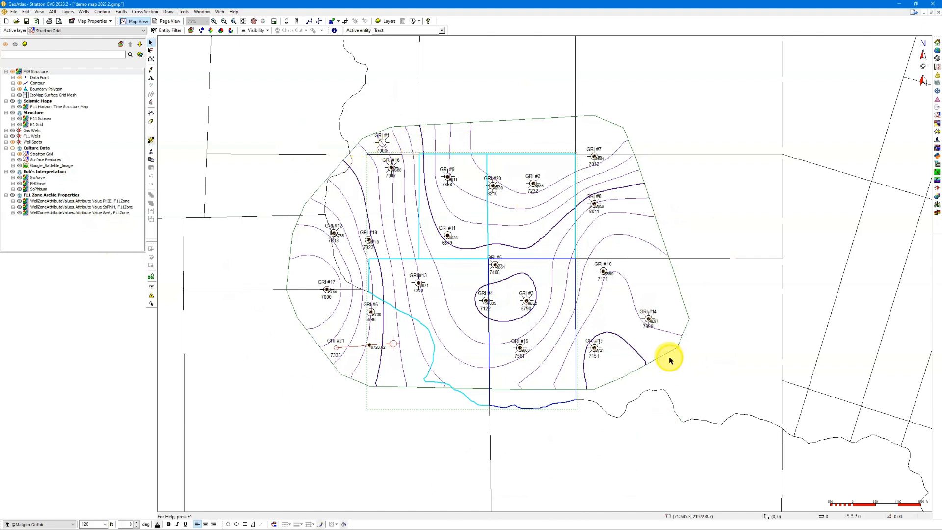
# Regrid the F39 Structure layer to the region of the selected tracts, keeping the existing display options.
pyautogui.rightClick(46, 72)
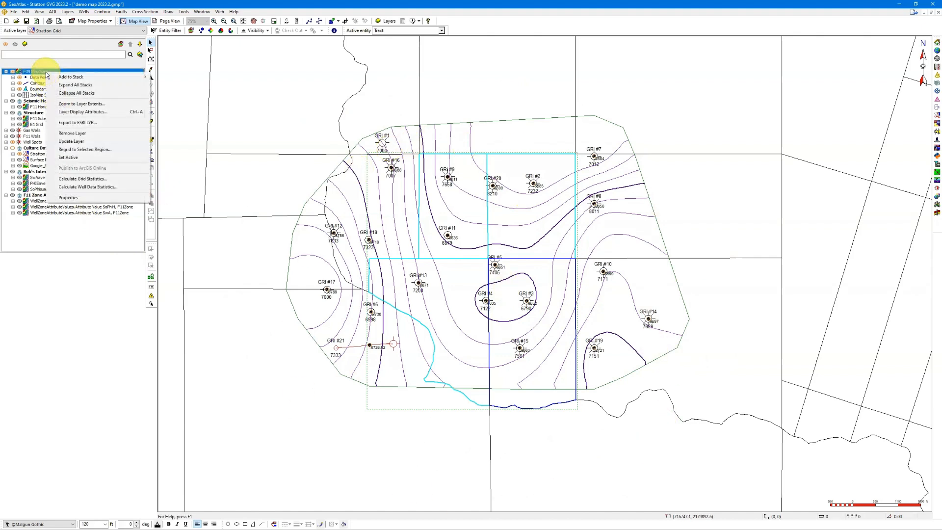
pyautogui.click(67, 150)
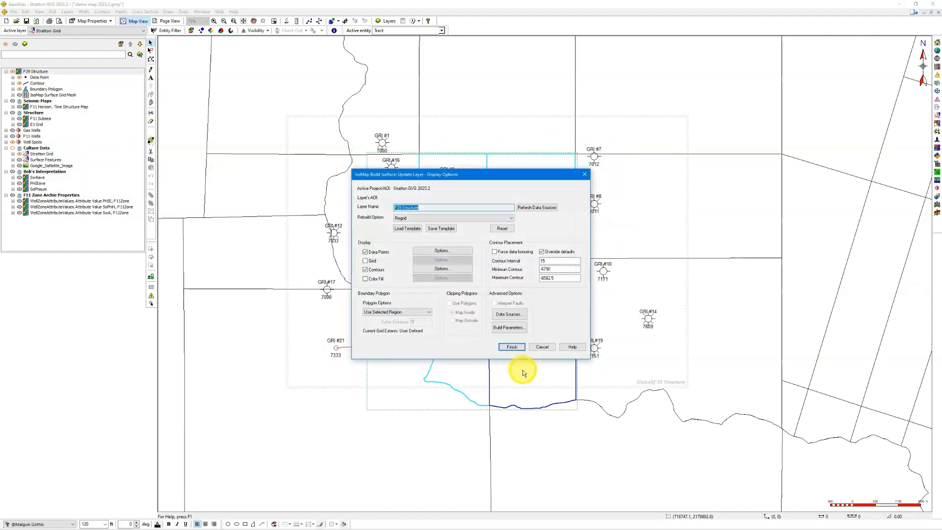
pyautogui.click(512, 347)
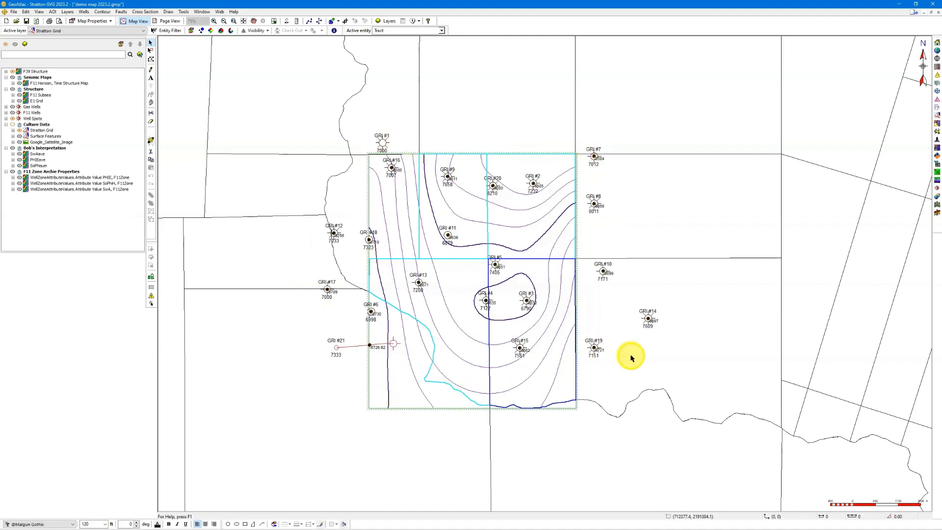
# Show the F39 Structure layer's IsoMap Surface Grid Mesh to examine its extent over the selected tracts.
pyautogui.click(5, 71)
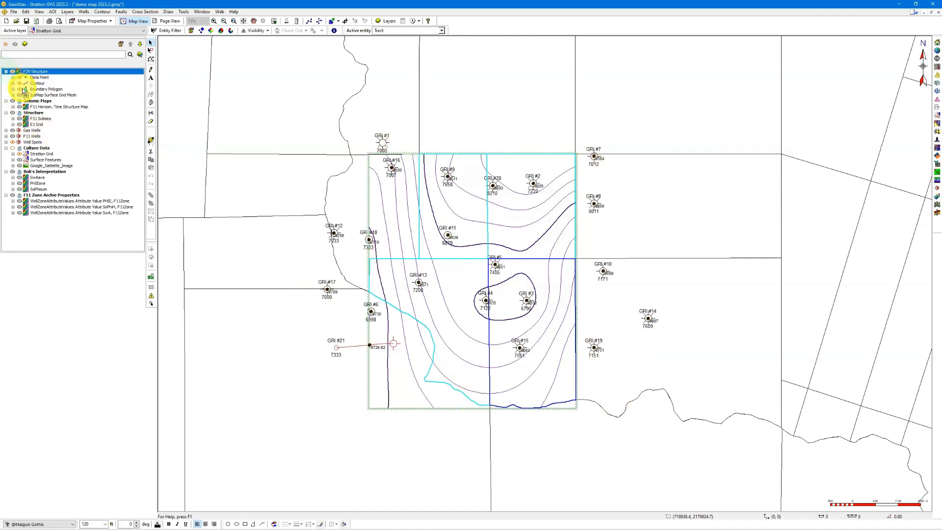
pyautogui.click(19, 95)
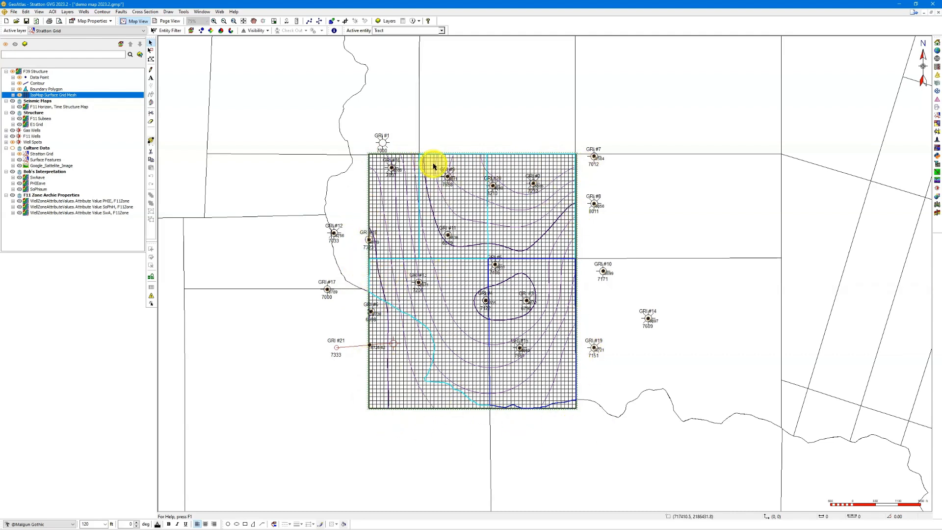
pyautogui.click(447, 259)
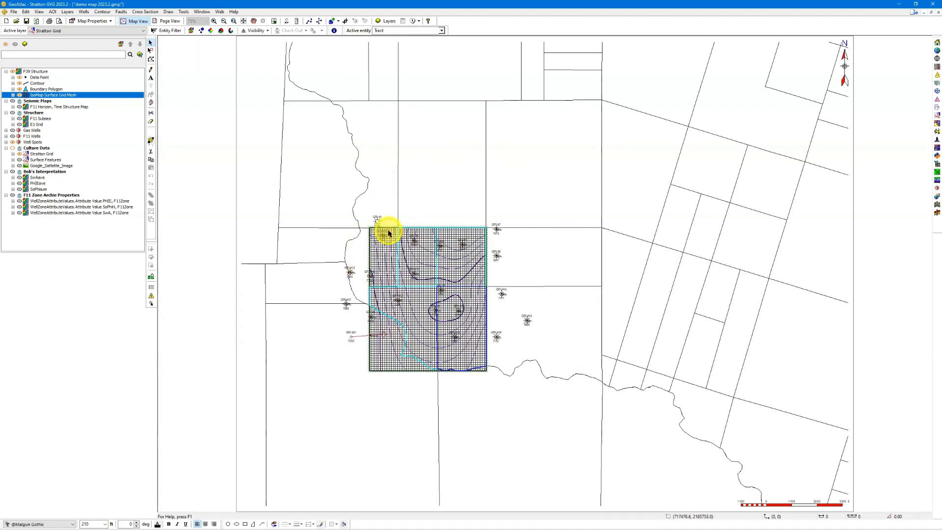
# Clear the previous tract selection, hide the F39 Structure grid mesh, and select only the riverside tract around well GRI #13.
pyautogui.click(13, 72)
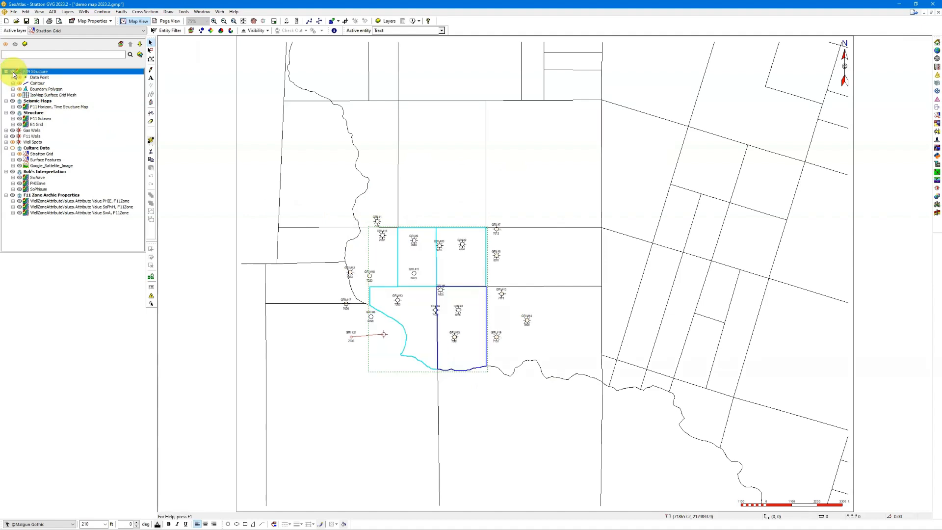
pyautogui.click(349, 223)
pyautogui.scroll(1, 447, 320)
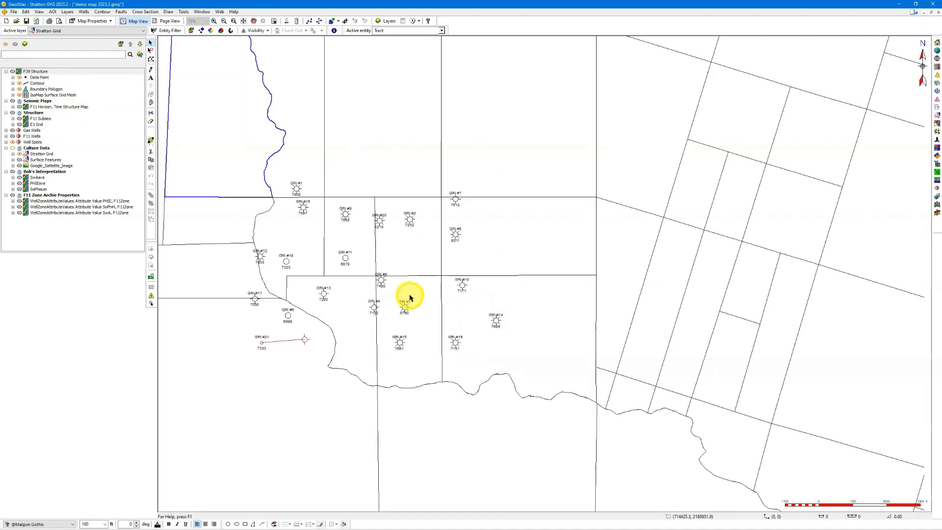
pyautogui.moveTo(410, 298); pyautogui.dragTo(484, 278)
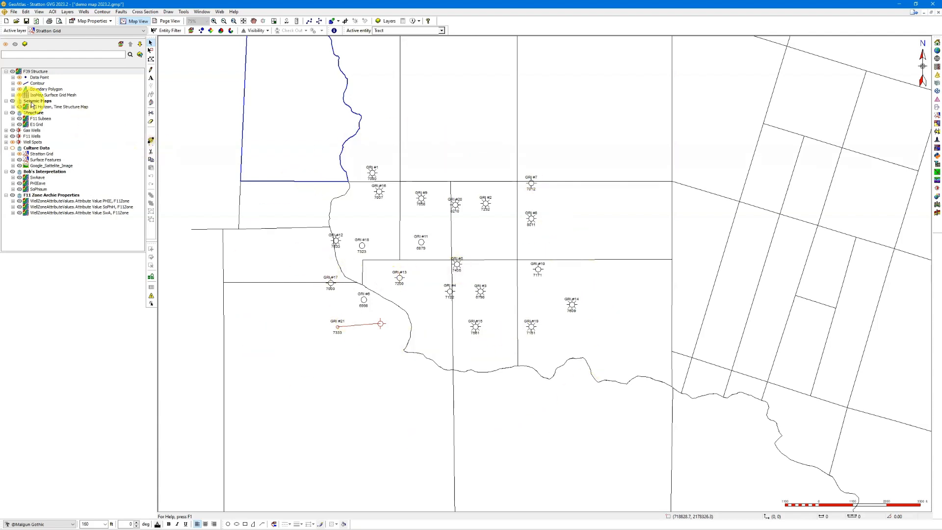
pyautogui.click(13, 73)
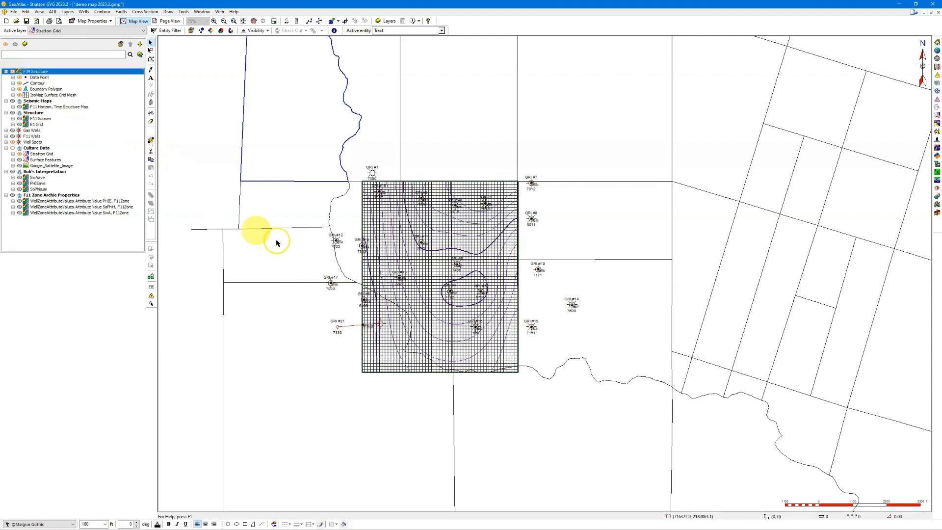
pyautogui.click(19, 95)
pyautogui.click(441, 301)
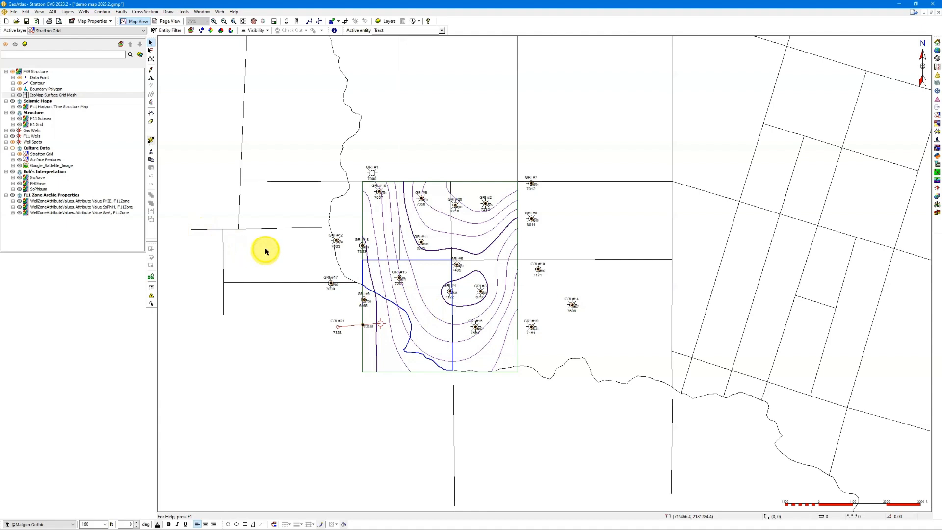
# Update the F39 Structure layer with Use Selected Region as its boundary polygon, and inspect the contours within the selected tract.
pyautogui.rightClick(33, 73)
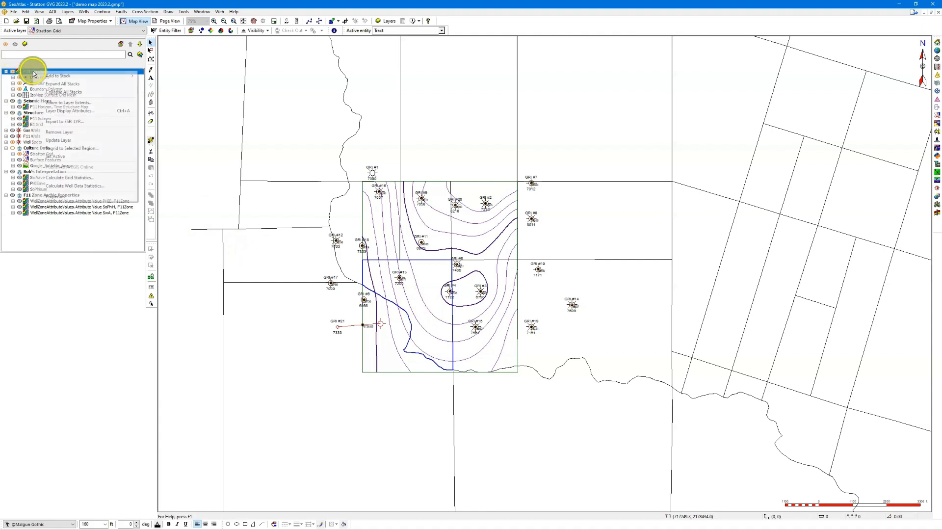
pyautogui.click(74, 142)
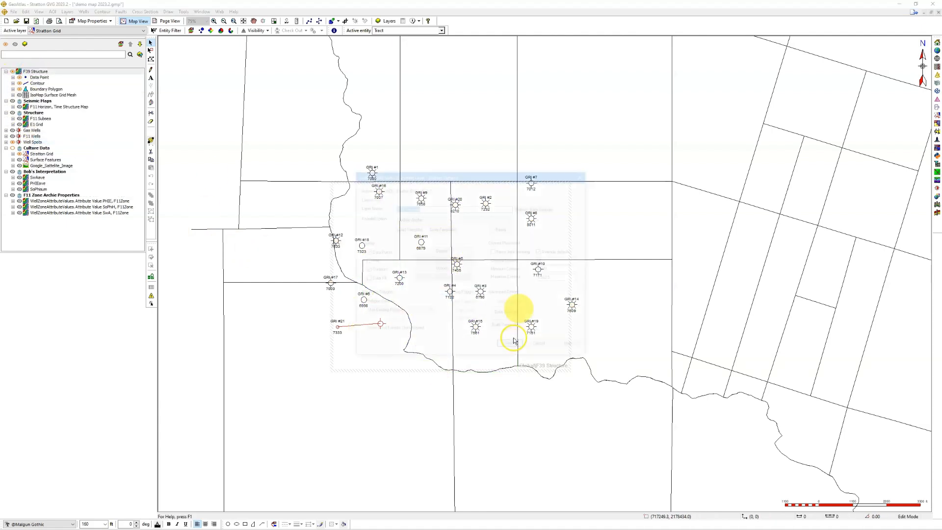
pyautogui.moveTo(468, 178); pyautogui.dragTo(682, 132)
pyautogui.click(603, 265)
pyautogui.click(603, 266)
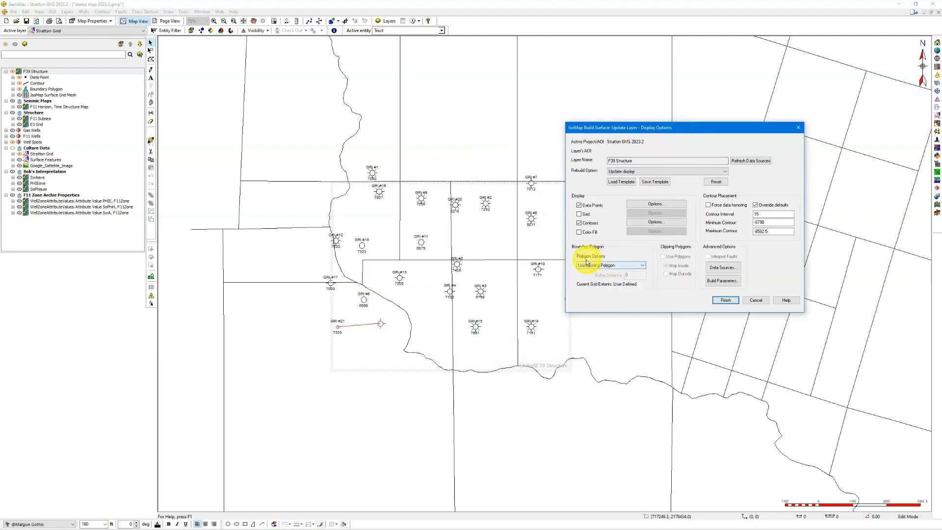
pyautogui.click(625, 266)
pyautogui.click(638, 287)
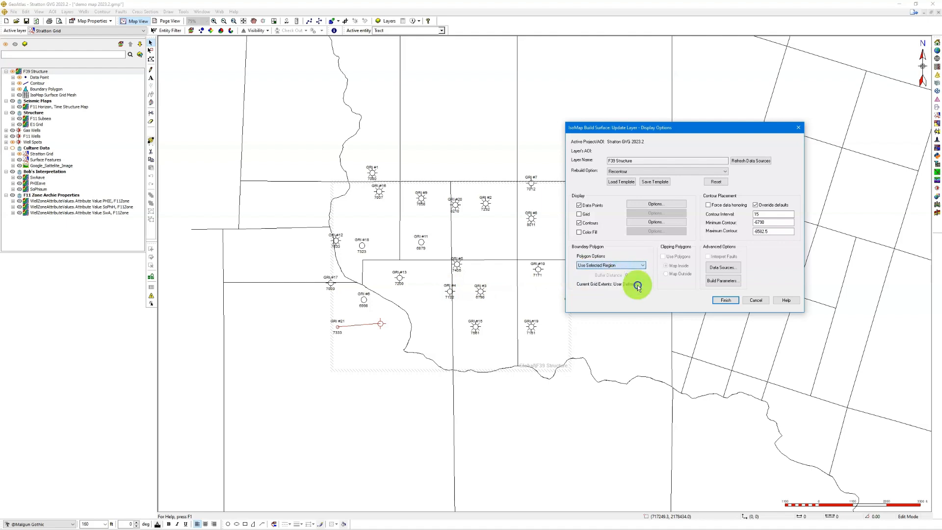
pyautogui.click(725, 299)
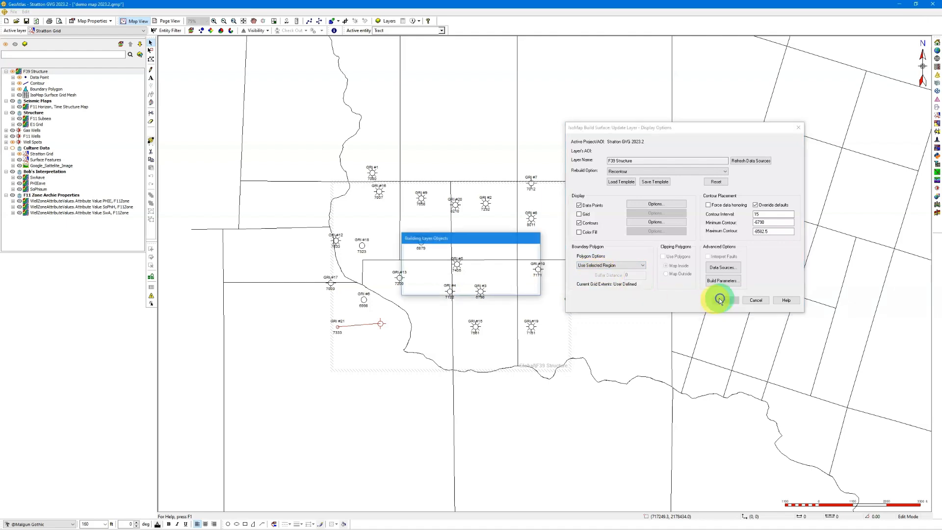
pyautogui.scroll(5, 375, 316)
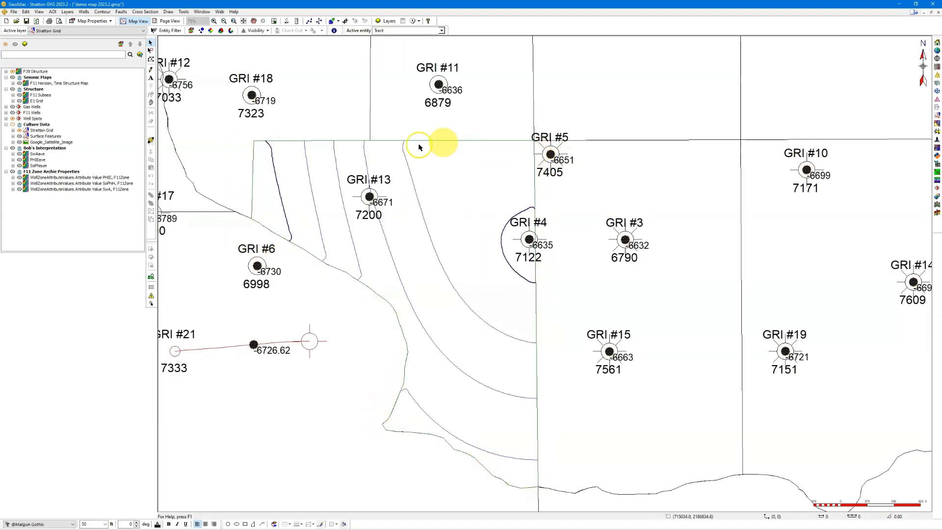
pyautogui.scroll(-3, 376, 251)
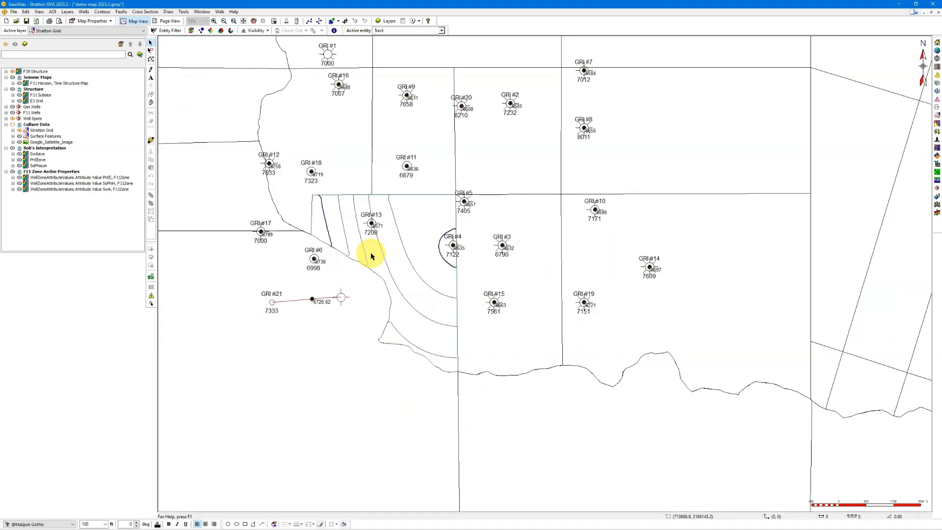
pyautogui.scroll(-1, 371, 256)
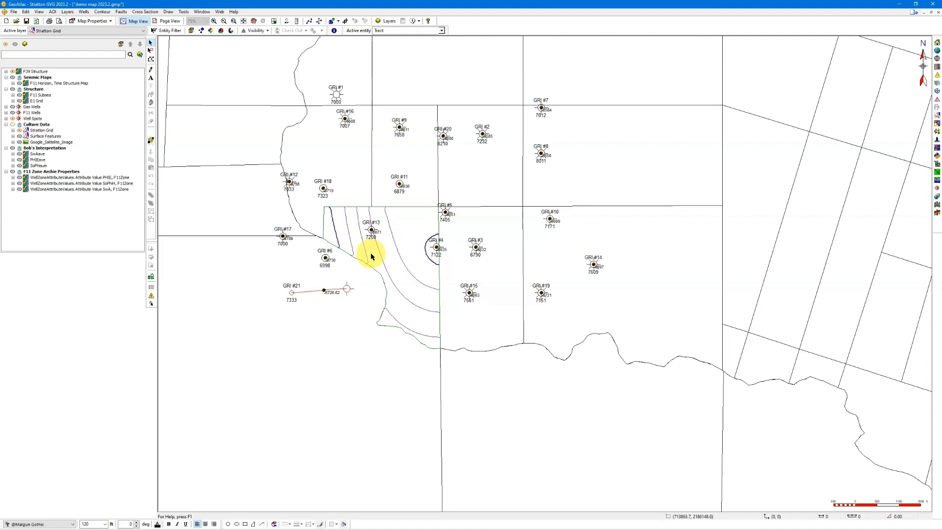
# Hide the F39 Structure layer and open the virtual conditional pies settings for the wells.
pyautogui.click(13, 72)
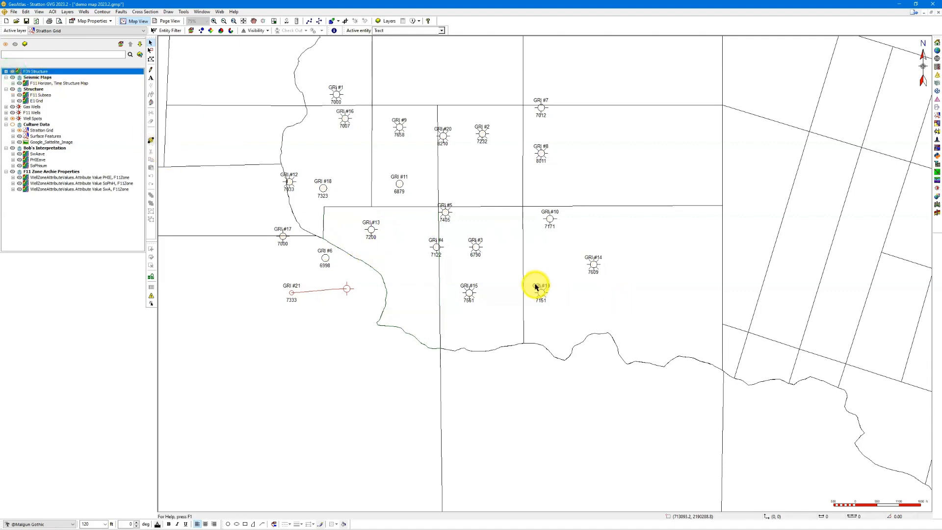
pyautogui.scroll(-2, 537, 283)
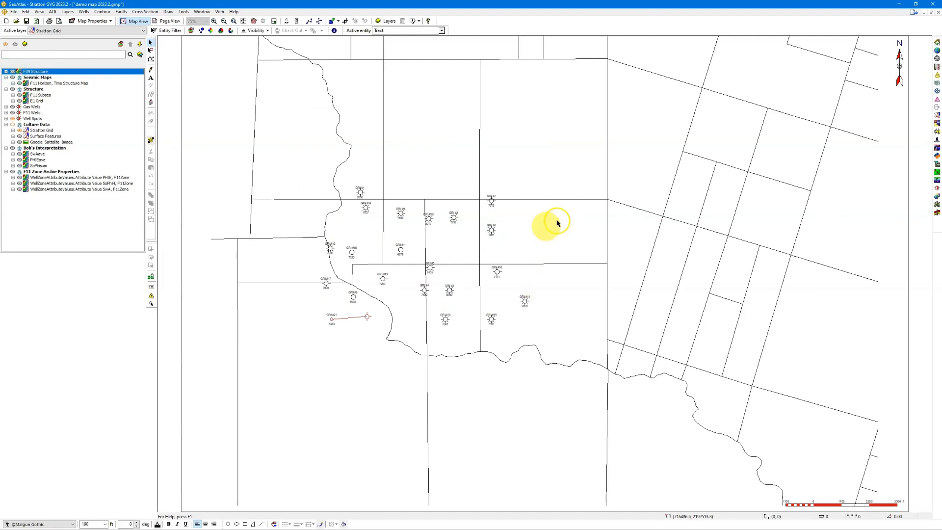
pyautogui.scroll(1, 545, 230)
pyautogui.scroll(1, 545, 220)
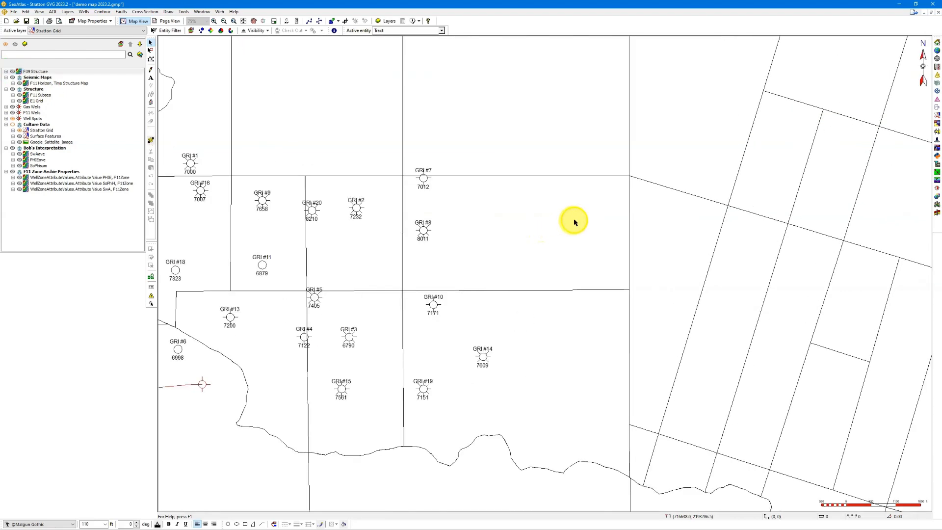
pyautogui.scroll(-1, 481, 189)
pyautogui.rightClick(565, 104)
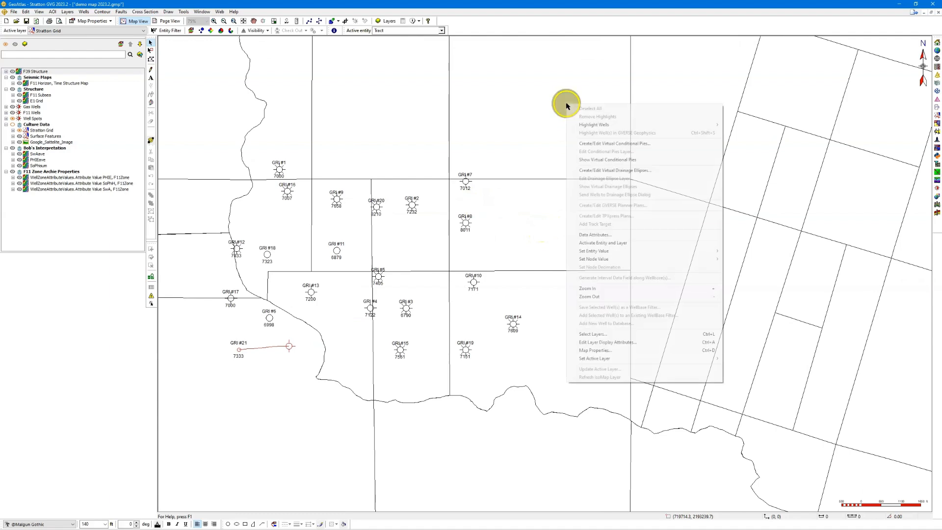
pyautogui.click(590, 144)
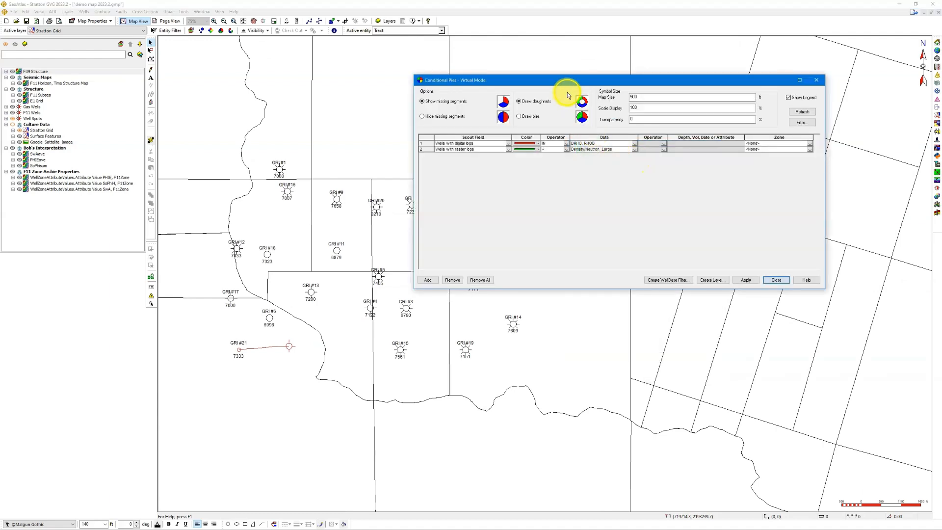
# Check the operator and zone options of the digital and raster log conditions, and apply the conditional pies to the map.
pyautogui.moveTo(569, 86); pyautogui.dragTo(648, 112)
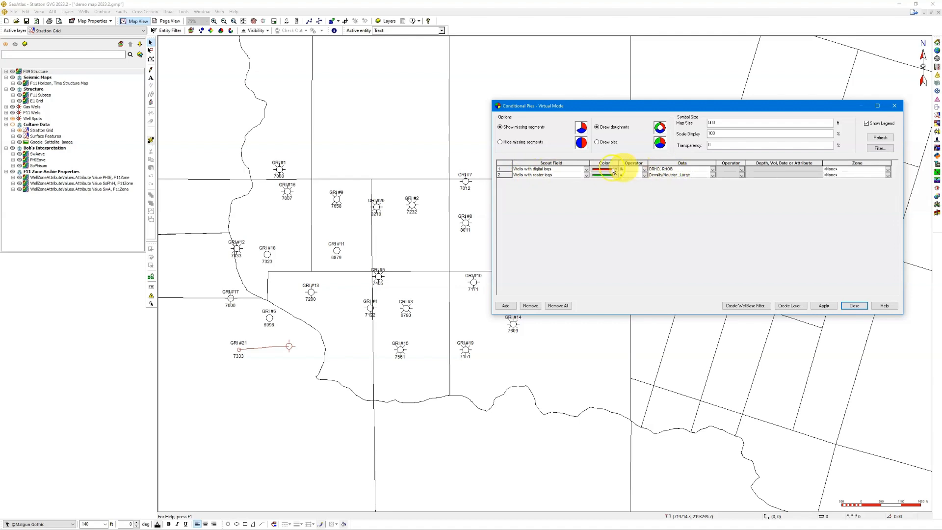
pyautogui.click(645, 170)
pyautogui.click(637, 169)
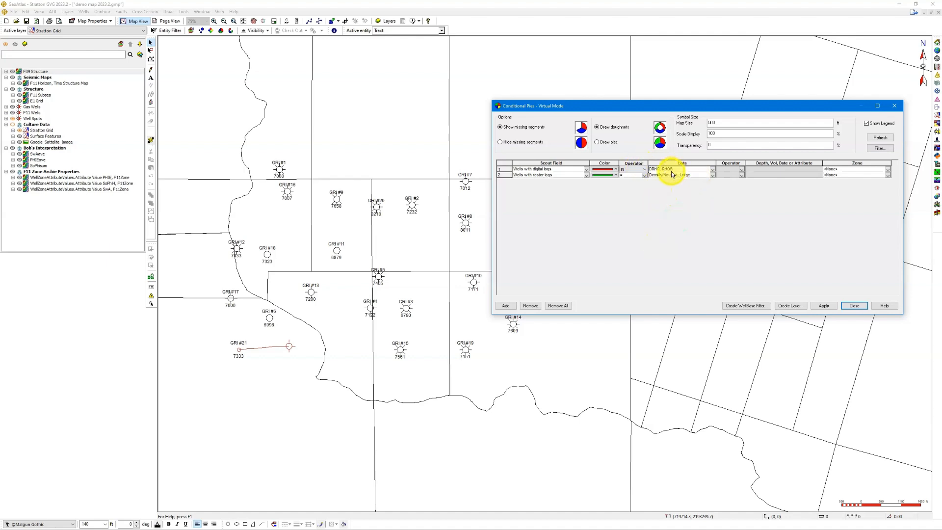
pyautogui.click(888, 170)
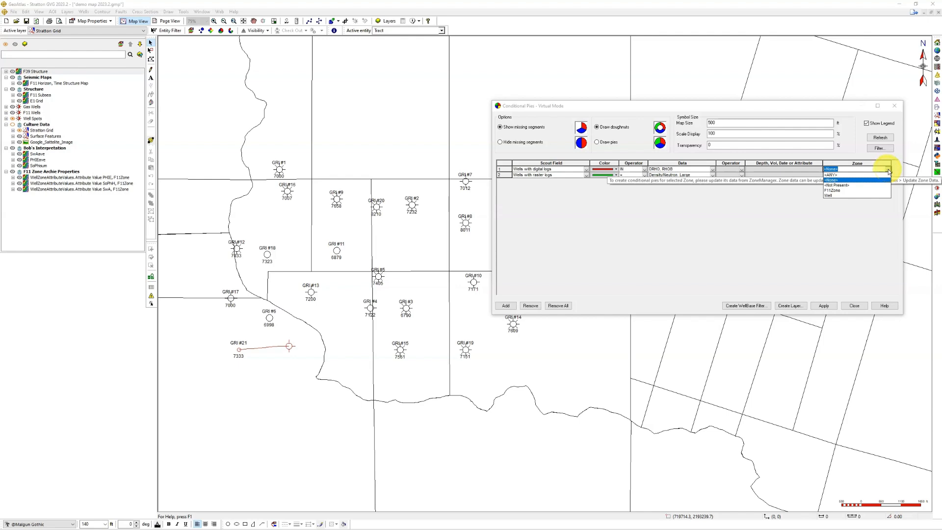
pyautogui.click(857, 206)
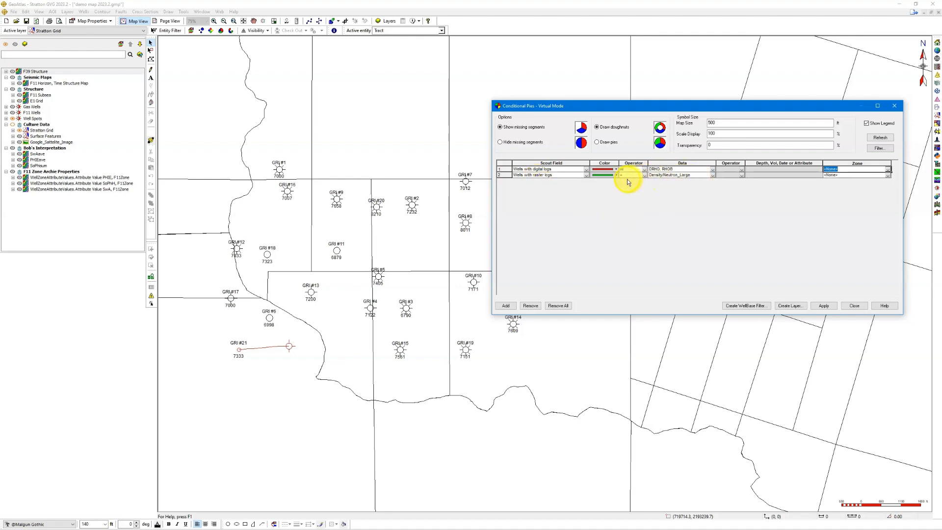
pyautogui.click(646, 176)
pyautogui.click(645, 176)
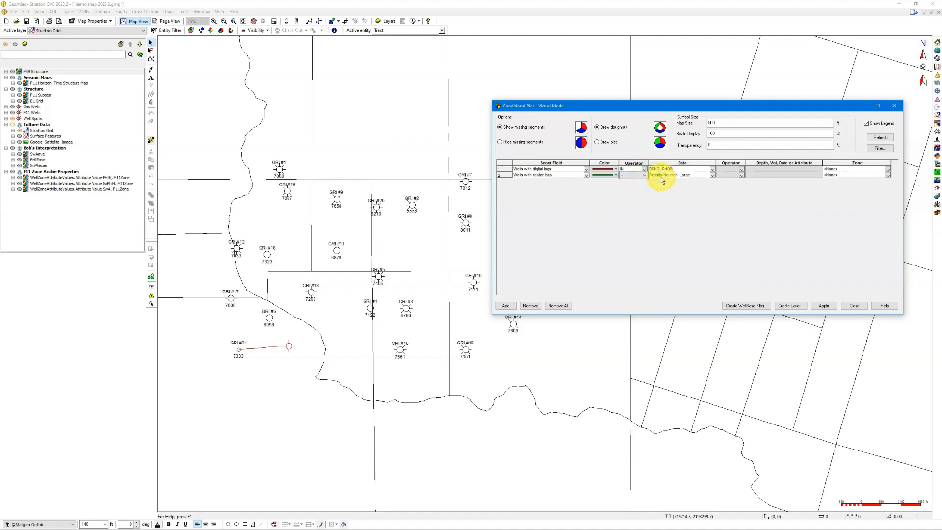
pyautogui.click(824, 306)
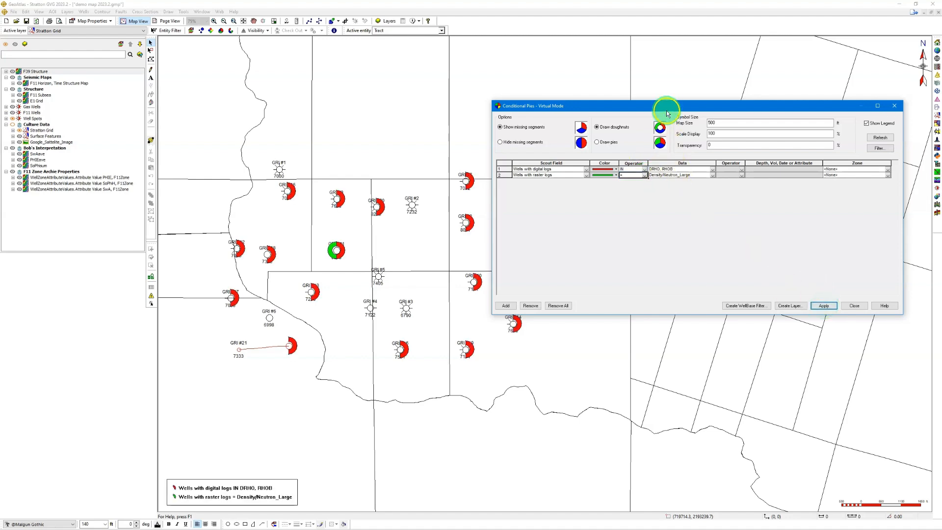
# Check the curves selectable for the digital logs condition, including the All Curves list, and cancel the curve selection.
pyautogui.moveTo(666, 108); pyautogui.dragTo(698, 80)
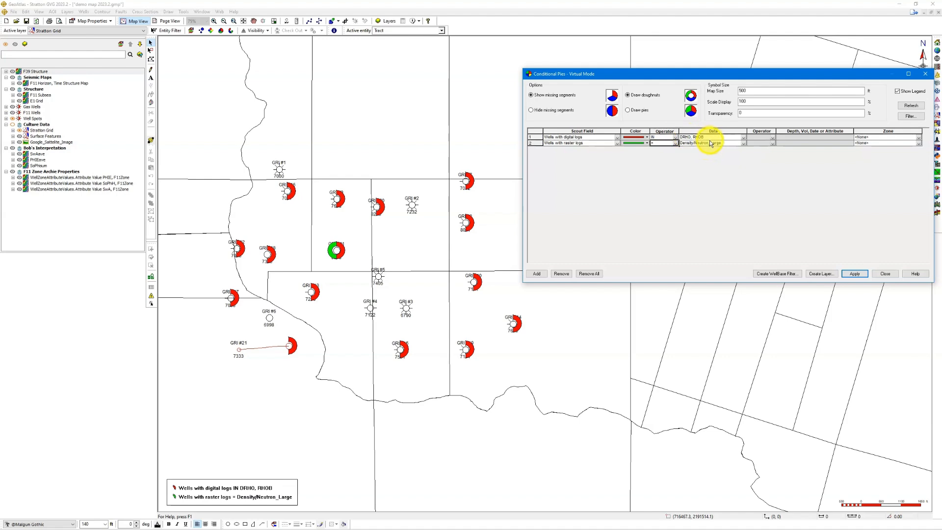
pyautogui.moveTo(701, 73); pyautogui.dragTo(660, 62)
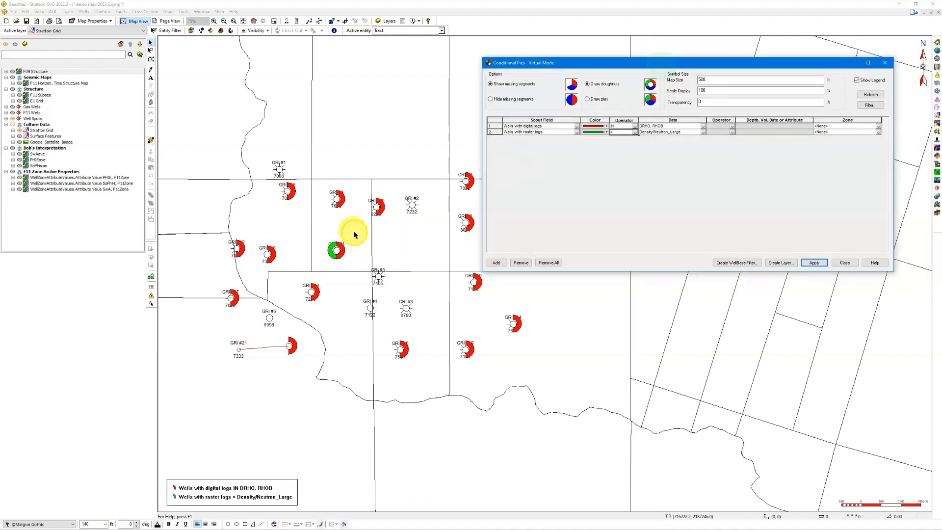
pyautogui.click(704, 126)
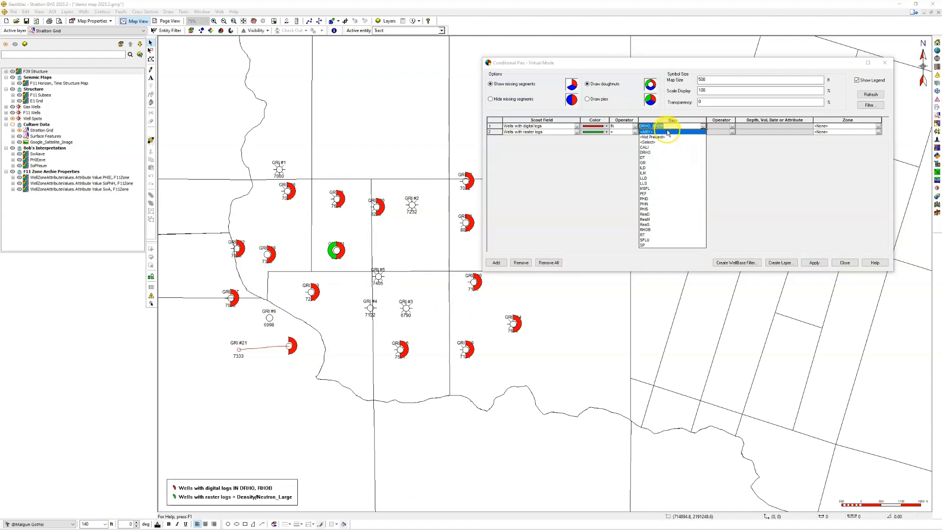
pyautogui.click(648, 143)
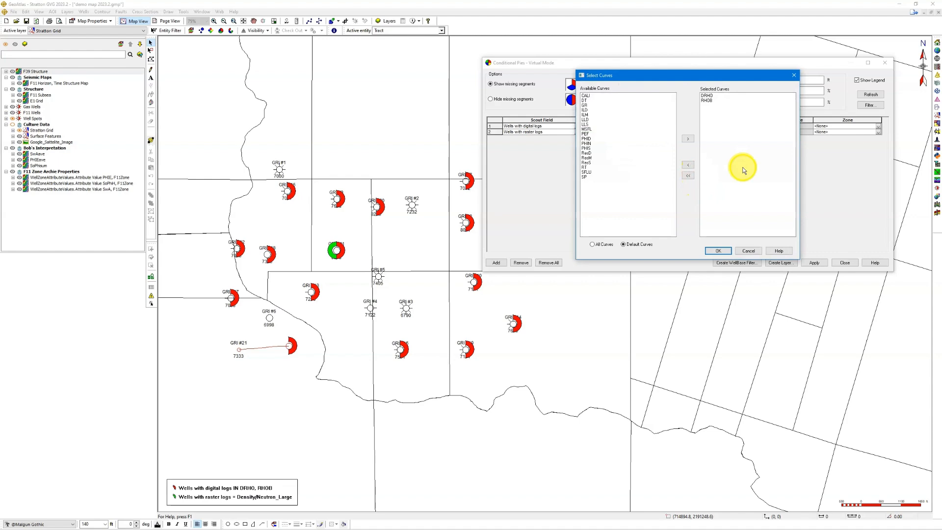
pyautogui.click(602, 245)
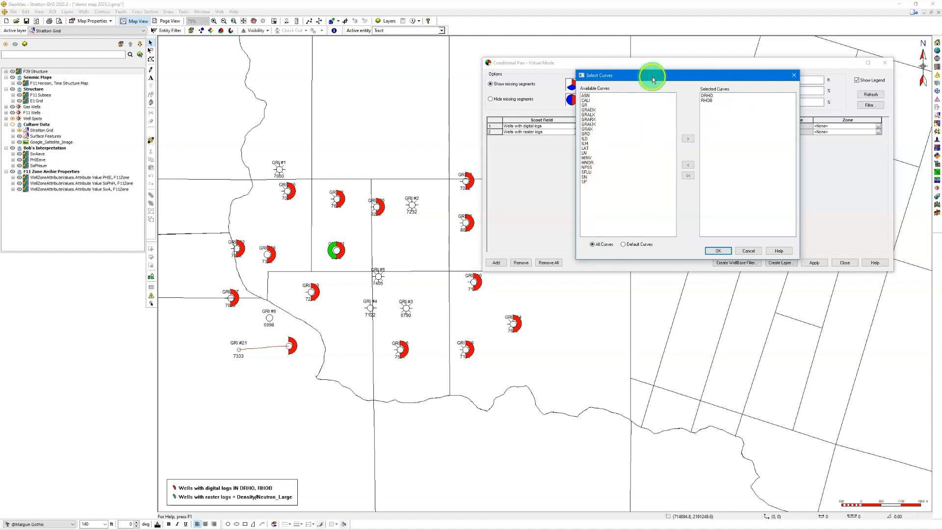
pyautogui.moveTo(649, 72); pyautogui.dragTo(710, 205)
pyautogui.click(783, 386)
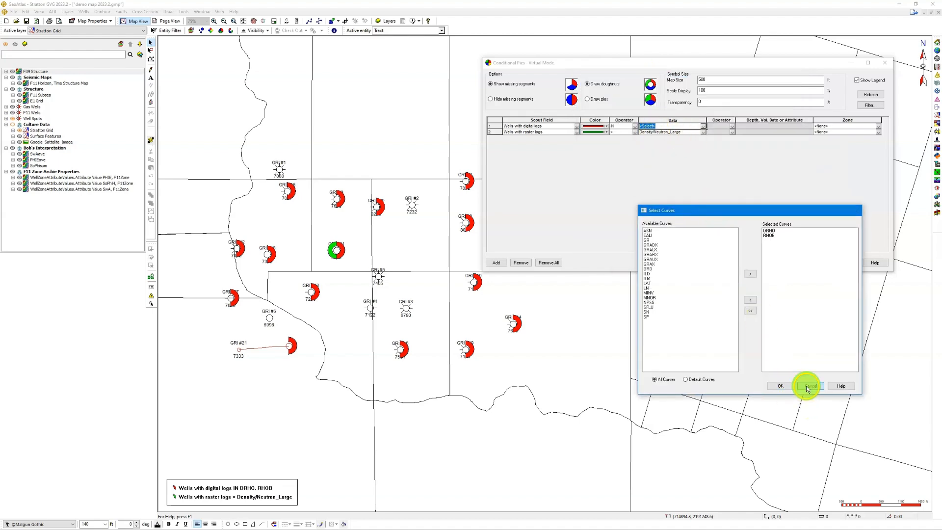
# Check the curves selectable for the raster logs condition and cancel the curve selection.
pyautogui.click(703, 132)
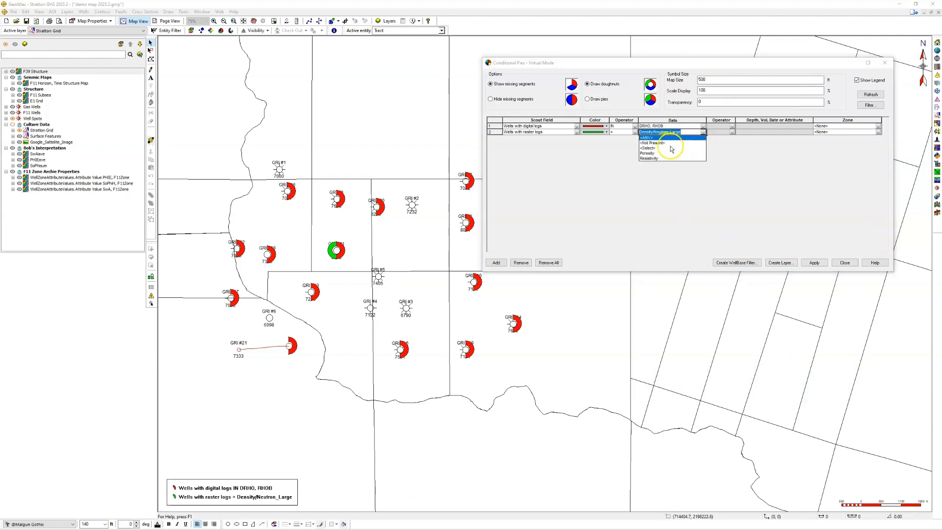
pyautogui.click(654, 148)
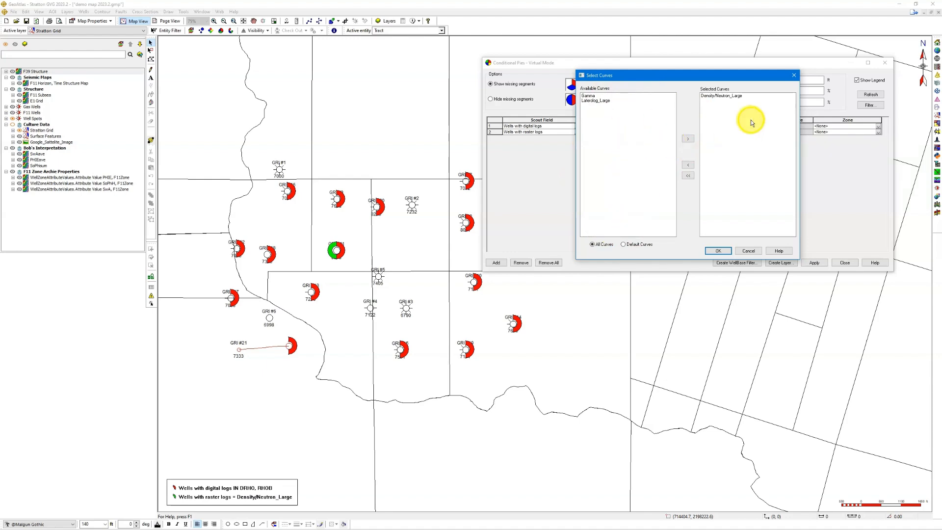
pyautogui.click(746, 252)
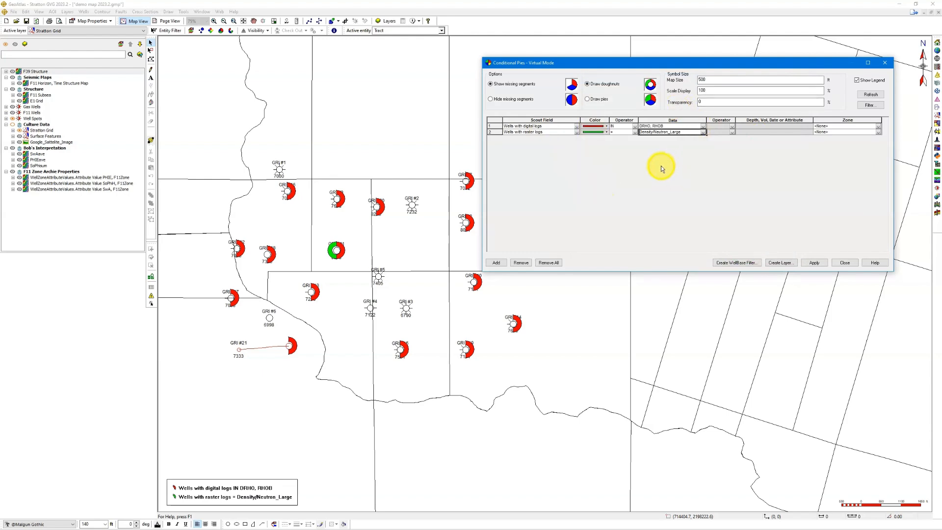
# Examine the save location and existing files offered for creating a WellBase filter from the pie conditions, and cancel the save.
pyautogui.moveTo(643, 63); pyautogui.dragTo(619, 59)
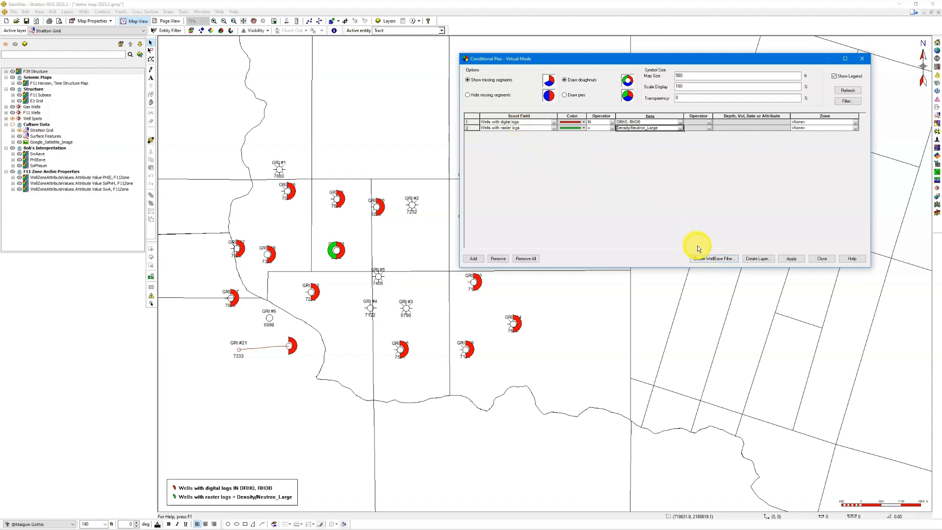
pyautogui.click(709, 259)
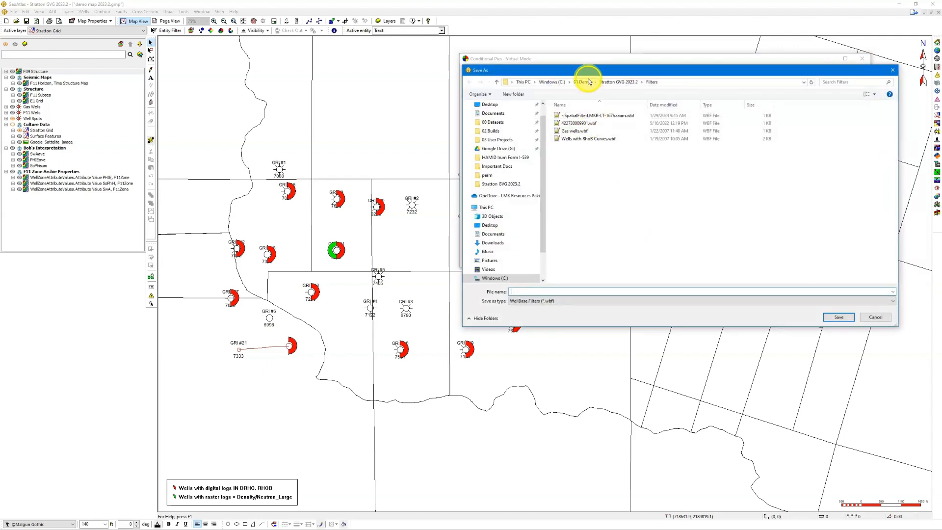
pyautogui.moveTo(591, 87); pyautogui.dragTo(588, 214)
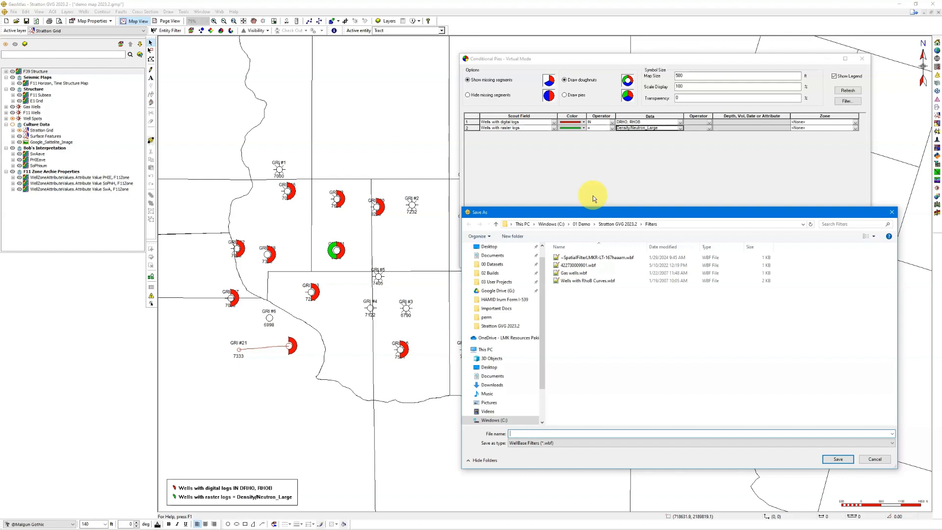
pyautogui.moveTo(599, 216); pyautogui.dragTo(564, 153)
pyautogui.click(835, 400)
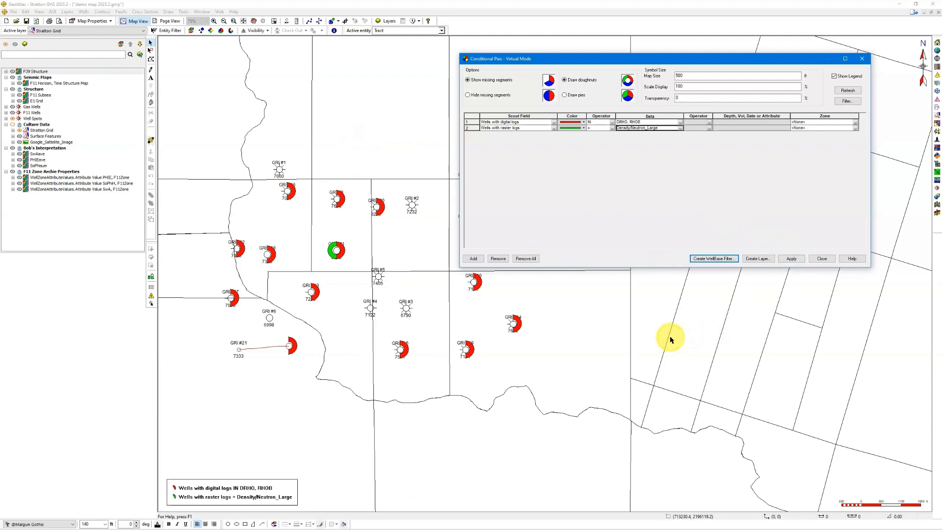
# Close the conditional pies settings and hide the virtual conditional pies on the map.
pyautogui.click(822, 259)
pyautogui.rightClick(565, 122)
pyautogui.click(592, 177)
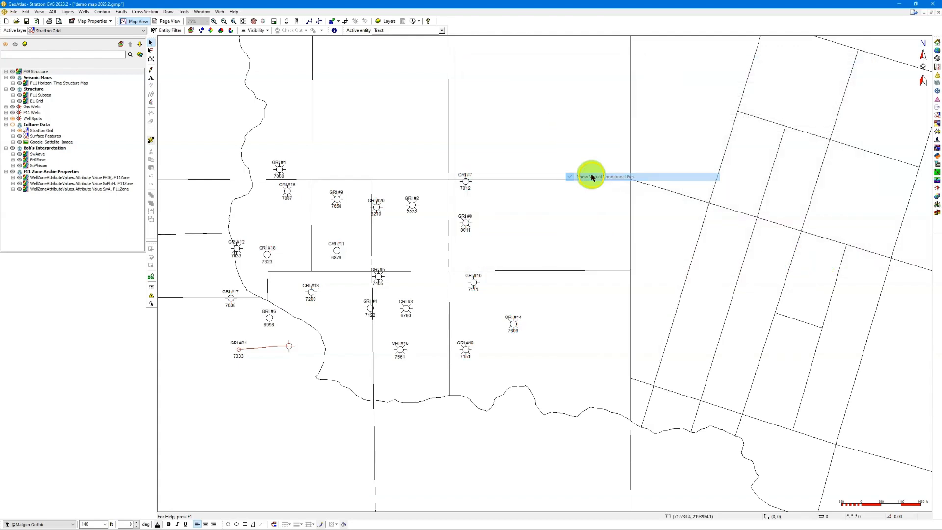
# Draw a straight annotation line rising to the northeast in the open area south of well GRI #21.
pyautogui.scroll(-2, 471, 300)
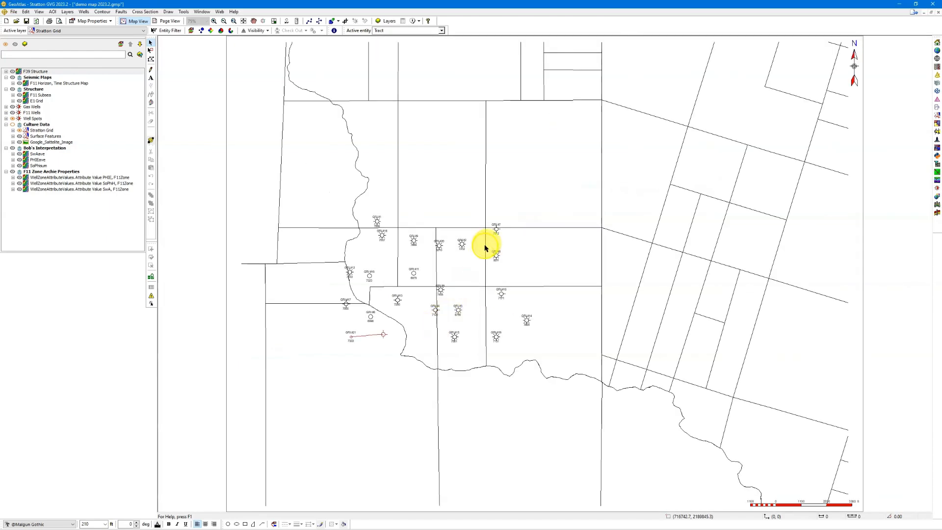
pyautogui.scroll(3, 369, 384)
pyautogui.moveTo(369, 384); pyautogui.dragTo(501, 322)
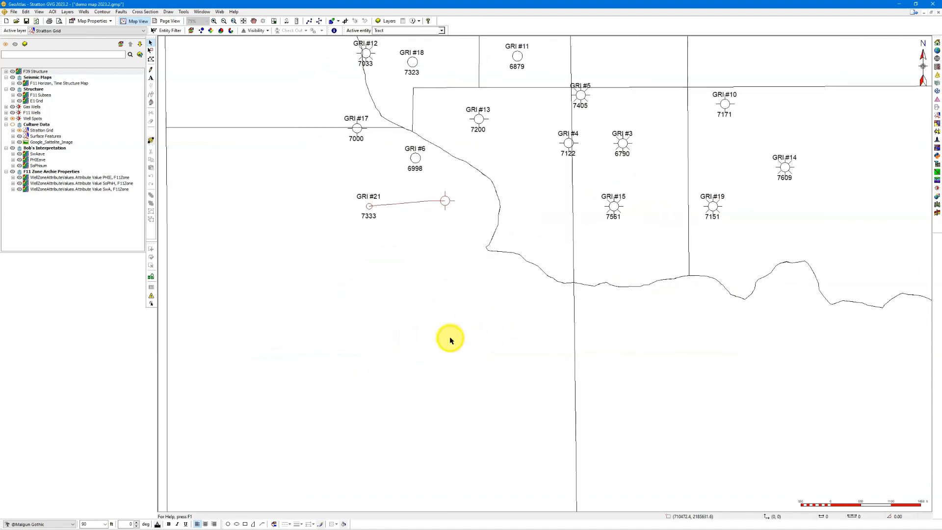
pyautogui.scroll(-1, 456, 342)
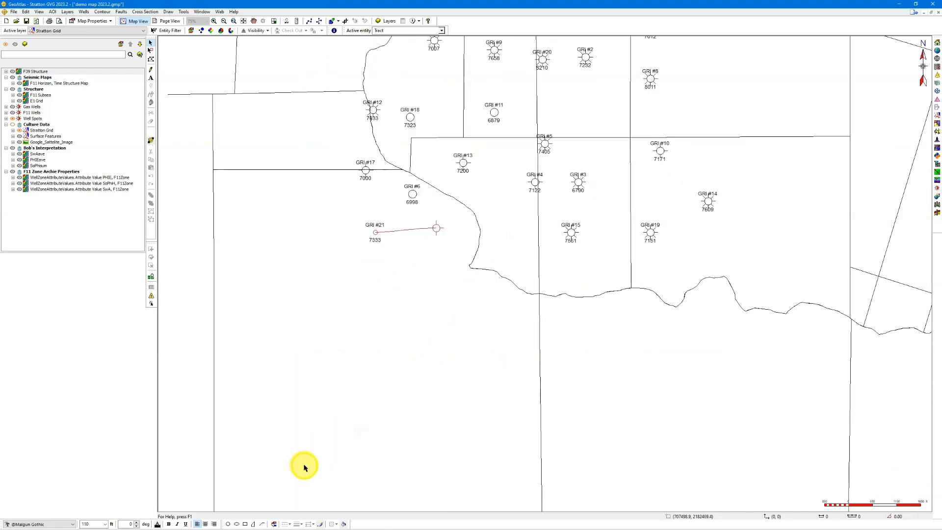
pyautogui.click(262, 524)
pyautogui.click(261, 475)
pyautogui.doubleClick(419, 401)
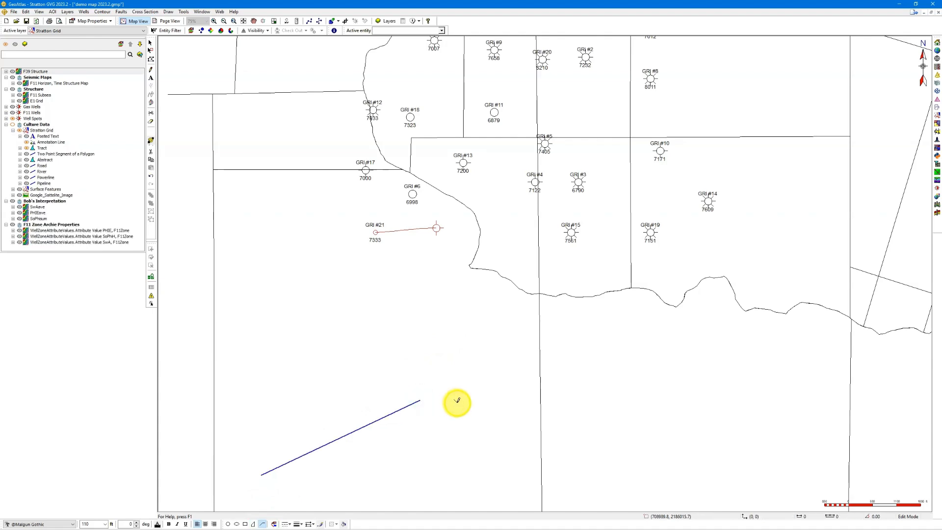
# Try annotation line lengths of 1 and 2 US survey miles, applying each in the line's annotation properties.
pyautogui.rightClick(400, 407)
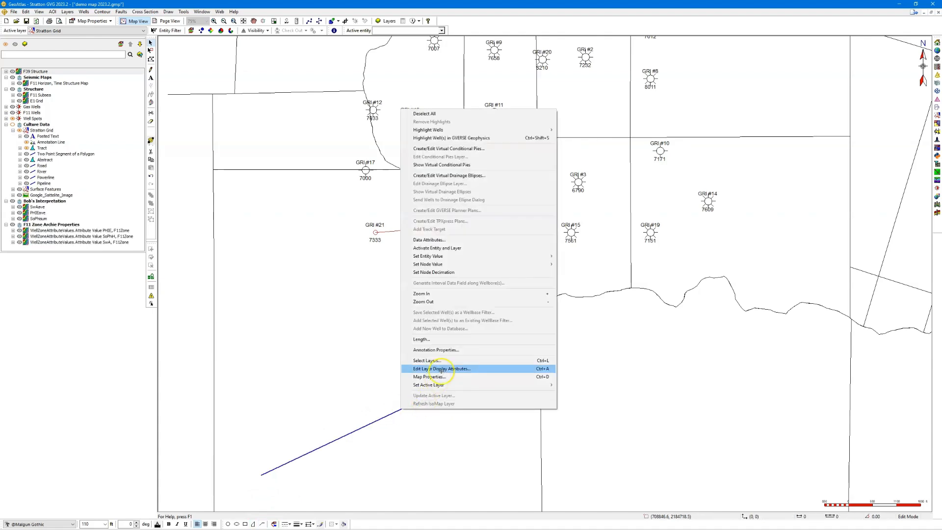
pyautogui.click(439, 350)
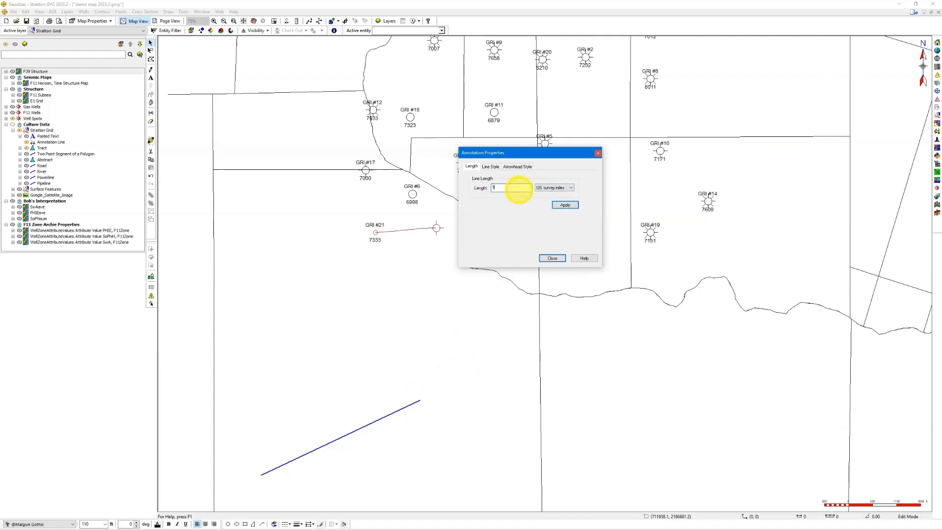
pyautogui.click(578, 205)
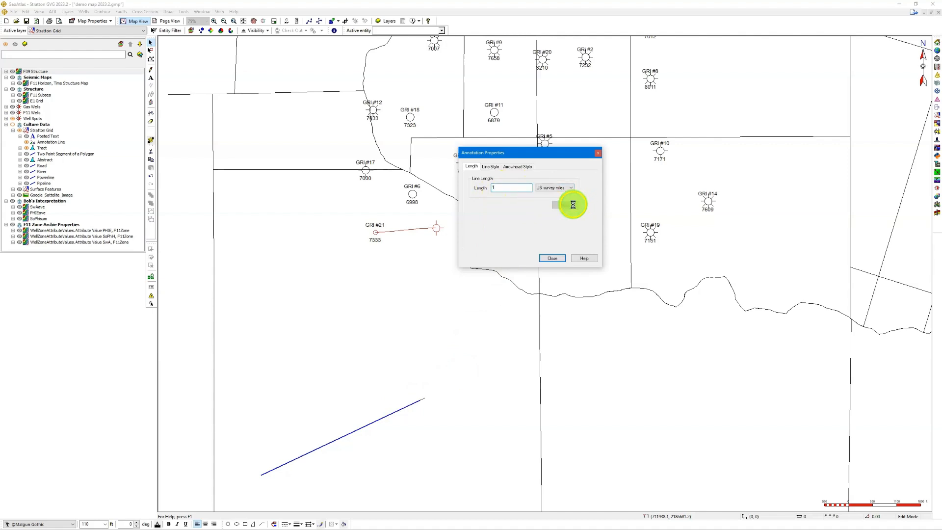
pyautogui.moveTo(515, 188); pyautogui.dragTo(462, 191)
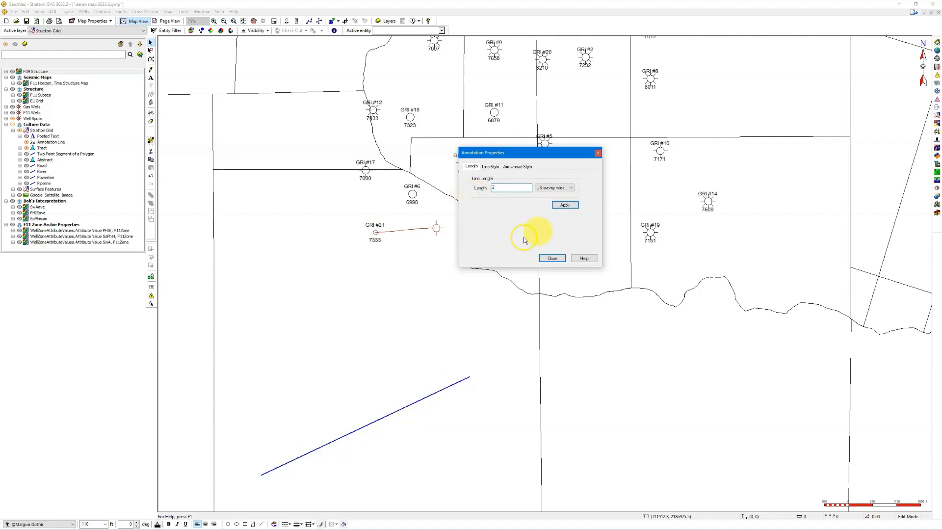
pyautogui.click(565, 206)
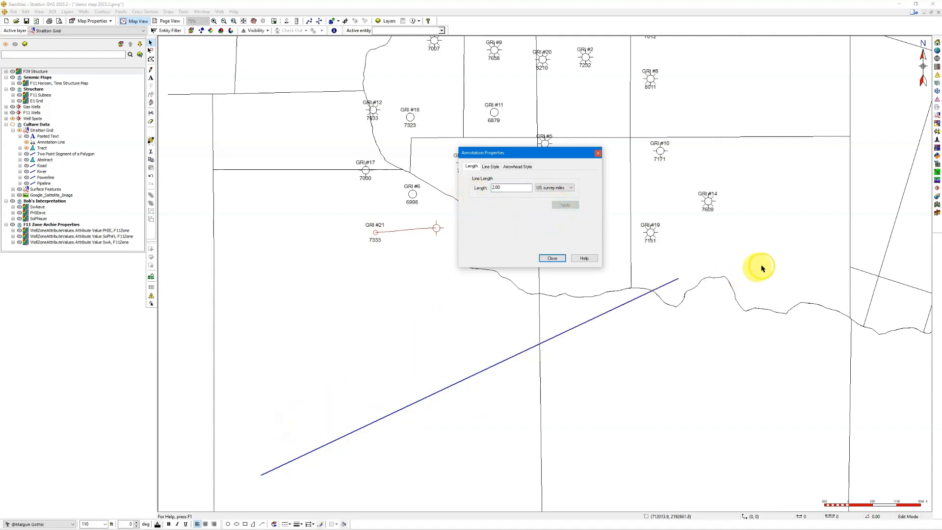
# Switch the line's length unit to feet, try a length of 1000, and set the final length to 5000 feet.
pyautogui.click(549, 188)
pyautogui.moveTo(578, 285); pyautogui.dragTo(580, 204)
pyautogui.click(557, 195)
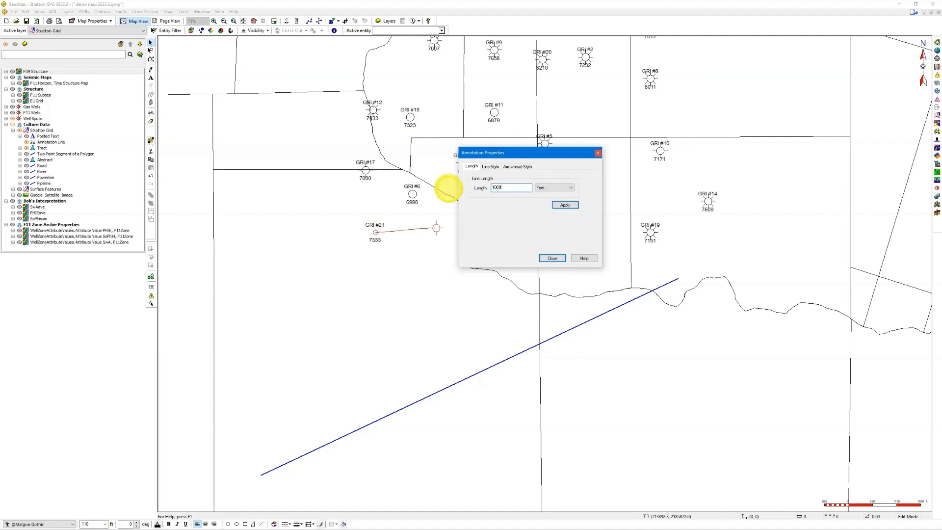
pyautogui.write('1000')
pyautogui.click(566, 206)
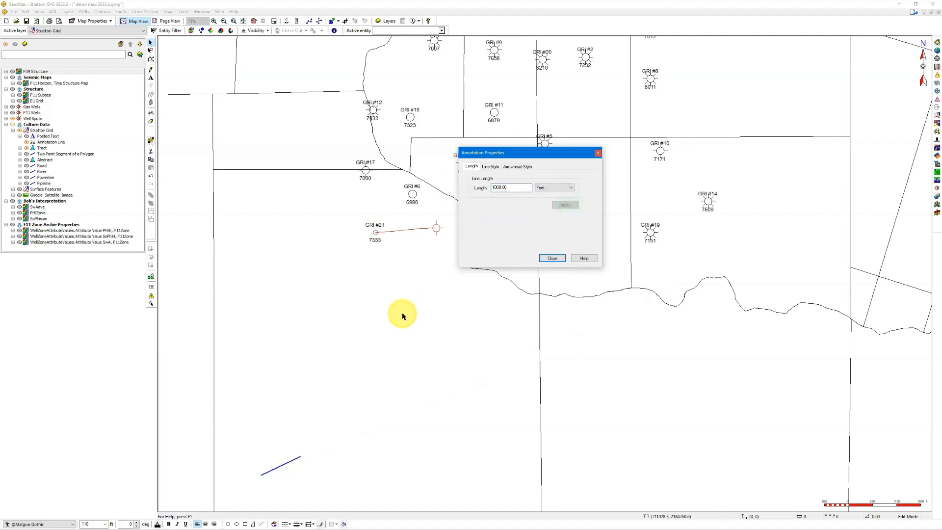
pyautogui.moveTo(511, 191); pyautogui.dragTo(478, 190)
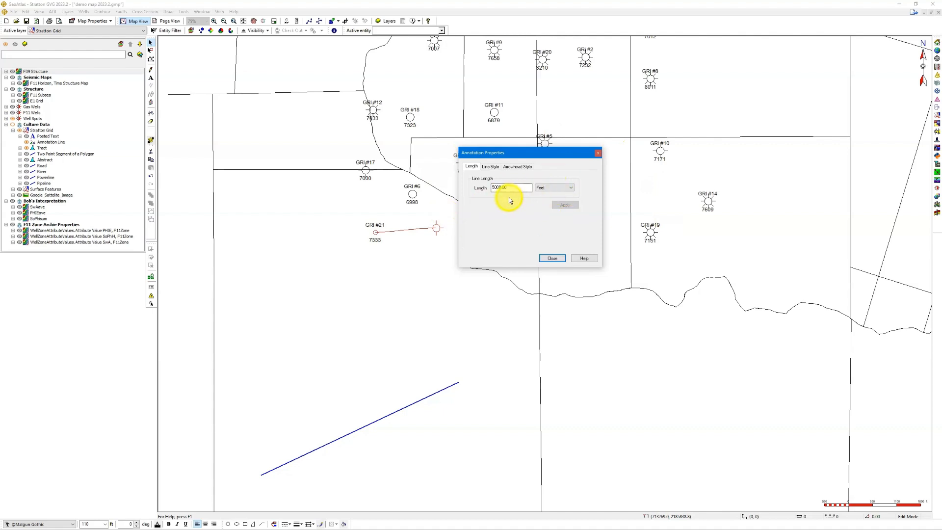
pyautogui.click(546, 259)
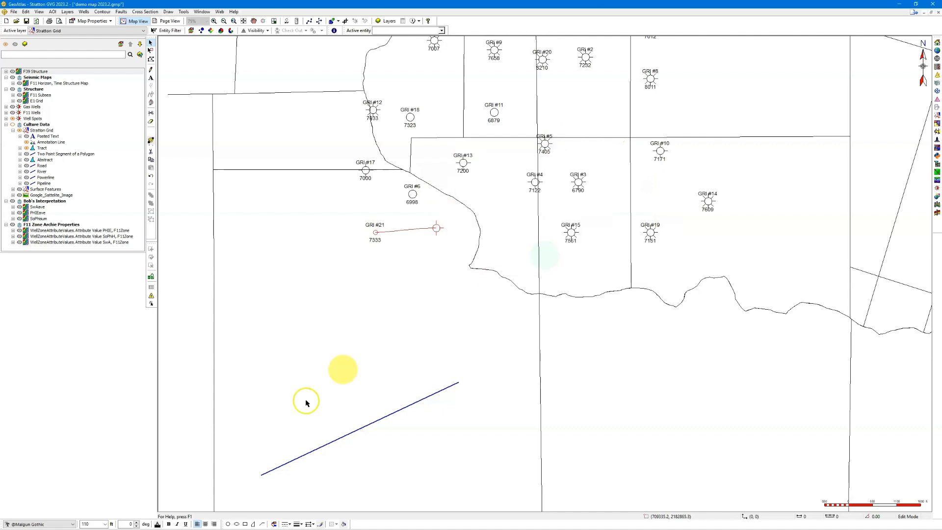
# Draw an annotation rectangle about 1,690 by 2,130 ft southwest of well GRI #21 and set its area to 1 square mile.
pyautogui.click(245, 524)
pyautogui.moveTo(250, 287); pyautogui.dragTo(343, 361)
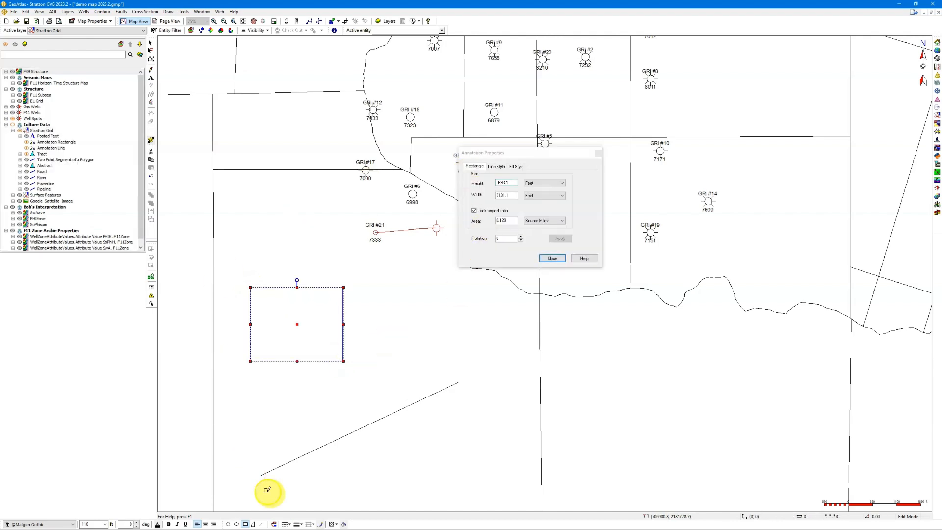
pyautogui.doubleClick(511, 221)
pyautogui.write('1')
pyautogui.click(560, 238)
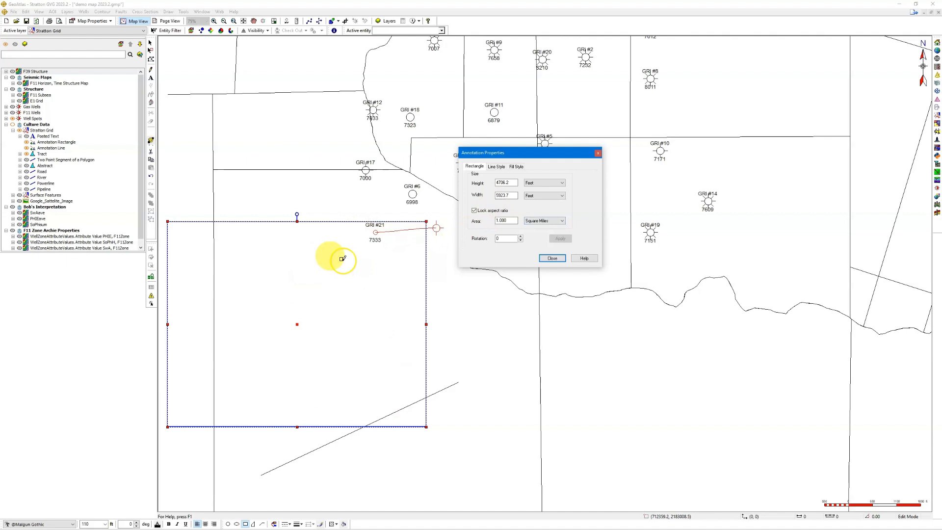
# Unlock the rectangle's aspect ratio and set both its width and height to 1000 feet.
pyautogui.click(503, 214)
pyautogui.moveTo(513, 195); pyautogui.dragTo(473, 185)
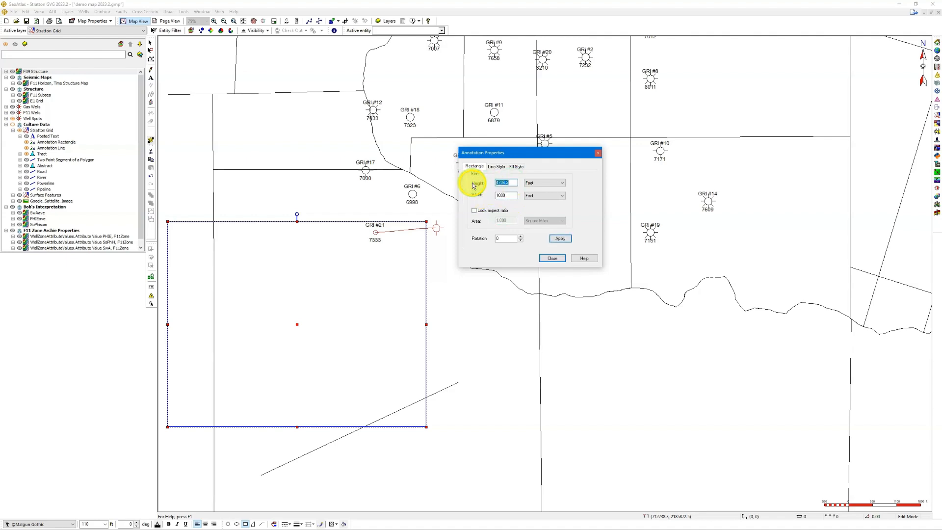
pyautogui.click(558, 238)
# Lock the aspect ratio of the square annotation and set its area to 1 square mile.
pyautogui.click(486, 212)
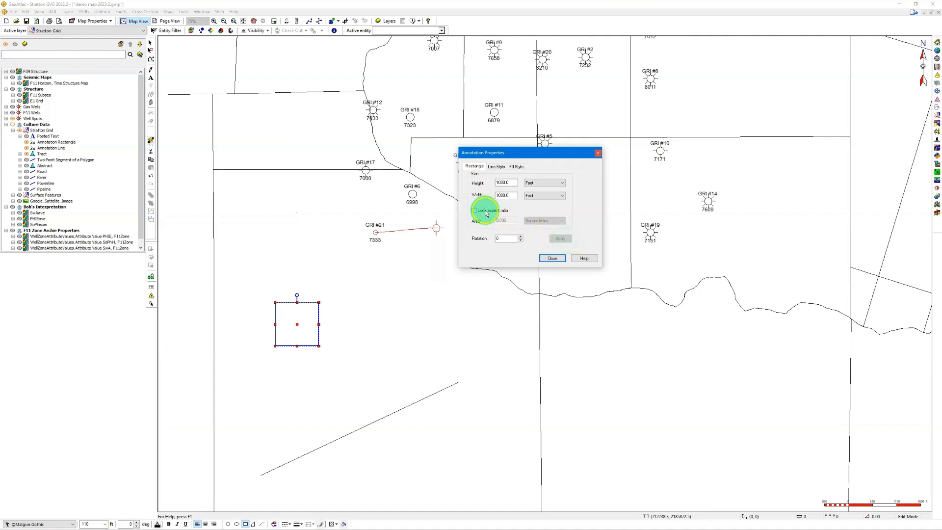
pyautogui.moveTo(514, 221); pyautogui.dragTo(485, 224)
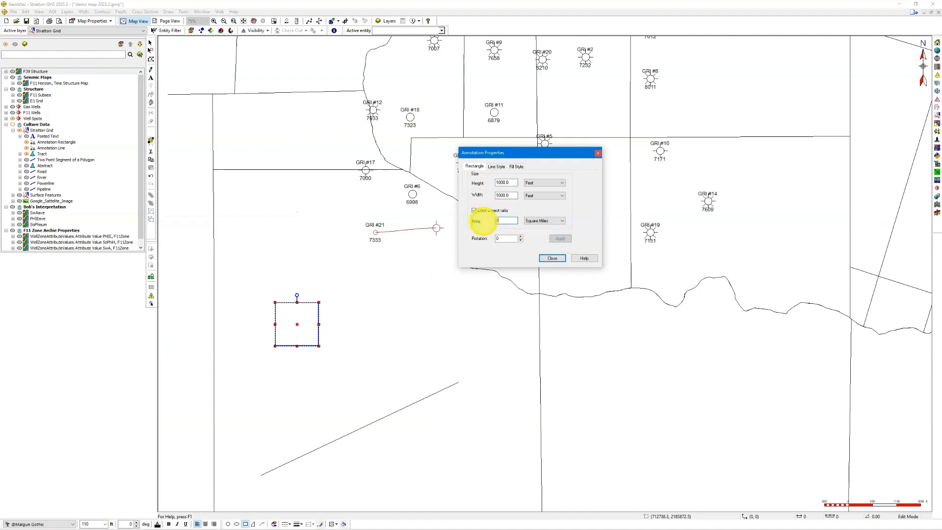
pyautogui.write('1')
pyautogui.click(561, 238)
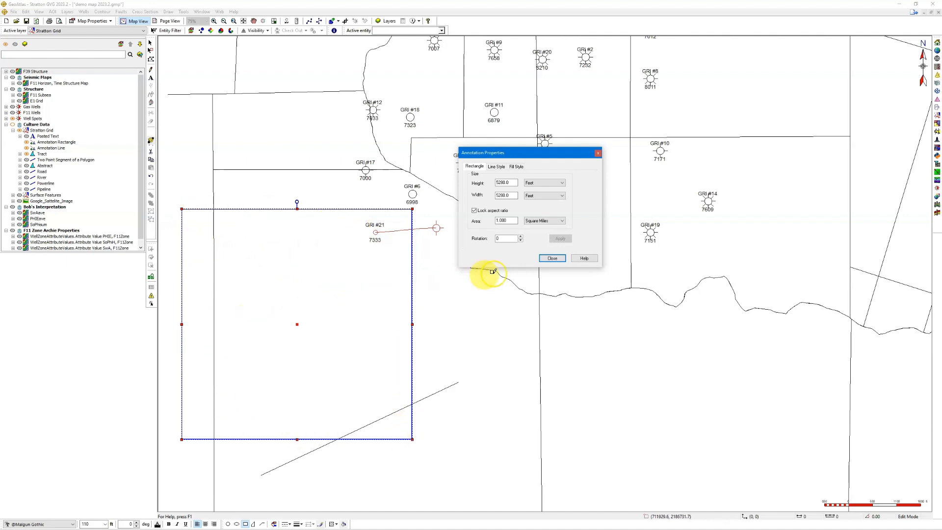
# Close the annotation properties and delete the square annotation from the map.
pyautogui.click(549, 259)
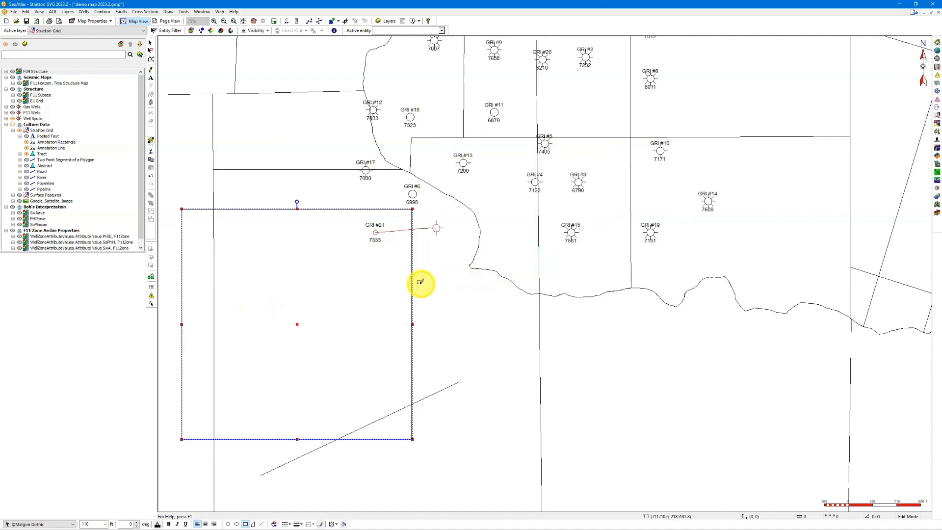
pyautogui.press('Delete')
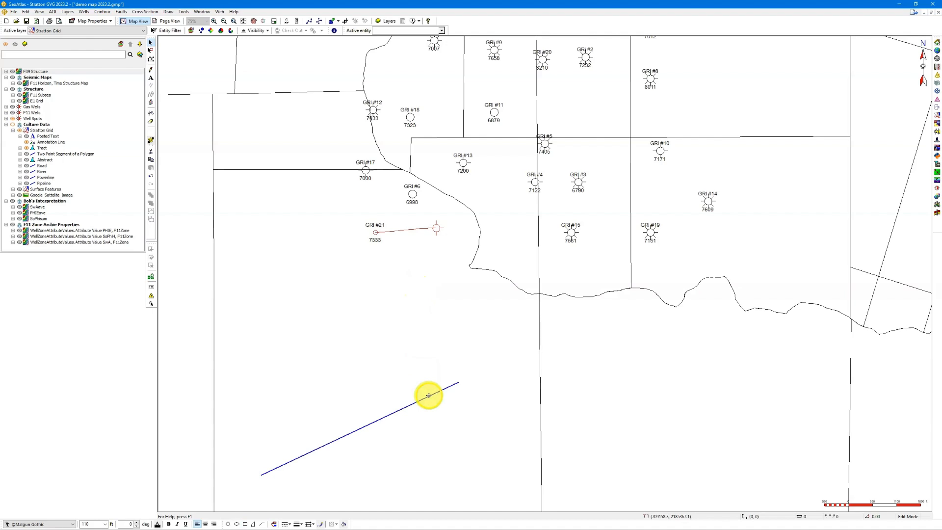
# Delete the blue annotation line drawn south of well GRI #21 from the map.
pyautogui.press('Delete')
pyautogui.moveTo(484, 211); pyautogui.dragTo(460, 271)
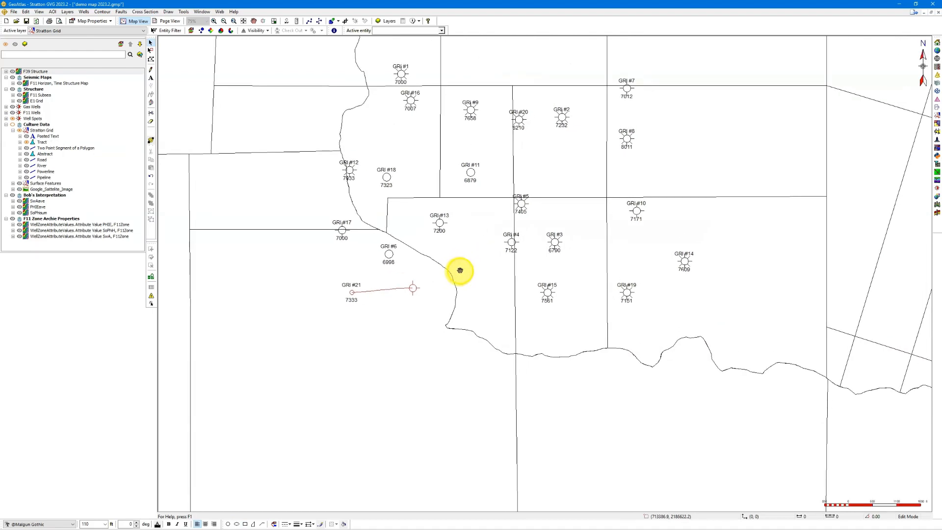
pyautogui.scroll(3, 412, 287)
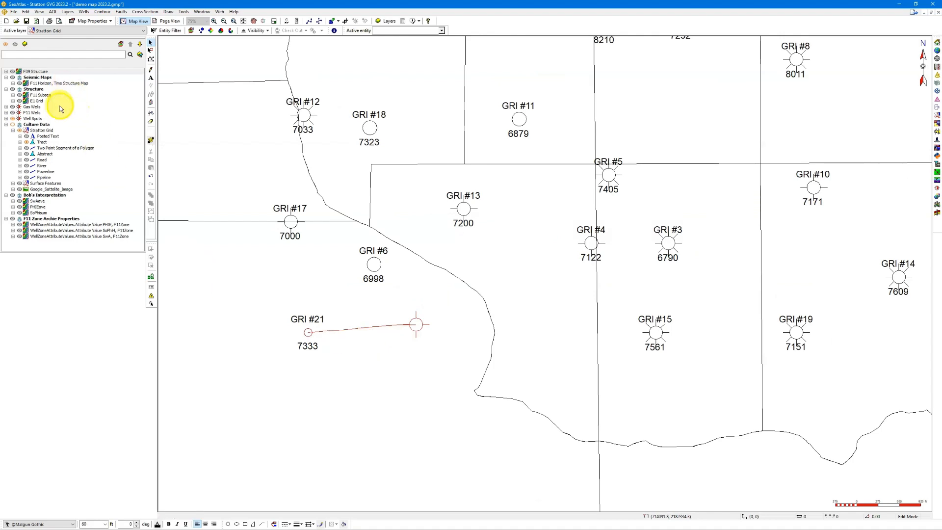
pyautogui.rightClick(37, 118)
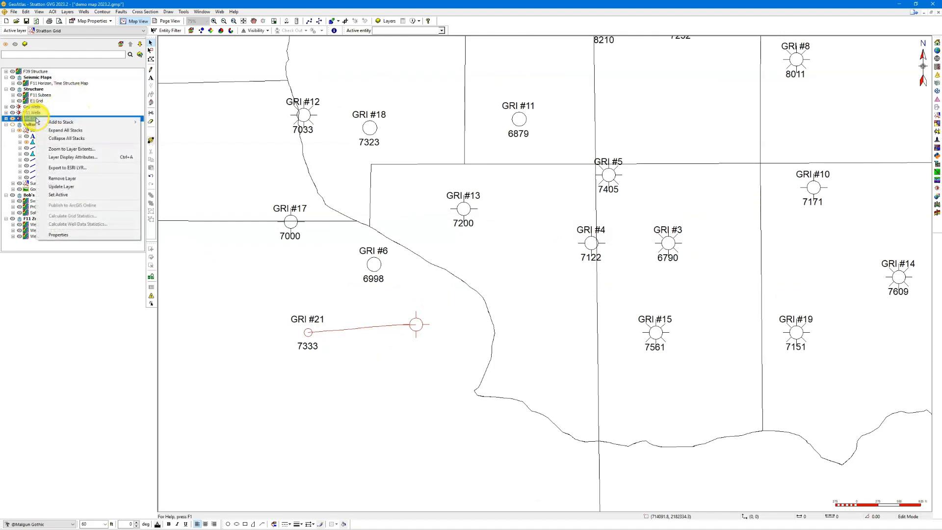
pyautogui.click(61, 186)
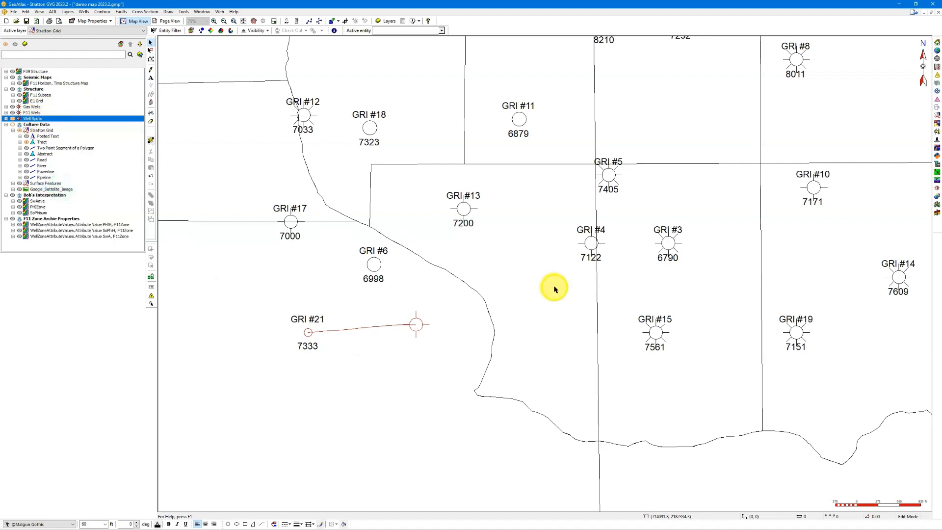
pyautogui.moveTo(536, 115); pyautogui.dragTo(661, 95)
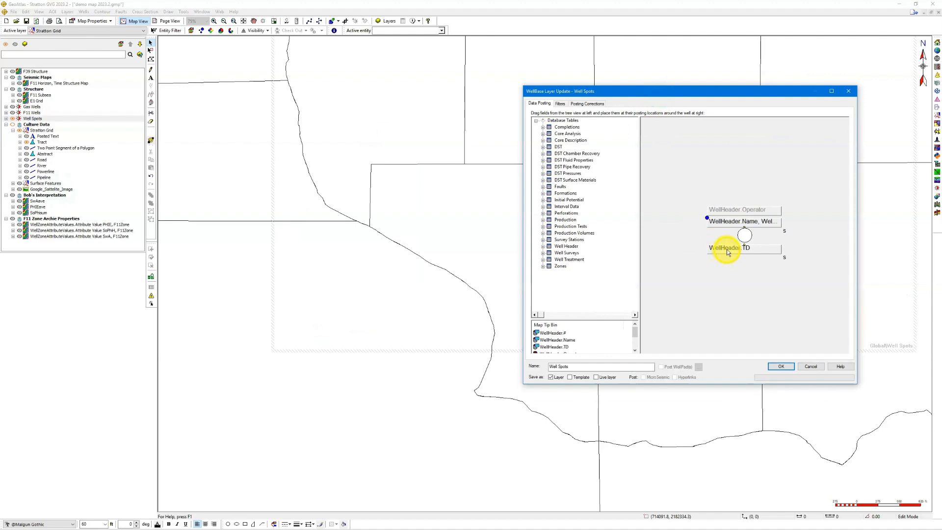
pyautogui.click(809, 367)
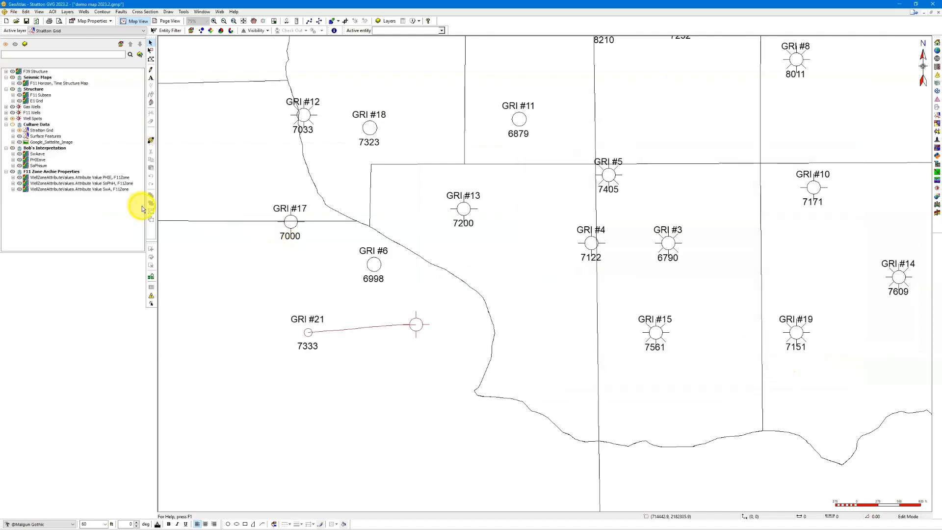
# Show the F11 Wells layer and hide the Well Spots layer on the map.
pyautogui.click(13, 114)
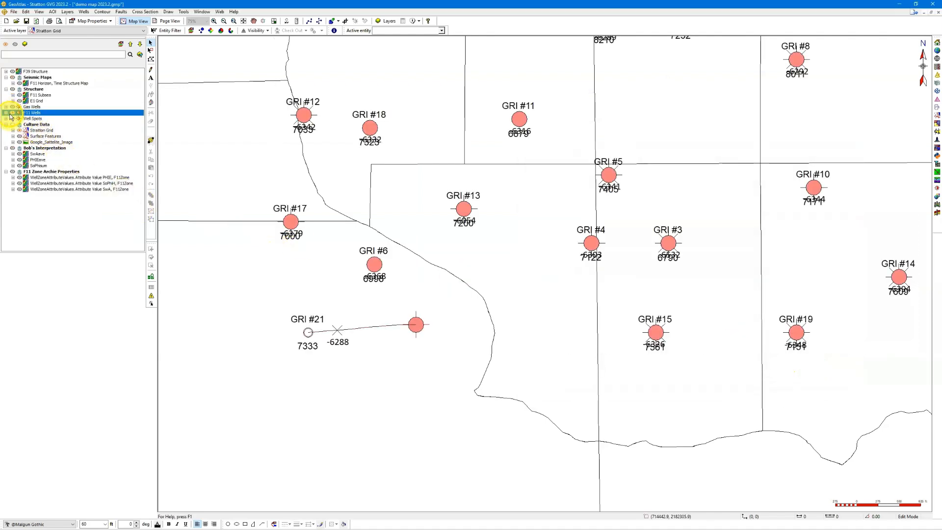
pyautogui.click(13, 120)
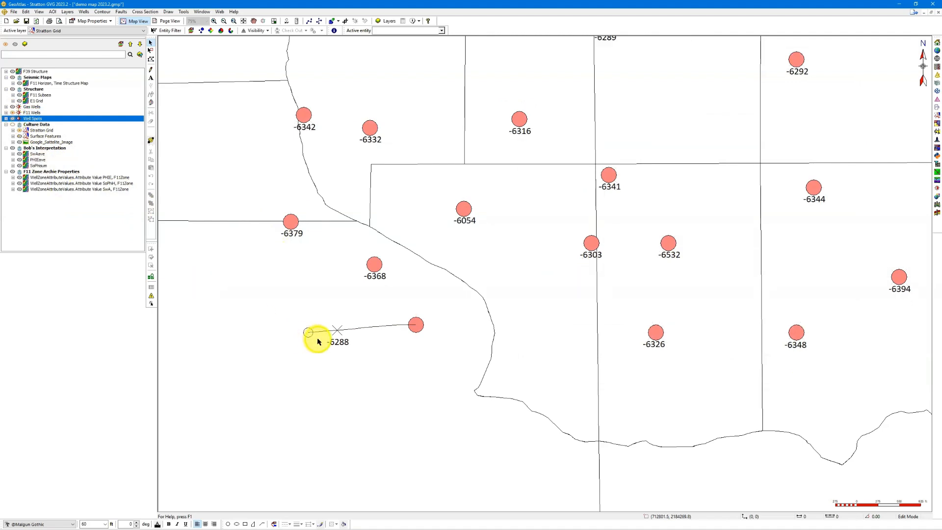
pyautogui.scroll(1, 311, 336)
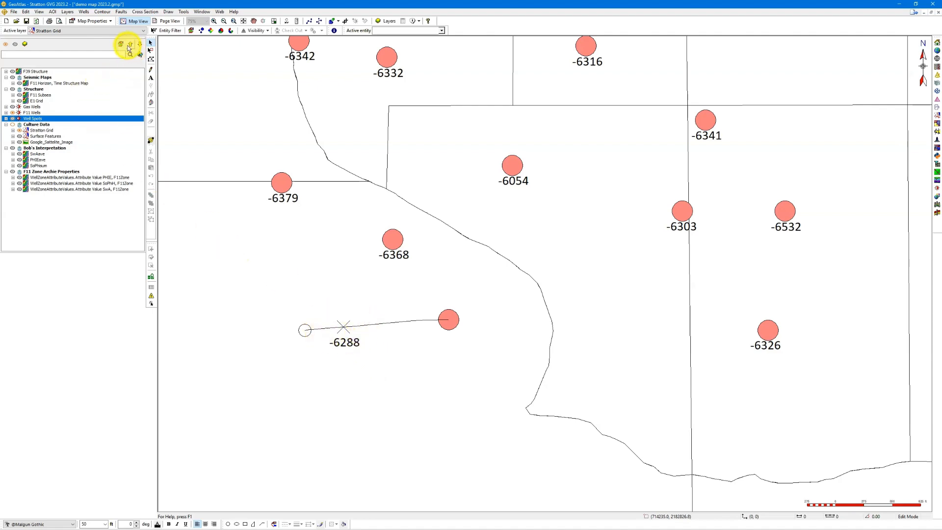
# Set the symbol of the F11 Wells layer's Formation Intercept with Well entity to Library Symbols, preview it and apply the change.
pyautogui.click(120, 43)
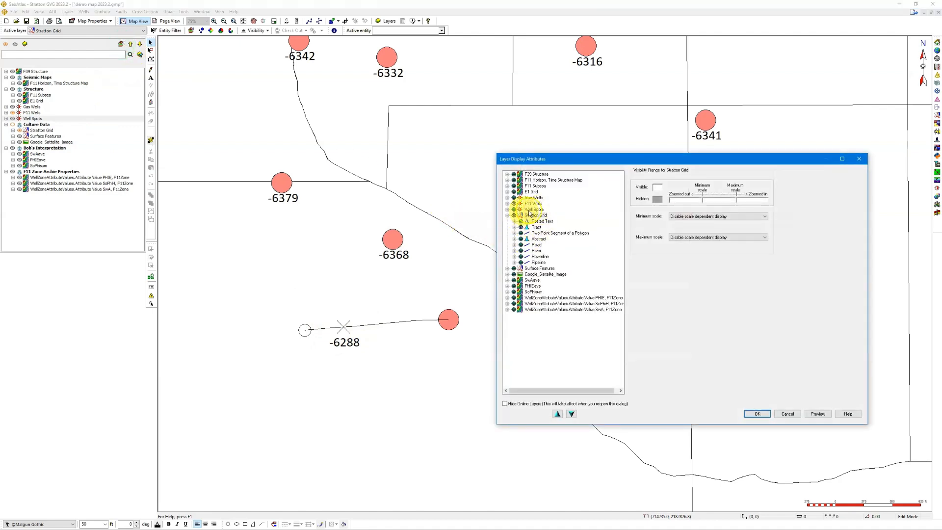
pyautogui.click(508, 204)
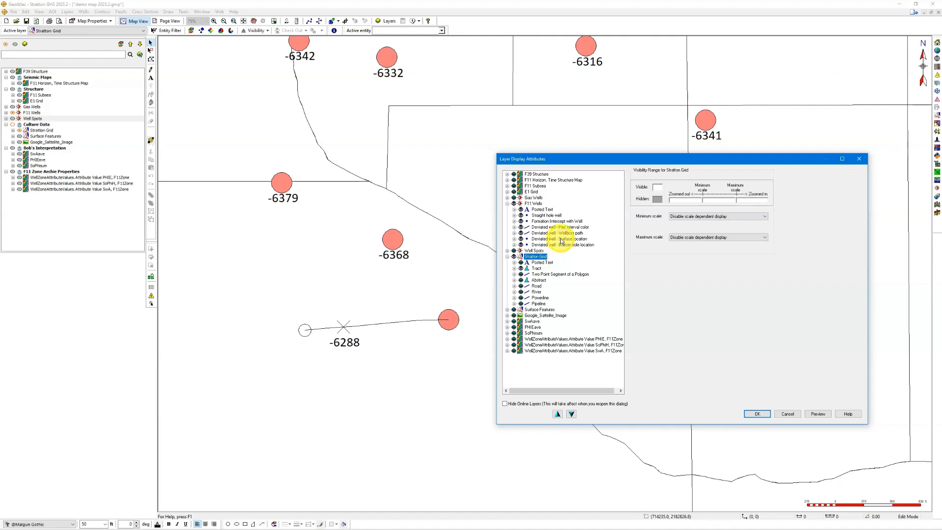
pyautogui.click(576, 222)
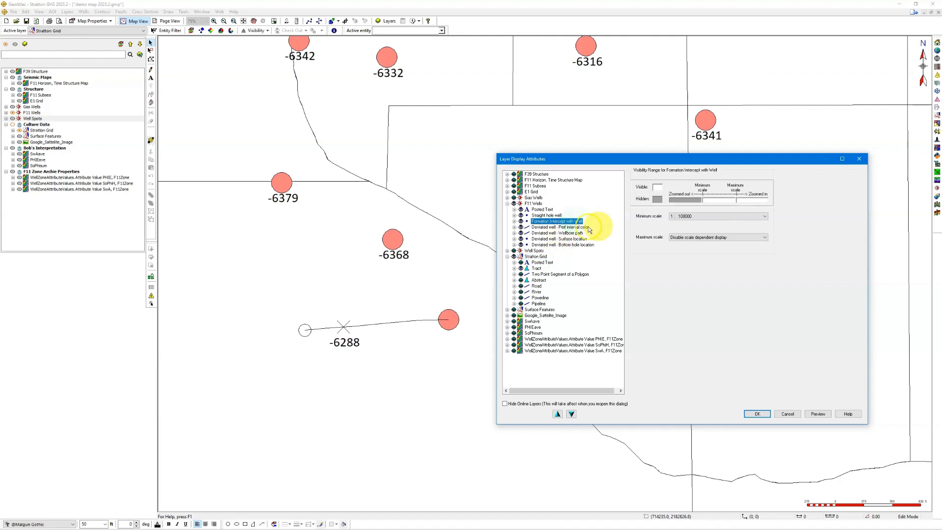
pyautogui.click(514, 221)
pyautogui.click(545, 228)
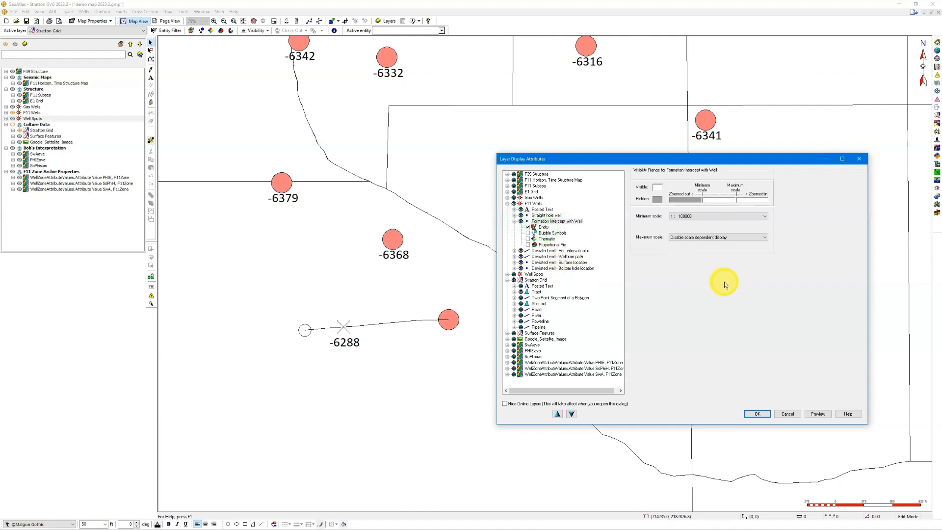
pyautogui.click(708, 195)
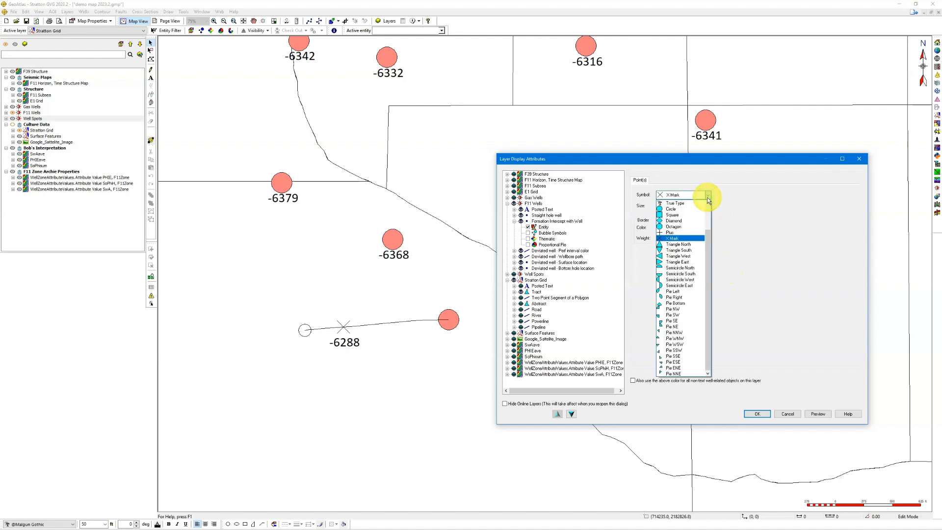
pyautogui.scroll(1, 701, 204)
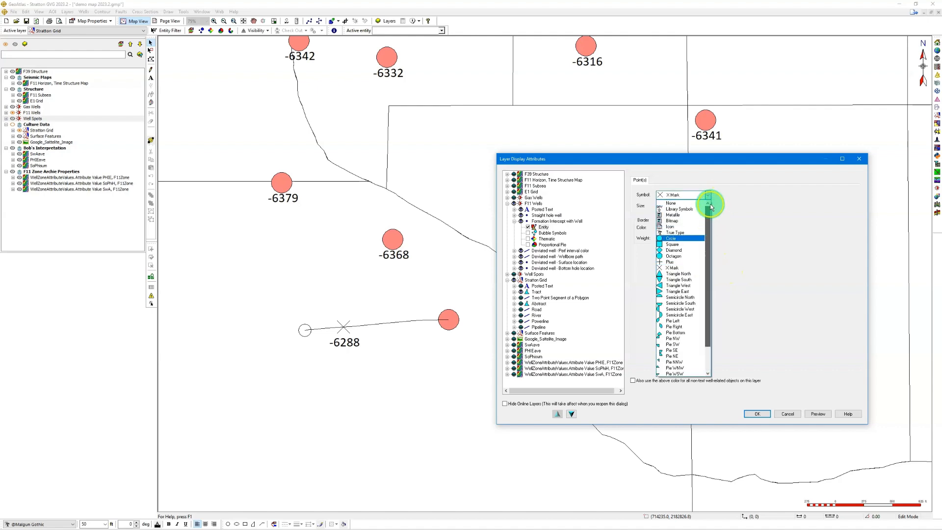
pyautogui.click(687, 203)
pyautogui.click(670, 234)
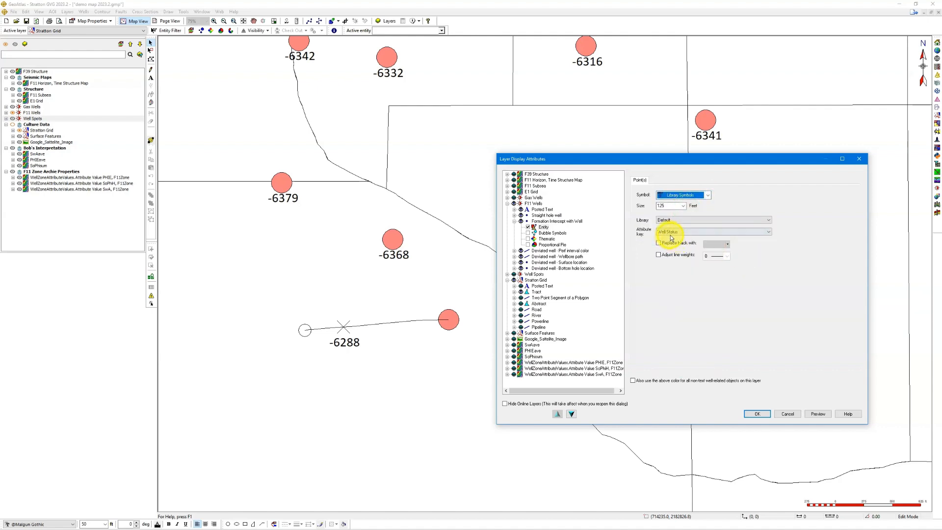
pyautogui.click(815, 413)
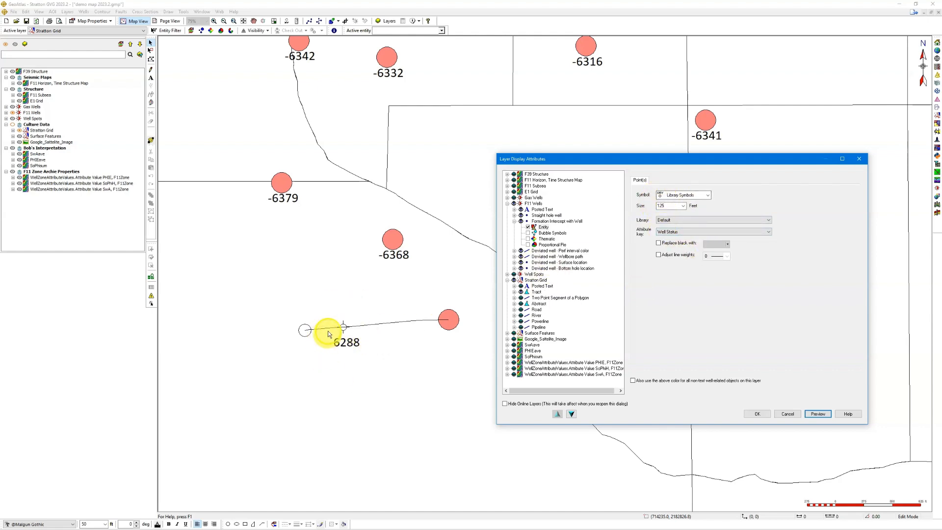
pyautogui.click(767, 416)
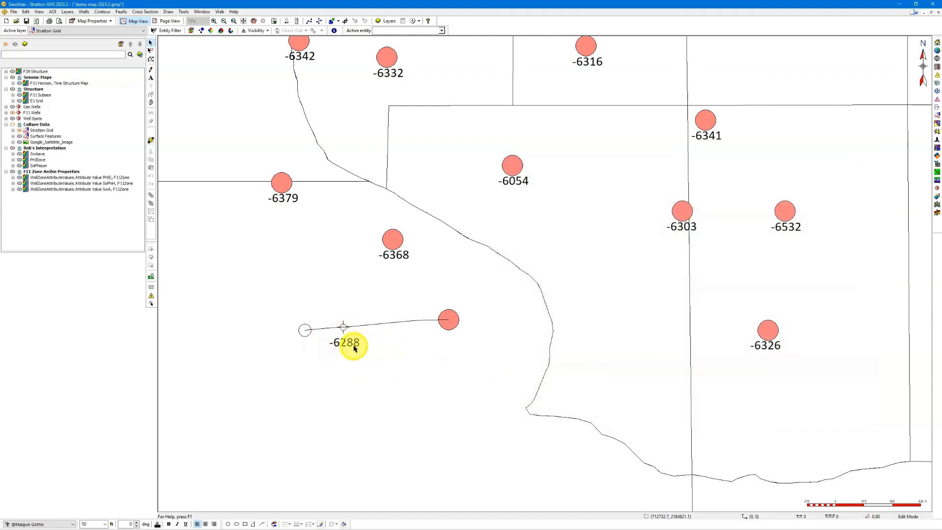
# Update the F11 Wells layer with its Formations Top Subsea posting rotated parallel to the wellbore path.
pyautogui.scroll(2, 340, 330)
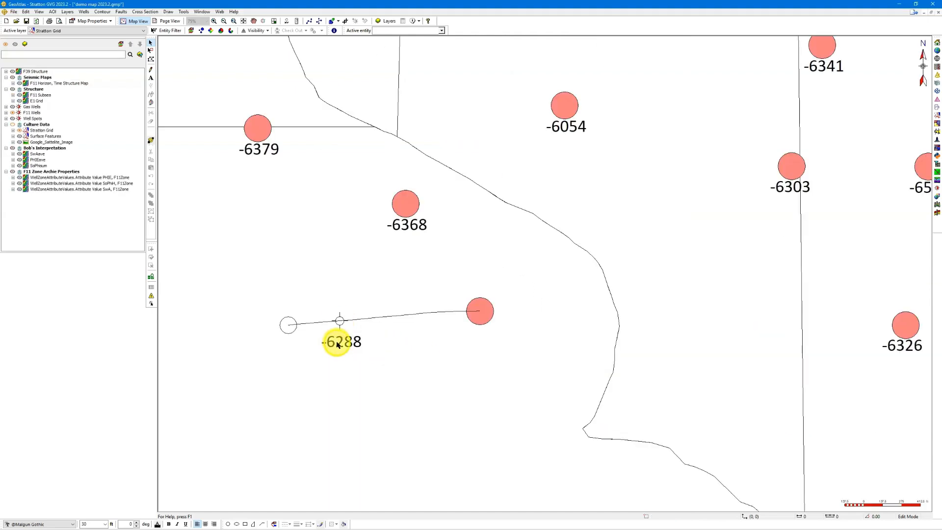
pyautogui.scroll(2, 327, 346)
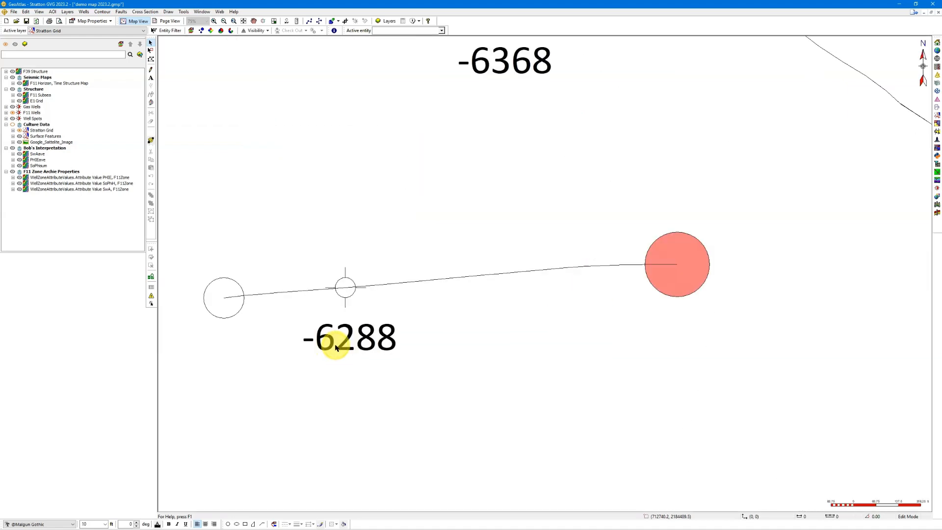
pyautogui.scroll(-1, 336, 347)
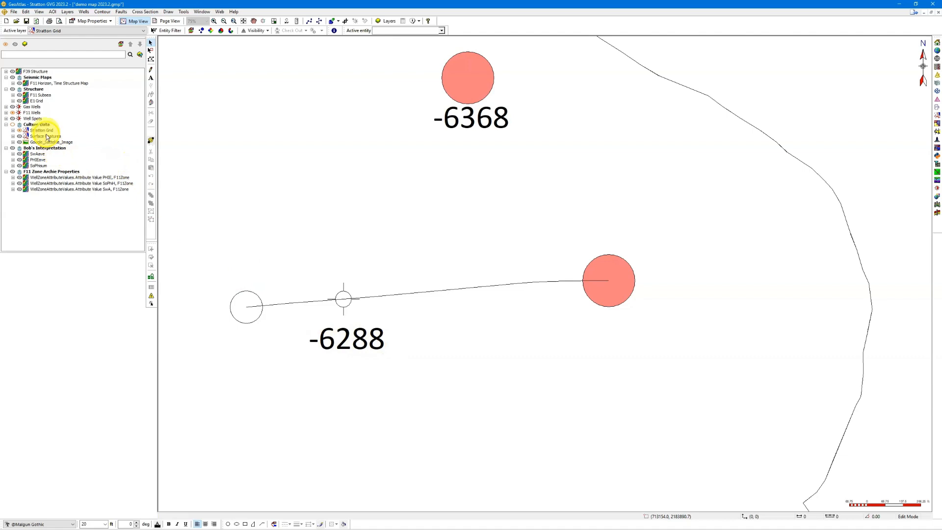
pyautogui.rightClick(35, 114)
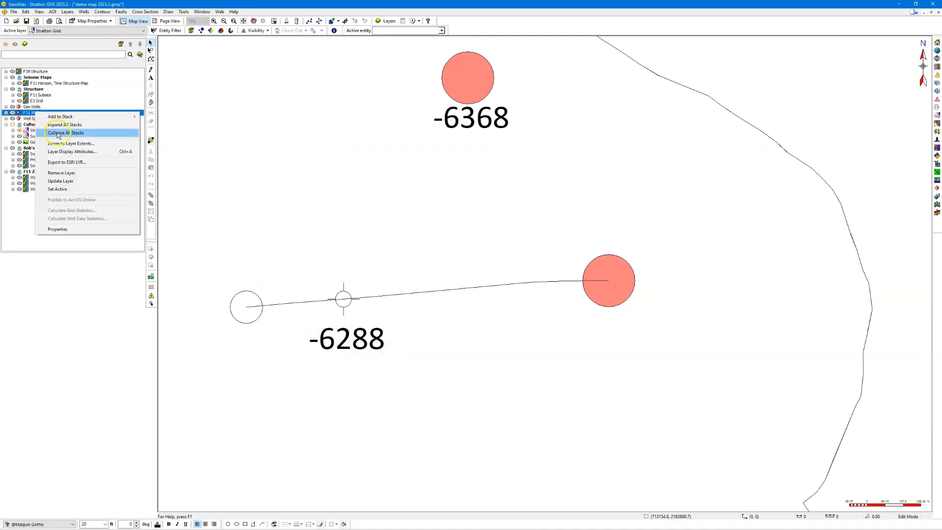
pyautogui.click(72, 182)
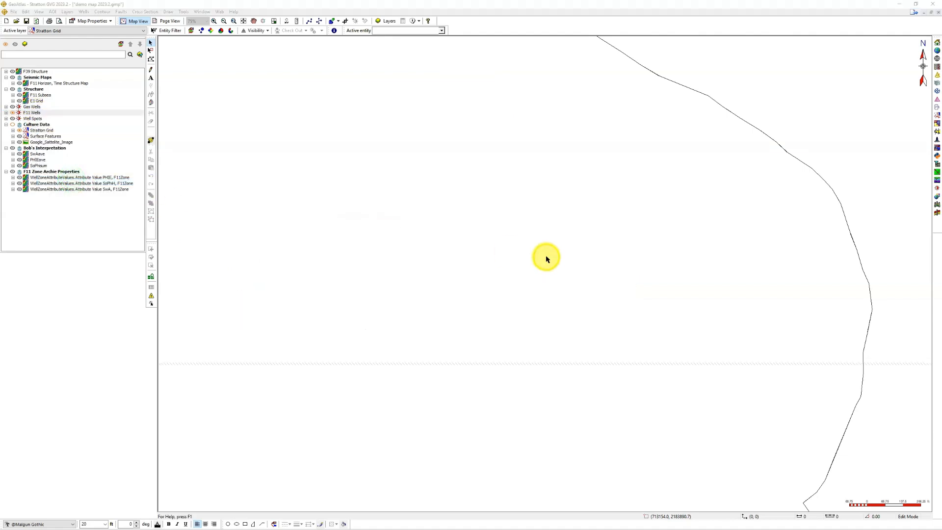
pyautogui.rightClick(740, 248)
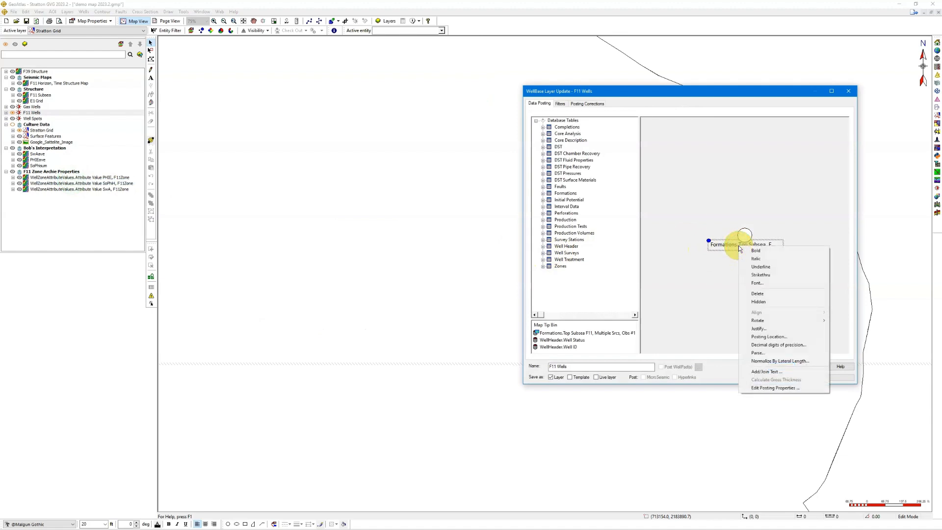
pyautogui.moveTo(775, 321)
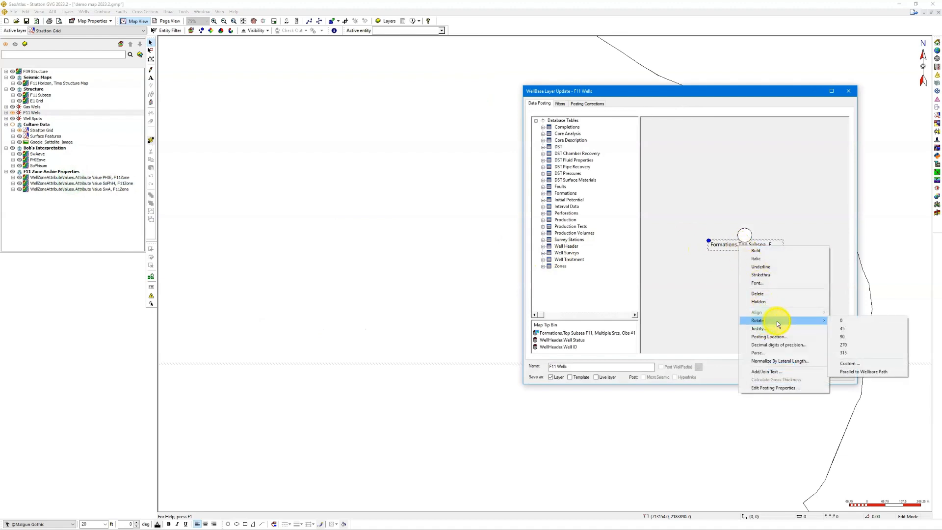
pyautogui.click(864, 372)
pyautogui.click(781, 367)
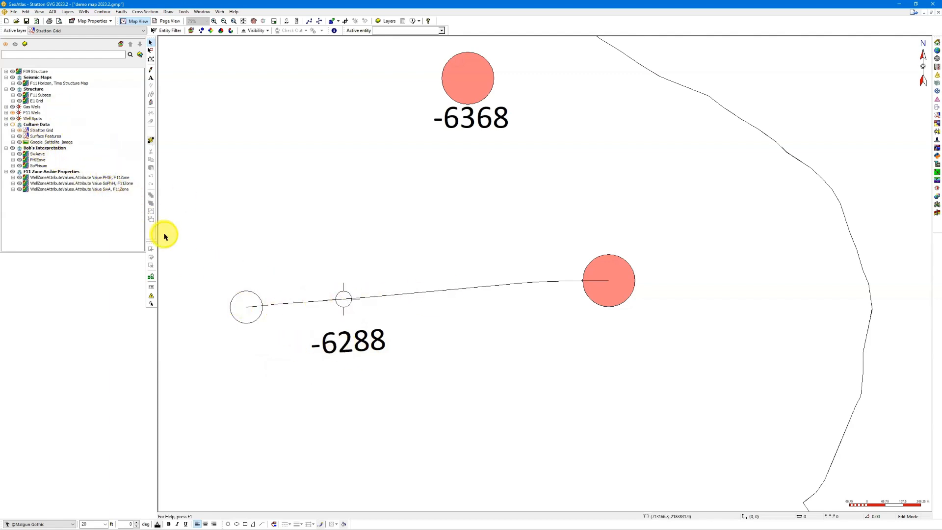
# Show the Well Spots layer together with F11 Wells to compare the postings around deviated well GRI #21.
pyautogui.click(14, 118)
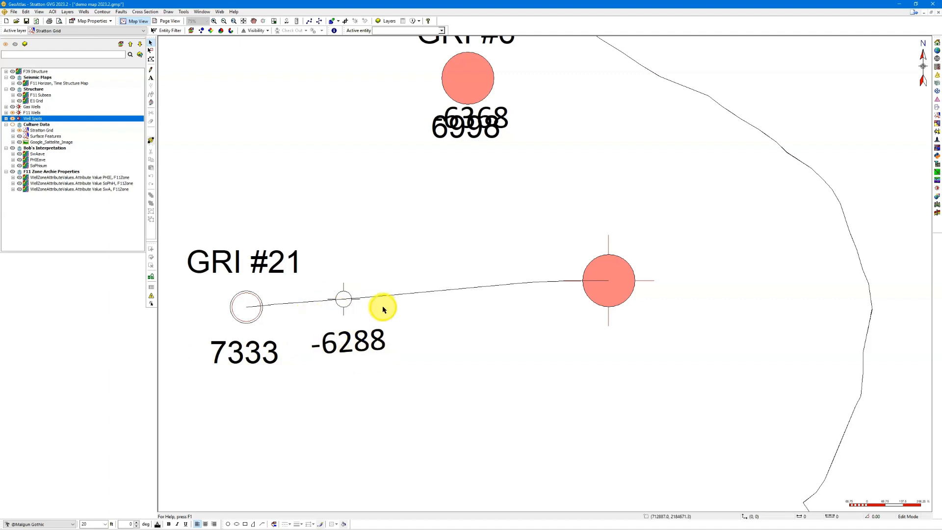
pyautogui.scroll(-1, 406, 333)
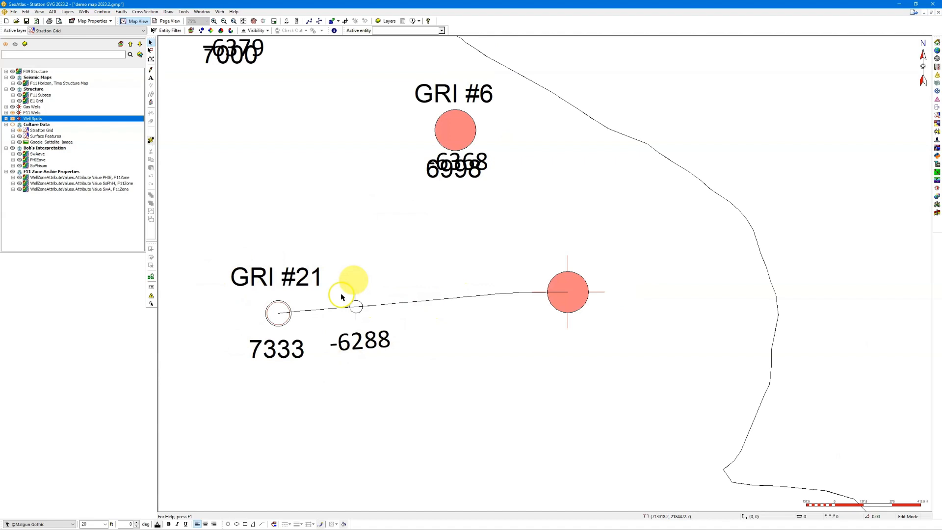
pyautogui.scroll(-1, 376, 345)
pyautogui.scroll(-1, 375, 345)
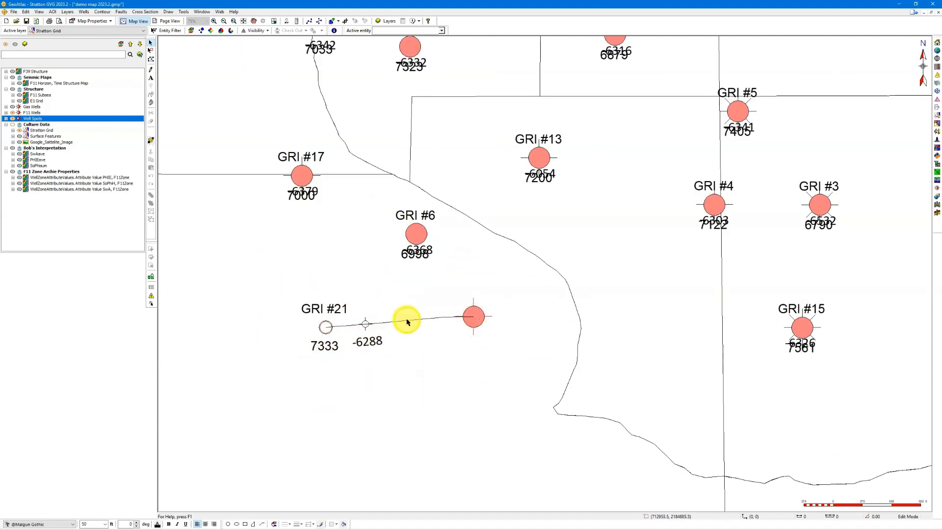
pyautogui.scroll(-2, 387, 351)
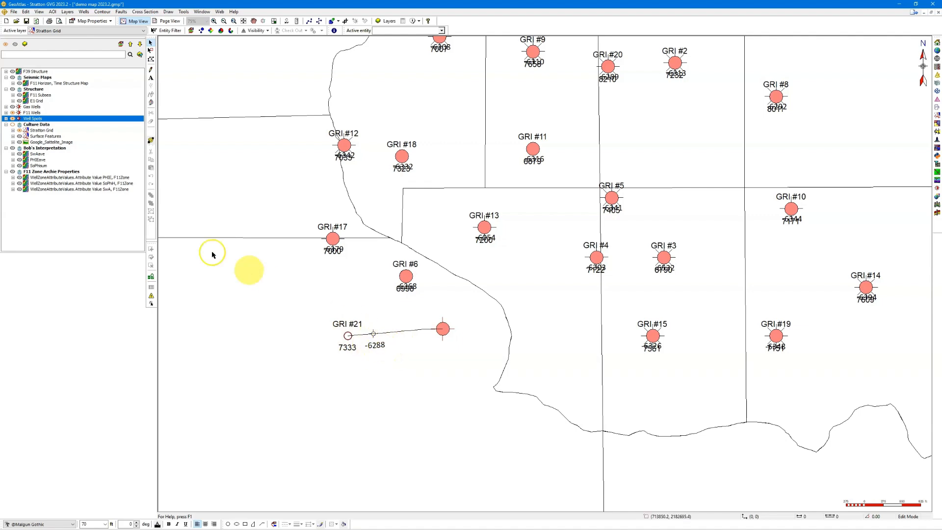
pyautogui.scroll(-2, 369, 322)
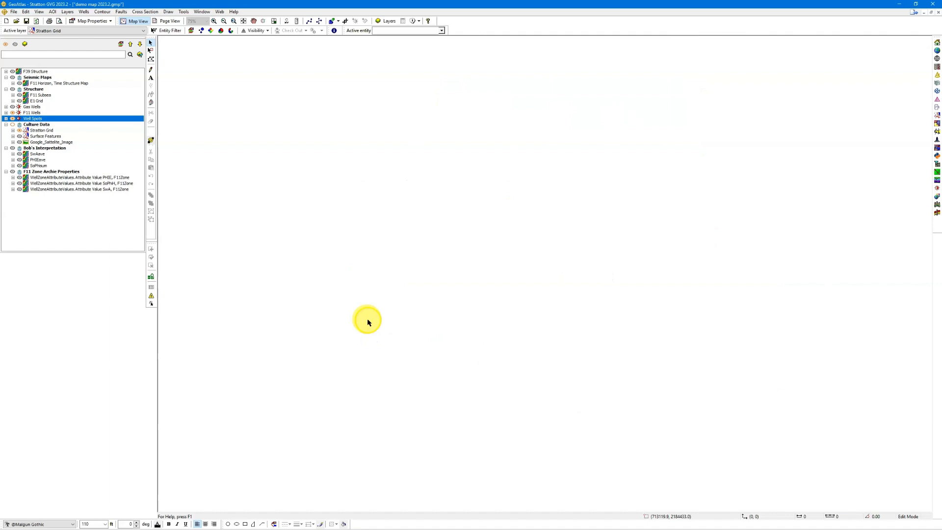
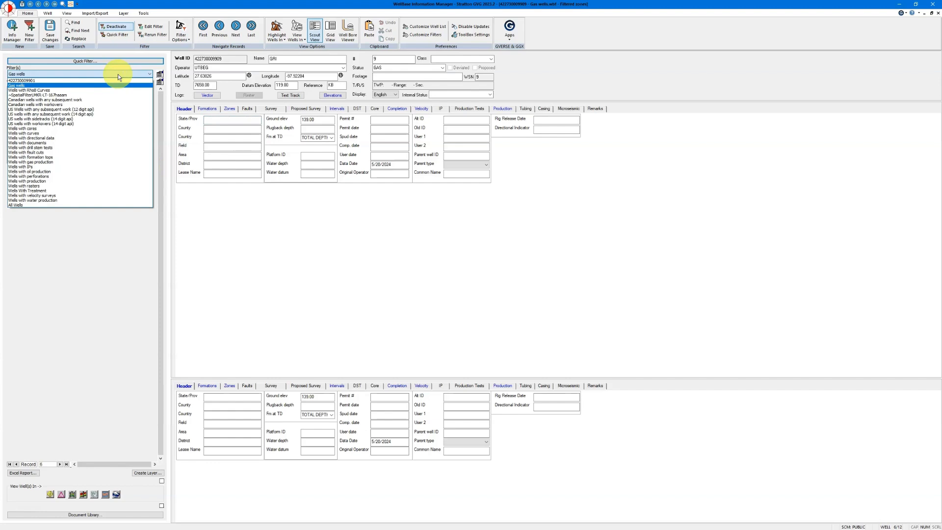
# In WellBase Information Manager, keep the Gas wells filter and select well GRI #15 in the well list.
pyautogui.click(117, 75)
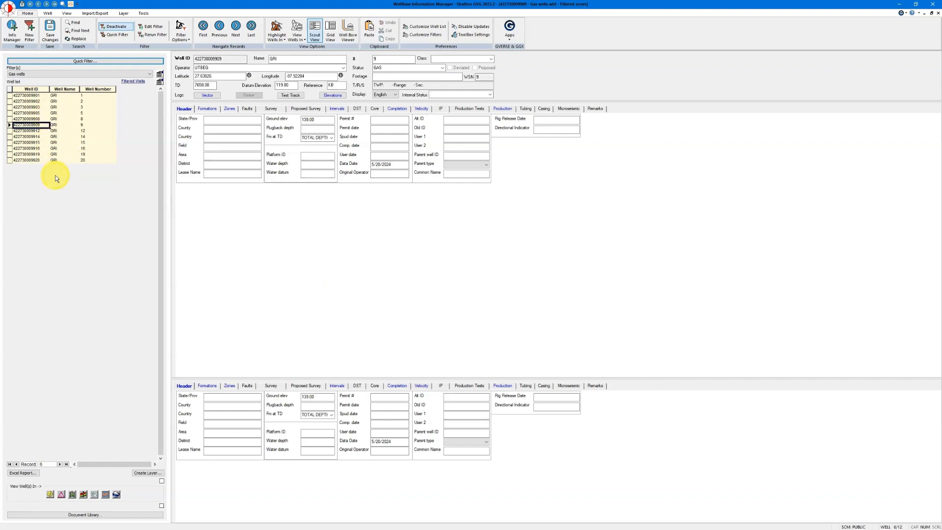
pyautogui.click(149, 40)
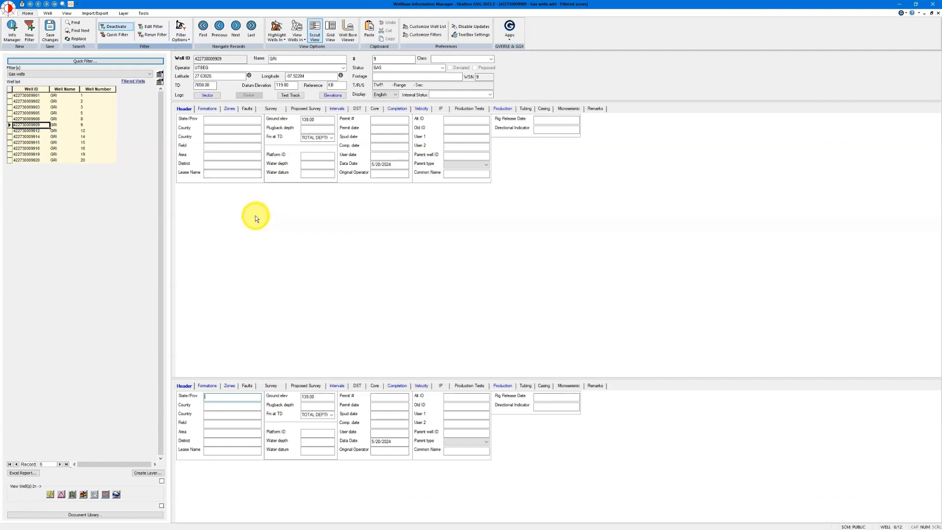
pyautogui.click(37, 142)
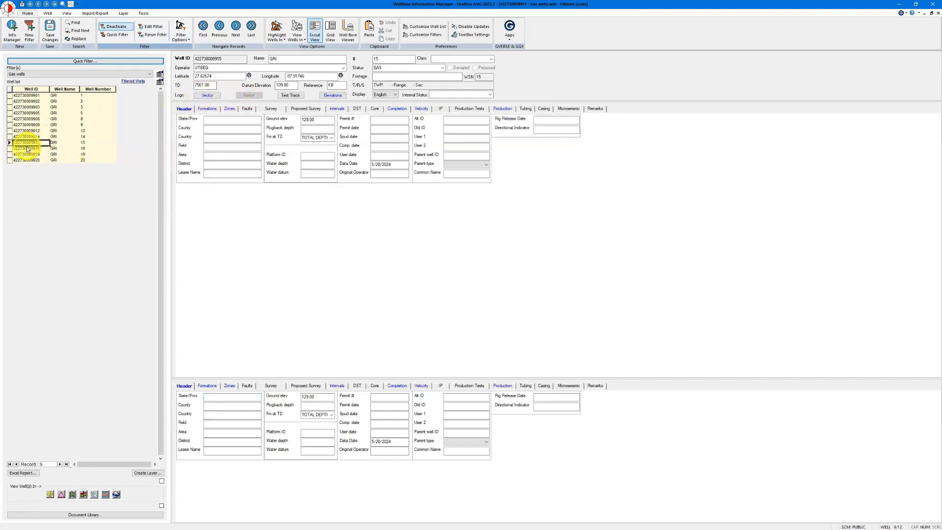
# View the GR curve from the Field Data curve set of well GRI #15 in the Log Curve Viewer.
pyautogui.click(29, 131)
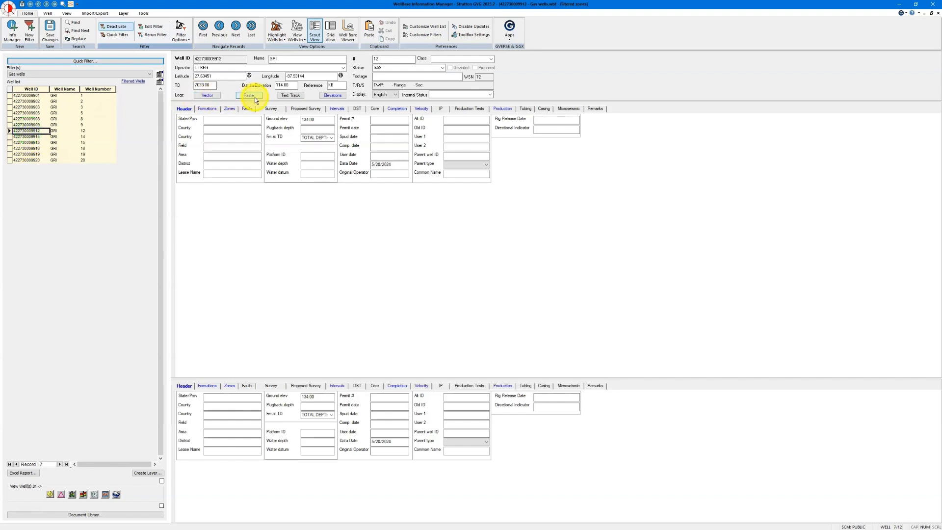
pyautogui.click(35, 143)
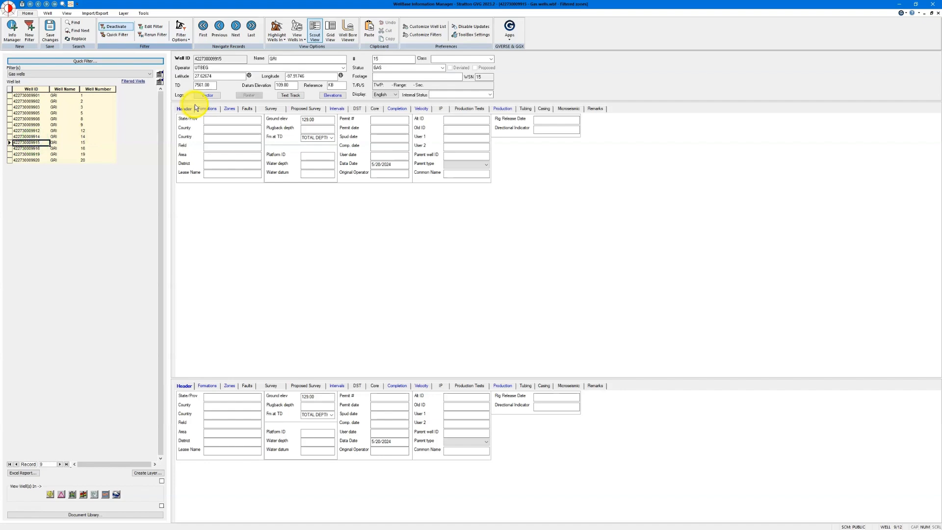
pyautogui.click(208, 96)
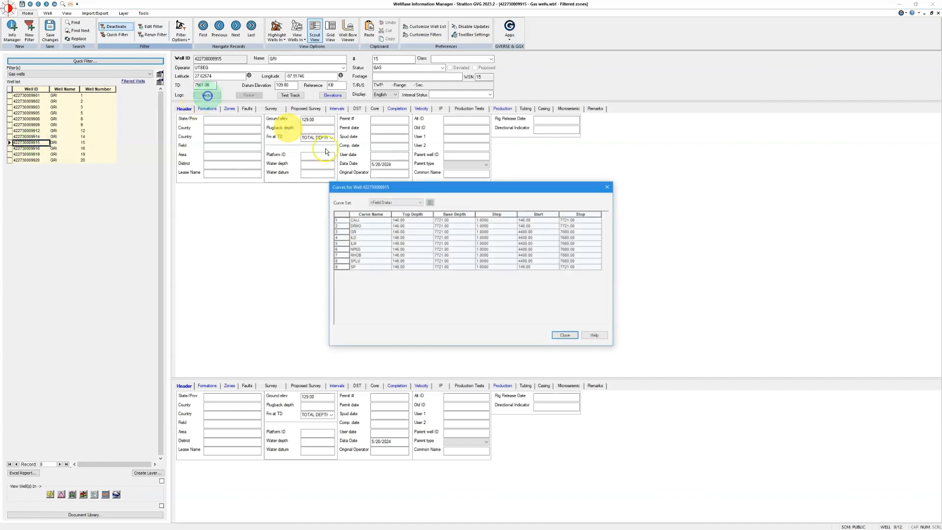
pyautogui.click(363, 239)
pyautogui.click(362, 232)
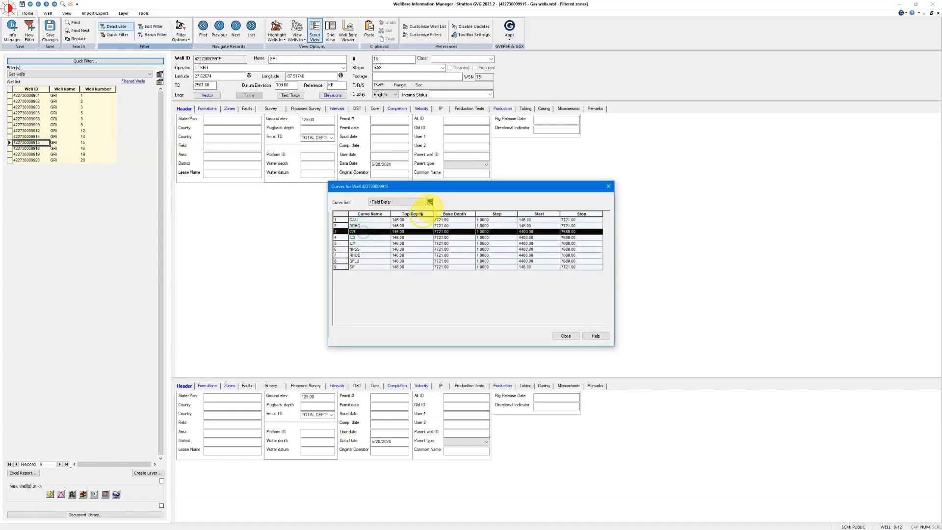
pyautogui.click(431, 203)
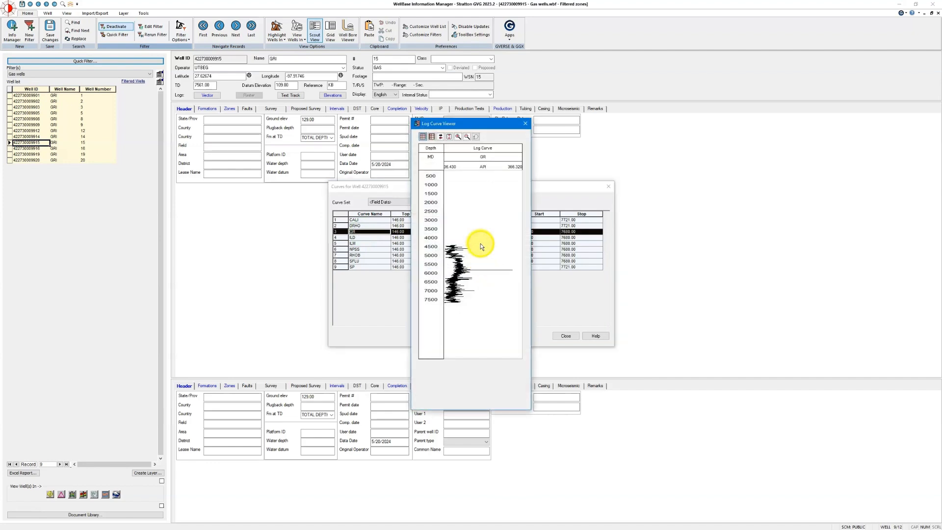
pyautogui.moveTo(473, 128); pyautogui.dragTo(685, 112)
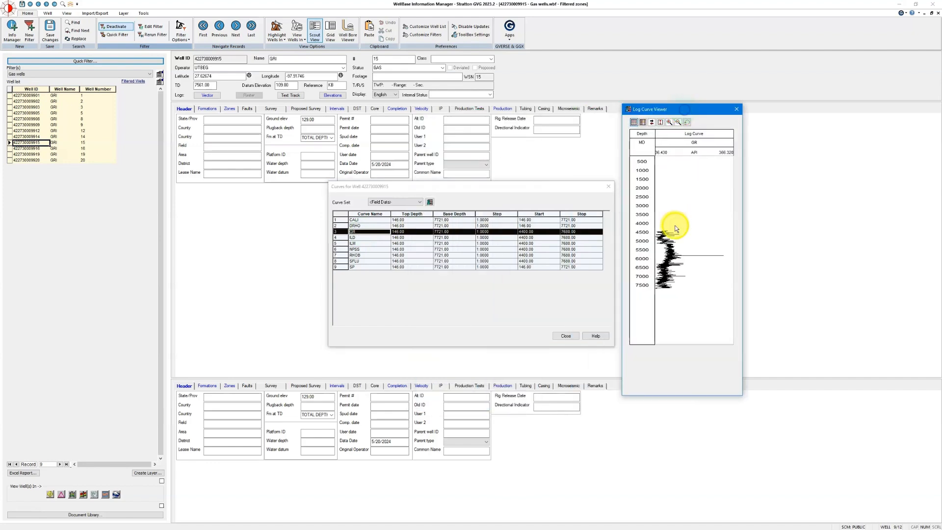
pyautogui.click(736, 110)
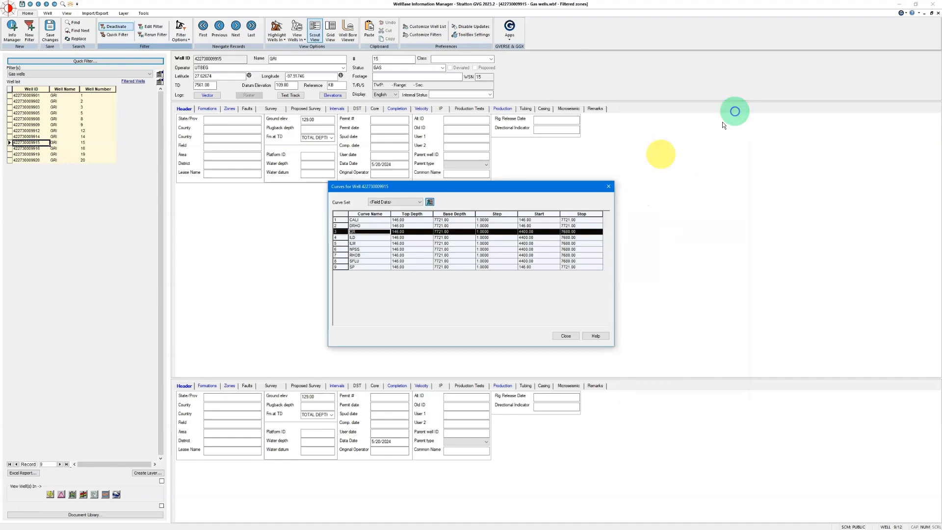
# View well GRI #15's ILD curve on a 0.2 to 2000 Ohm scale and close its curve list.
pyautogui.click(371, 238)
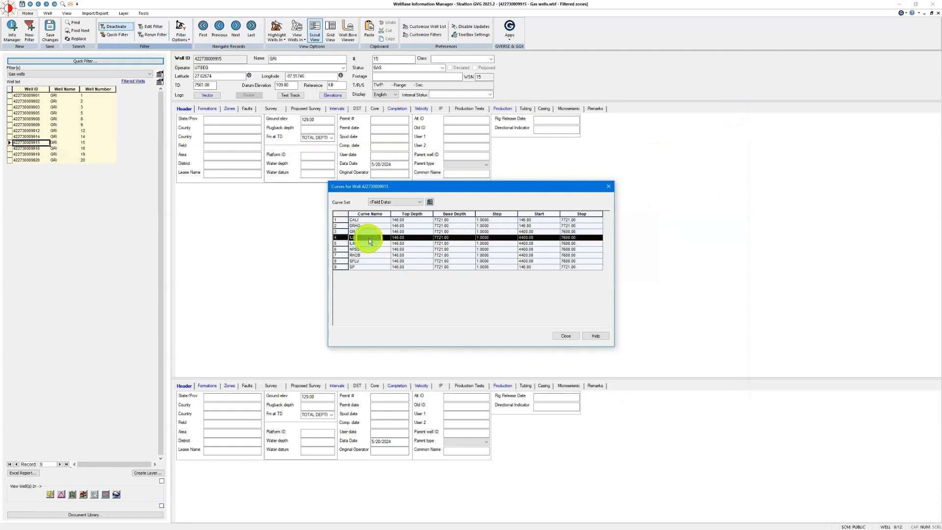
pyautogui.click(428, 203)
pyautogui.moveTo(466, 124); pyautogui.dragTo(701, 40)
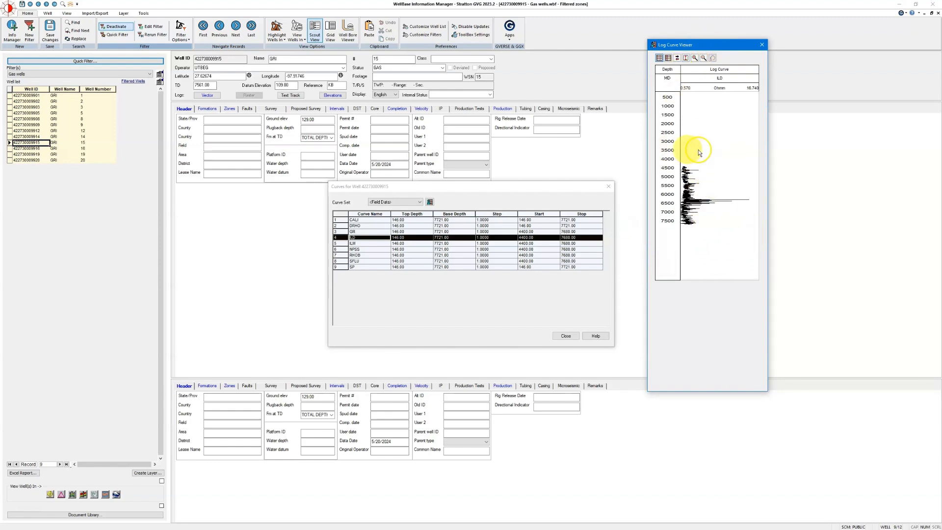
pyautogui.click(668, 58)
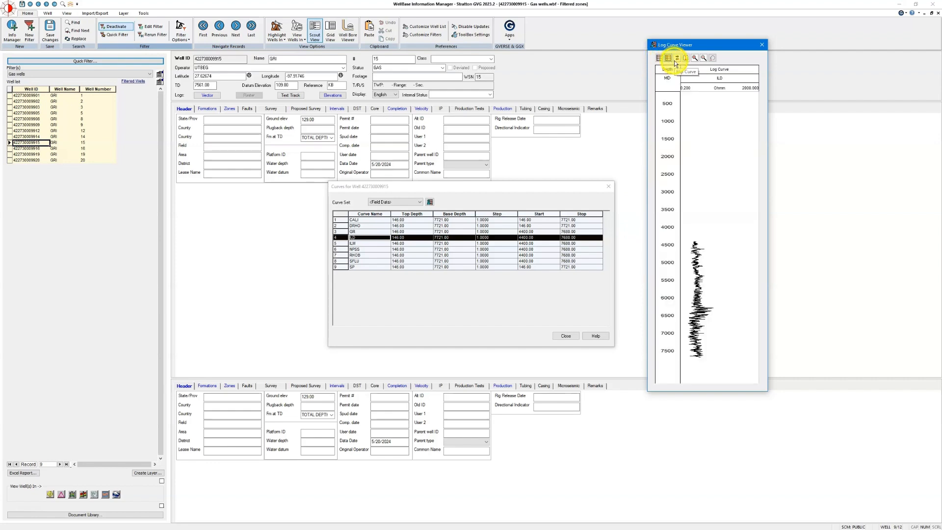
pyautogui.click(675, 60)
pyautogui.click(677, 60)
pyautogui.click(762, 45)
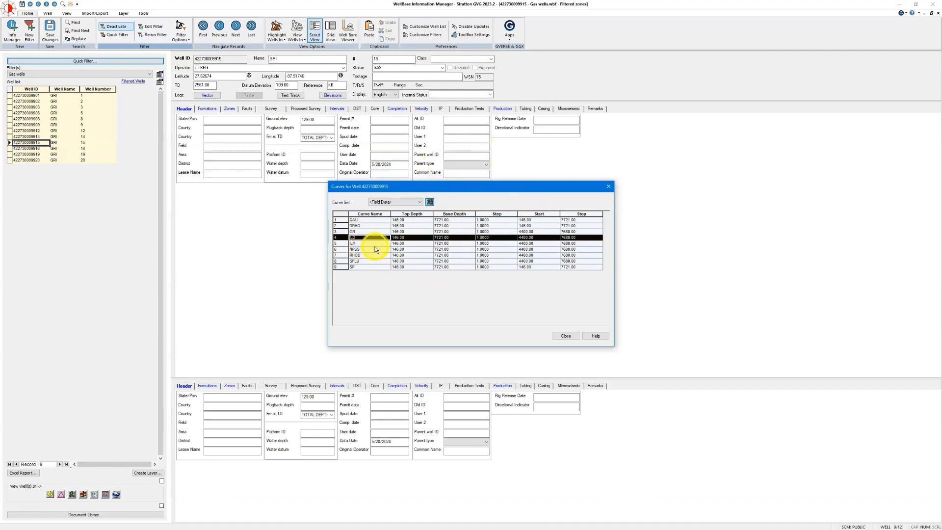
pyautogui.click(361, 231)
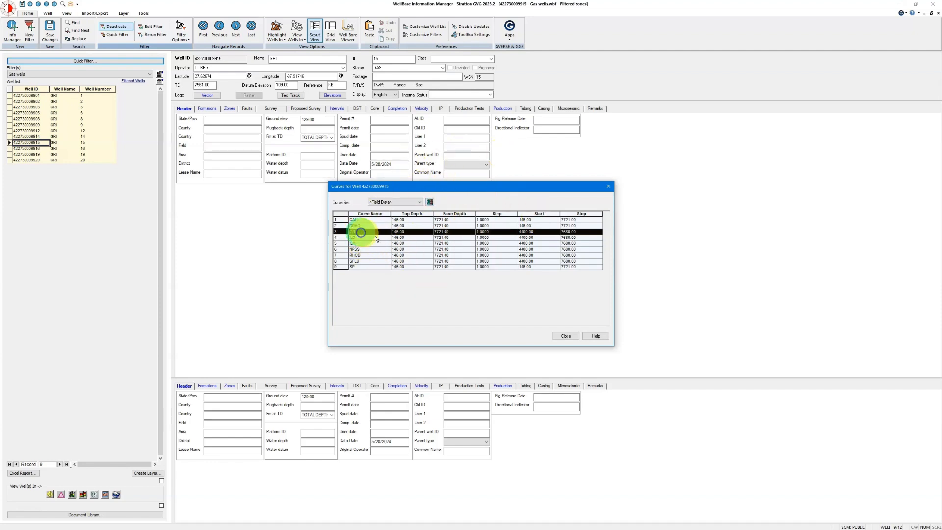
pyautogui.click(566, 337)
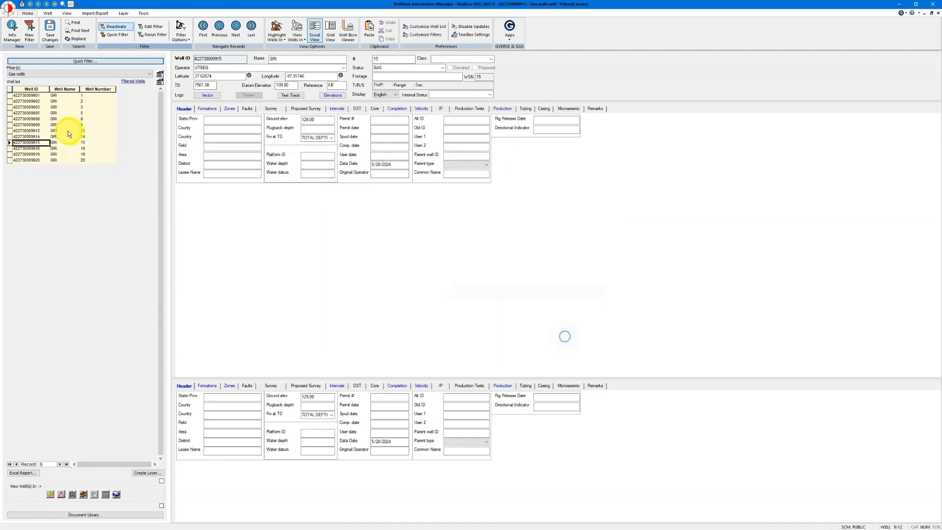
# Review the registered raster images for well GRI #12.
pyautogui.click(40, 131)
pyautogui.click(244, 95)
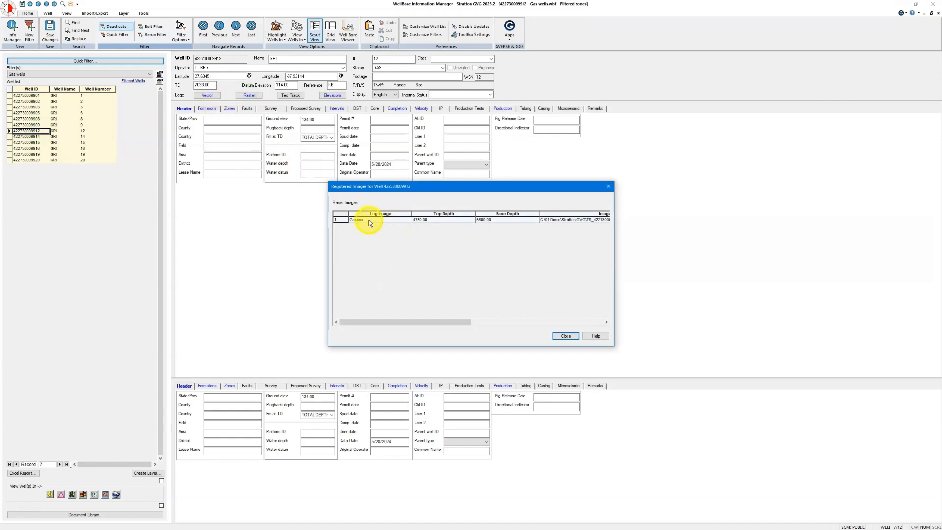
pyautogui.click(558, 336)
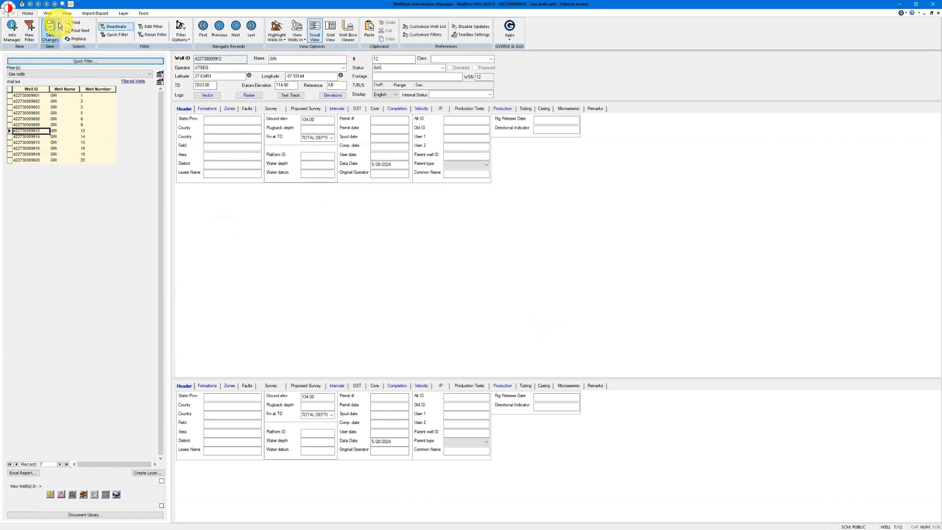
# Generate the Well Summary report for well GRI #12 and review its borehole, perforation and production data.
pyautogui.click(47, 13)
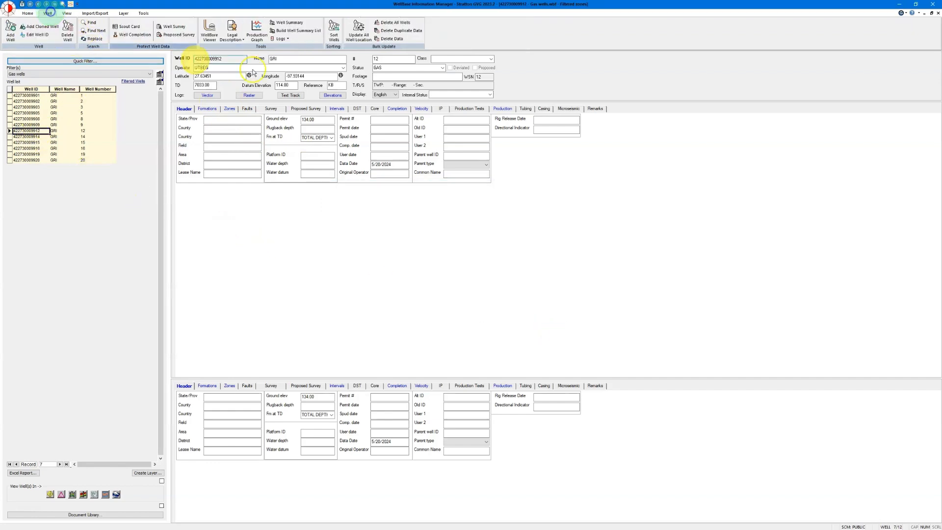
pyautogui.click(293, 24)
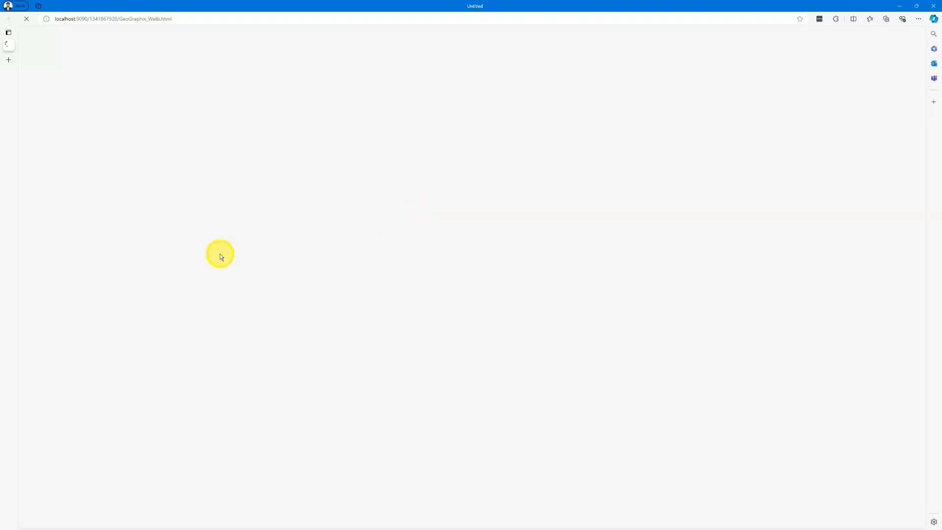
pyautogui.scroll(-10, 598, 241)
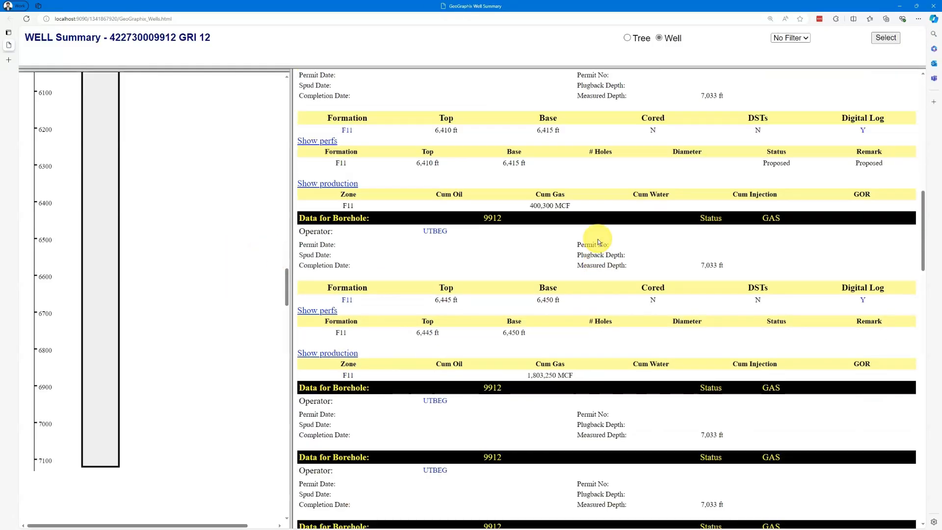
pyautogui.scroll(-8, 597, 242)
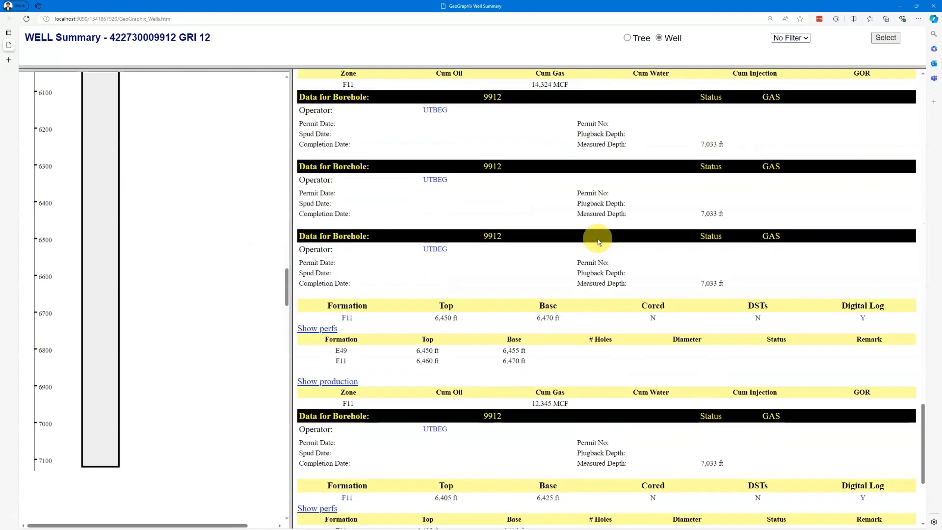
pyautogui.scroll(-4, 598, 239)
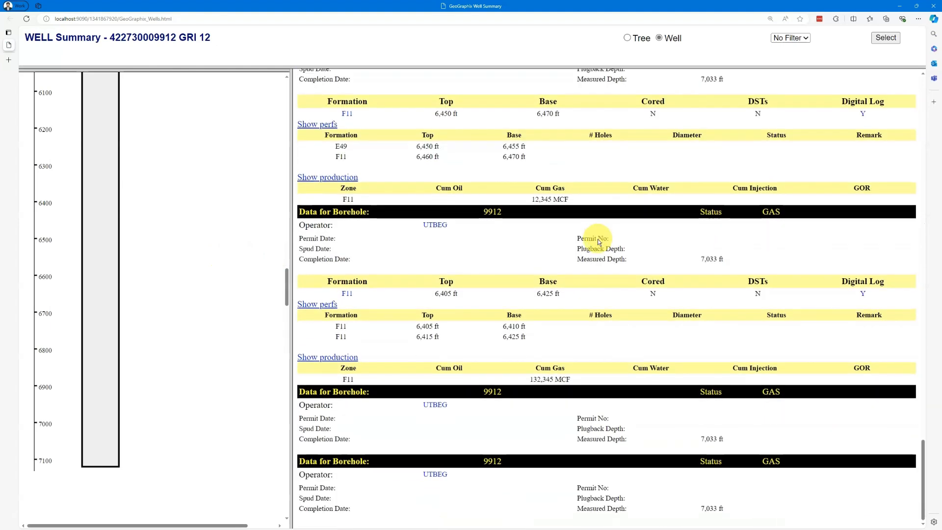
pyautogui.click(933, 7)
# Select the consecutive wells GRI #2, #3, #5 and #8 in the well list.
pyautogui.click(409, 292)
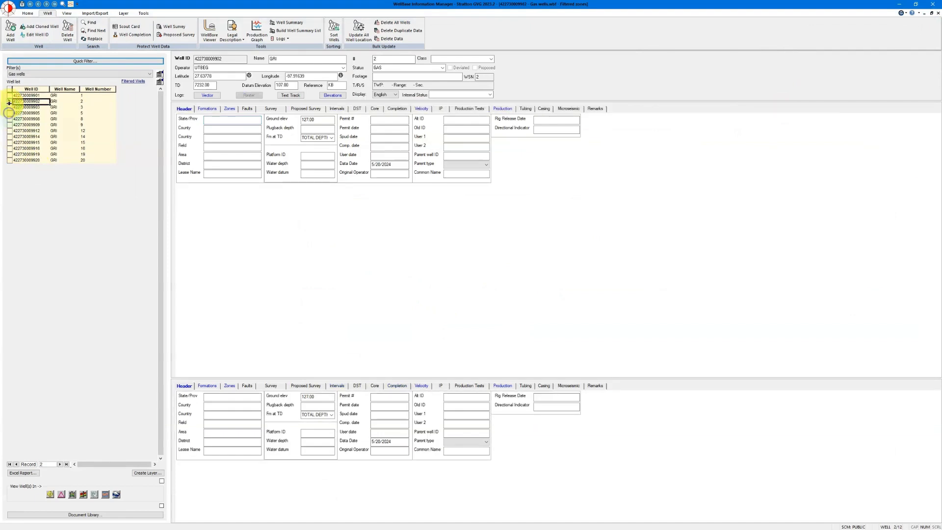
pyautogui.moveTo(10, 101); pyautogui.dragTo(10, 124)
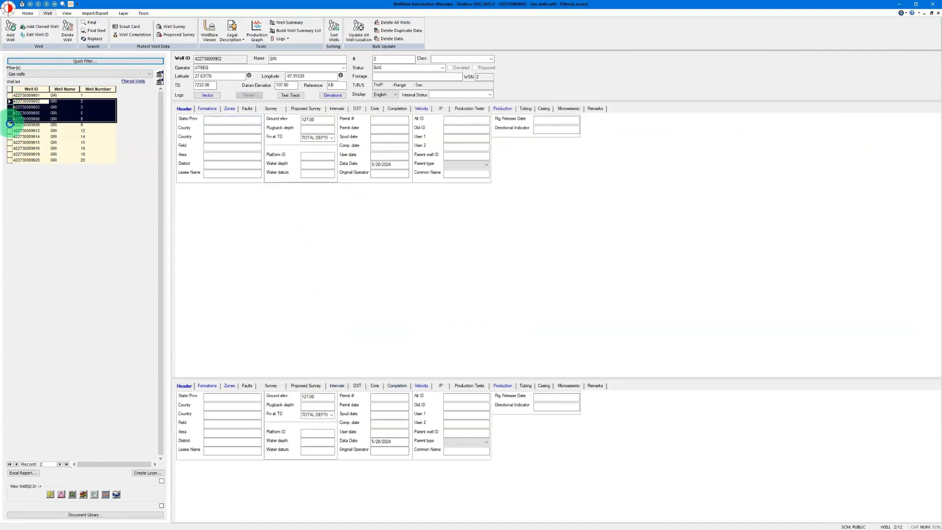
pyautogui.rightClick(37, 116)
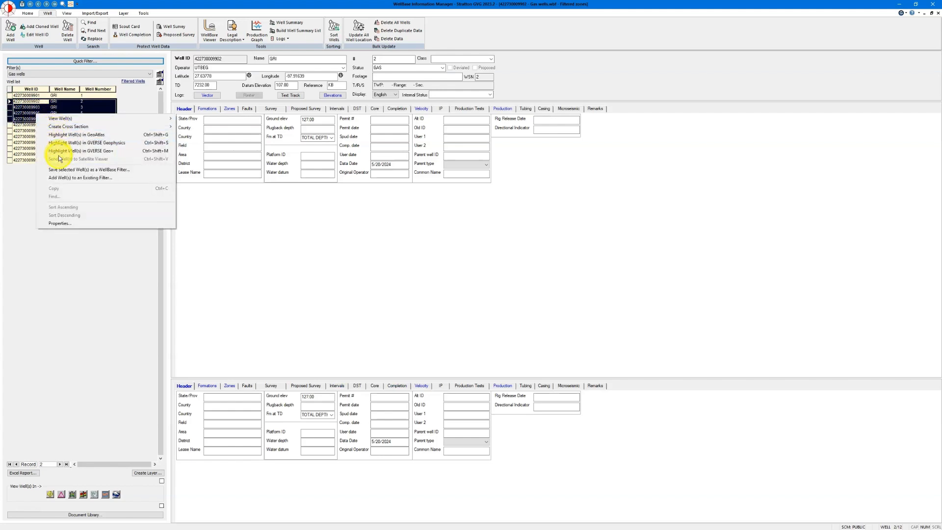
pyautogui.moveTo(89, 120)
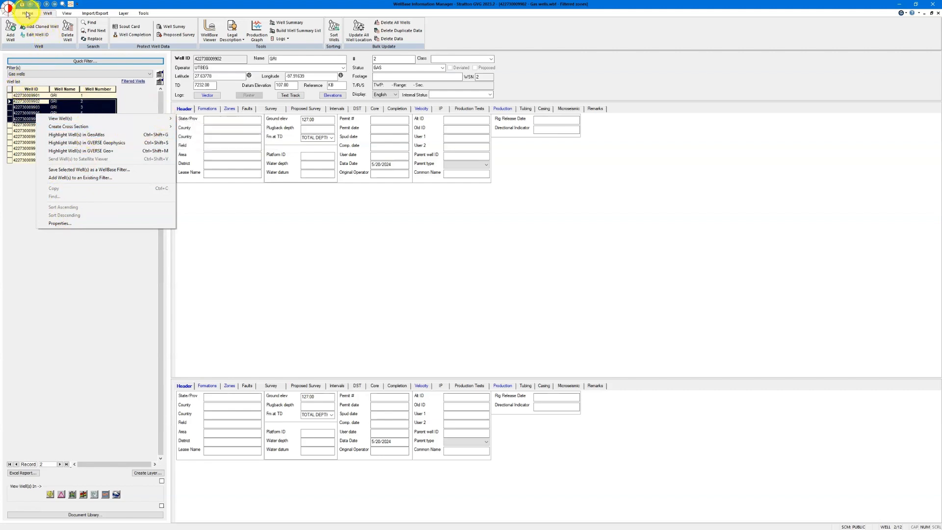
pyautogui.click(67, 14)
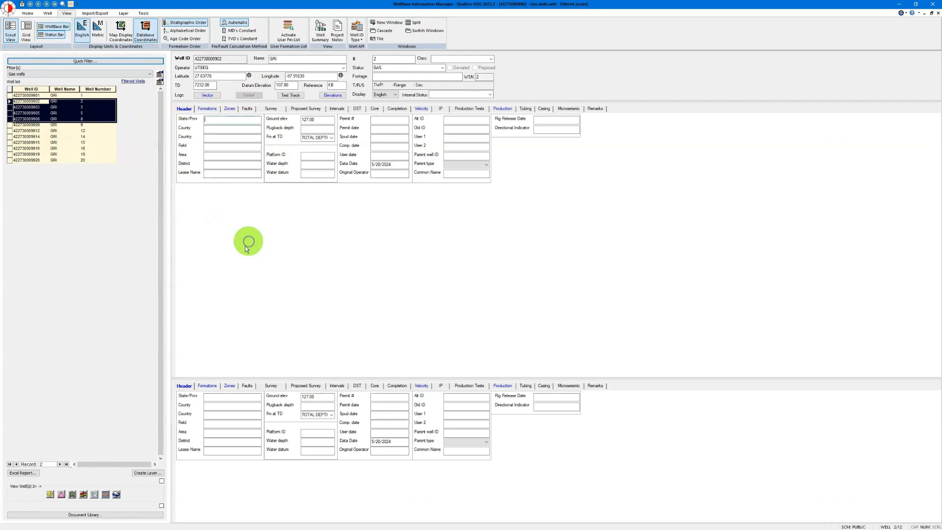
pyautogui.click(35, 101)
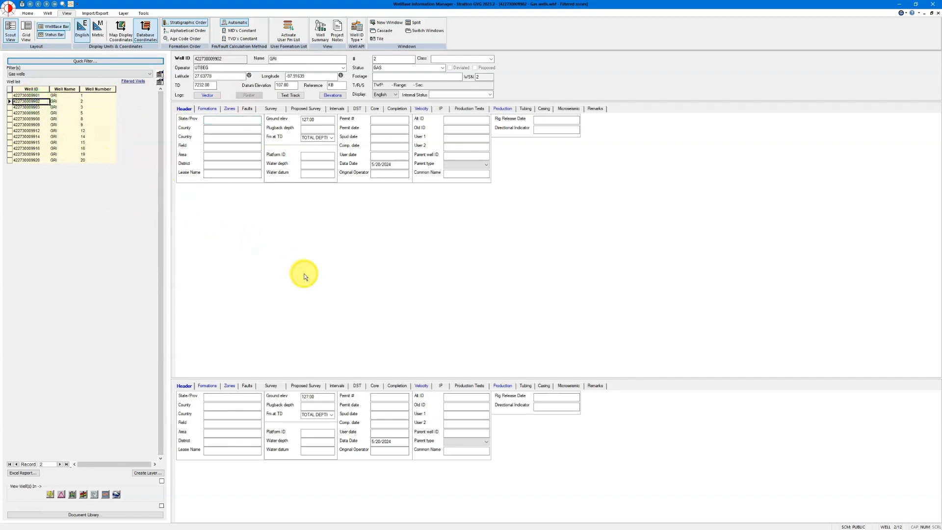
# Switch from WellBase to ZoneManager.
pyautogui.click(28, 14)
pyautogui.click(510, 26)
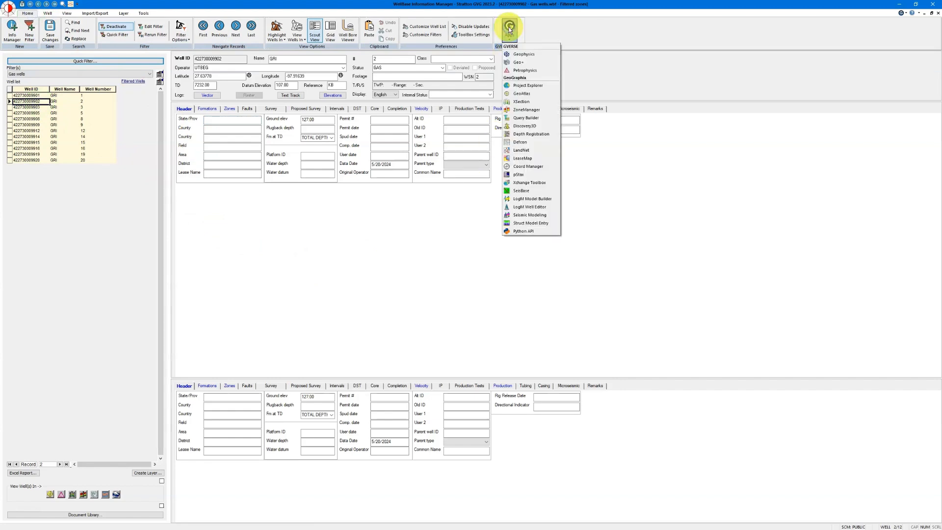
pyautogui.click(526, 110)
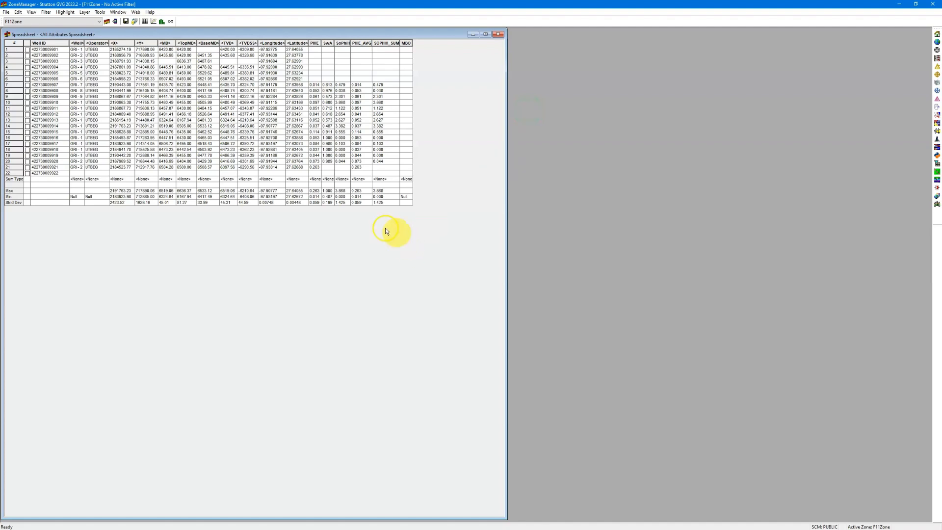
# Start an IsoMap import with layers PHIEave, PHIEave - Copy, SoPhisum, SwAave - Copy, and the F11Zone SoPhiH and SOPHIH_SUM attribute layers.
pyautogui.click(6, 12)
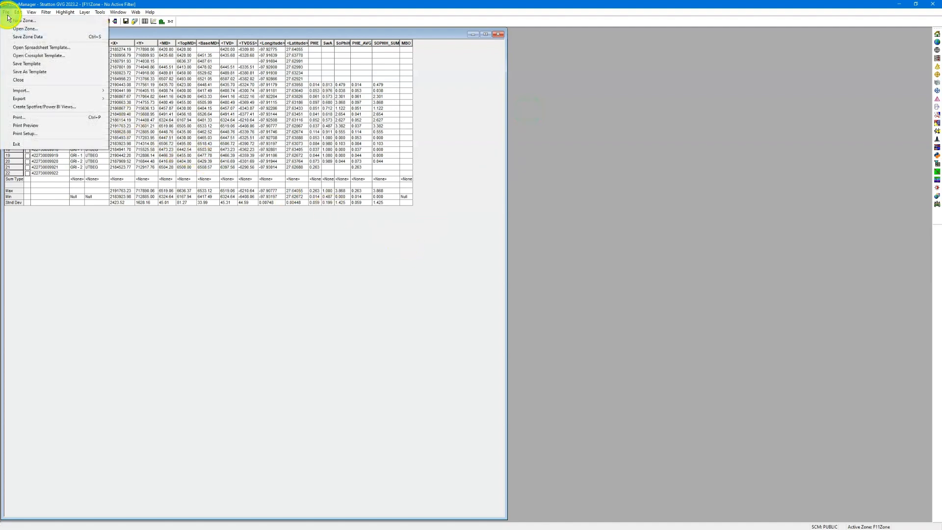
pyautogui.click(35, 91)
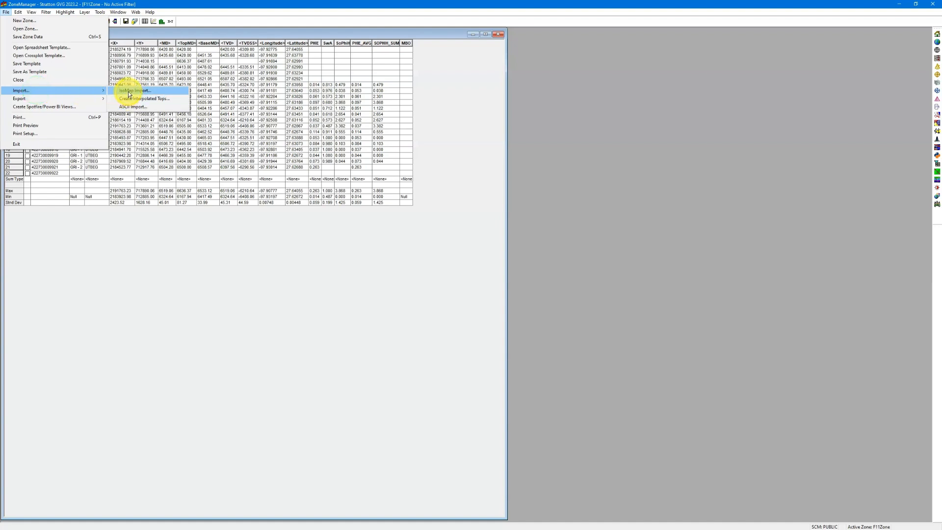
pyautogui.click(130, 92)
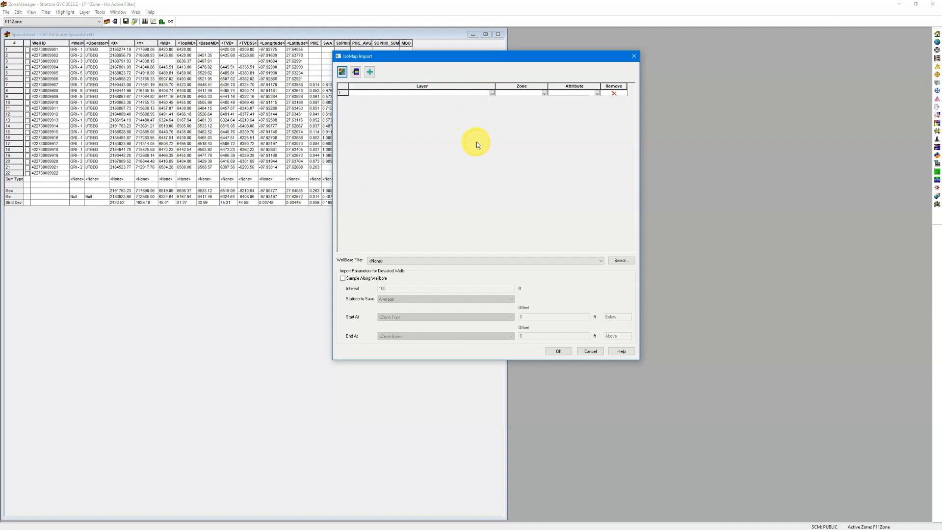
pyautogui.click(342, 72)
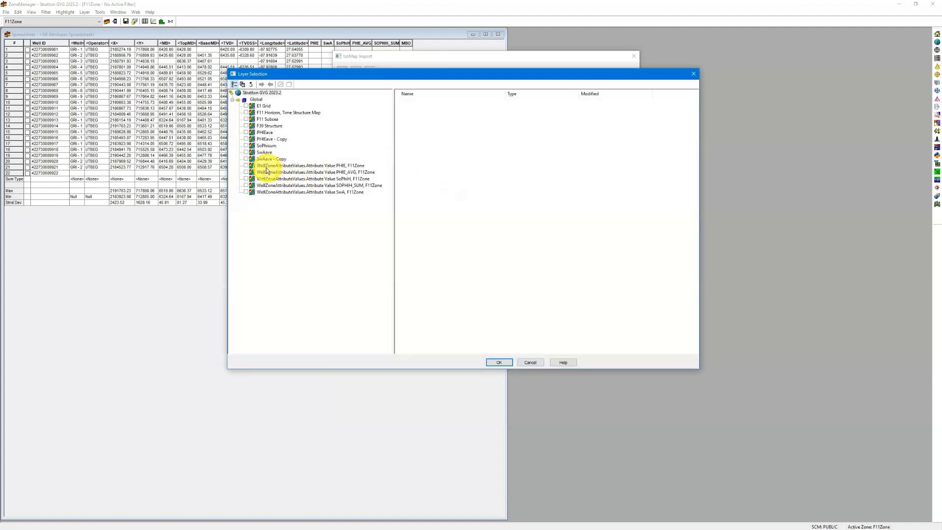
pyautogui.click(246, 133)
pyautogui.click(245, 139)
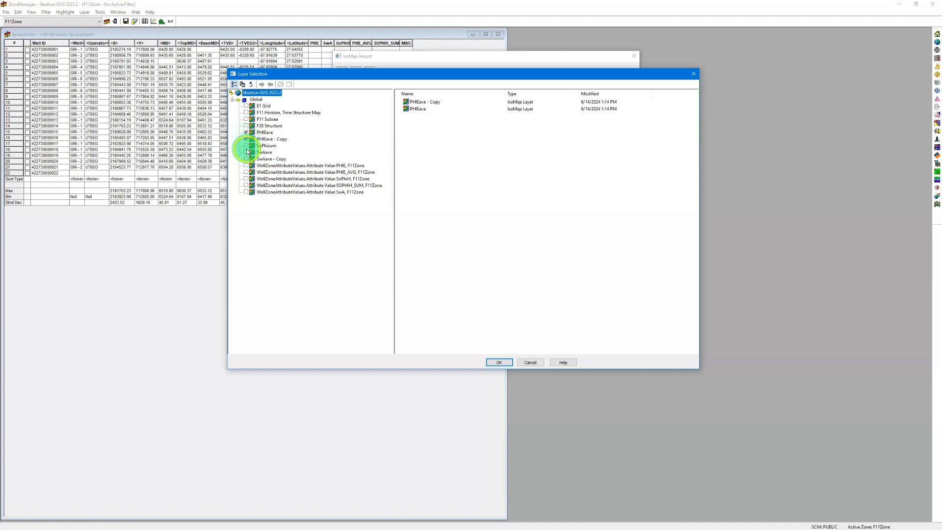
pyautogui.click(246, 145)
pyautogui.click(246, 159)
pyautogui.click(246, 179)
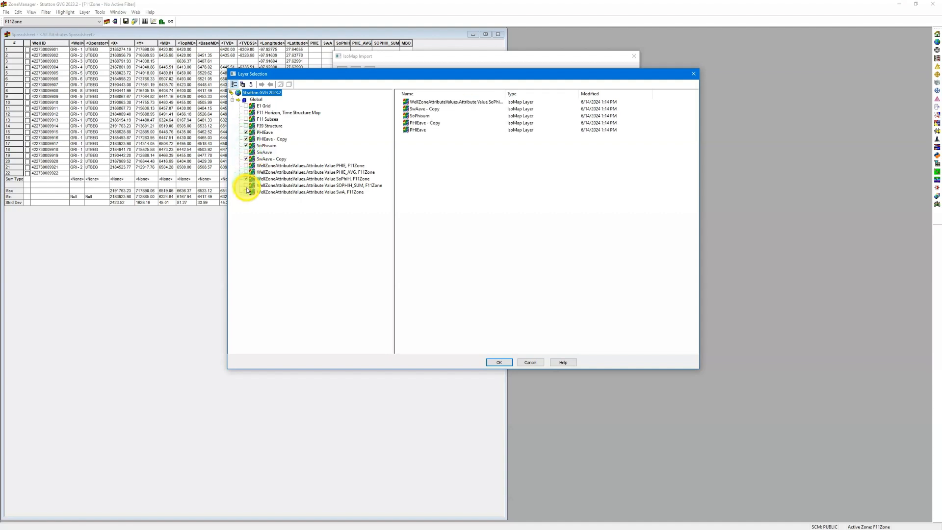
pyautogui.click(246, 185)
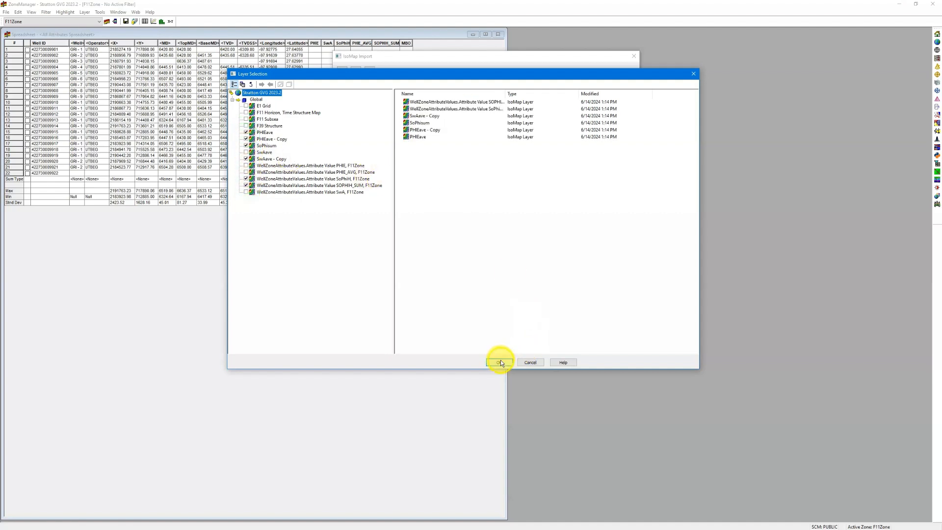
pyautogui.click(499, 362)
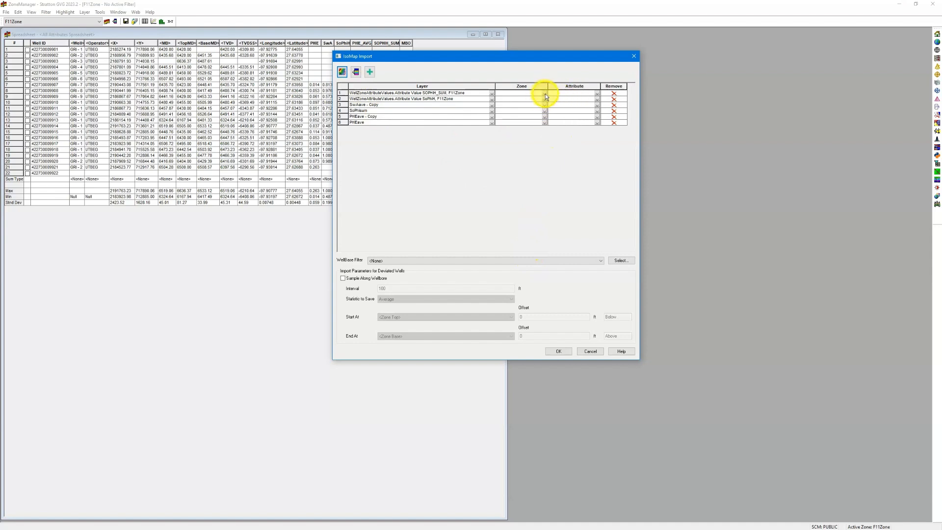
# Assign PHIEave to PHIE, SoPhisum to SOPHIH_SUM and SwAave - Copy to SwA, all with F11Zone as target zone.
pyautogui.click(343, 72)
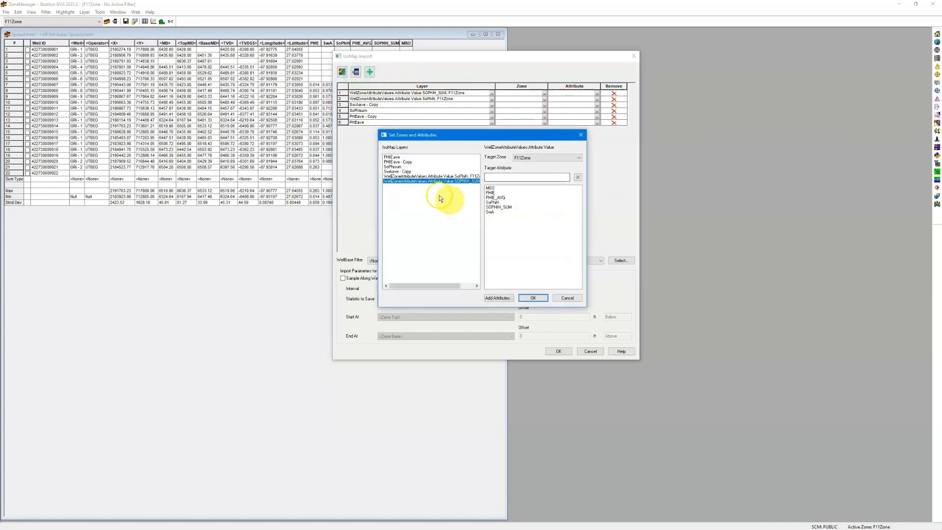
pyautogui.click(504, 198)
pyautogui.click(403, 167)
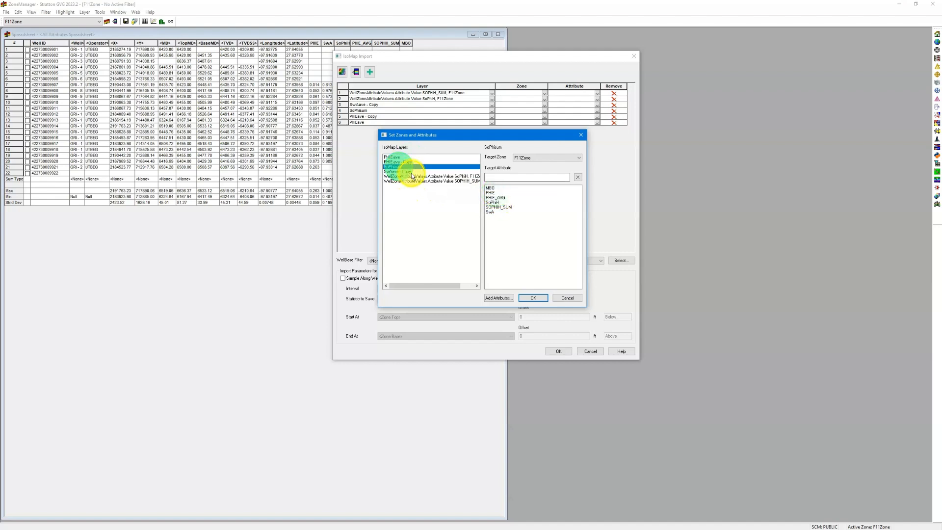
pyautogui.click(501, 207)
pyautogui.click(392, 171)
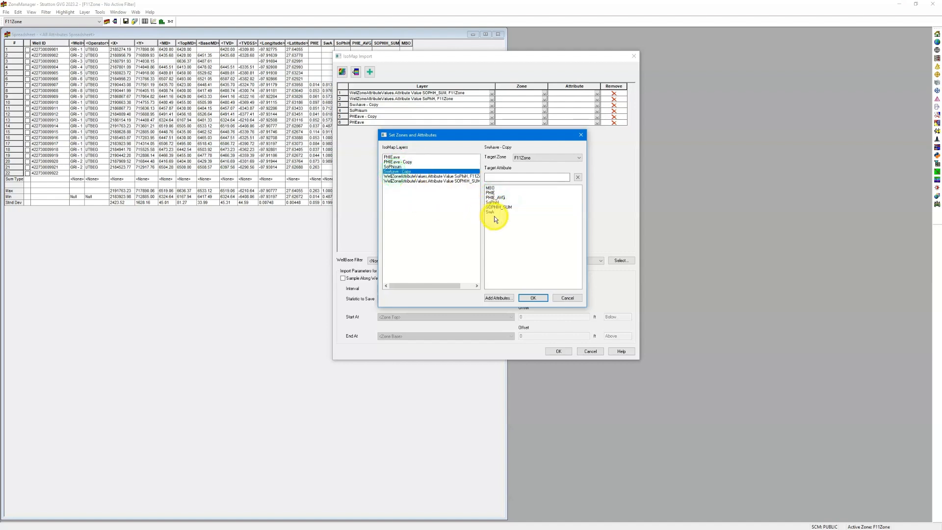
pyautogui.click(493, 213)
pyautogui.click(532, 298)
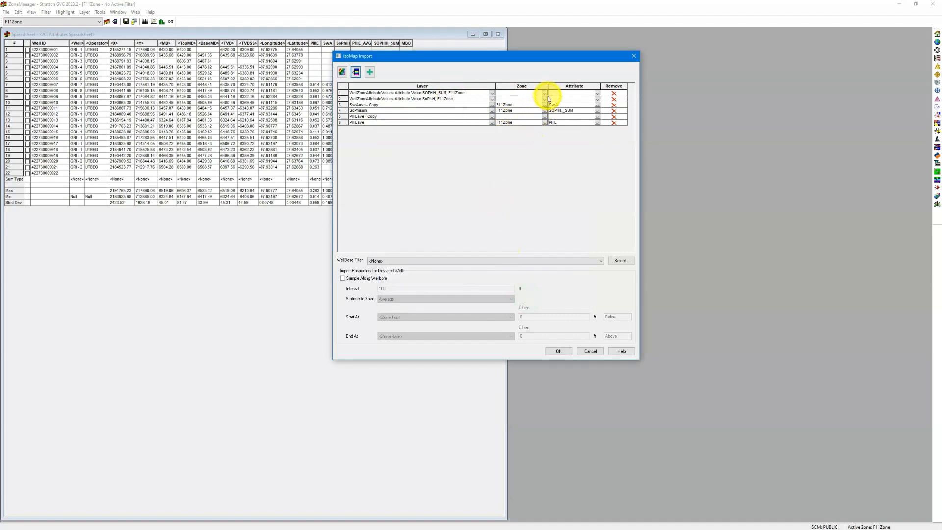
# Remove the three layers without an assigned zone and attribute from the import list.
pyautogui.click(614, 93)
pyautogui.click(614, 93)
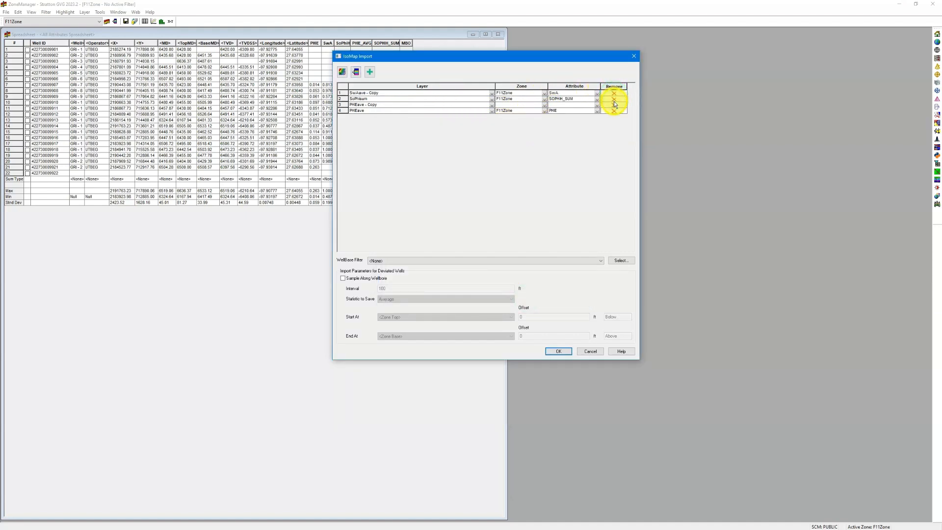
pyautogui.click(614, 105)
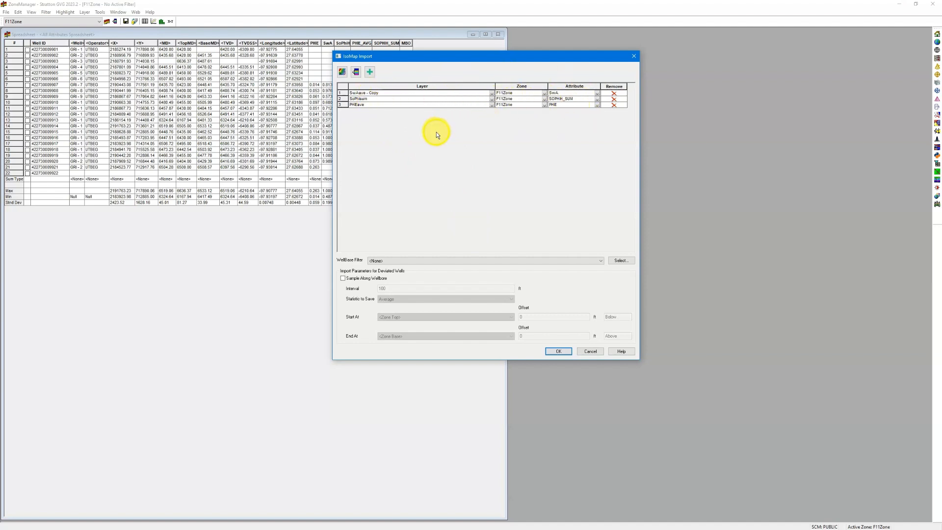
# Enable sampling along the wellbore with a 50 ft interval and Average as the saved statistic.
pyautogui.click(373, 282)
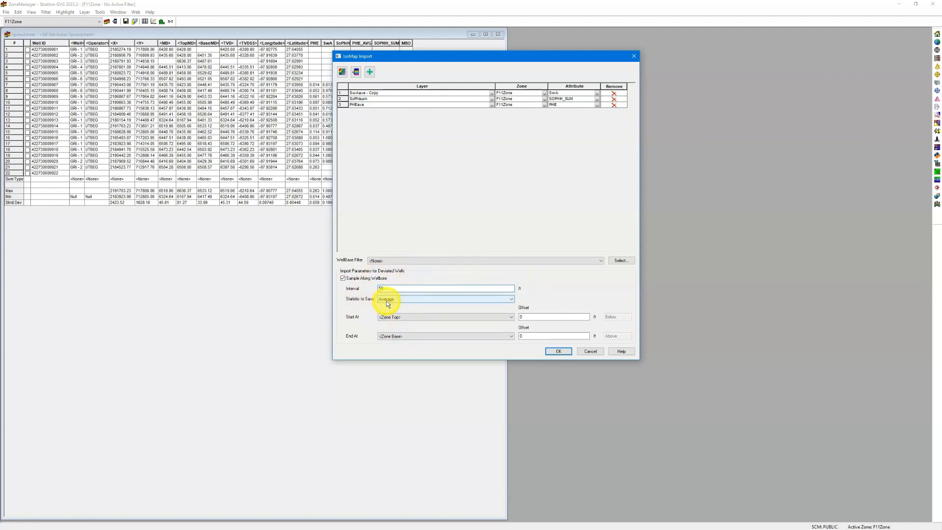
pyautogui.click(432, 299)
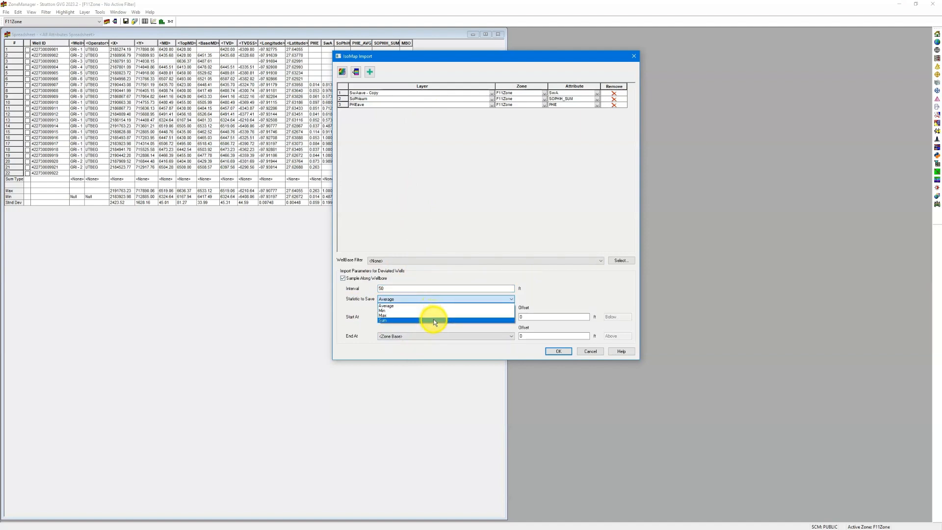
pyautogui.click(434, 306)
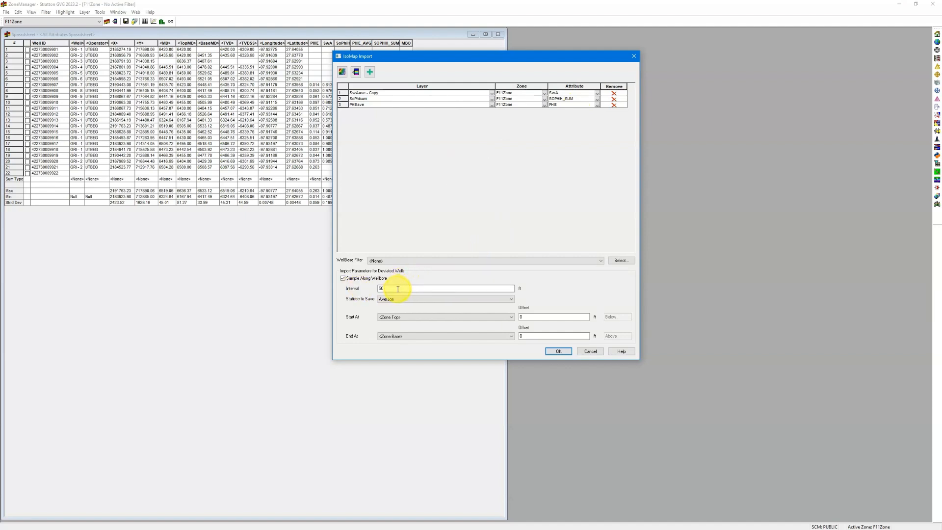
pyautogui.click(381, 299)
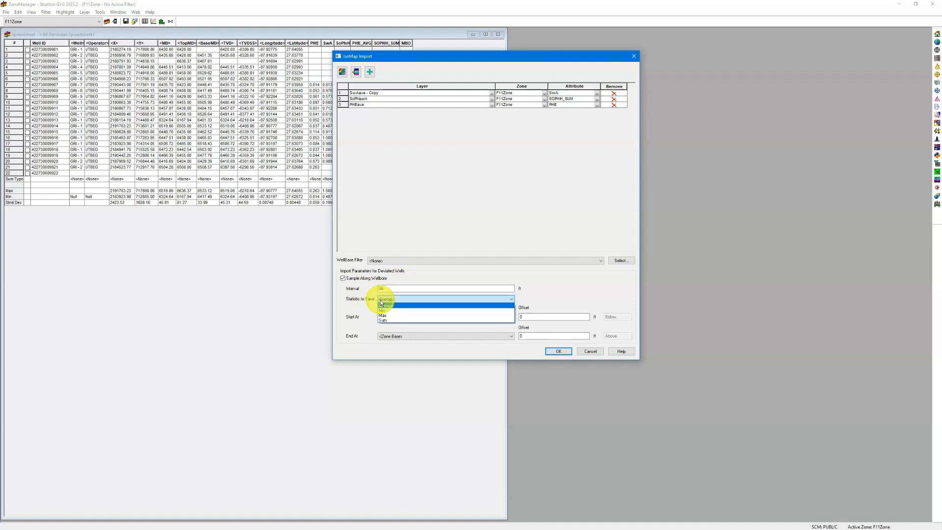
pyautogui.click(380, 301)
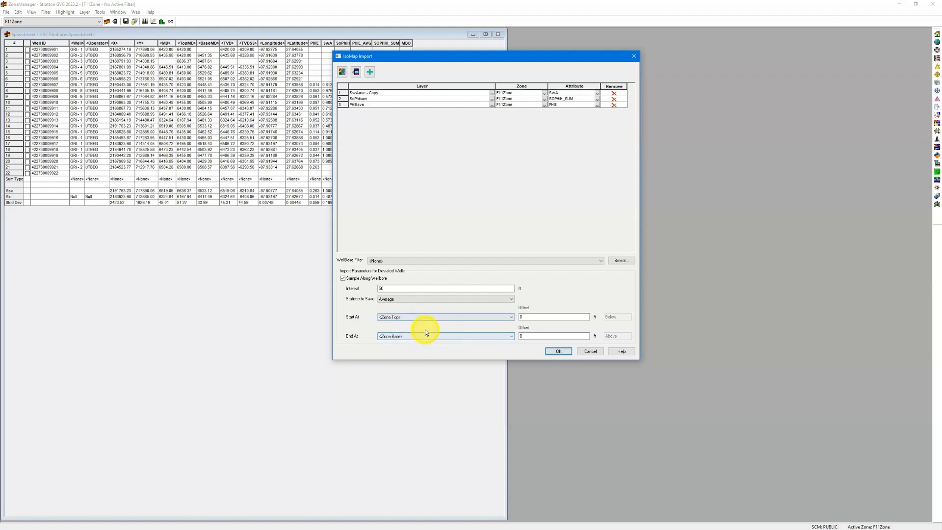
# Set sampling to start at an inclination angle of 80 degrees and end at Well Total Depth, and cancel the import.
pyautogui.click(427, 317)
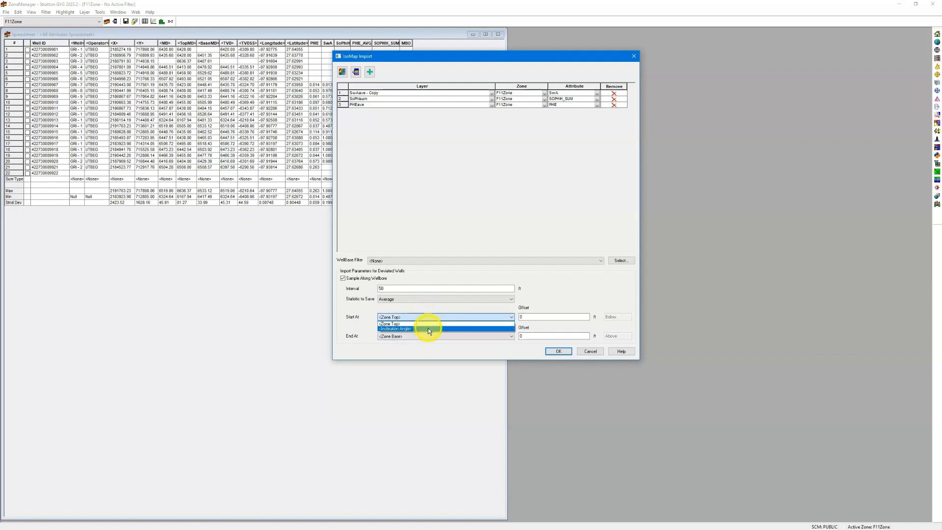
pyautogui.click(428, 328)
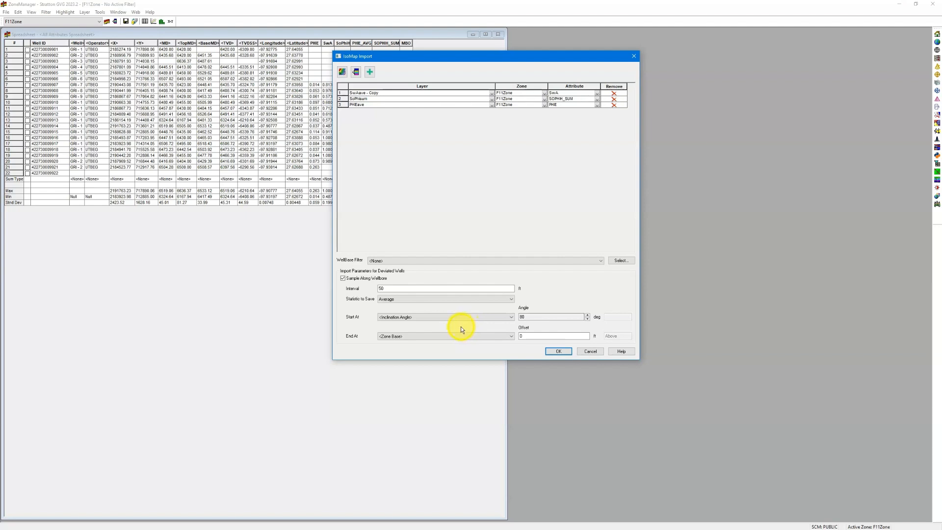
pyautogui.click(406, 317)
pyautogui.click(408, 328)
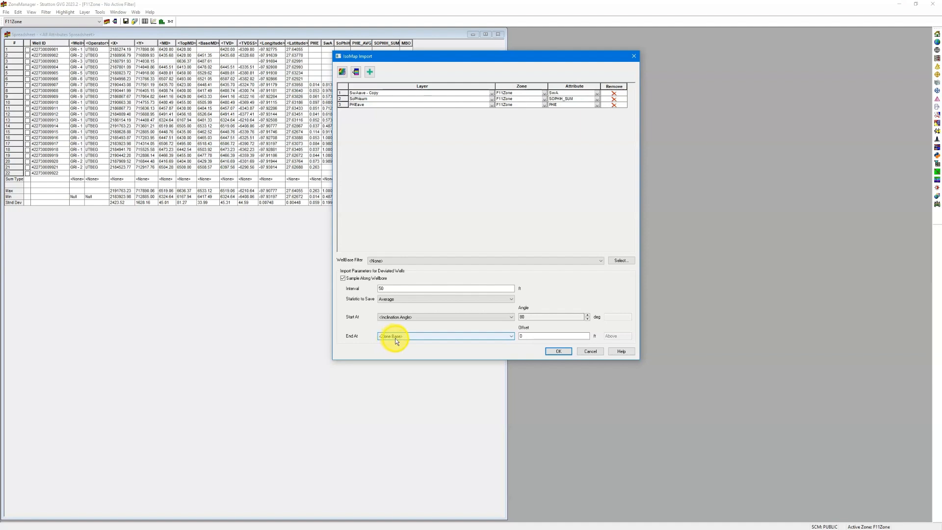
pyautogui.click(396, 338)
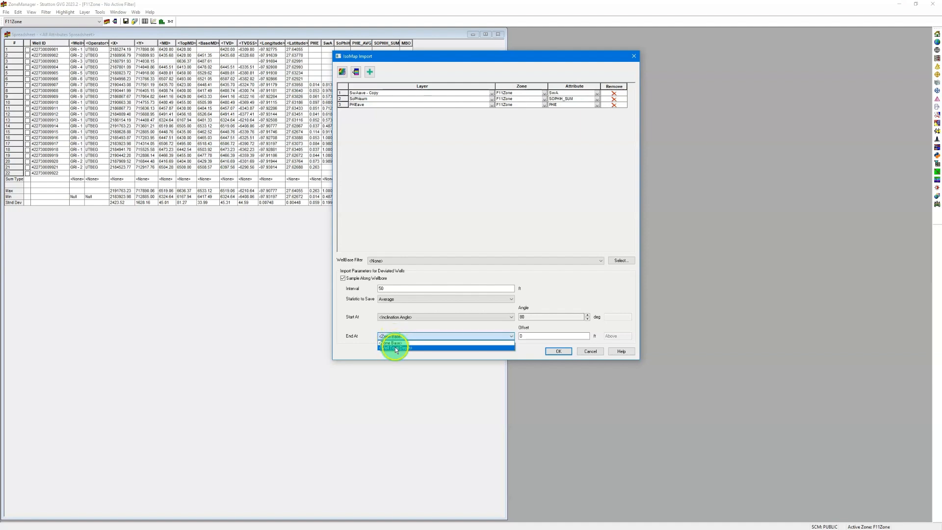
pyautogui.click(394, 344)
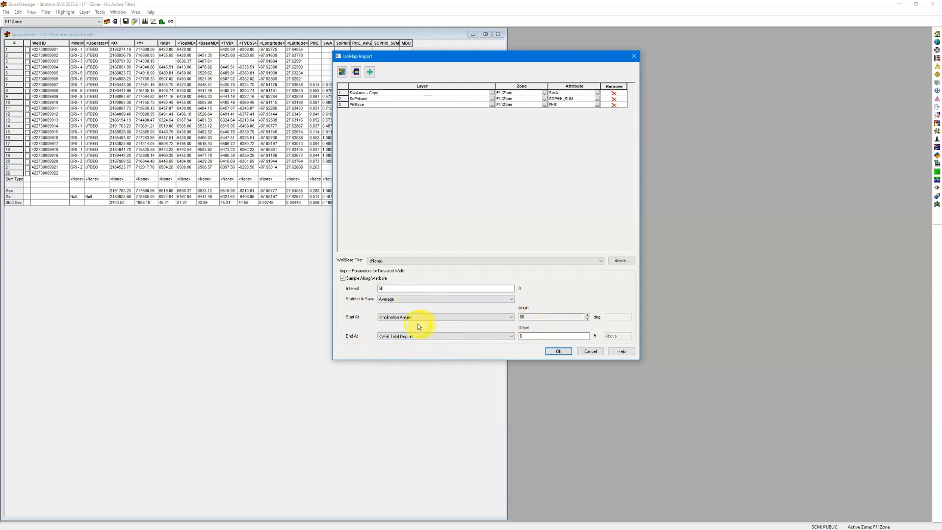
pyautogui.click(528, 318)
pyautogui.click(562, 352)
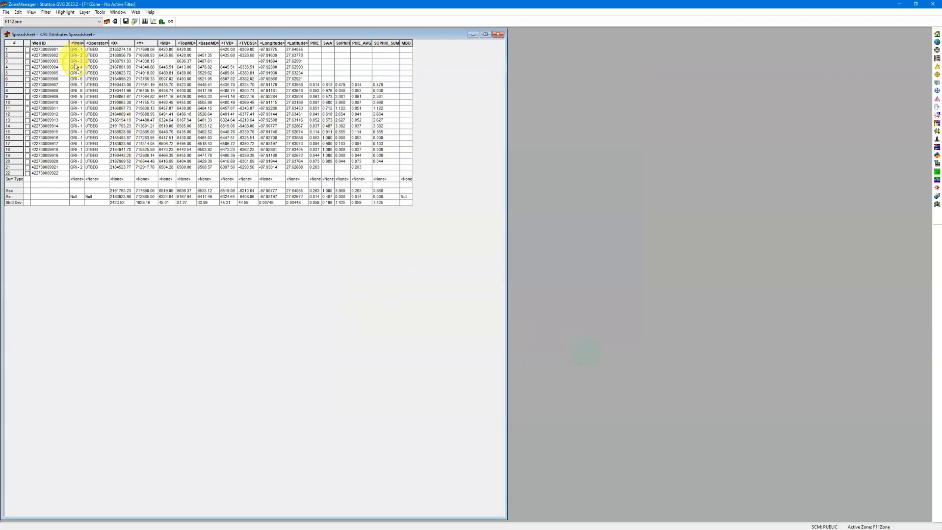
# Open IsoMap Bulk Layer Create and add layers for the F11Zone attributes MBO, PHIE, PHIE_AVG and SoPhiH.
pyautogui.click(83, 11)
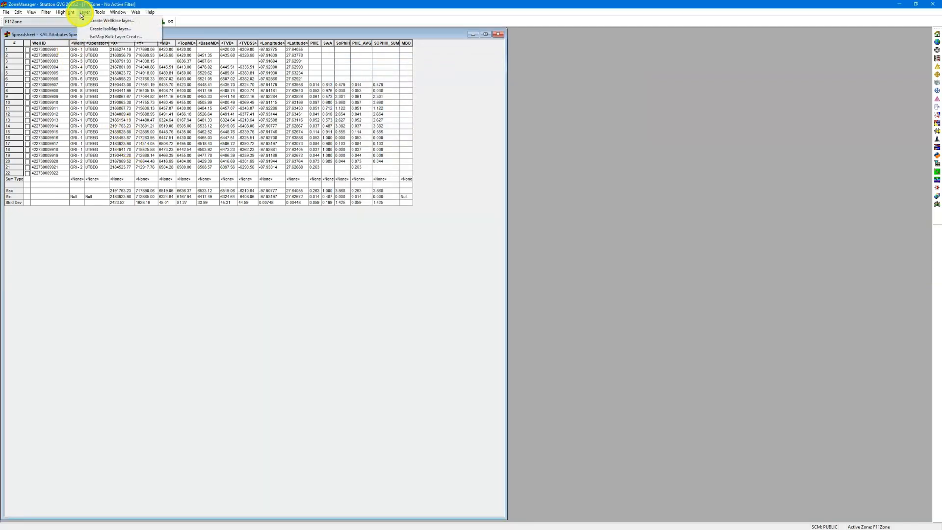
pyautogui.click(90, 38)
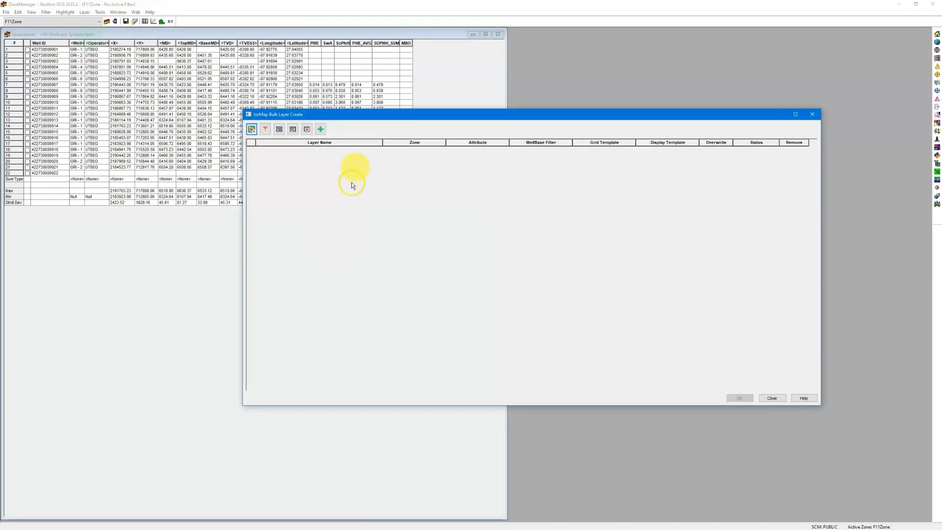
pyautogui.moveTo(360, 123); pyautogui.dragTo(279, 79)
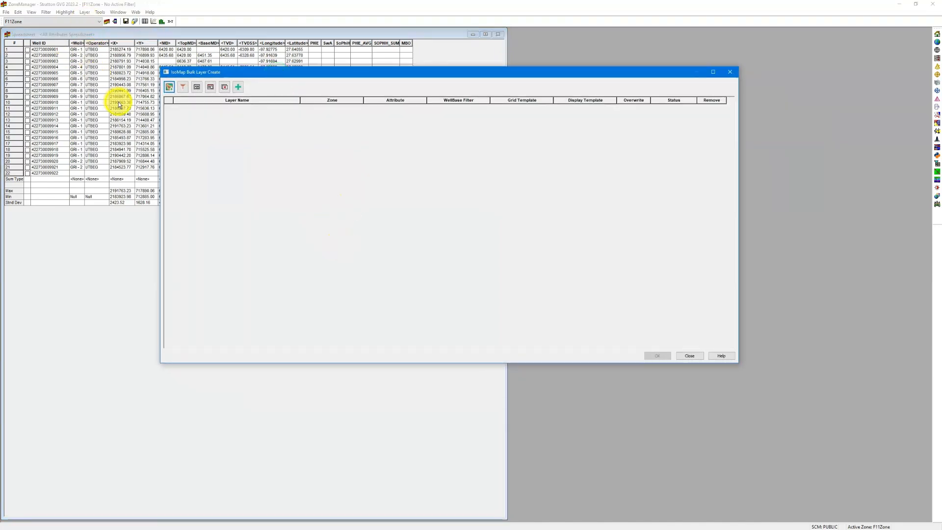
pyautogui.click(170, 88)
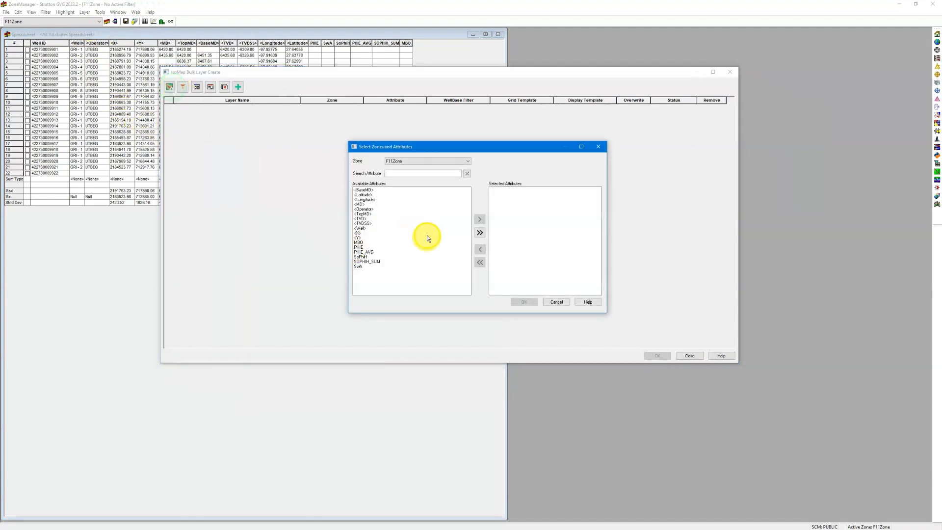
pyautogui.moveTo(358, 242); pyautogui.dragTo(368, 257)
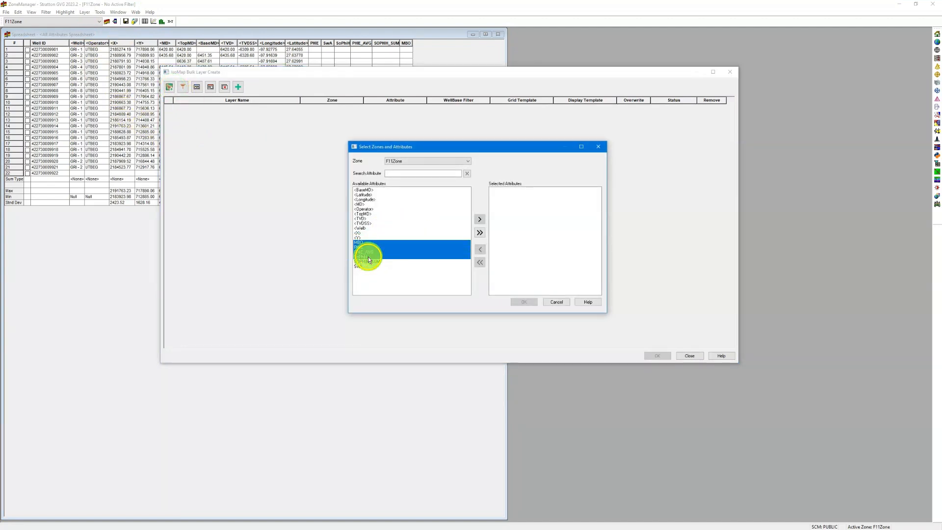
pyautogui.click(480, 222)
pyautogui.click(522, 301)
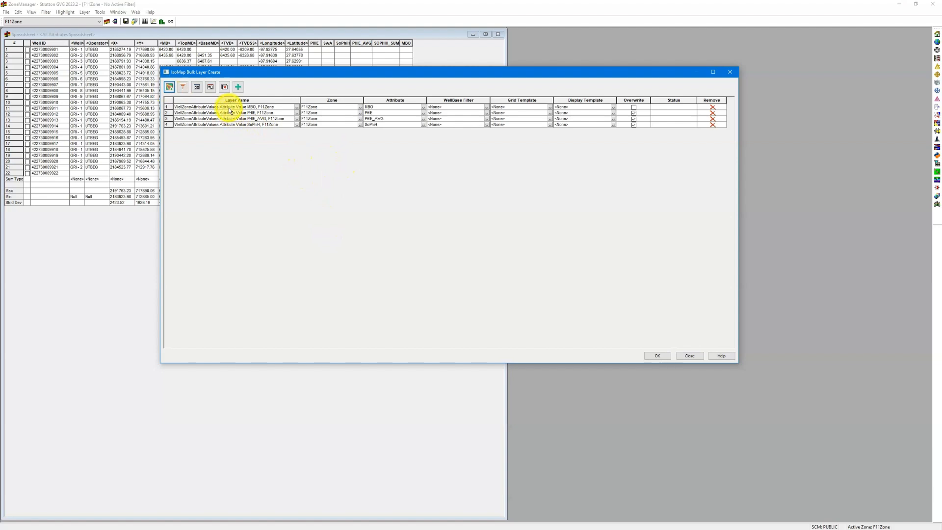
# Apply the Gas wells WellBase filter to all four layers, review the name and filter choices, and close without creating the layers.
pyautogui.click(297, 107)
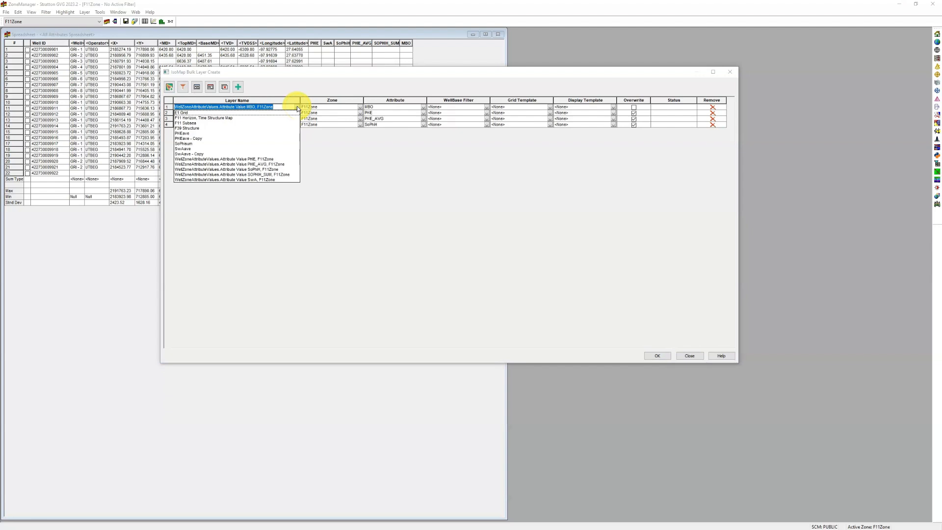
pyautogui.click(297, 107)
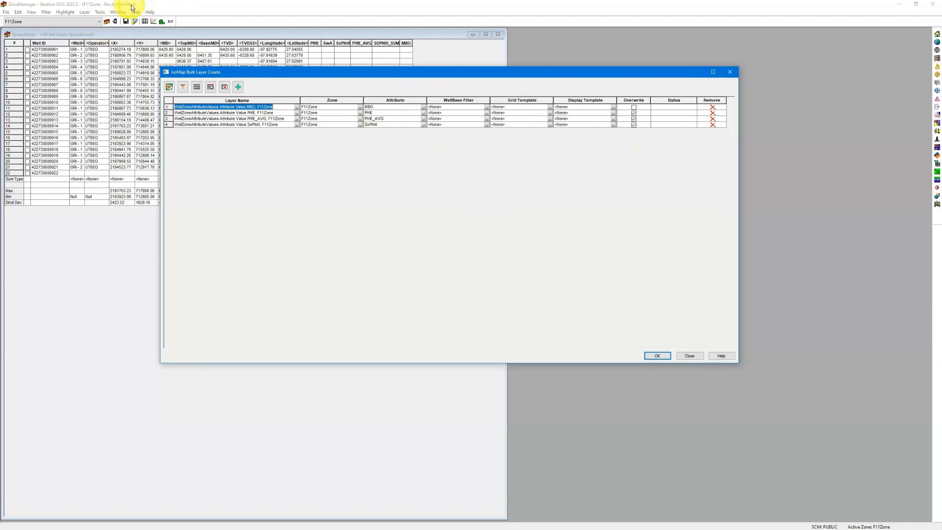
pyautogui.click(187, 88)
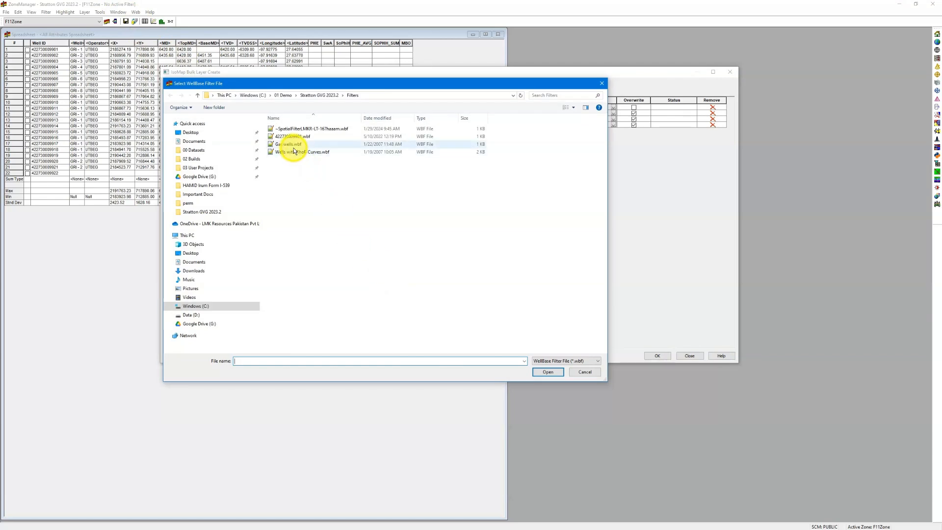
pyautogui.doubleClick(290, 144)
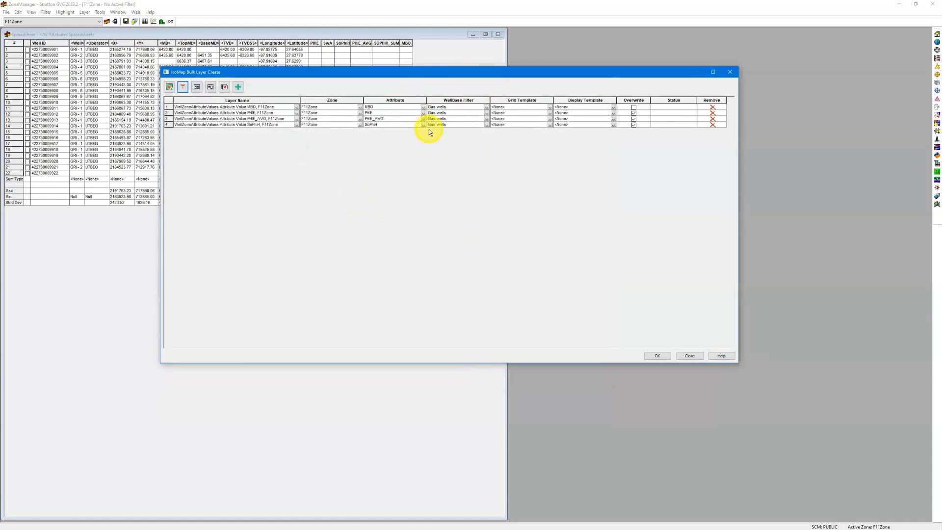
pyautogui.click(486, 120)
pyautogui.click(487, 119)
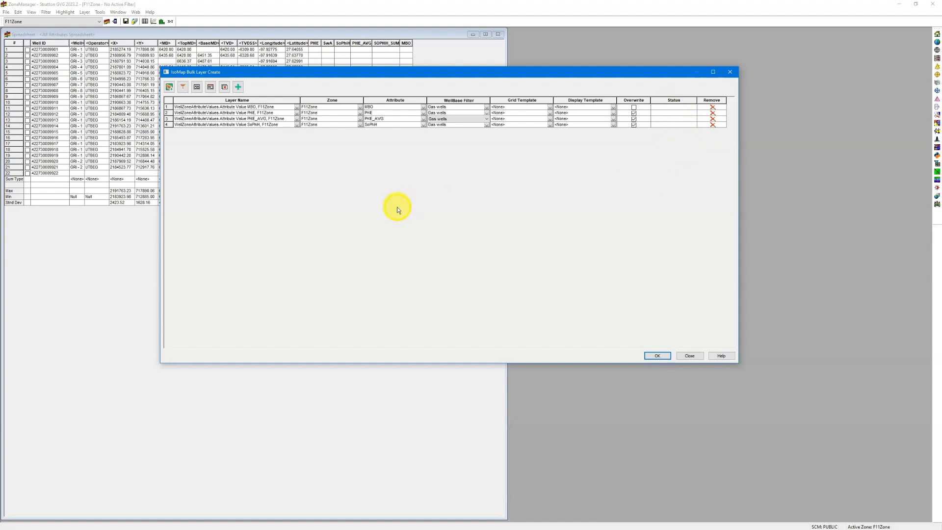
pyautogui.click(689, 357)
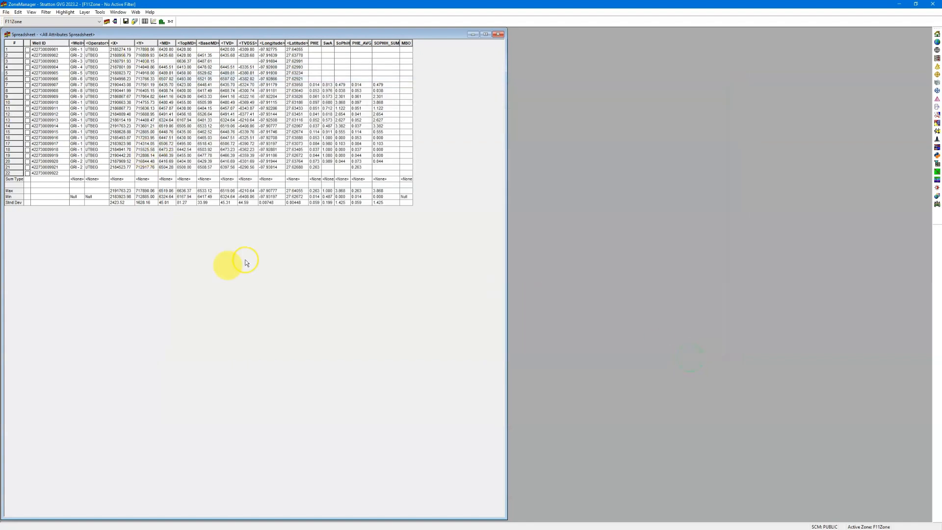
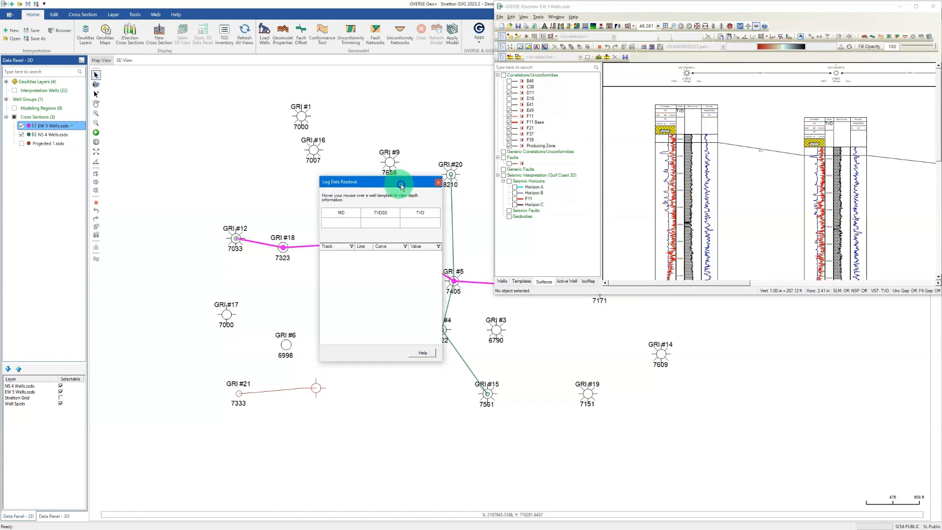
# Move the Log Data Readout aside and look along the wells of the EW 5 Wells cross section in GVERSE XSection.
pyautogui.moveTo(397, 181); pyautogui.dragTo(425, 176)
pyautogui.click(674, 175)
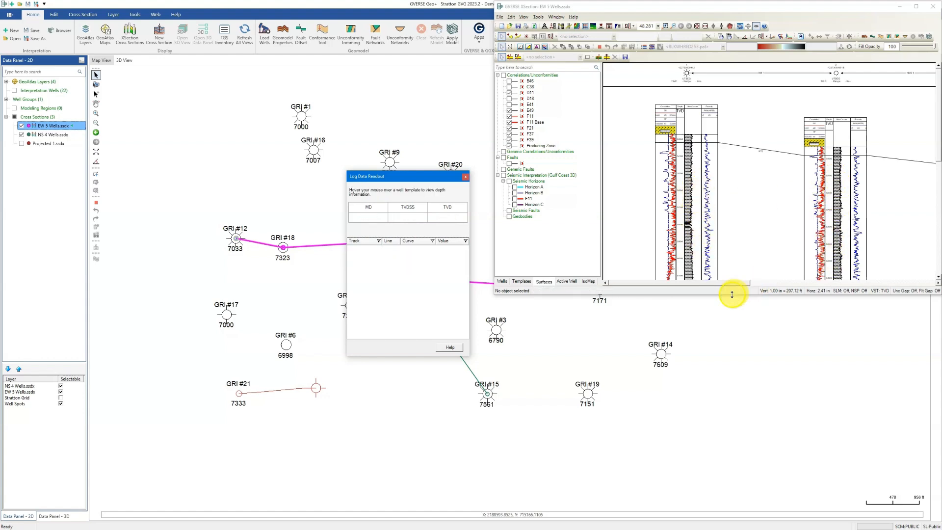
pyautogui.moveTo(733, 284); pyautogui.dragTo(847, 277)
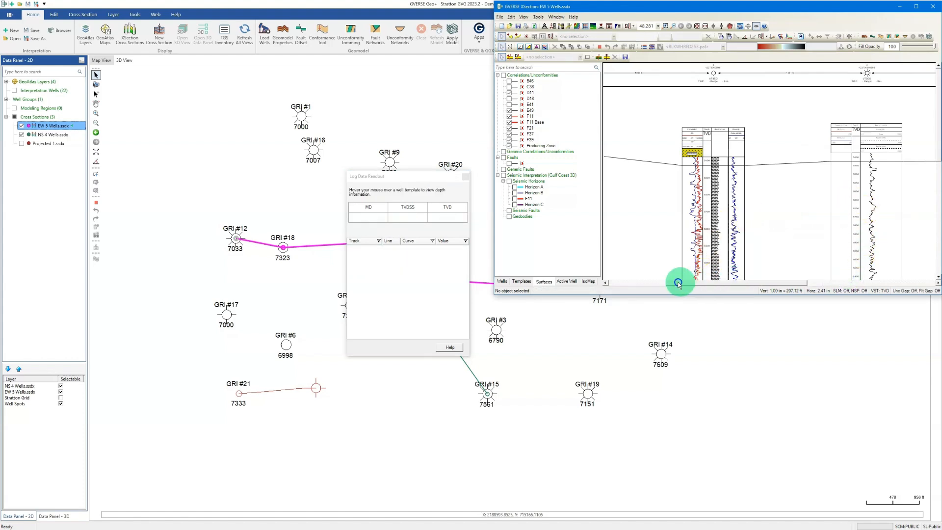
pyautogui.click(622, 284)
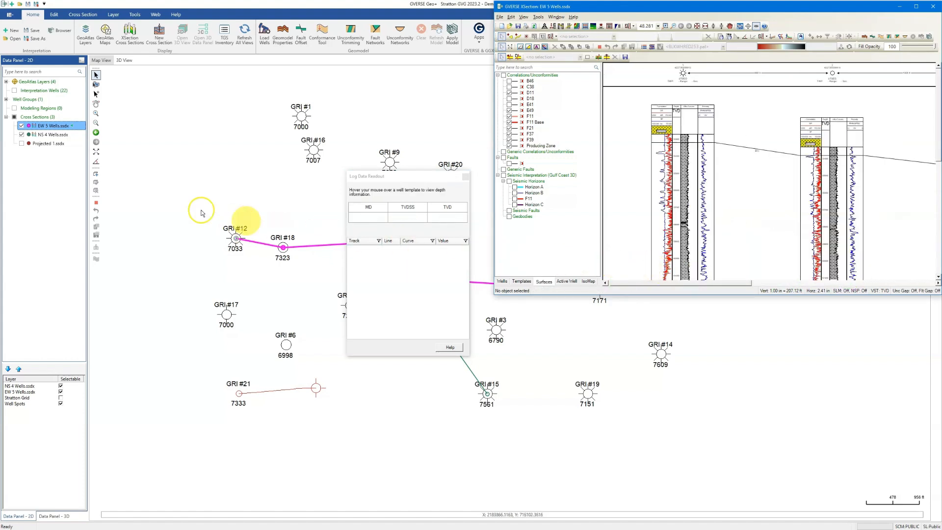
# Display the NS 4 Wells cross section together with the EW 5 Wells cross section.
pyautogui.doubleClick(47, 136)
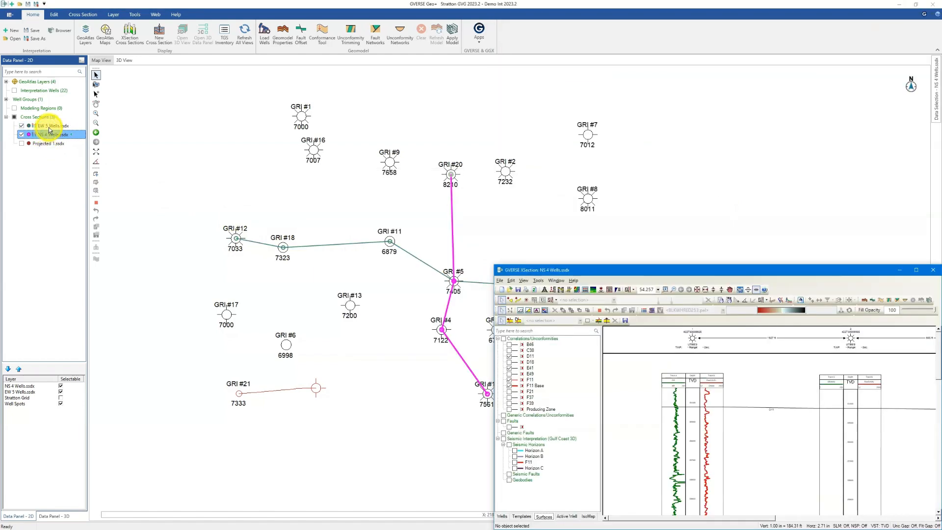
pyautogui.doubleClick(49, 127)
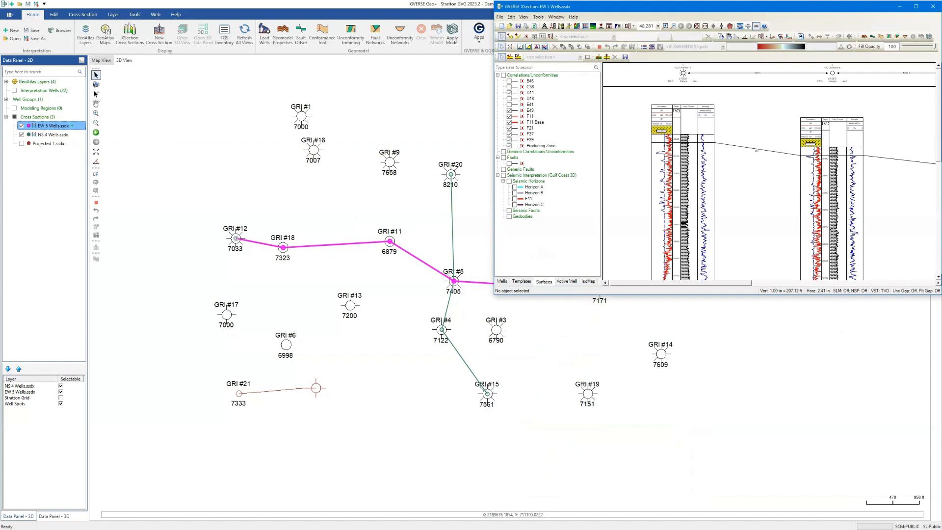
pyautogui.hotkey('alt', 'Tab')
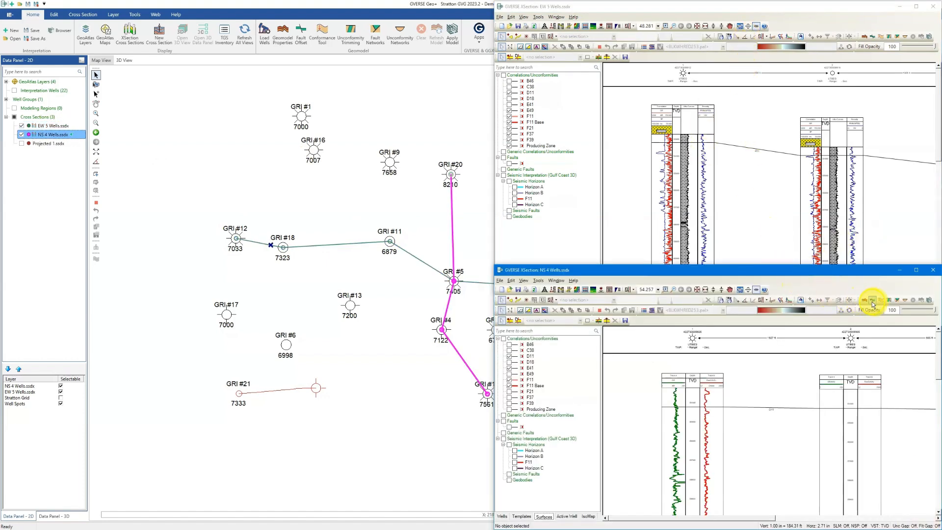
pyautogui.click(758, 290)
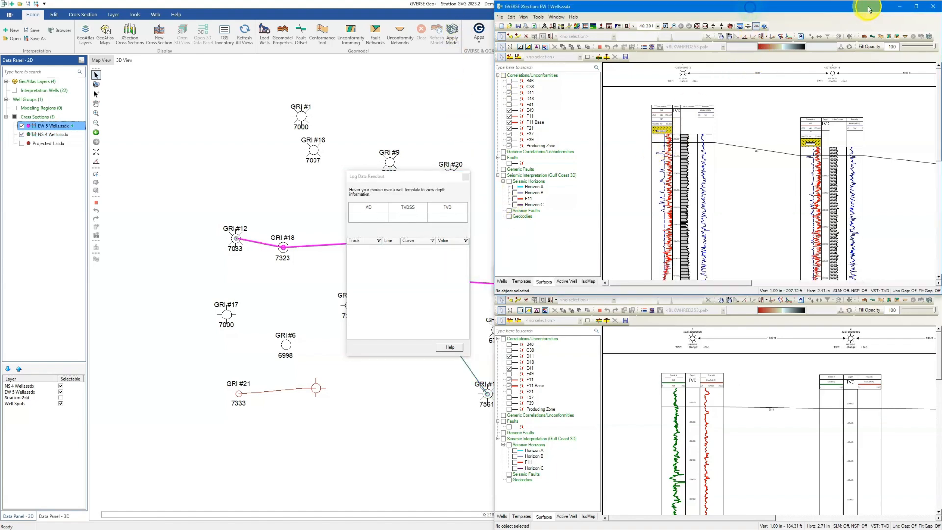
# View the EW 5 Wells cross section full screen, show its list of wells, and restore the window size.
pyautogui.click(916, 6)
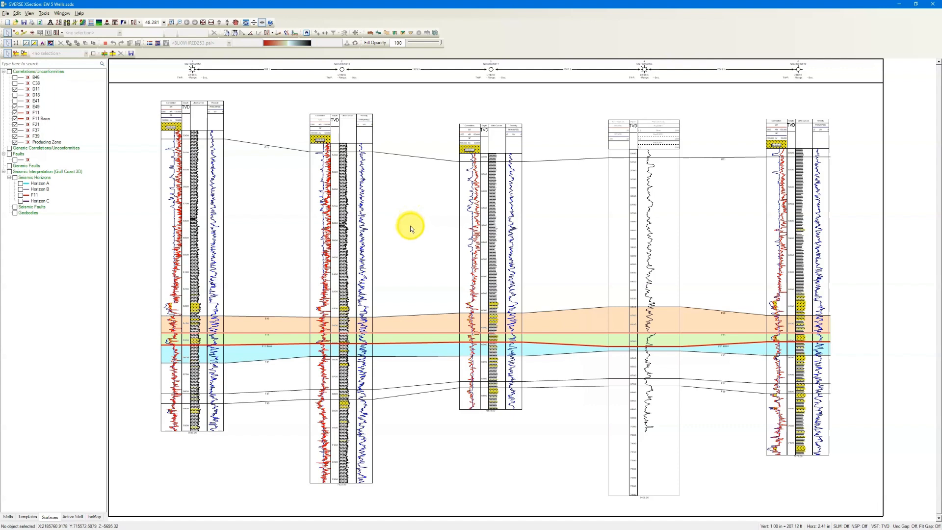
pyautogui.click(8, 517)
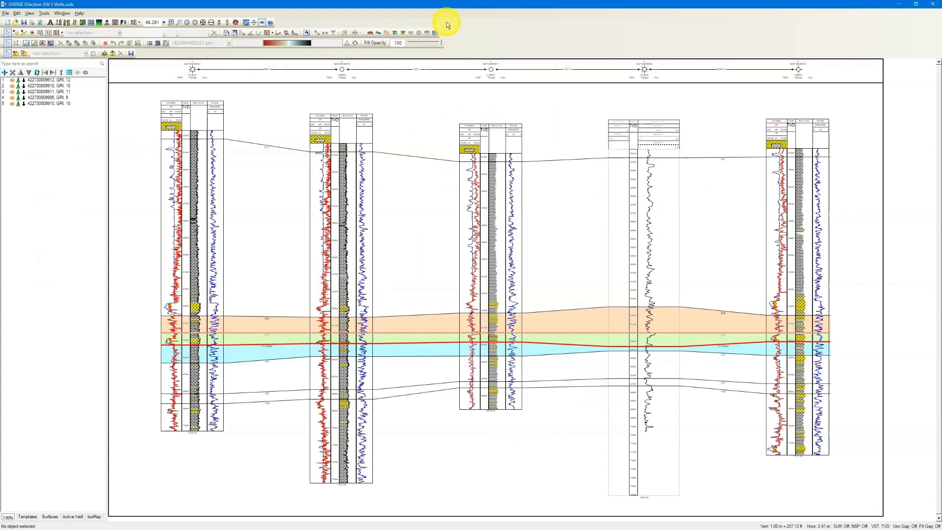
pyautogui.click(917, 5)
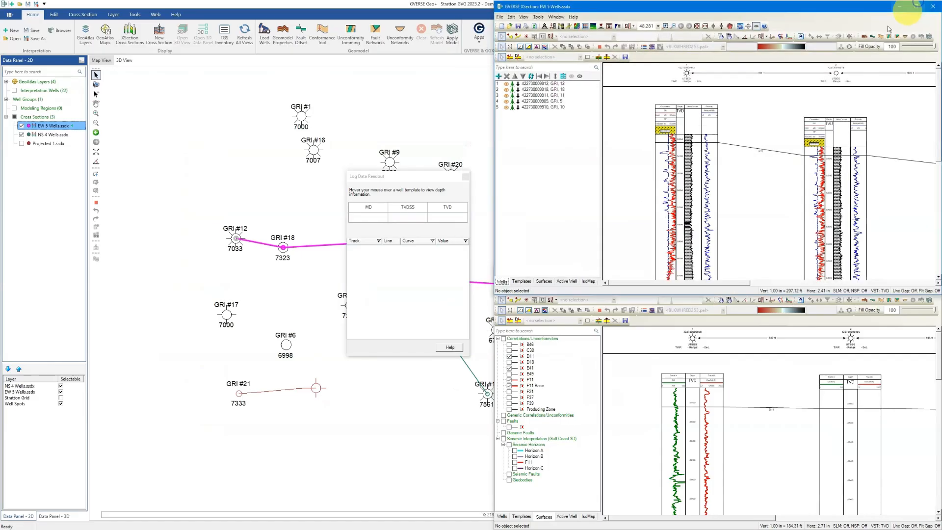
# Close the Log Data Readout and enlarge the EW 5 Wells cross section window downward beside the repositioned map.
pyautogui.click(466, 181)
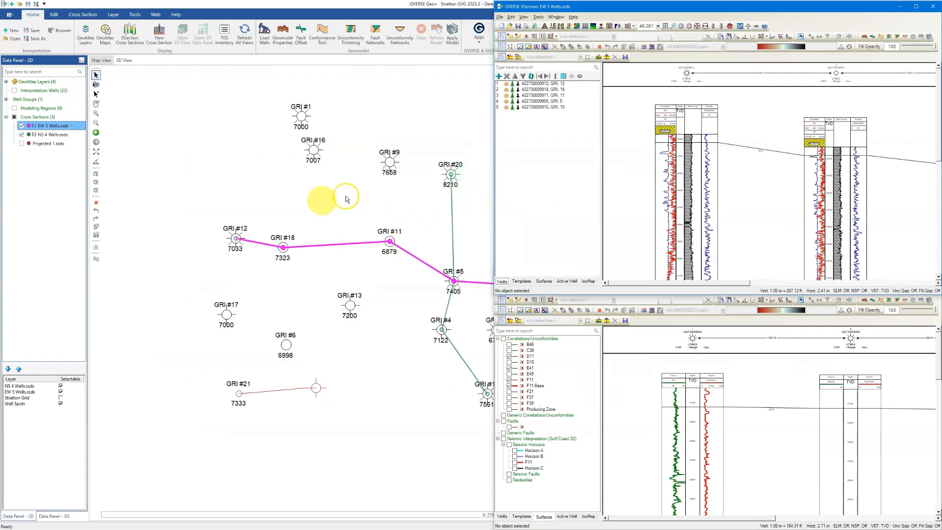
pyautogui.click(365, 306)
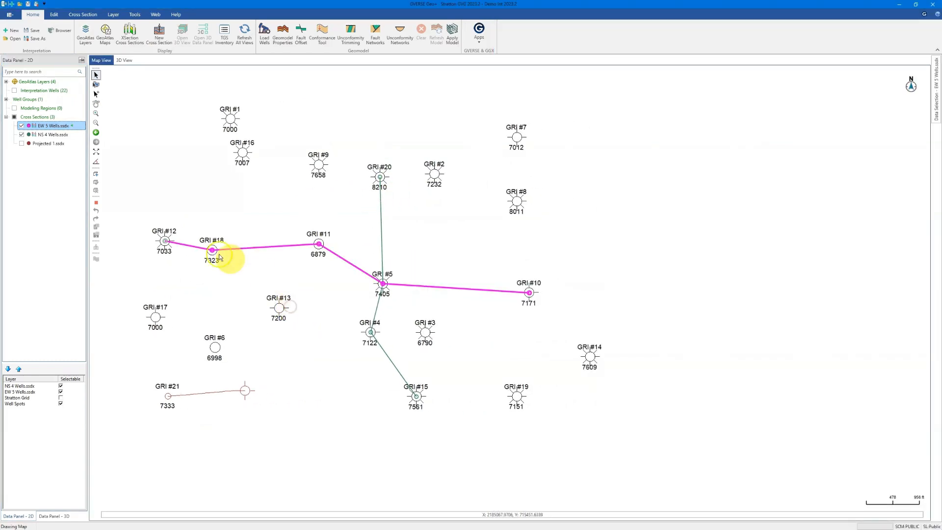
pyautogui.doubleClick(54, 126)
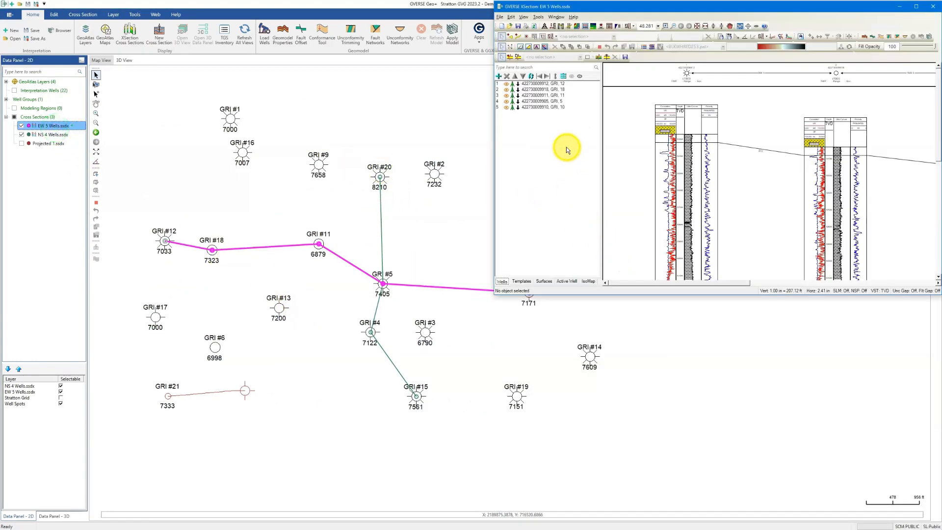
pyautogui.moveTo(684, 297); pyautogui.dragTo(698, 423)
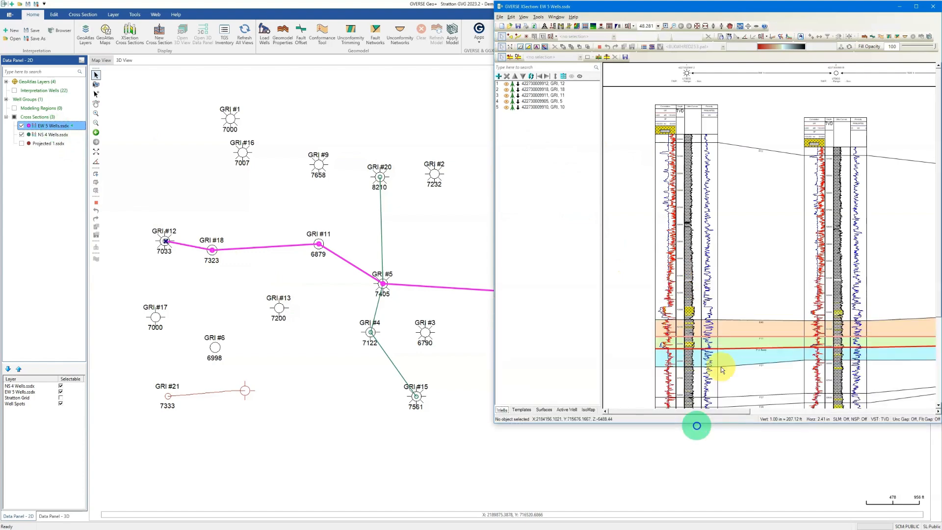
# Hide well GRI 5 in the EW 5 Wells cross section, inspect the neighbouring wells, and show it again.
pyautogui.moveTo(801, 263); pyautogui.dragTo(745, 265)
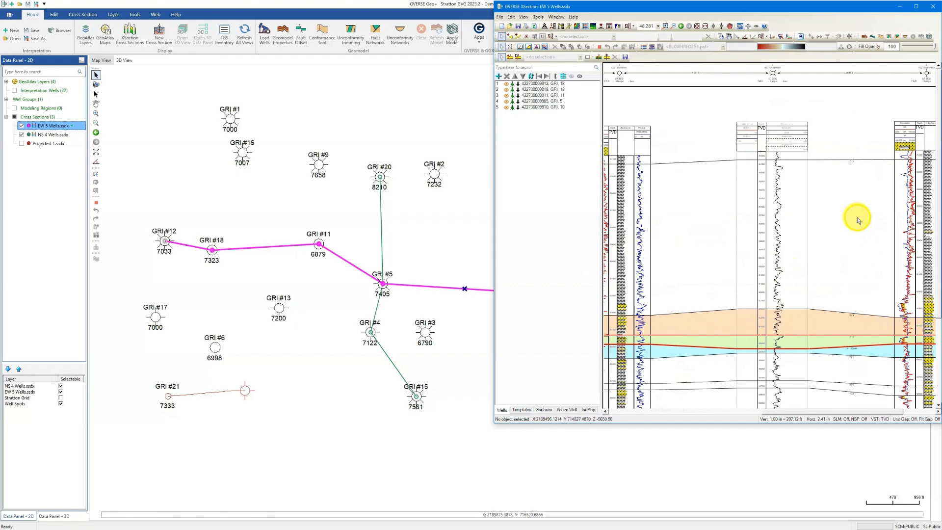
pyautogui.click(507, 101)
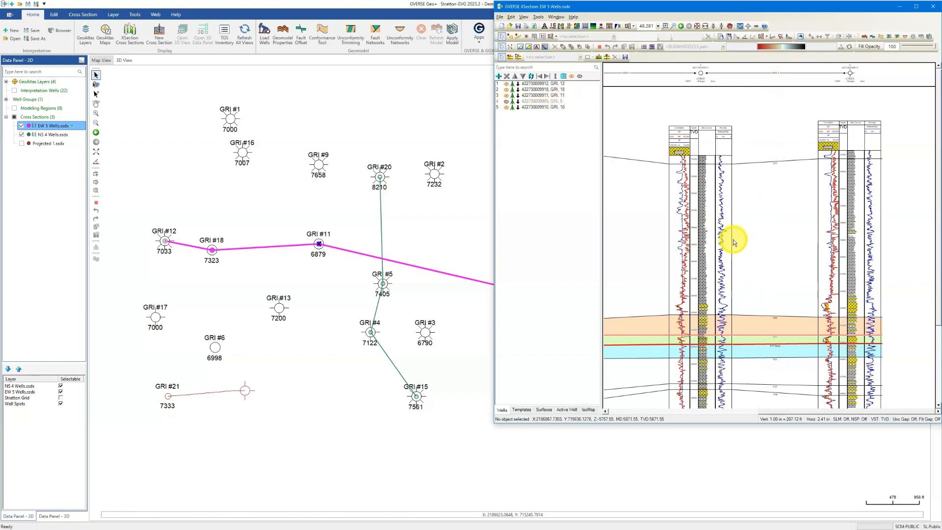
pyautogui.moveTo(733, 240); pyautogui.dragTo(892, 216)
pyautogui.moveTo(787, 222); pyautogui.dragTo(721, 262)
pyautogui.moveTo(881, 257); pyautogui.dragTo(836, 261)
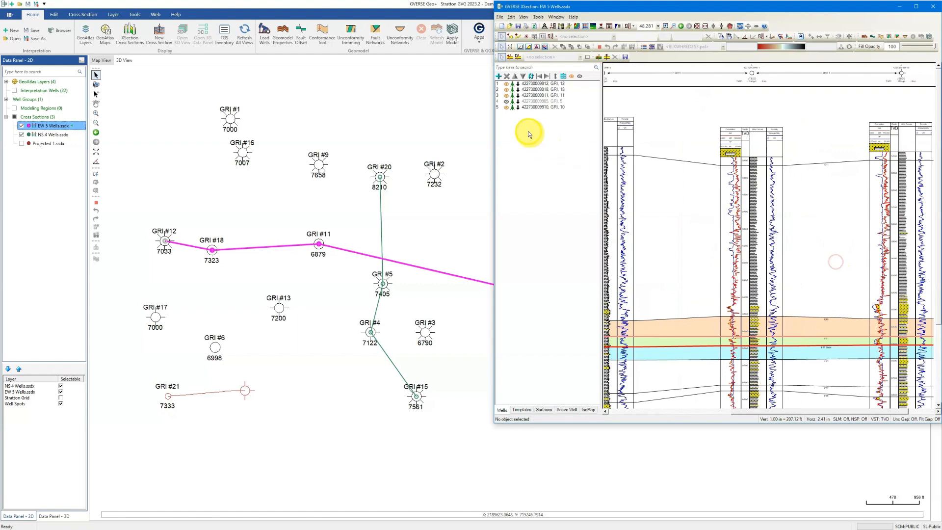
pyautogui.click(506, 102)
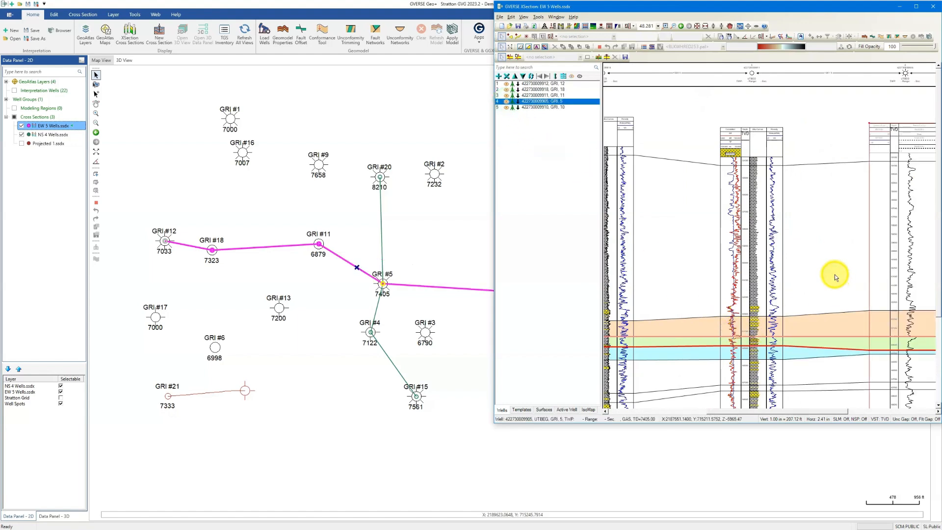
pyautogui.moveTo(834, 275); pyautogui.dragTo(753, 275)
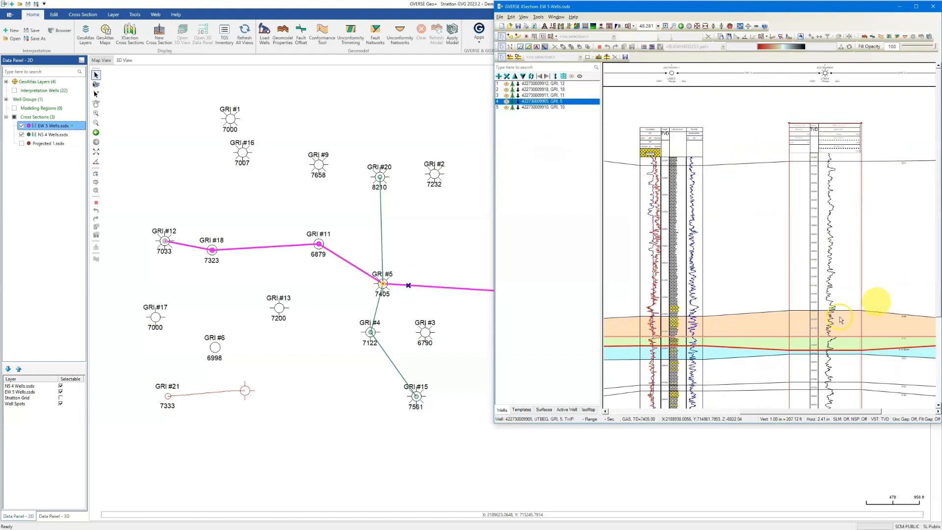
# Hide wells GRI 5, GRI 11 and GRI 18 in the EW 5 Wells cross section, and show GRI 11 again.
pyautogui.click(506, 101)
pyautogui.click(507, 95)
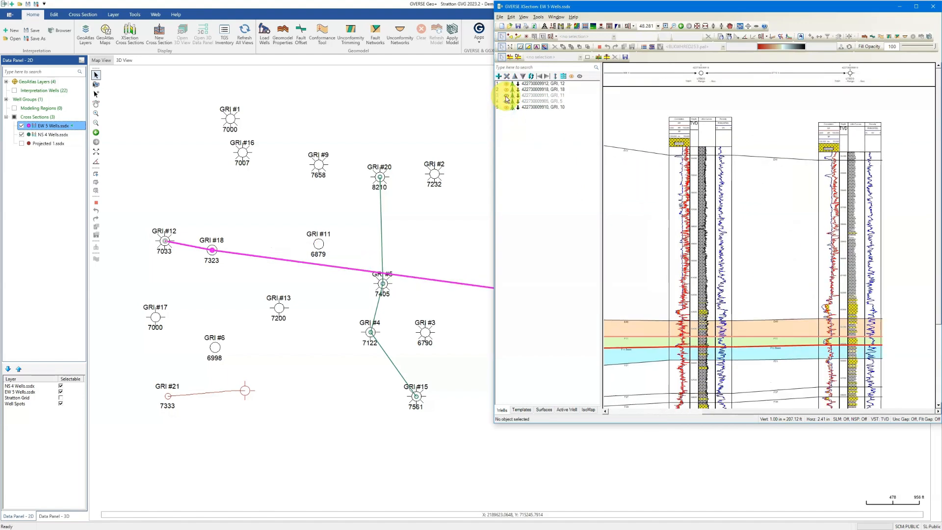
pyautogui.click(507, 90)
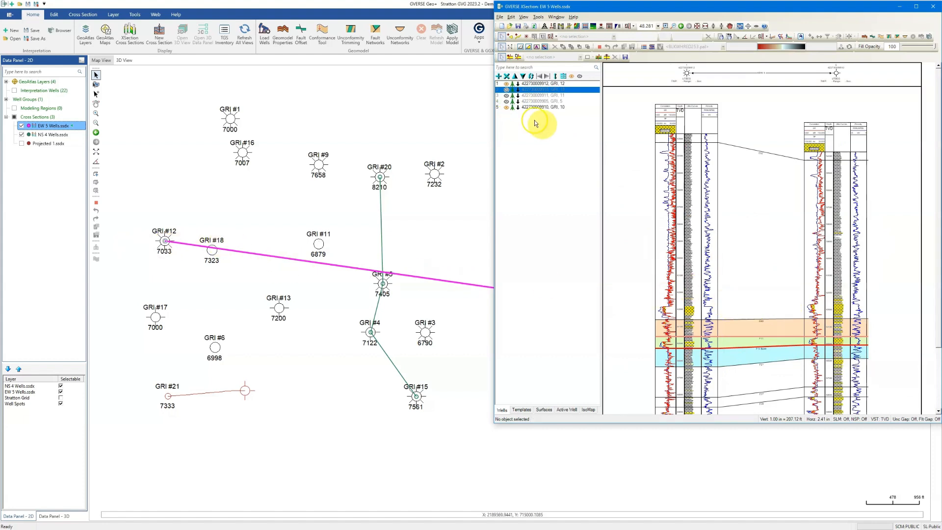
pyautogui.click(507, 96)
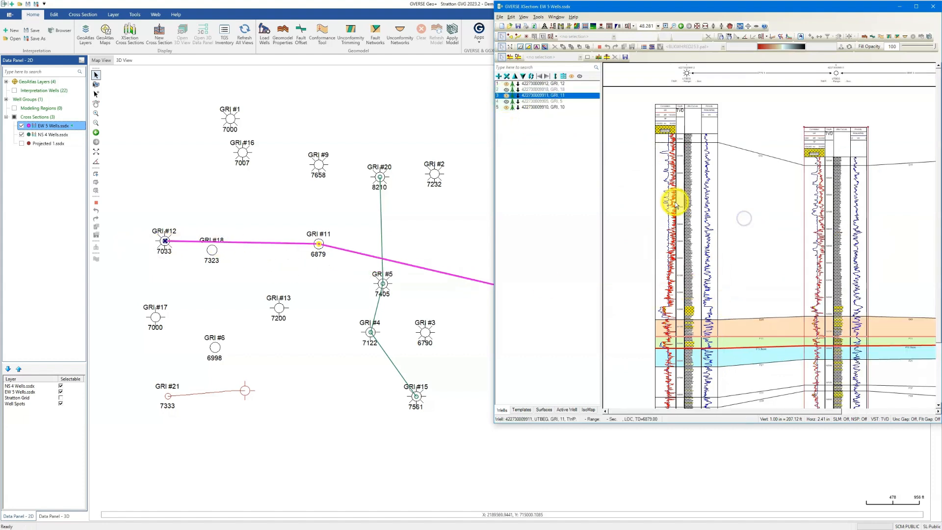
# Show wells GRI 18 and GRI 5 again in the EW 5 Wells cross section and bring GRI 5 into view.
pyautogui.click(506, 90)
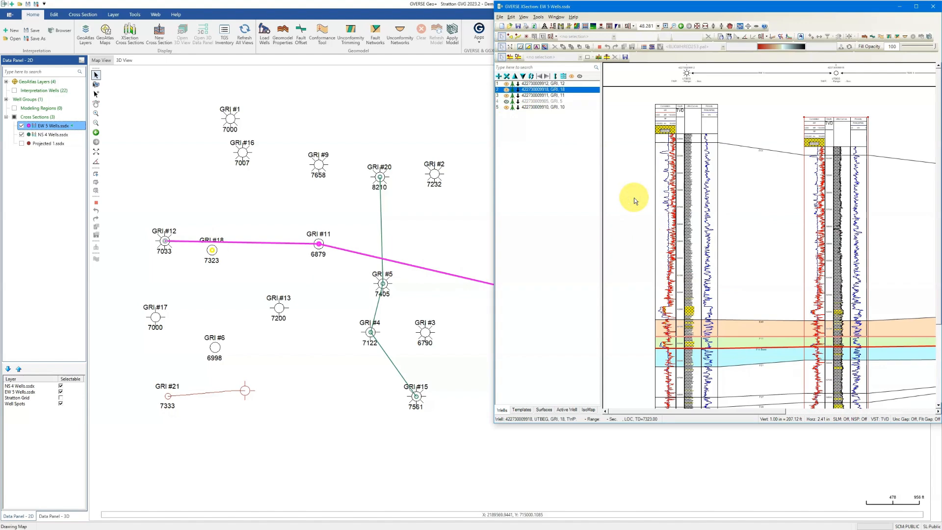
pyautogui.click(507, 101)
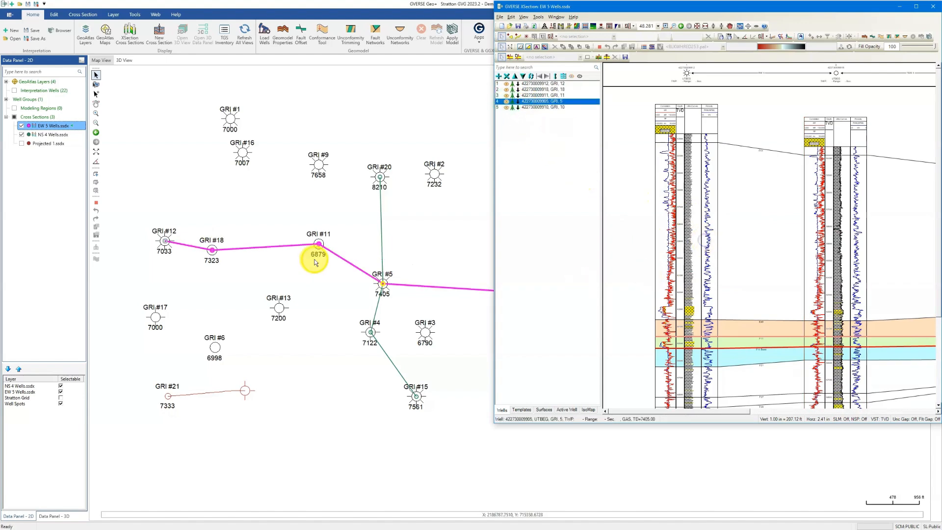
pyautogui.moveTo(784, 269); pyautogui.dragTo(626, 269)
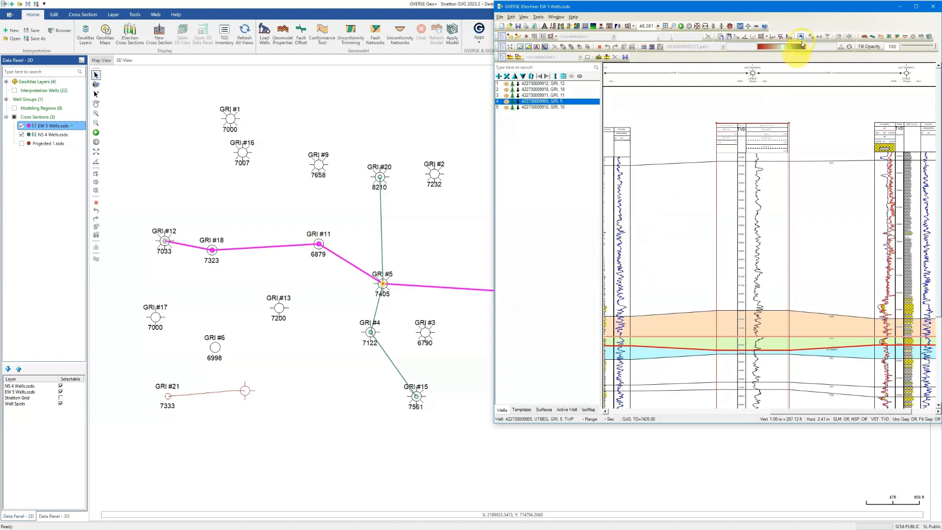
# Move the EW 5 Wells cross section window over the map and maximize it to view all five wells.
pyautogui.moveTo(814, 11); pyautogui.dragTo(628, 60)
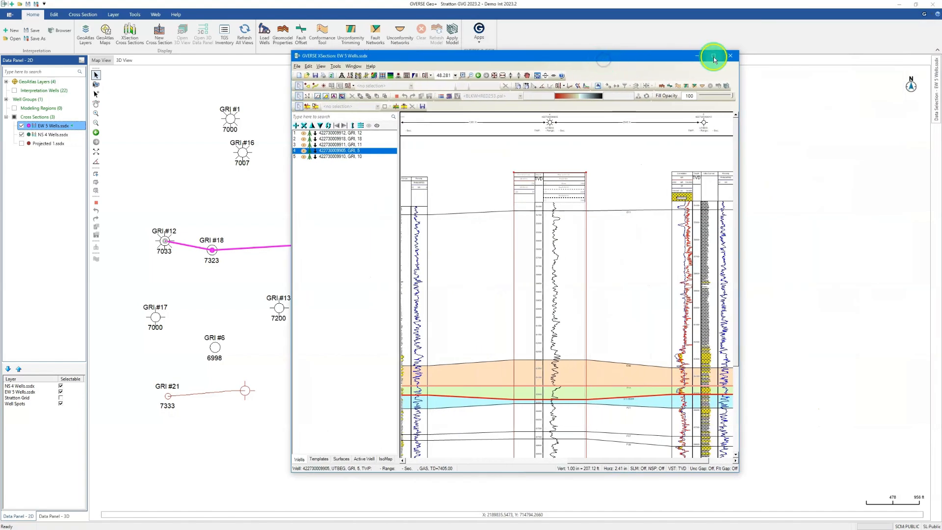
pyautogui.click(732, 55)
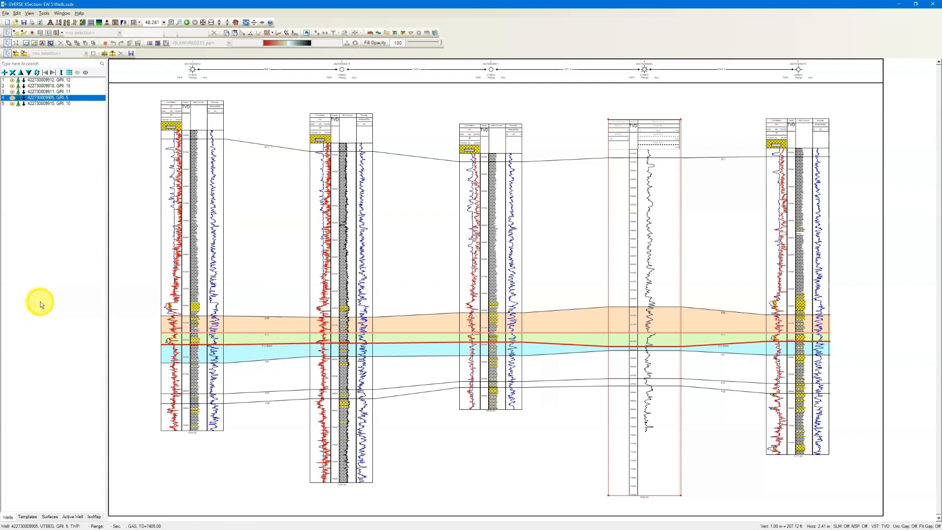
pyautogui.scroll(-1, 293, 270)
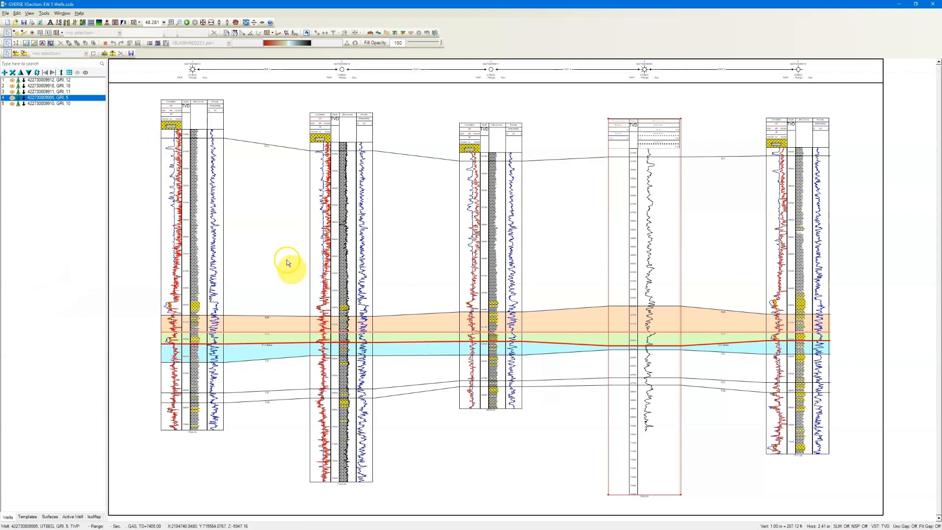
# Turn off the correlation line for surface F37 in the cross-section display preferences and apply the change.
pyautogui.click(66, 23)
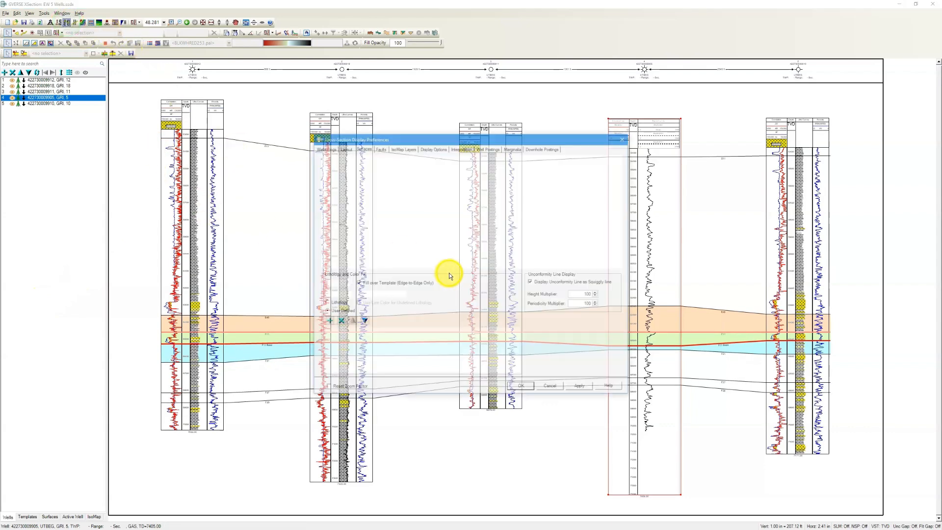
pyautogui.moveTo(455, 143); pyautogui.dragTo(572, 103)
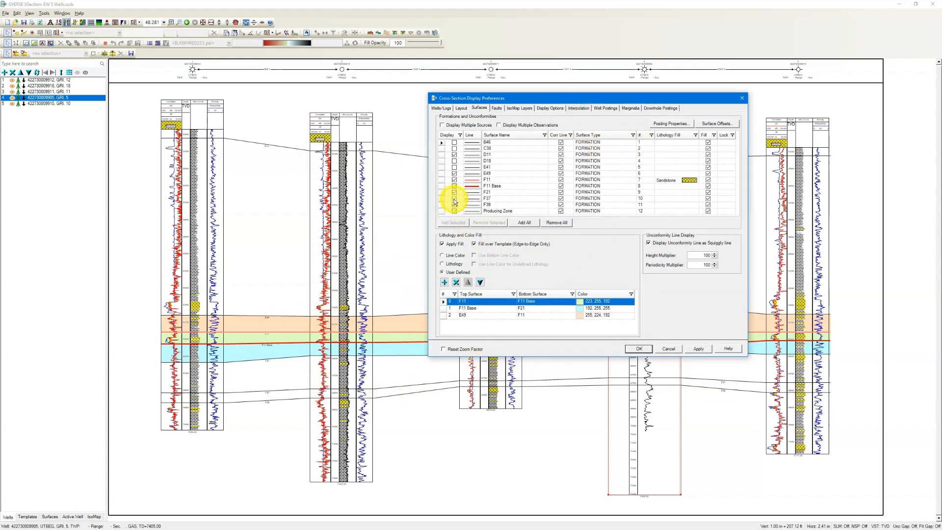
pyautogui.click(561, 198)
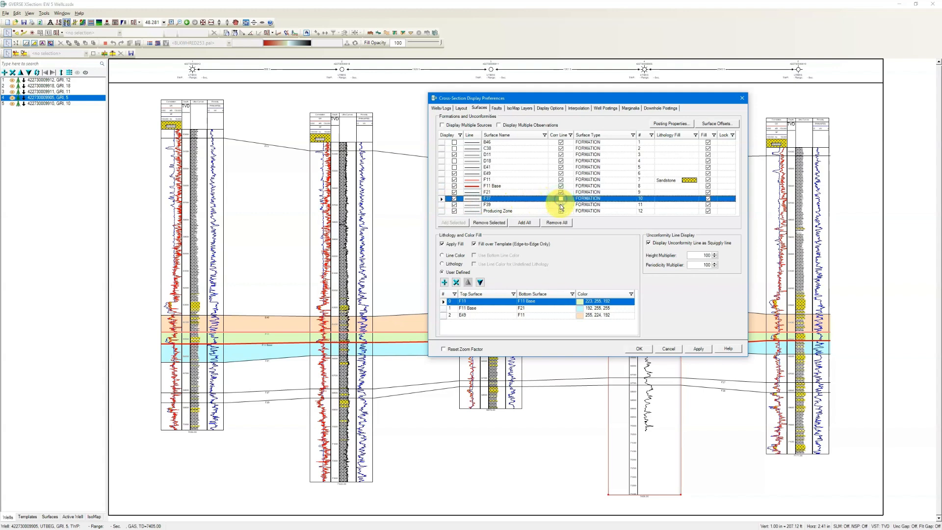
pyautogui.click(701, 348)
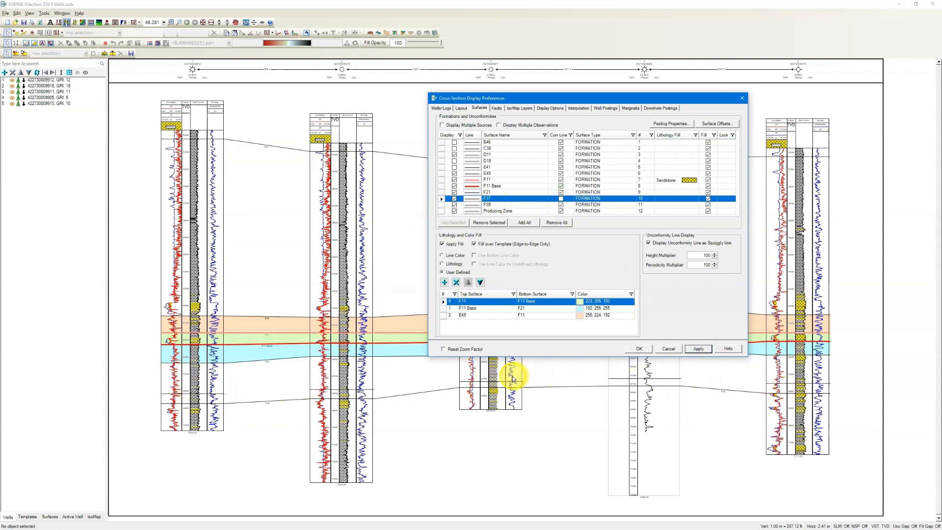
# Enable the display of multiple observations for the surfaces and inspect the additional picks in well GRI 5 between F11 and F39.
pyautogui.click(459, 124)
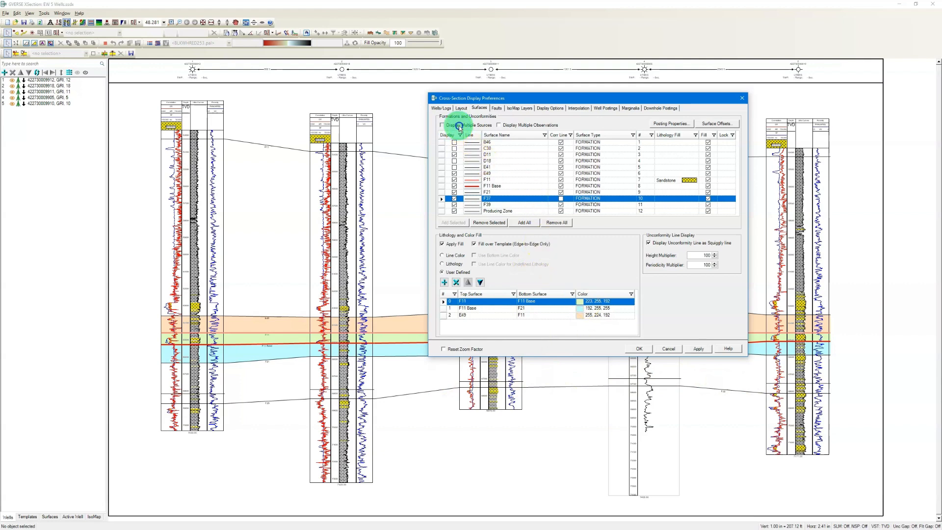
pyautogui.click(509, 126)
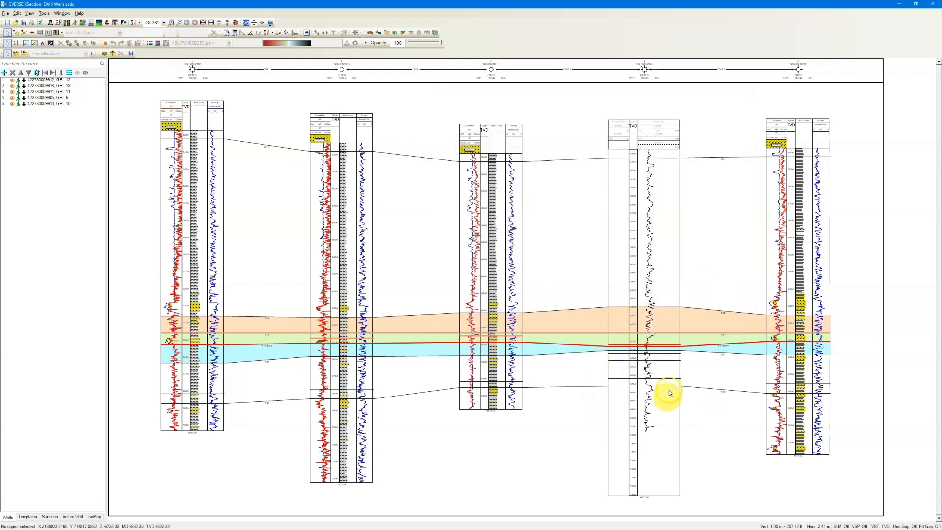
pyautogui.scroll(5, 655, 389)
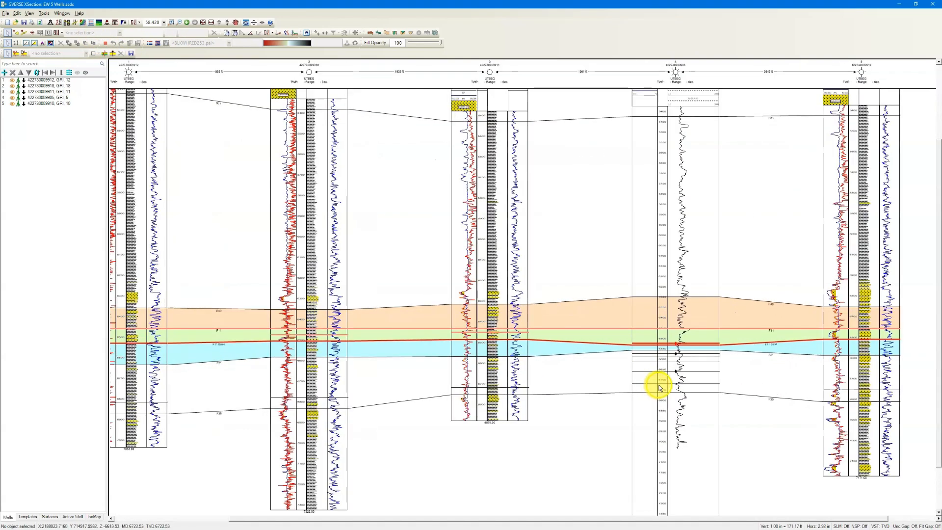
pyautogui.moveTo(649, 364); pyautogui.dragTo(551, 280)
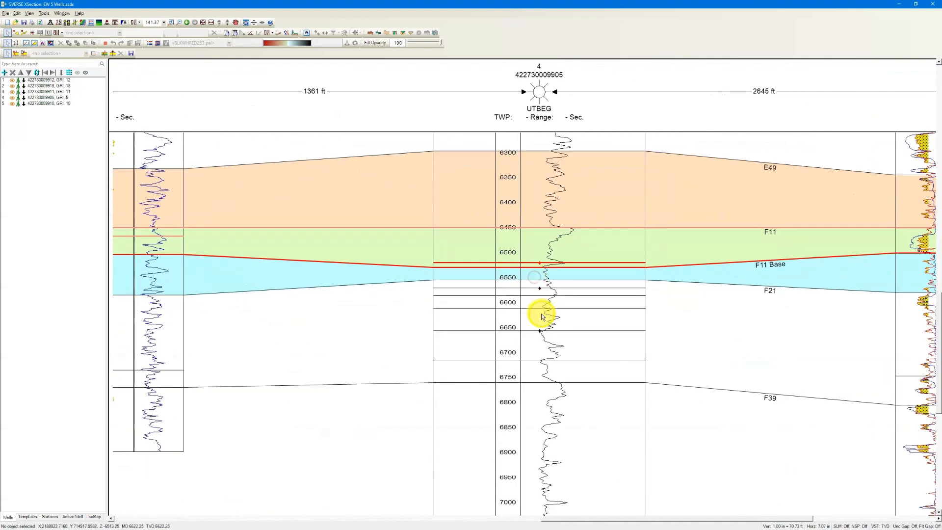
pyautogui.scroll(1, 544, 309)
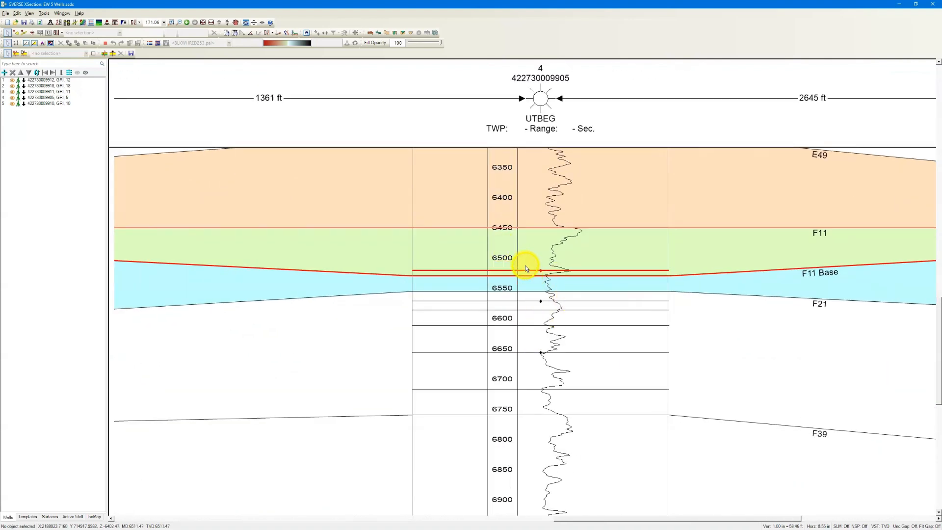
# Disable the display of multiple surface observations, apply it, and close the cross-section display preferences.
pyautogui.click(73, 23)
pyautogui.click(388, 168)
pyautogui.click(581, 387)
pyautogui.moveTo(496, 140); pyautogui.dragTo(378, 121)
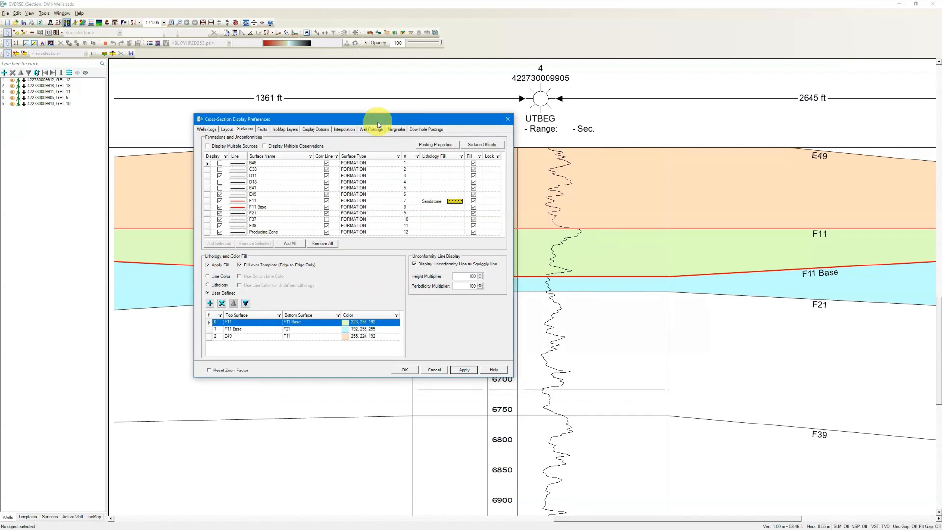
pyautogui.click(508, 119)
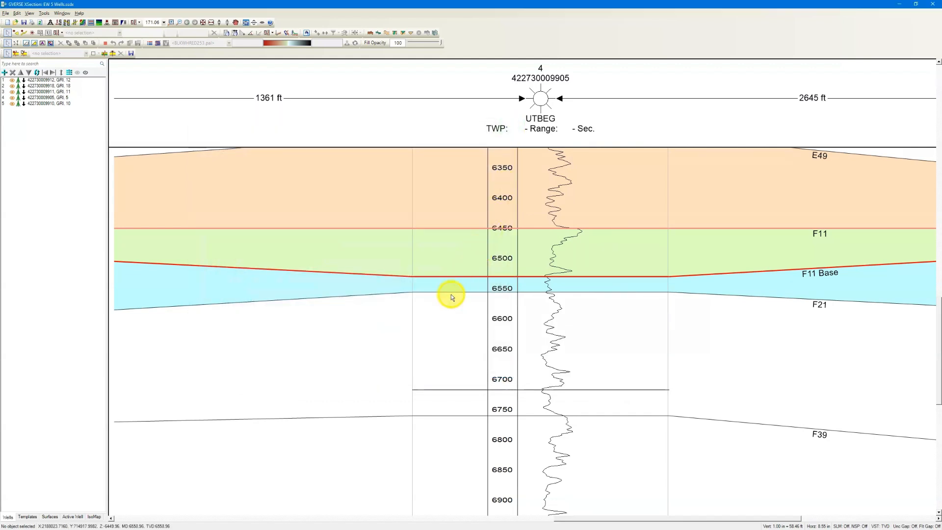
# Examine the formation correlations and colour fills from GRI 12 to GRI 10 across the cross section at several zoom levels.
pyautogui.scroll(-5, 452, 297)
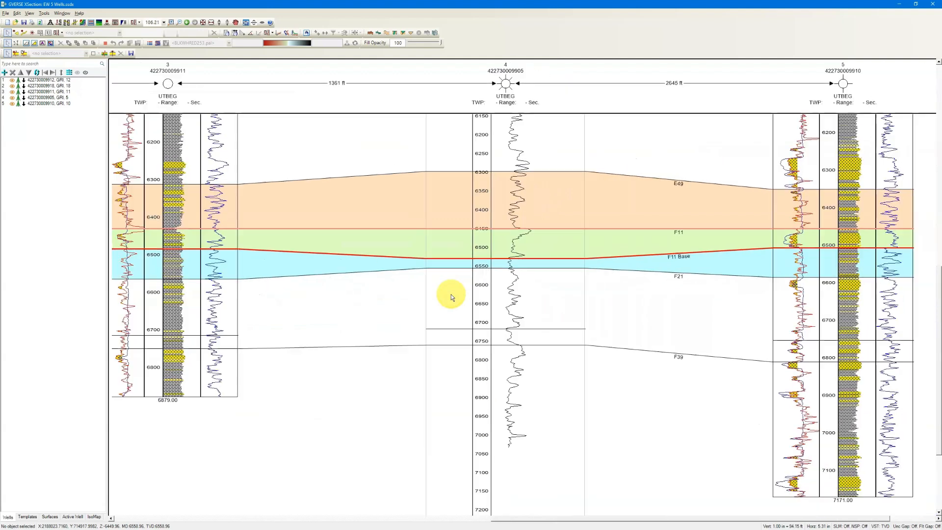
pyautogui.scroll(-1, 452, 297)
pyautogui.moveTo(385, 293); pyautogui.dragTo(736, 310)
pyautogui.scroll(-1, 441, 294)
pyautogui.scroll(-3, 440, 293)
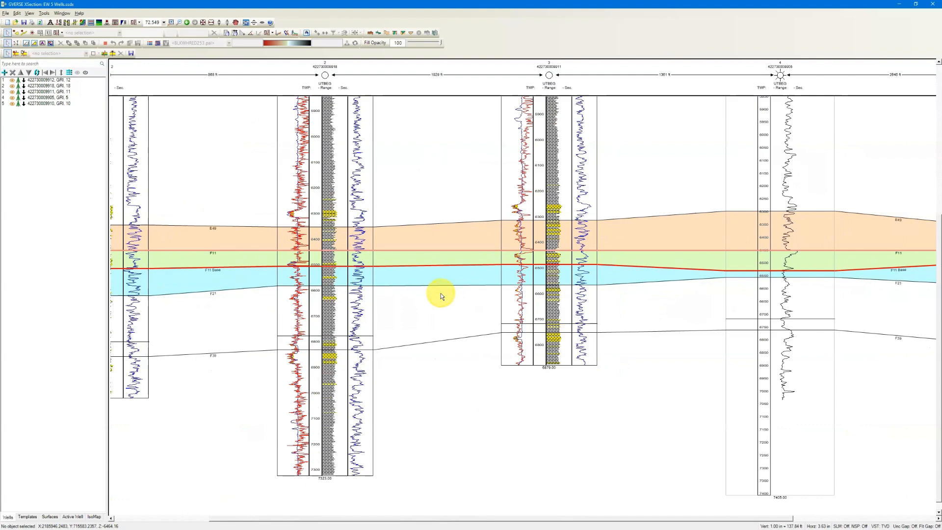
pyautogui.scroll(4, 441, 293)
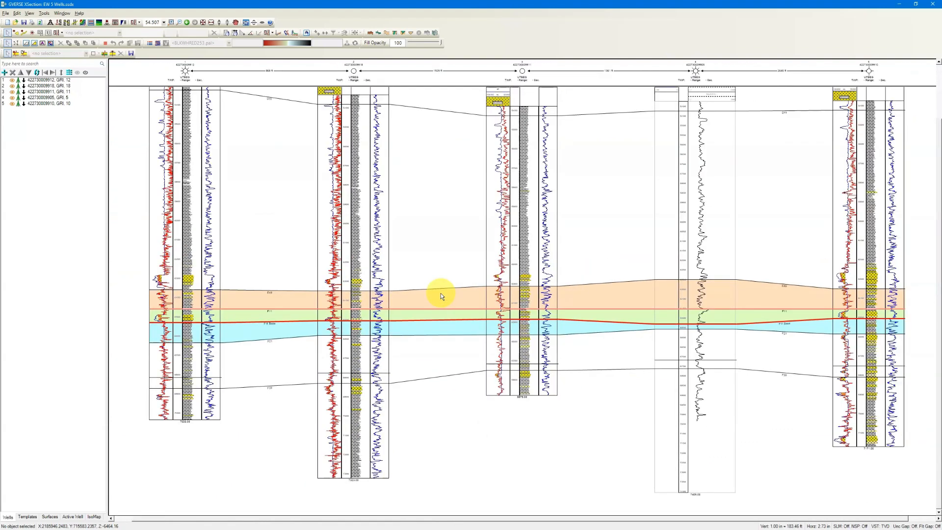
pyautogui.scroll(-3, 440, 293)
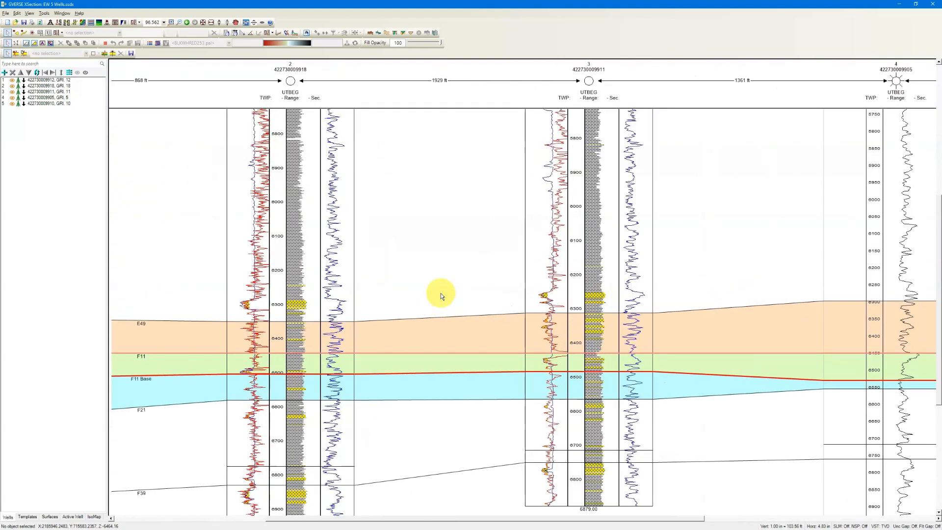
pyautogui.scroll(8, 441, 293)
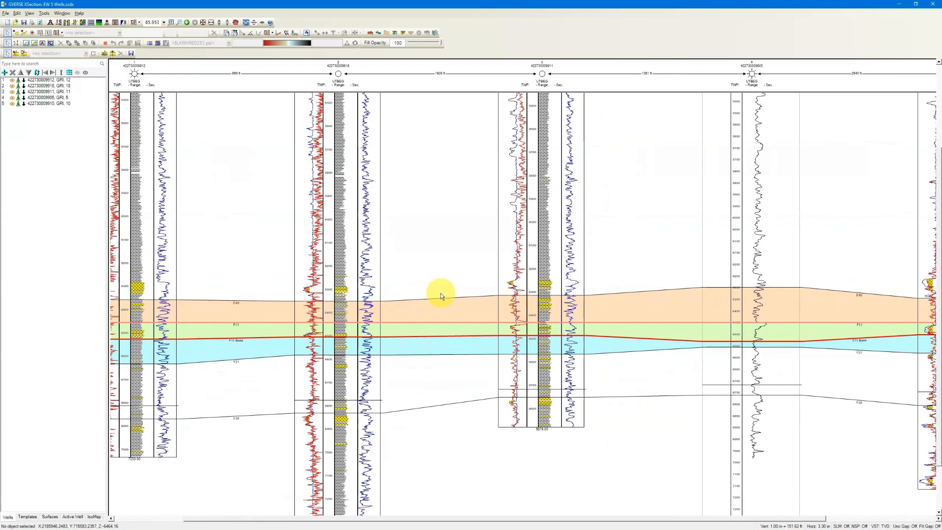
pyautogui.moveTo(410, 300); pyautogui.dragTo(598, 211)
pyautogui.scroll(-8, 508, 315)
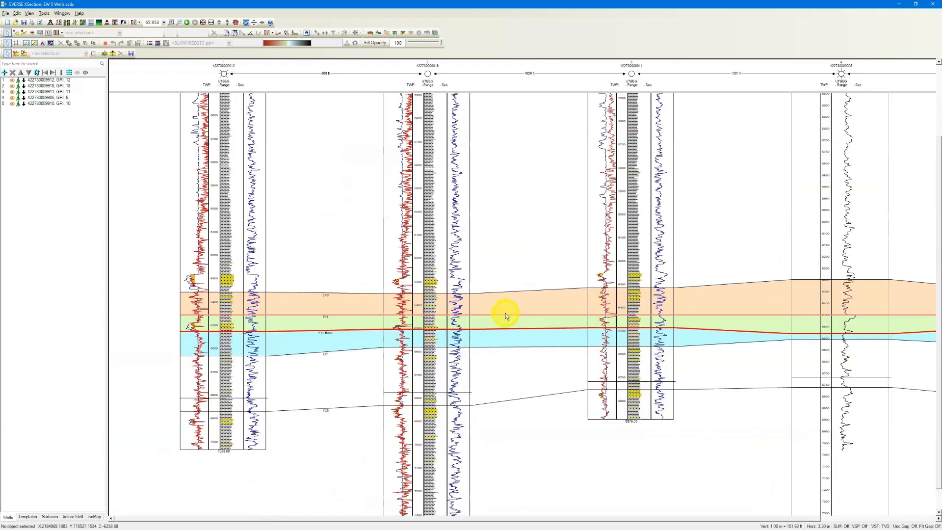
pyautogui.moveTo(437, 313); pyautogui.dragTo(606, 312)
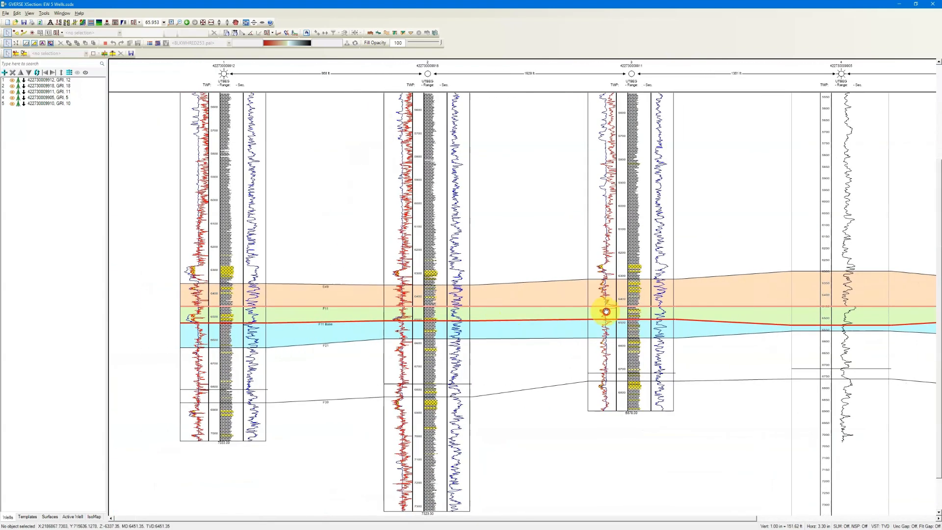
pyautogui.scroll(1, 438, 321)
pyautogui.moveTo(437, 321); pyautogui.dragTo(575, 317)
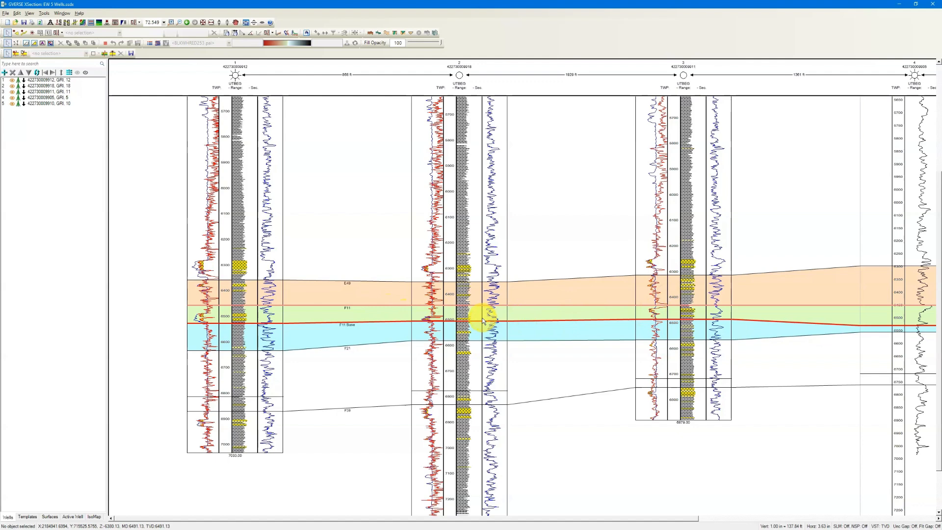
# Repeatedly stretch and compress only the vertical scale of the cross section to examine the E49 to F39 intervals.
pyautogui.scroll(-4, 483, 321)
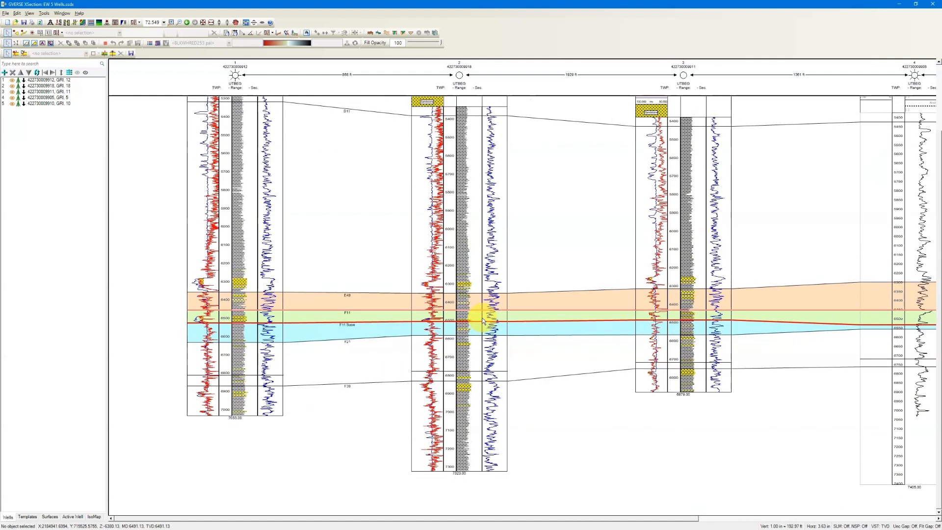
pyautogui.scroll(-1, 483, 322)
pyautogui.scroll(4, 483, 322)
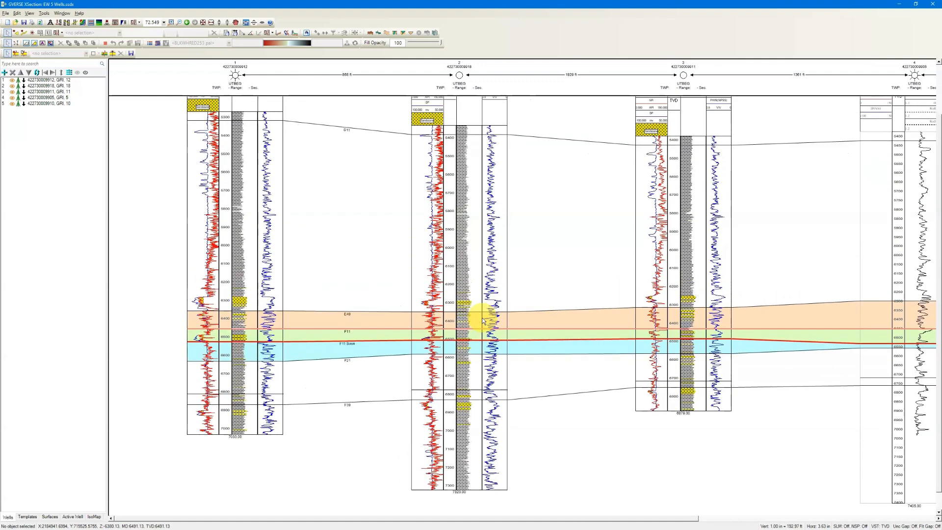
pyautogui.scroll(10, 483, 321)
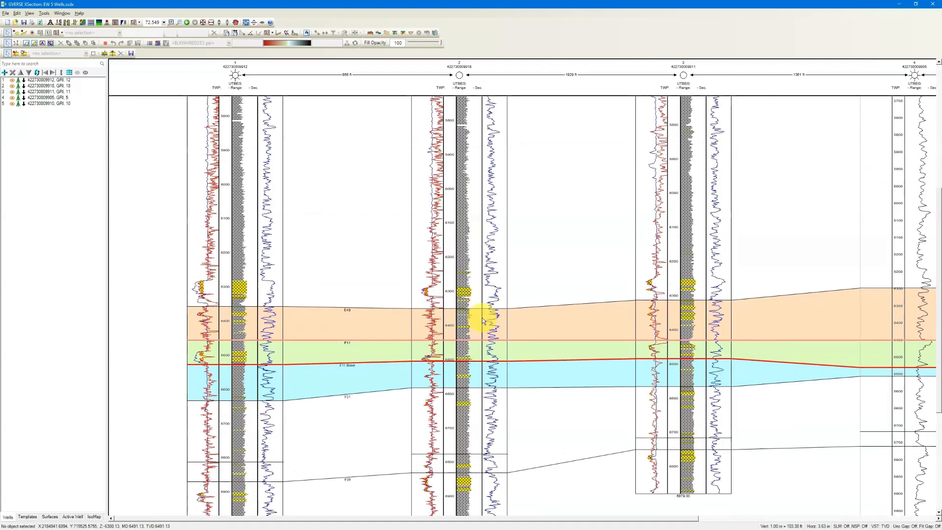
pyautogui.scroll(1, 484, 321)
pyautogui.moveTo(481, 340); pyautogui.dragTo(471, 285)
pyautogui.scroll(-8, 472, 285)
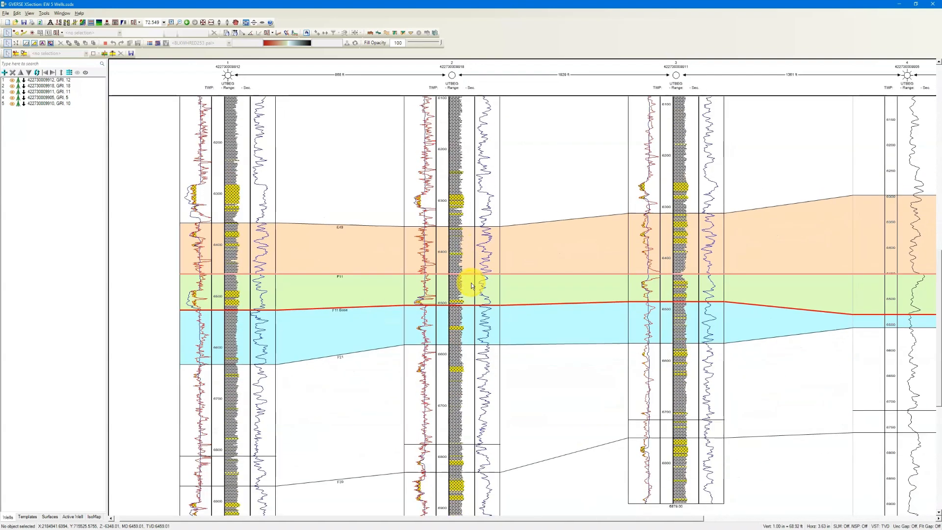
pyautogui.scroll(-3, 472, 286)
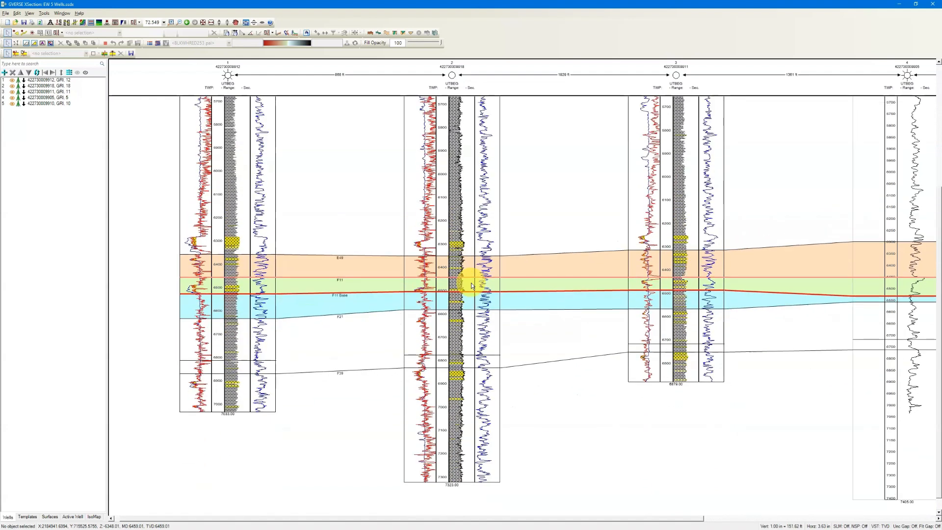
pyautogui.scroll(3, 472, 285)
pyautogui.scroll(10, 472, 286)
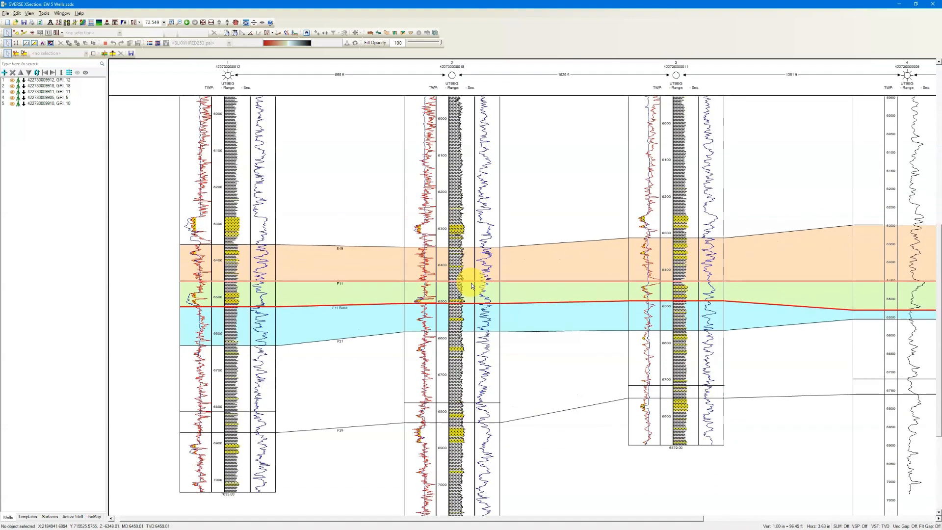
pyautogui.scroll(2, 471, 286)
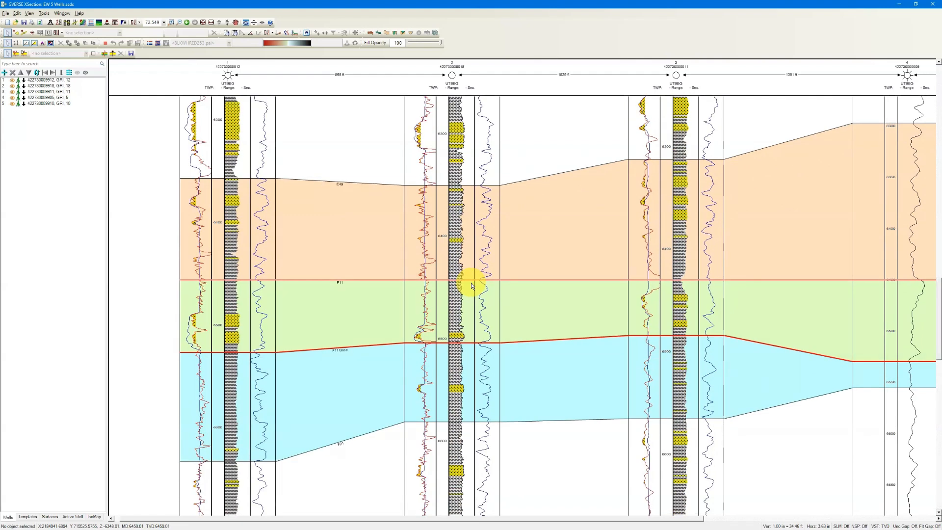
pyautogui.scroll(-10, 472, 286)
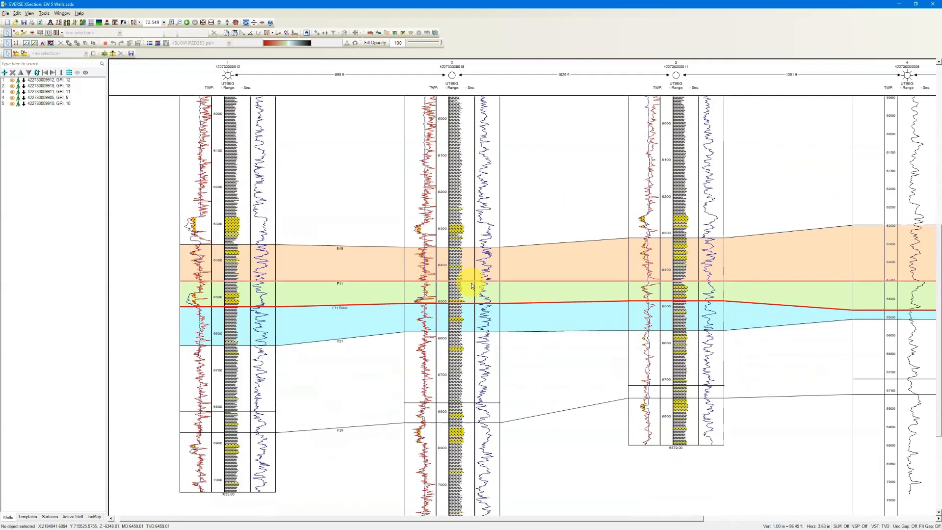
pyautogui.scroll(5, 472, 286)
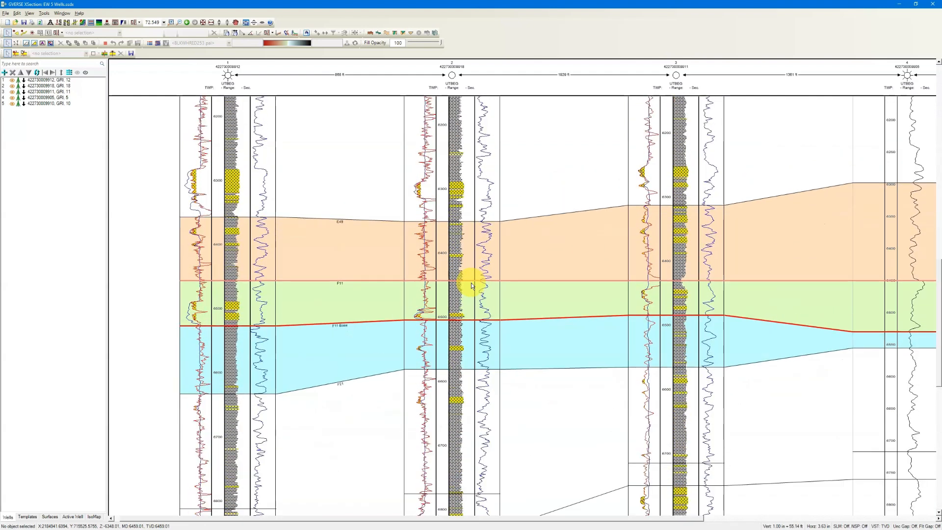
pyautogui.scroll(-6, 471, 285)
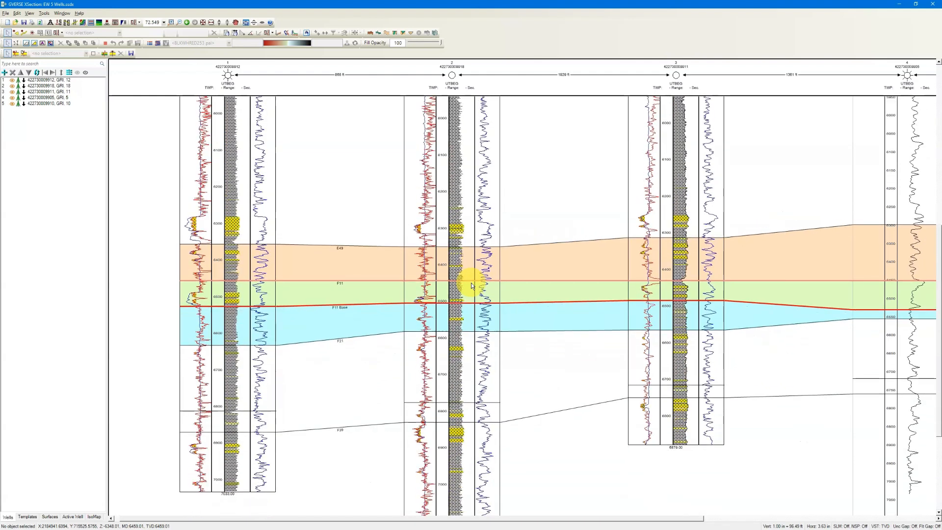
# Shrink the EW 5 Wells cross-section window and bring the well map in front of it.
pyautogui.scroll(-2, 472, 286)
pyautogui.moveTo(505, 238); pyautogui.dragTo(496, 238)
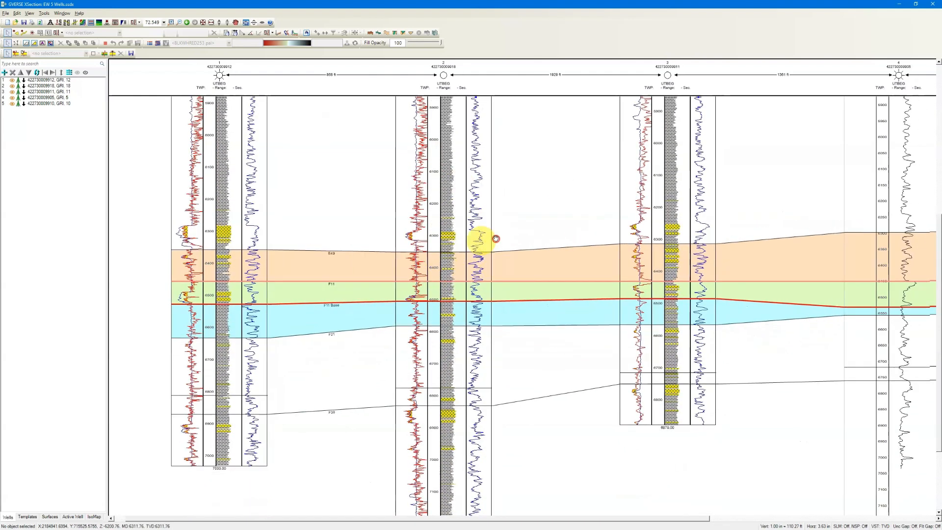
pyautogui.moveTo(446, 5); pyautogui.dragTo(695, 29)
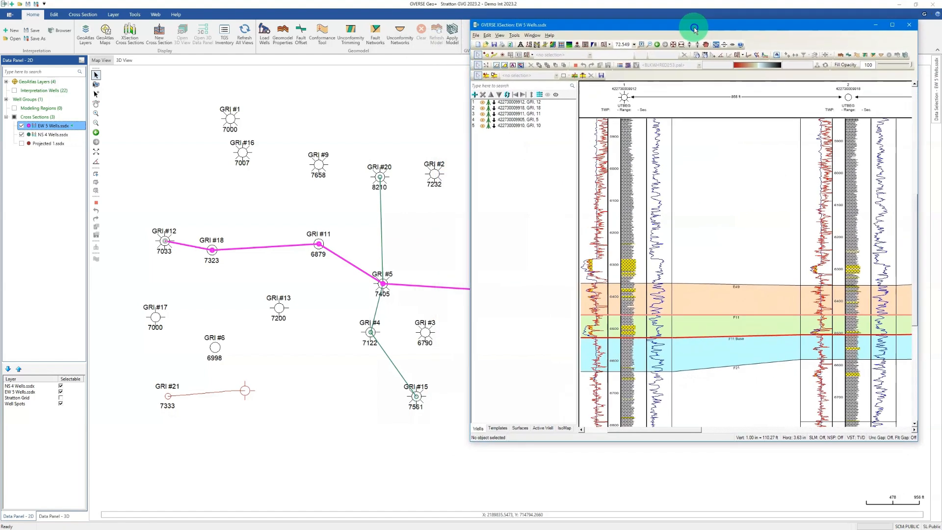
pyautogui.click(395, 12)
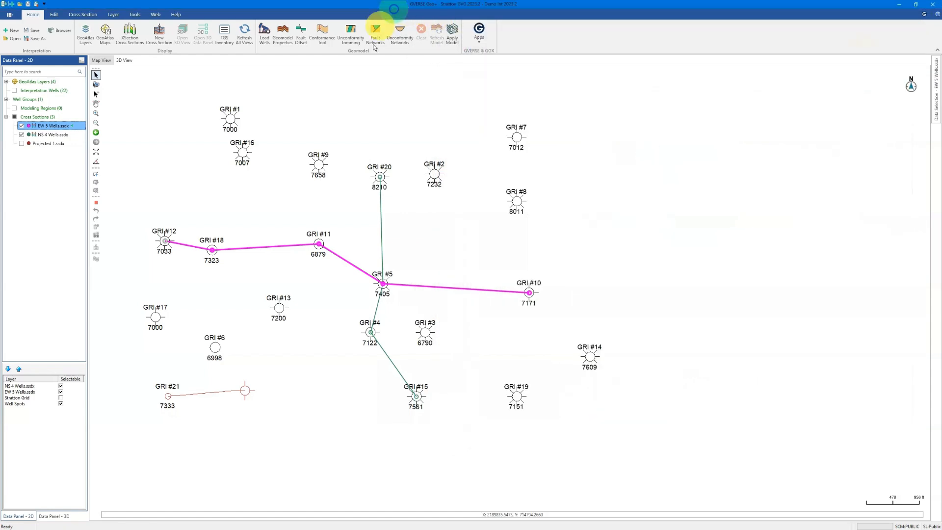
pyautogui.moveTo(207, 308); pyautogui.dragTo(350, 296)
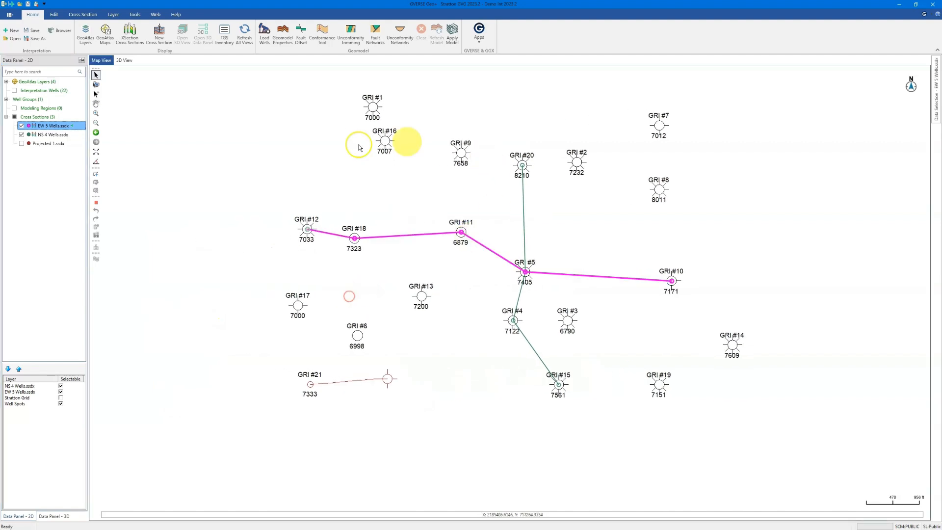
pyautogui.scroll(-1, 392, 304)
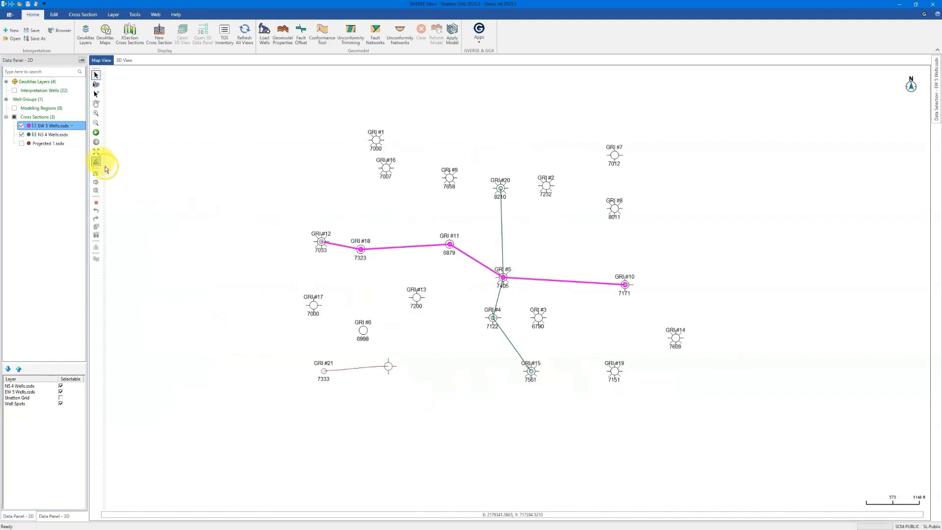
# Expand the GeoAtlas layers, view the display attributes of the Well Spots layer, and close them without changes.
pyautogui.click(7, 82)
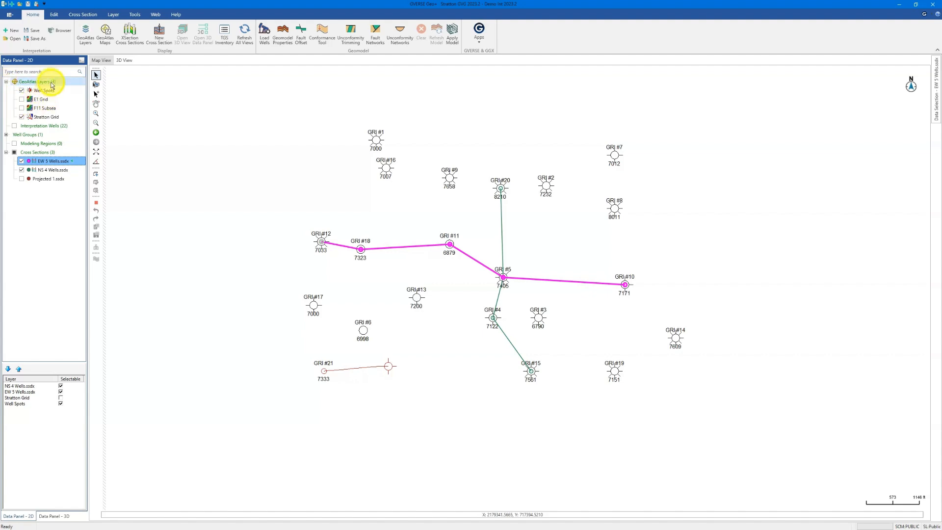
pyautogui.click(113, 15)
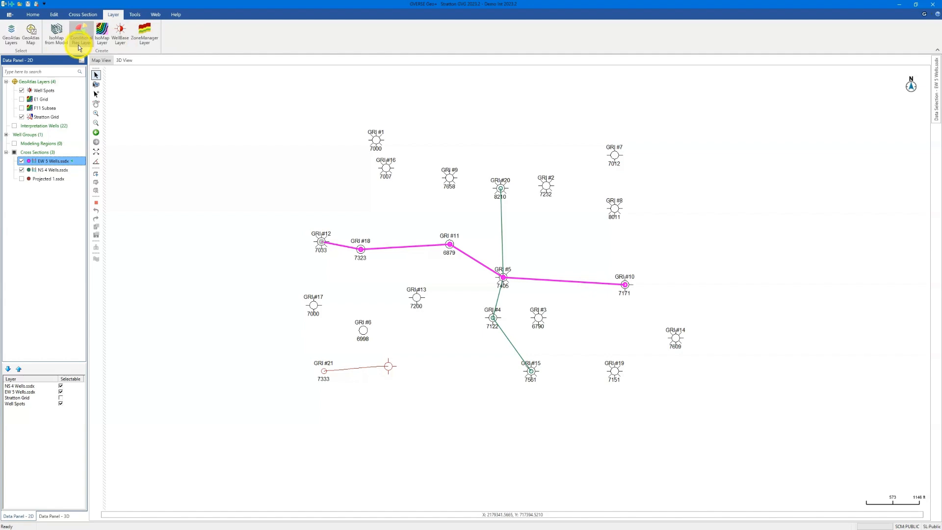
pyautogui.click(39, 17)
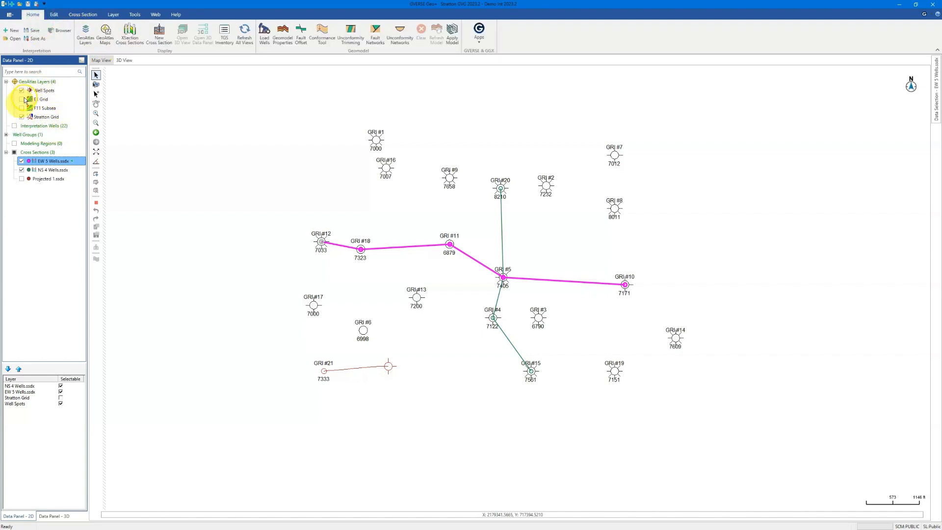
pyautogui.rightClick(50, 91)
pyautogui.click(68, 117)
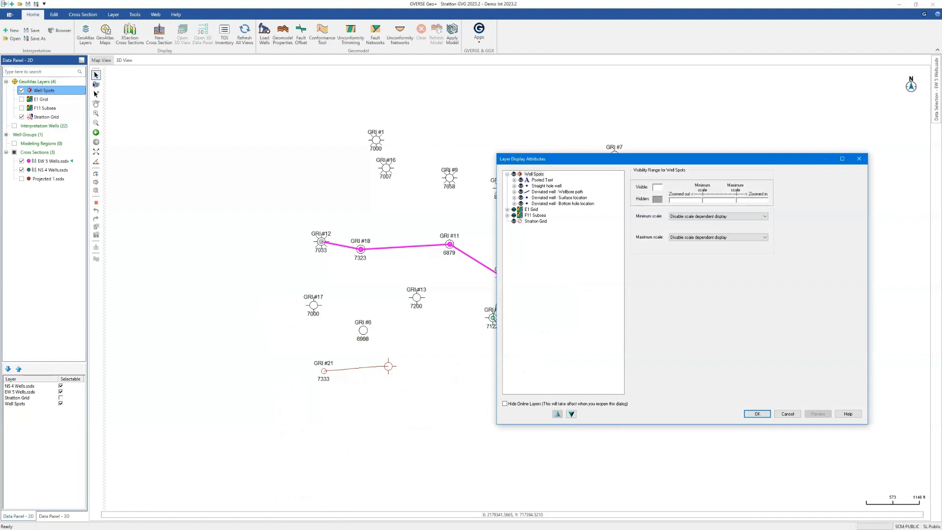
pyautogui.click(787, 415)
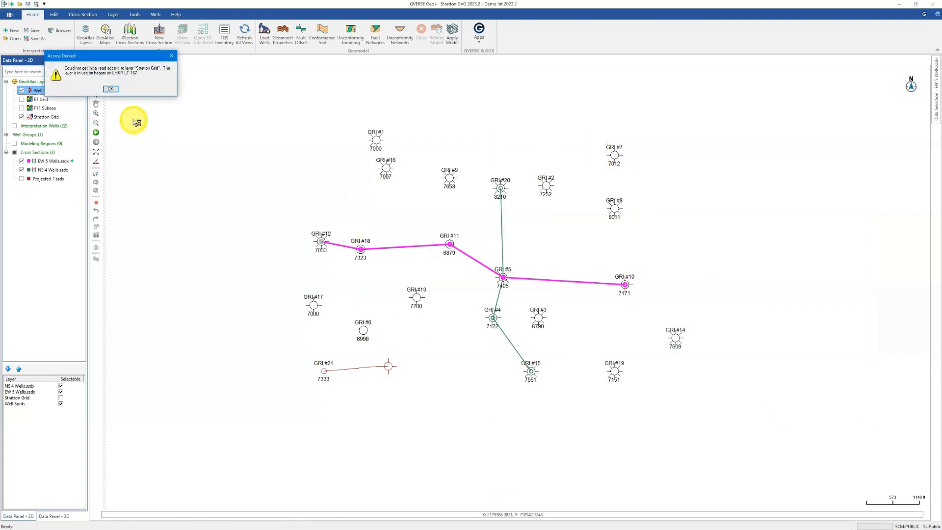
pyautogui.click(111, 90)
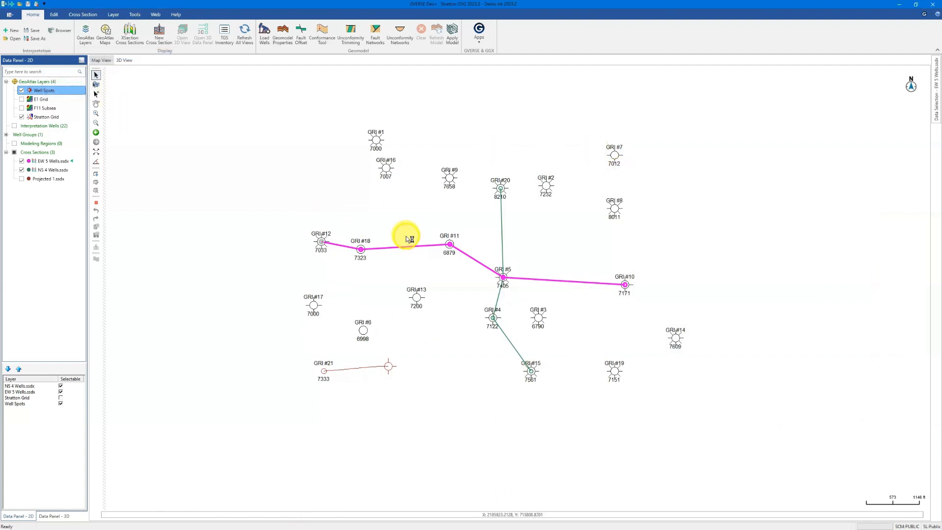
# Open the Interpretation Browser and choose My Interpretation 1 as the source interpretation.
pyautogui.scroll(1, 413, 241)
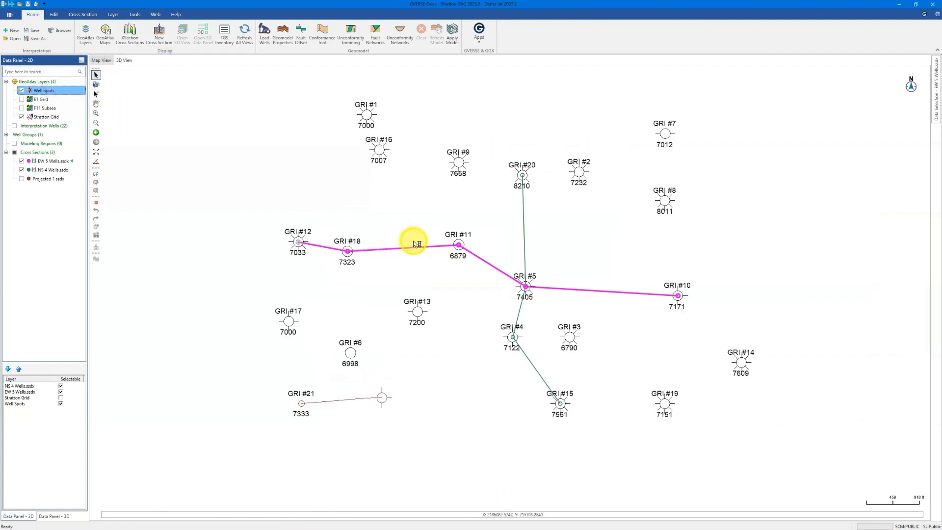
pyautogui.moveTo(416, 246); pyautogui.dragTo(423, 248)
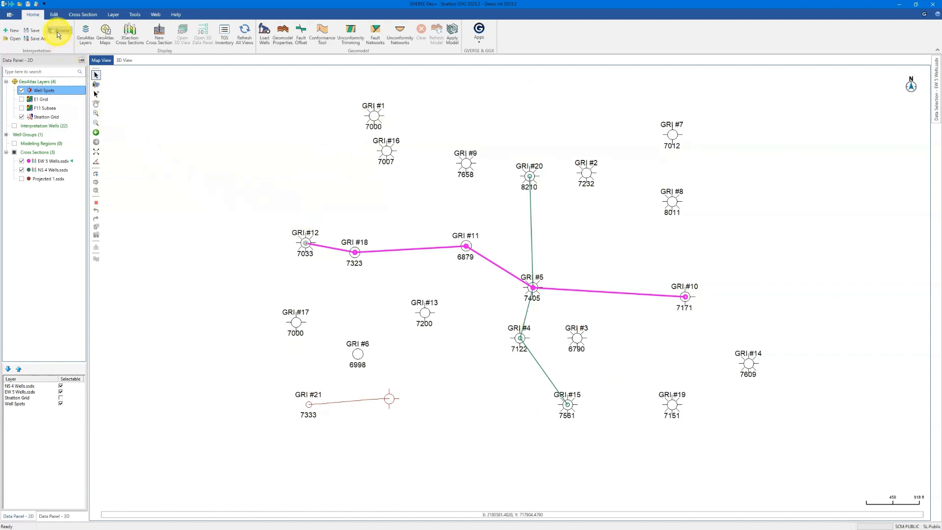
pyautogui.click(604, 195)
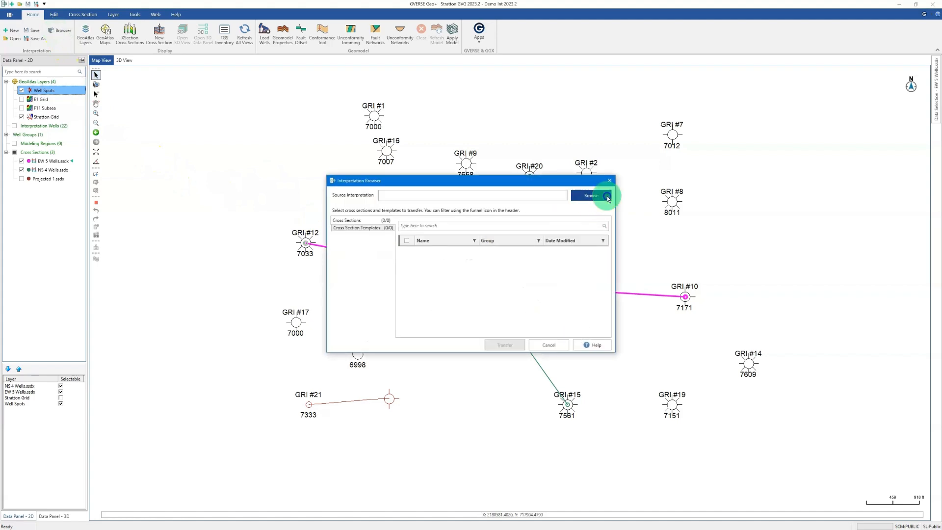
pyautogui.click(402, 227)
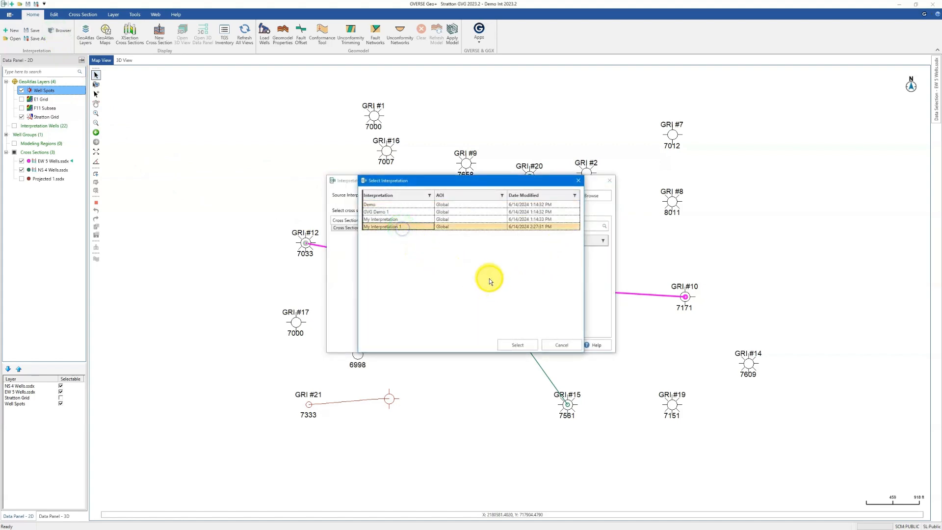
pyautogui.click(503, 197)
pyautogui.click(503, 196)
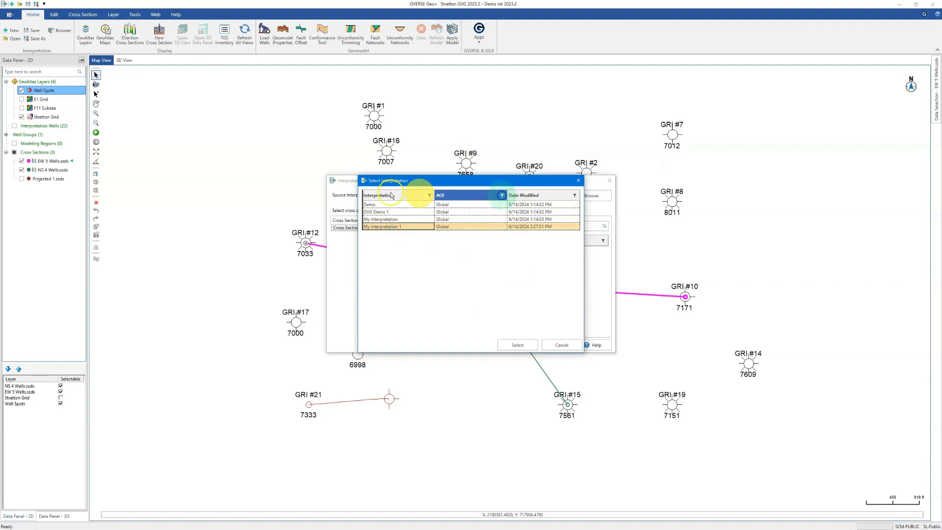
pyautogui.click(517, 344)
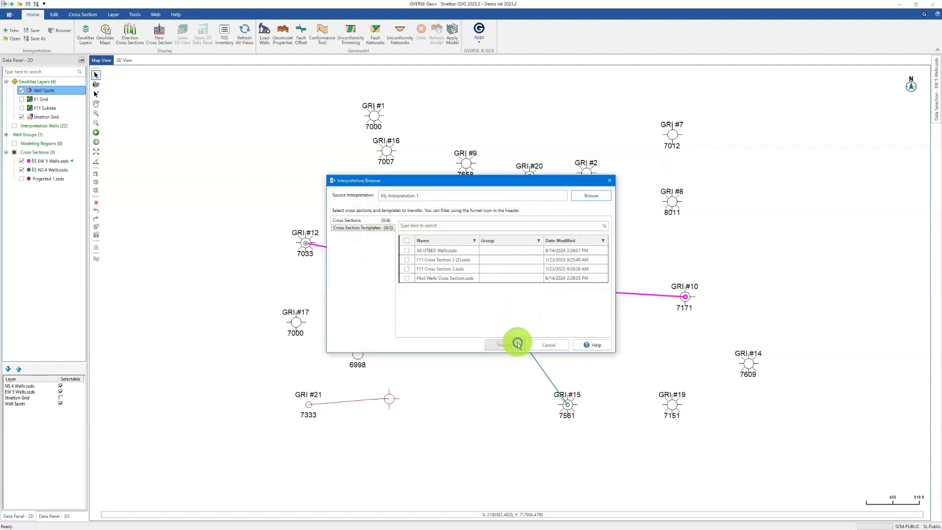
# Include All UTBEG Wells, F11 Cross Section 2 (2) and F11 Cross Section 2, plus the Simple and Standard templates, in the transfer selection.
pyautogui.click(407, 251)
pyautogui.click(407, 260)
pyautogui.click(406, 269)
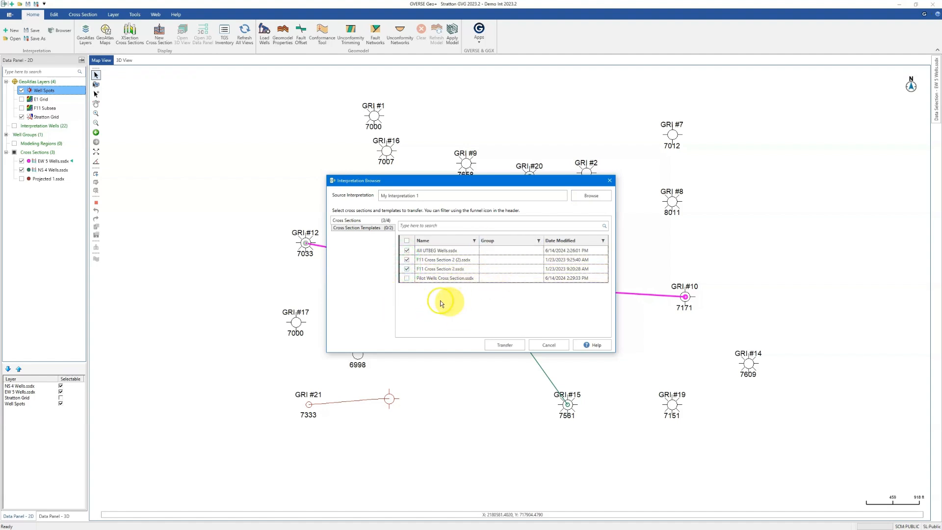
pyautogui.click(342, 230)
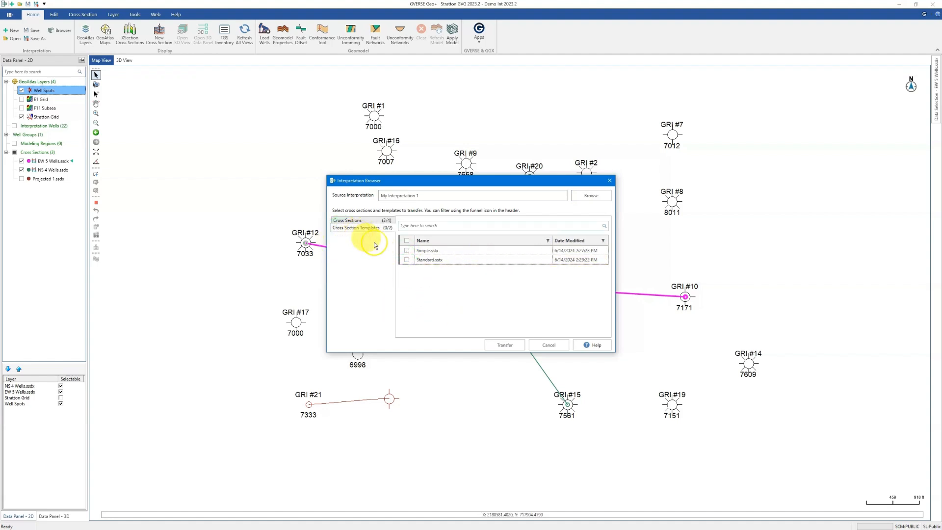
pyautogui.click(407, 250)
pyautogui.click(406, 260)
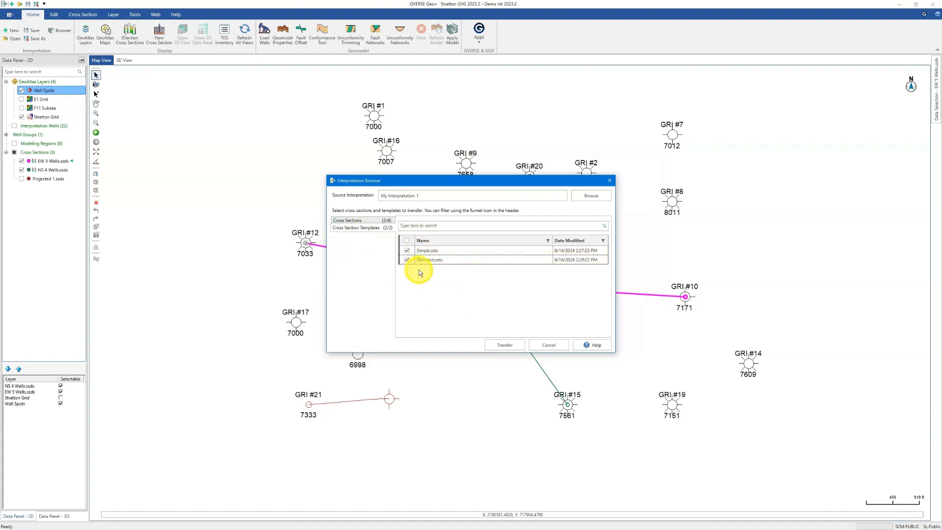
# Transfer the selected cross sections and templates into the current interpretation and close the Interpretation Browser.
pyautogui.click(512, 345)
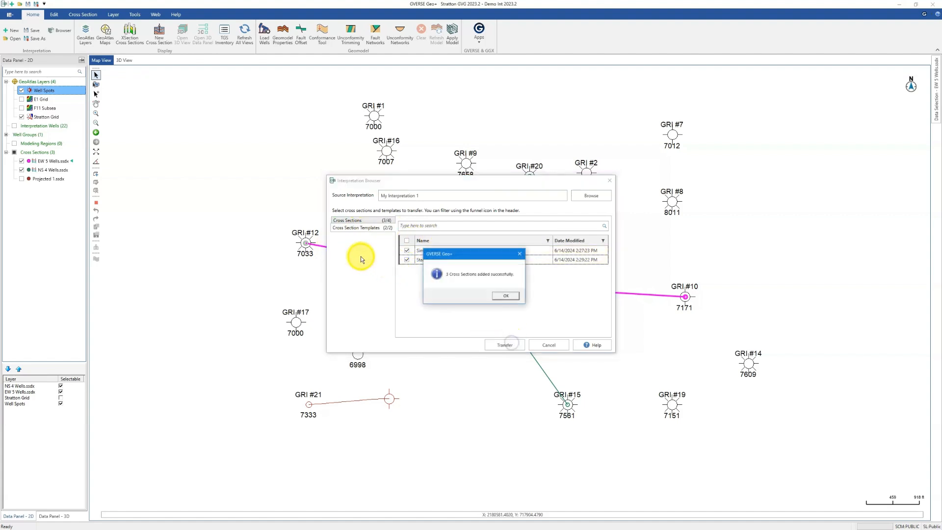
pyautogui.press('Return')
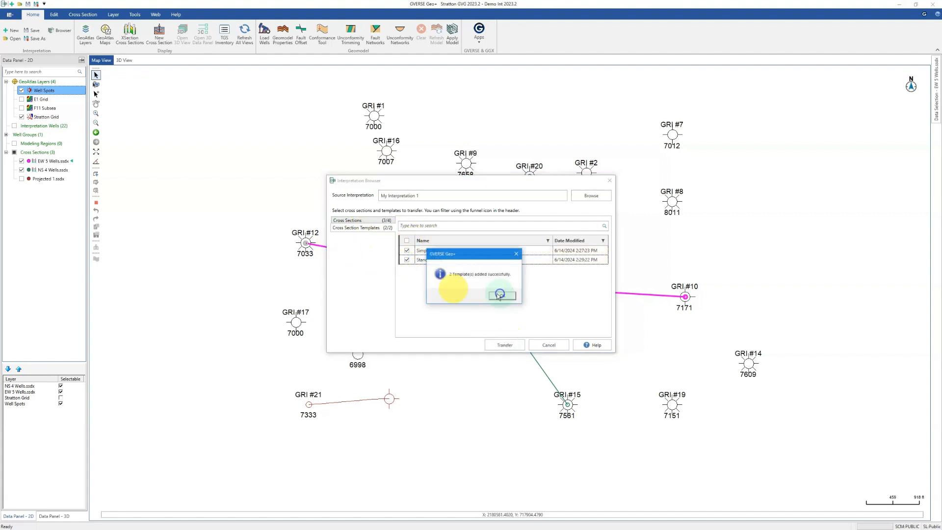
pyautogui.click(503, 296)
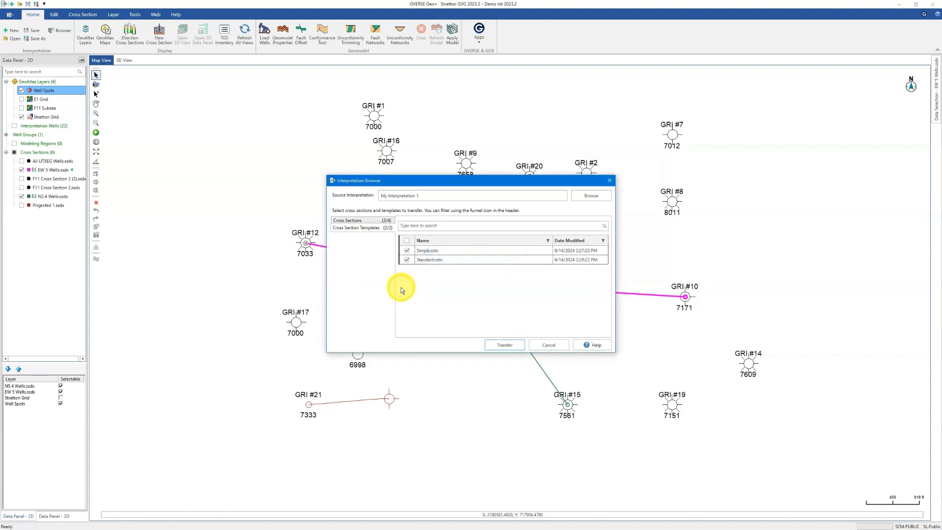
pyautogui.click(564, 345)
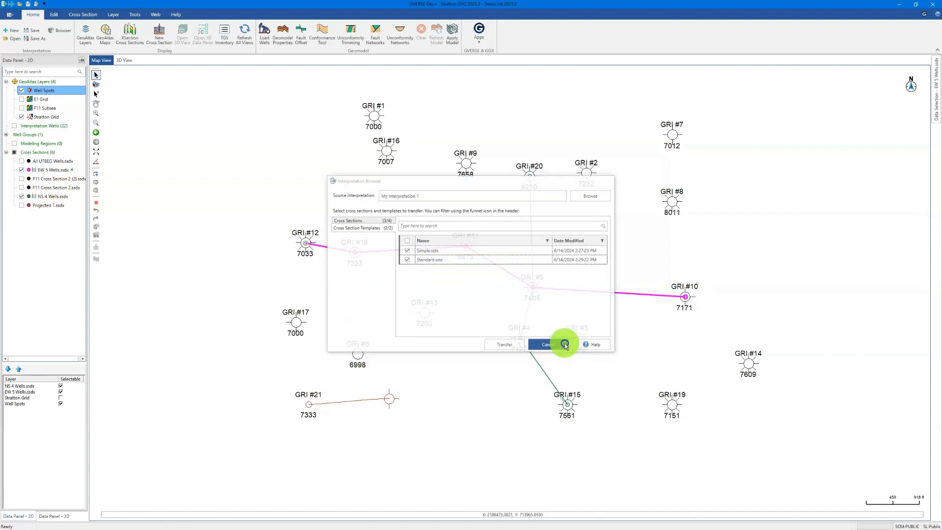
# Apply the Standard template and then the Simple template to the EW 5 Wells cross section, and minimize its window.
pyautogui.doubleClick(54, 170)
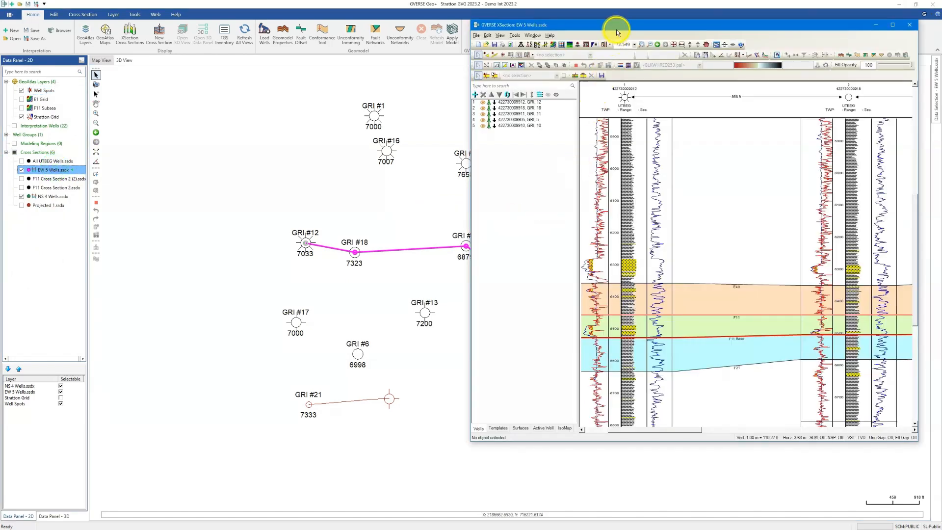
pyautogui.moveTo(616, 30); pyautogui.dragTo(359, 40)
pyautogui.moveTo(662, 161); pyautogui.dragTo(871, 164)
pyautogui.click(241, 438)
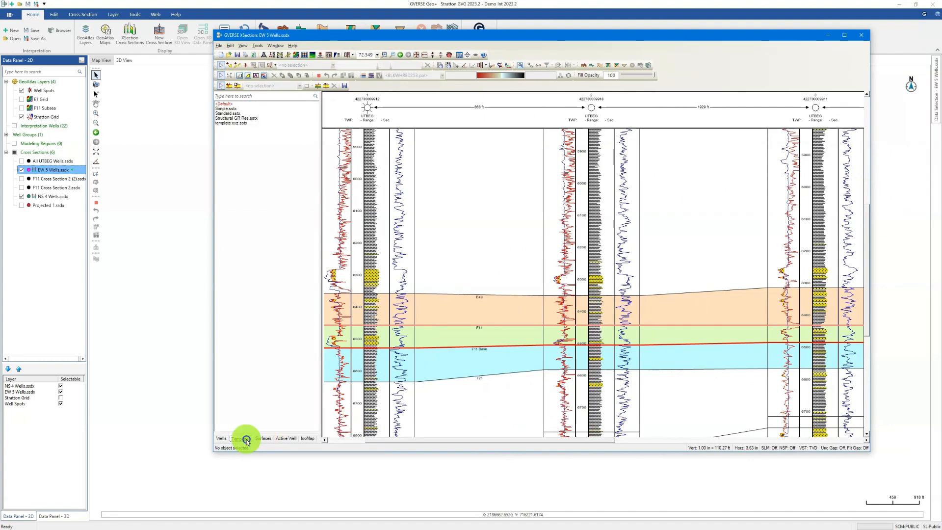
pyautogui.doubleClick(233, 114)
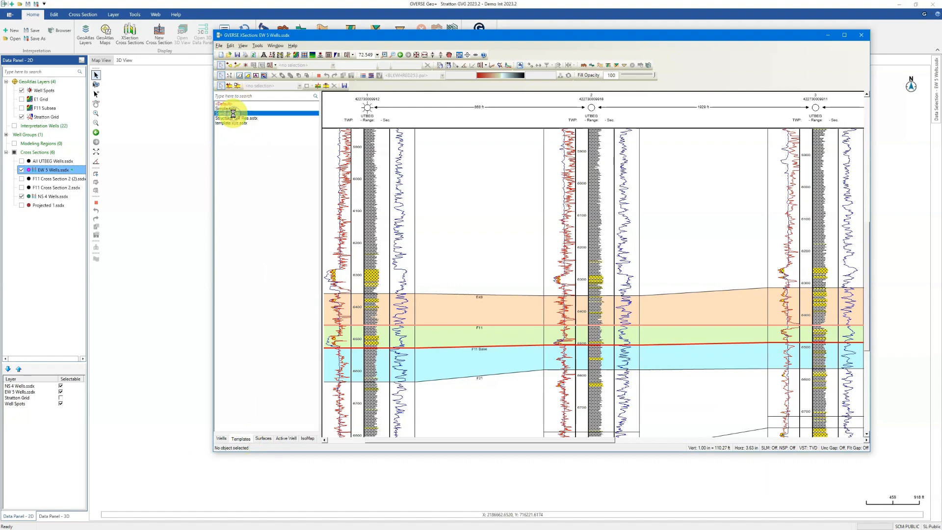
pyautogui.doubleClick(230, 109)
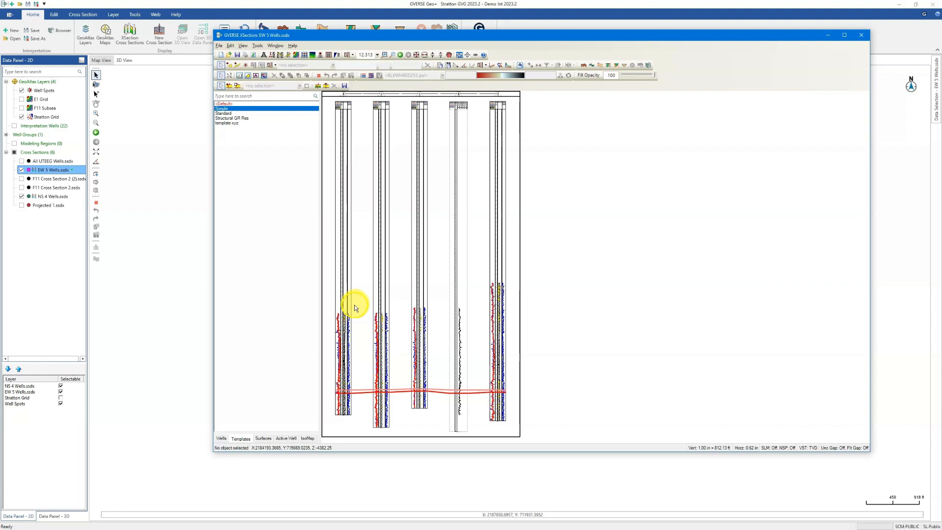
pyautogui.click(826, 37)
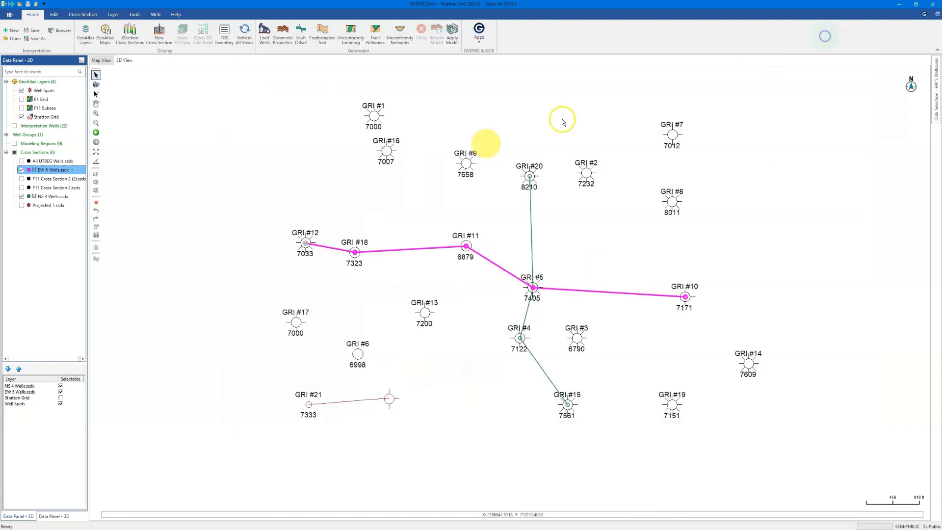
# Switch to the 3D view and hide the EW 5 Wells and NS 4 Wells cross sections to expose the IsoMaps.
pyautogui.click(126, 60)
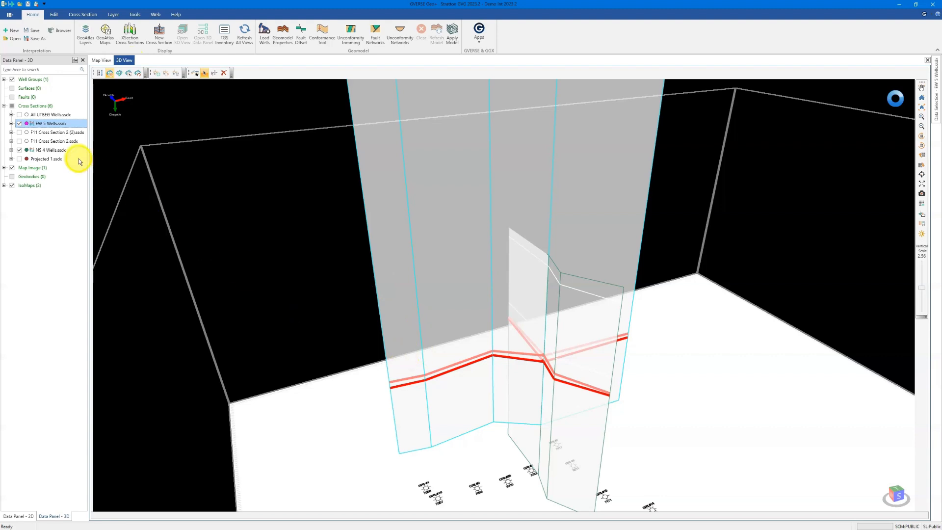
pyautogui.click(20, 124)
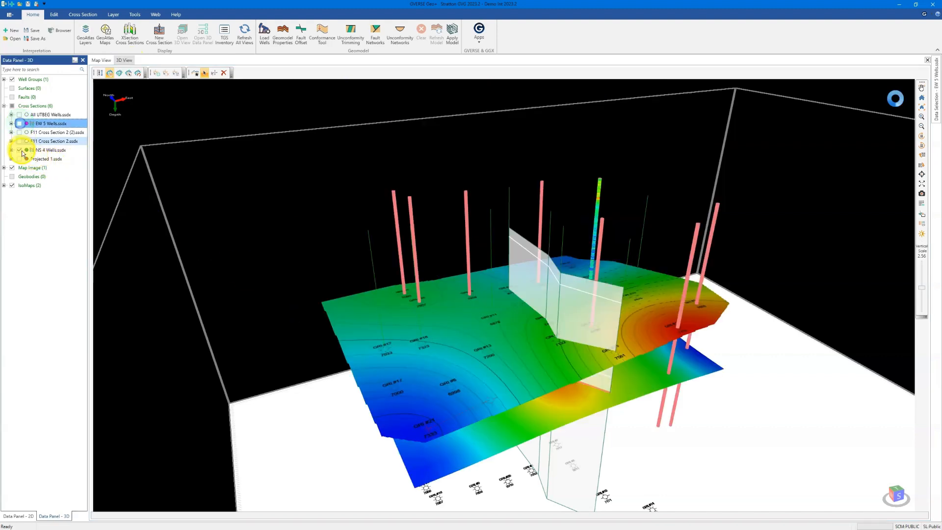
pyautogui.click(20, 150)
pyautogui.moveTo(412, 343)
pyautogui.mouseDown()
pyautogui.moveTo(383, 332)
pyautogui.moveTo(461, 362)
pyautogui.moveTo(446, 361)
pyautogui.moveTo(473, 354)
pyautogui.moveTo(472, 374)
pyautogui.moveTo(477, 330)
pyautogui.moveTo(487, 326)
pyautogui.mouseUp()
pyautogui.scroll(4, 467, 370)
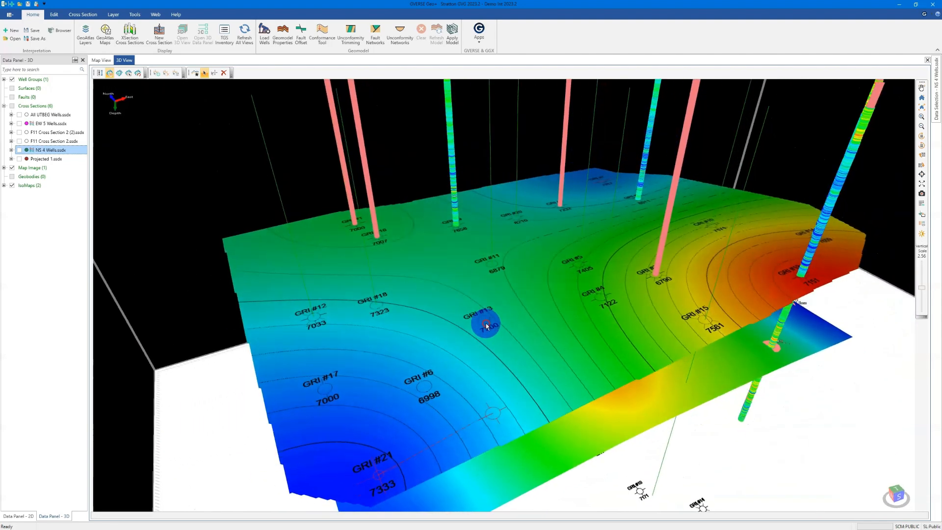
# Measure a continuous multi-segment distance from well GRI #16 through GRI #9 and eastward across the E1 Grid IsoMap.
pyautogui.click(100, 74)
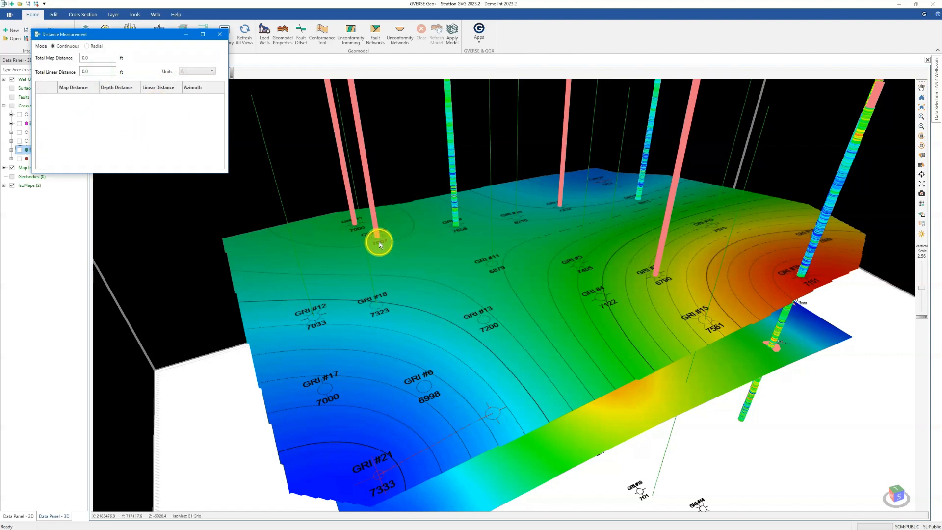
pyautogui.moveTo(400, 243); pyautogui.dragTo(400, 256)
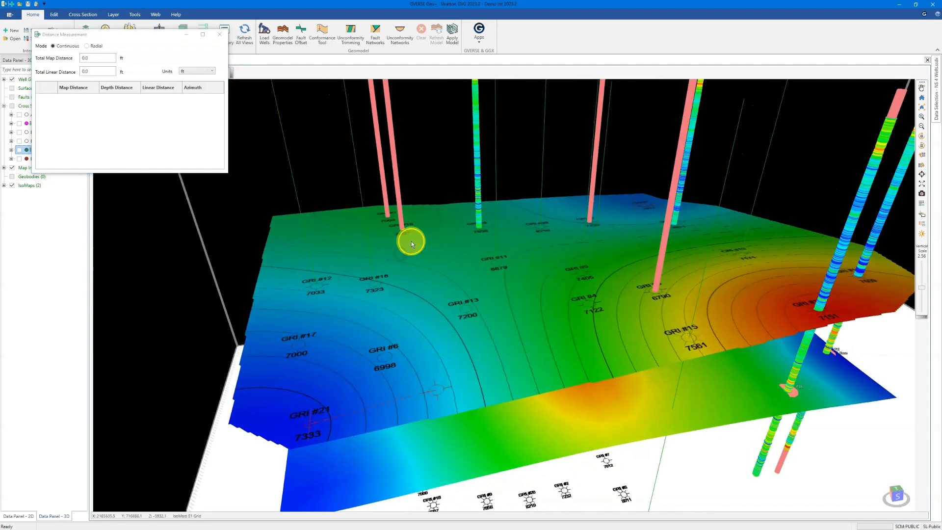
pyautogui.click(403, 237)
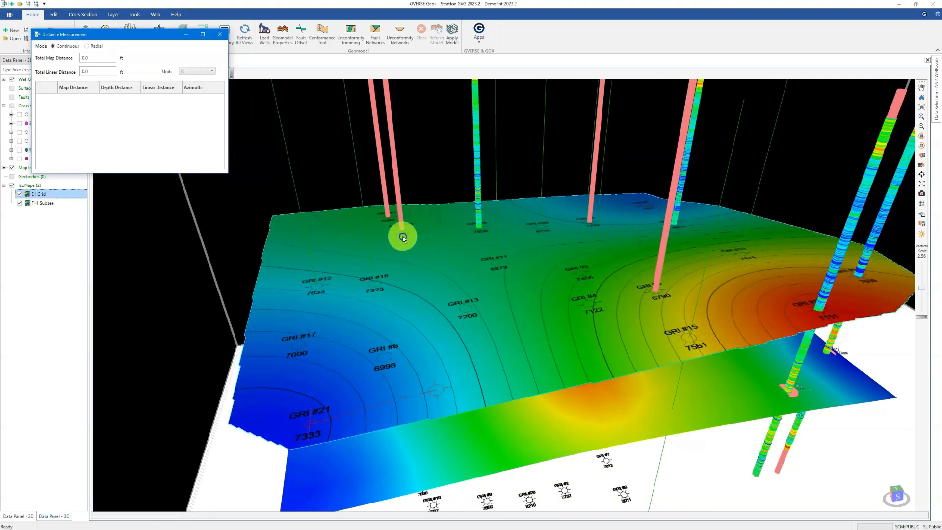
pyautogui.click(535, 235)
pyautogui.click(571, 222)
pyautogui.click(627, 223)
pyautogui.click(702, 239)
pyautogui.click(799, 246)
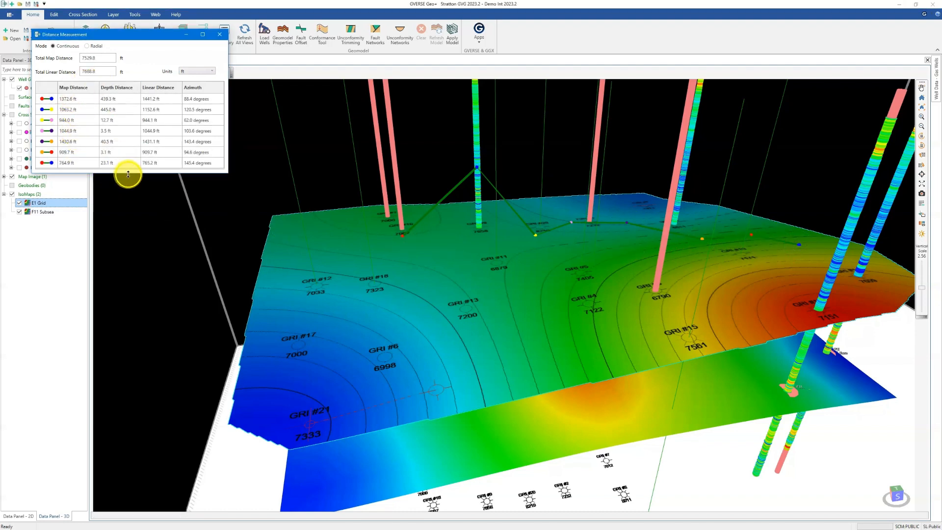
# Enlarge the Distance Measurement window and examine the measured path from above and at an oblique angle.
pyautogui.moveTo(128, 172); pyautogui.dragTo(126, 244)
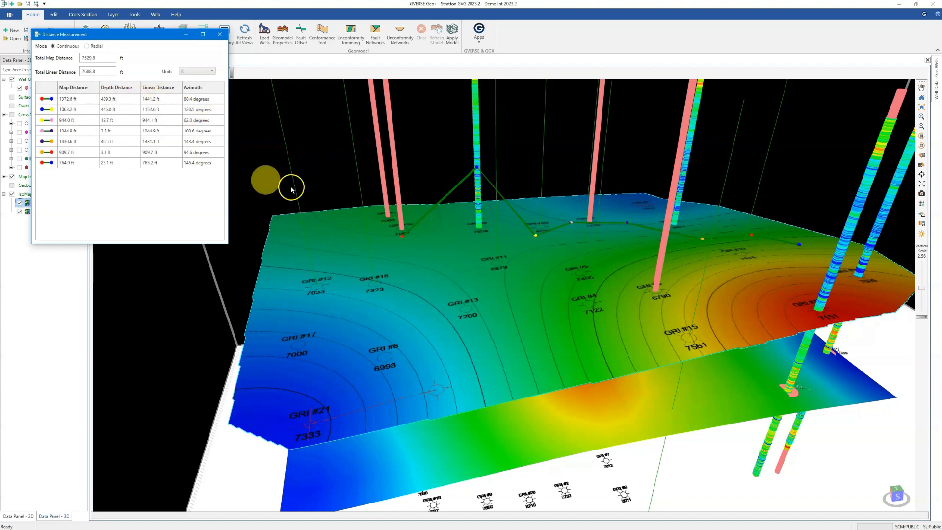
pyautogui.moveTo(473, 238); pyautogui.dragTo(469, 256)
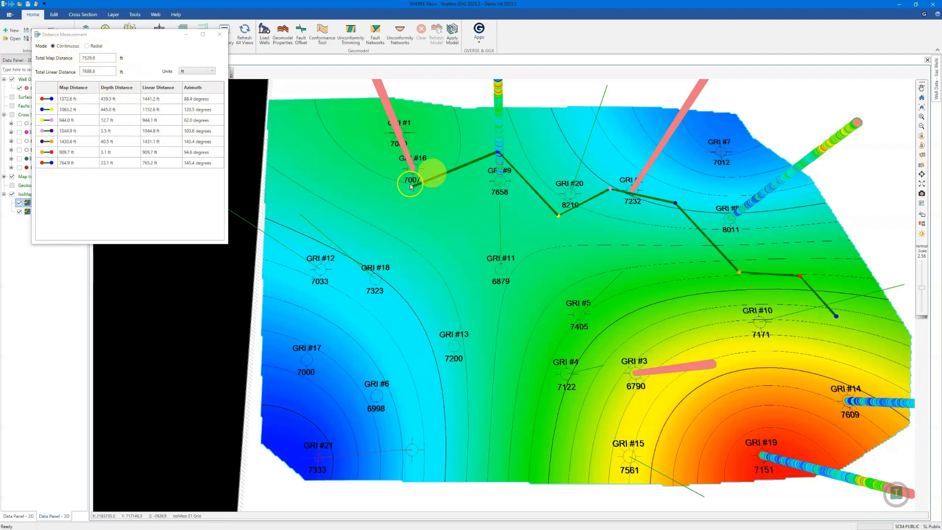
pyautogui.moveTo(618, 309); pyautogui.dragTo(625, 288)
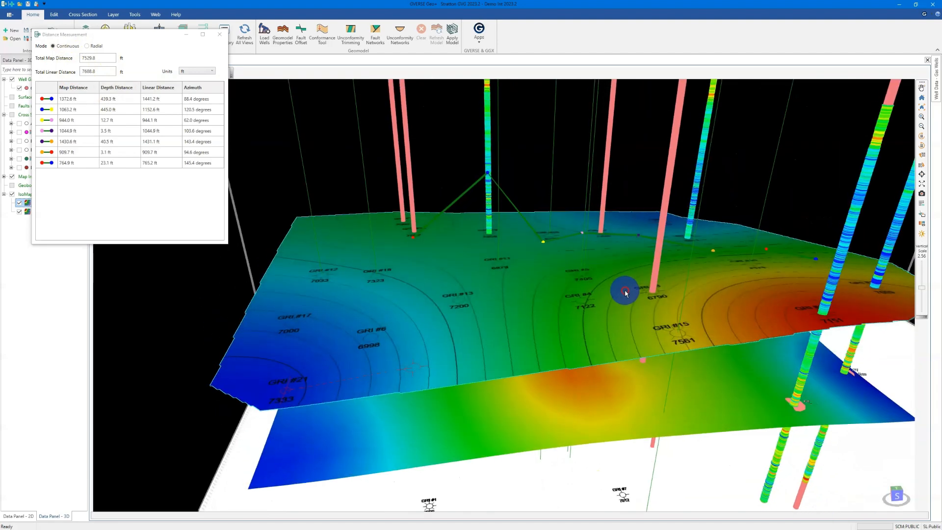
# Measure radial distances from GRI #11 to wells GRI #20, GRI #9, GRI #16, GRI #13, GRI #3 and the well labelled 7232.
pyautogui.click(88, 46)
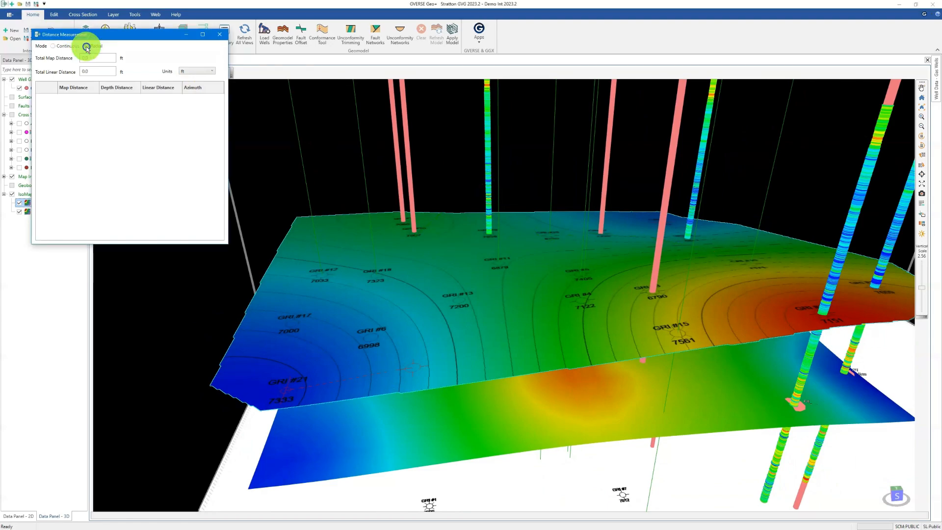
pyautogui.click(480, 224)
pyautogui.moveTo(479, 221); pyautogui.dragTo(543, 224)
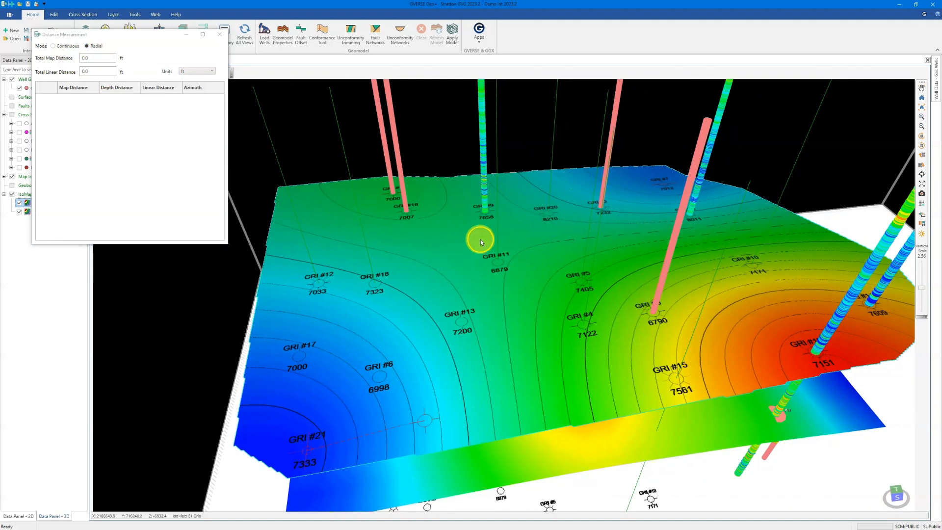
pyautogui.click(500, 263)
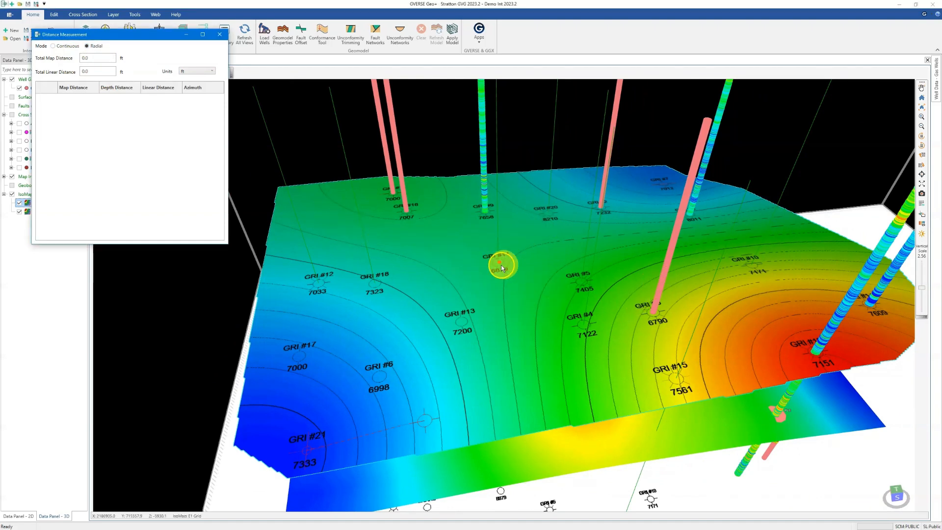
pyautogui.click(548, 211)
pyautogui.click(484, 210)
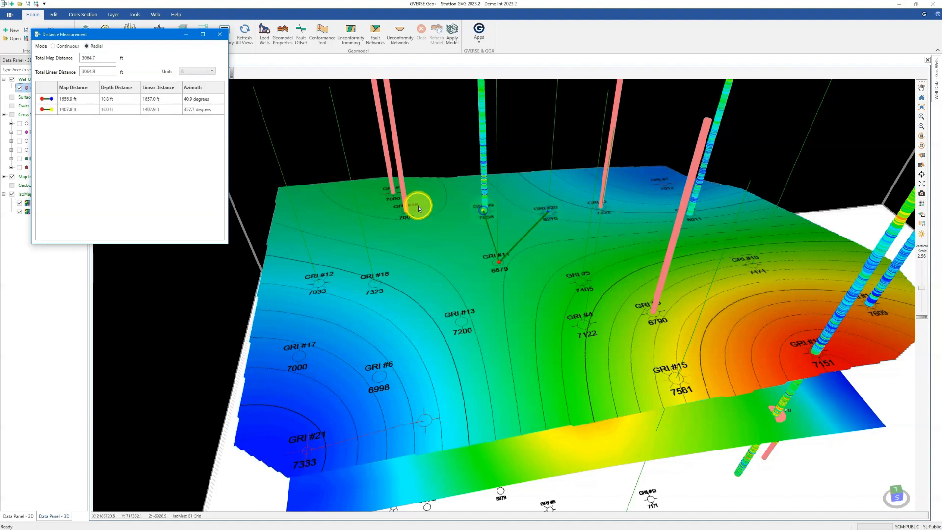
pyautogui.click(406, 210)
pyautogui.click(463, 319)
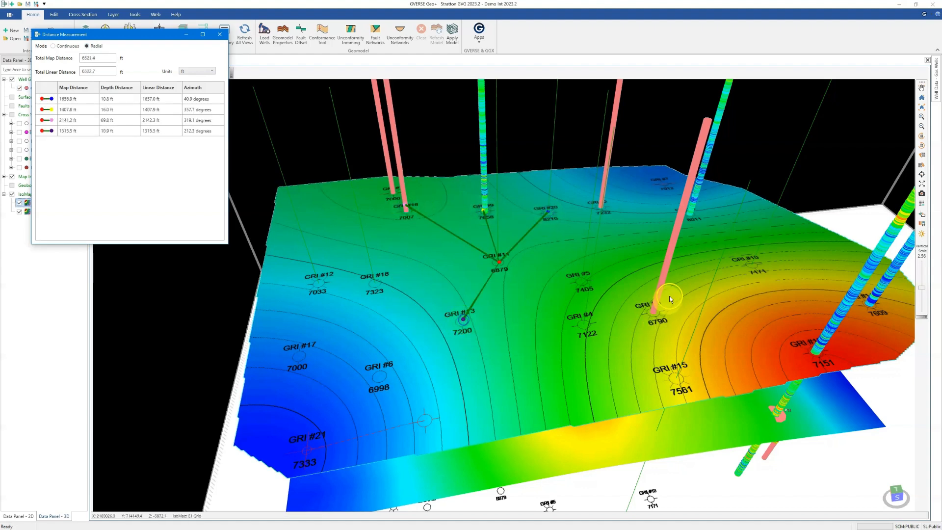
pyautogui.click(661, 286)
pyautogui.click(603, 198)
# Examine the radial measurements in 3D from several angles, including the line to GRI #3, and close the Distance Measurement window.
pyautogui.moveTo(491, 273); pyautogui.dragTo(495, 289)
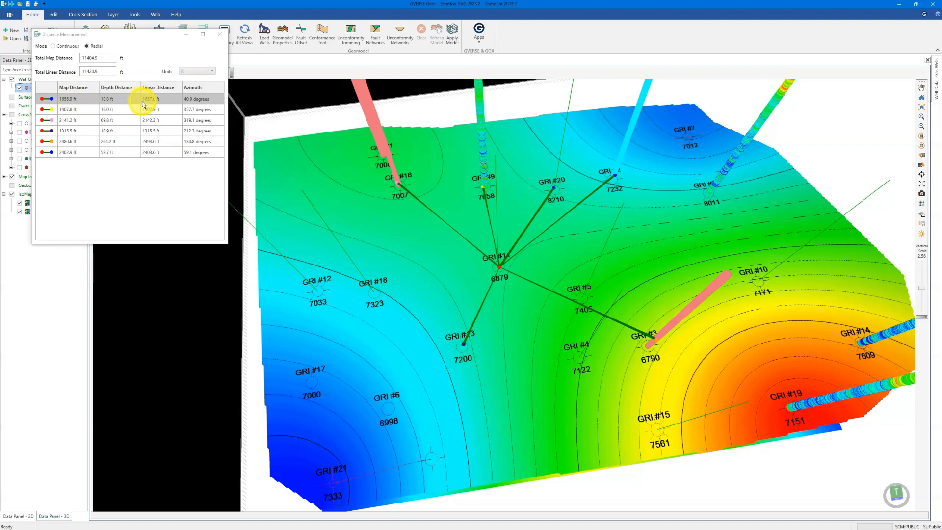
pyautogui.moveTo(499, 406); pyautogui.dragTo(531, 380)
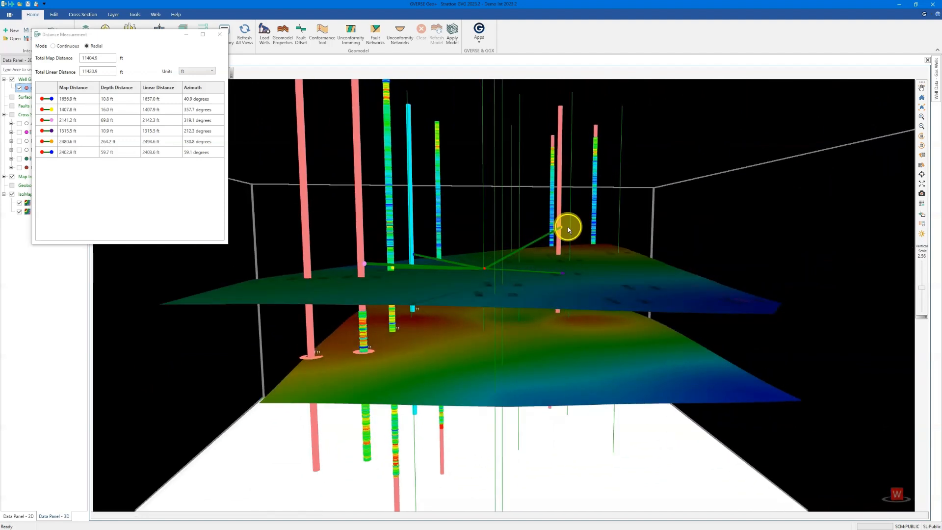
pyautogui.click(54, 142)
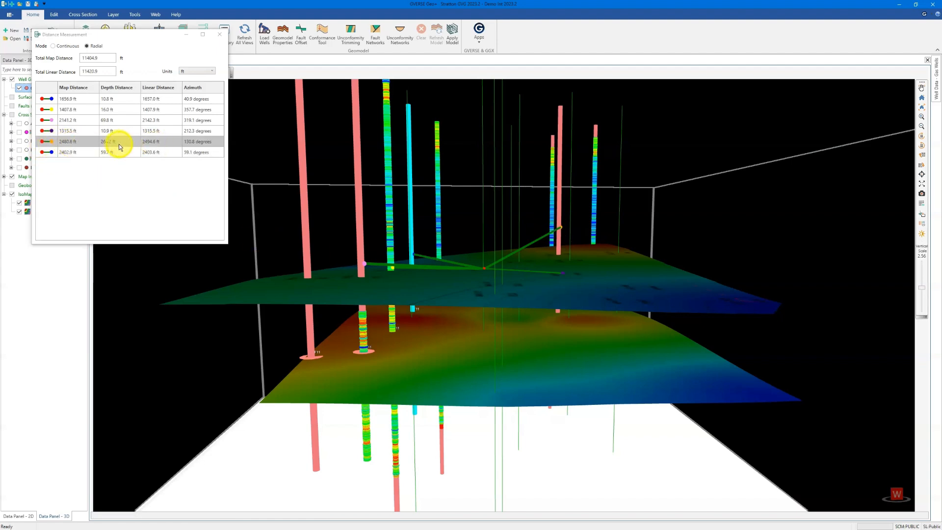
pyautogui.moveTo(518, 269); pyautogui.dragTo(492, 289)
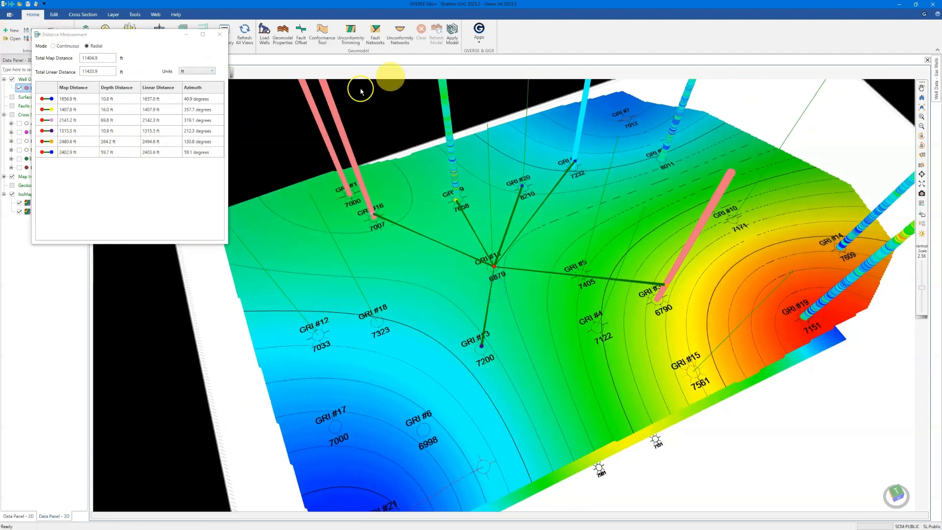
pyautogui.moveTo(462, 334); pyautogui.dragTo(463, 319)
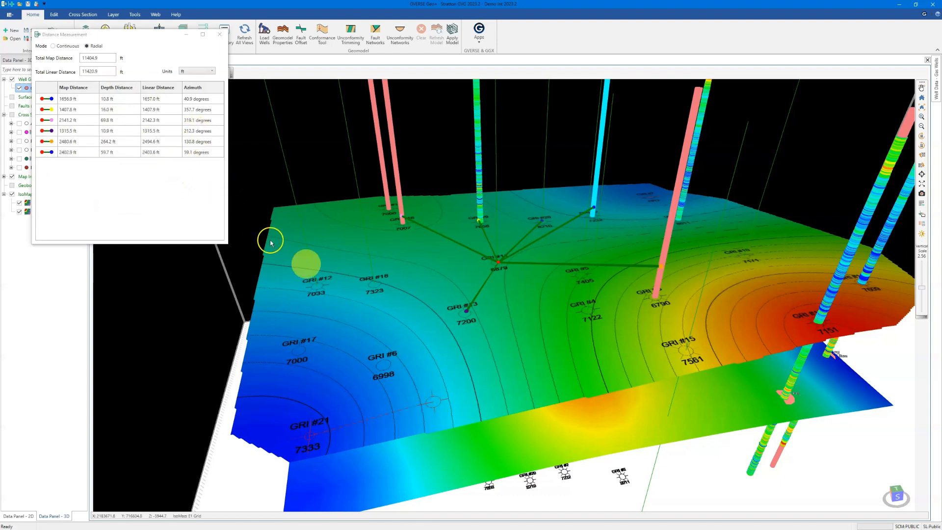
pyautogui.click(217, 38)
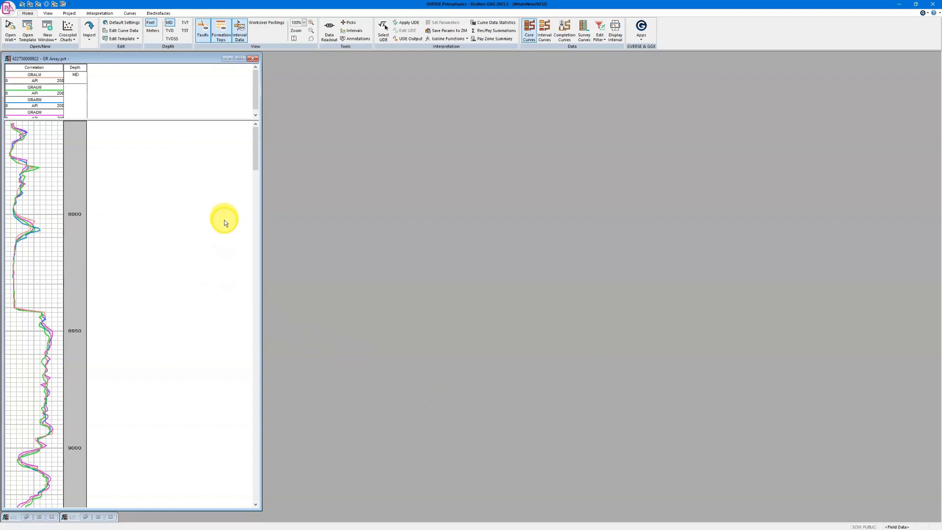
# In GVERSE Petrophysics, enlarge the log header to show all four gamma ray curves and open the Import2 curve list for editing.
pyautogui.moveTo(255, 149)
pyautogui.mouseDown()
pyautogui.moveTo(255, 162)
pyautogui.moveTo(254, 133)
pyautogui.mouseUp()
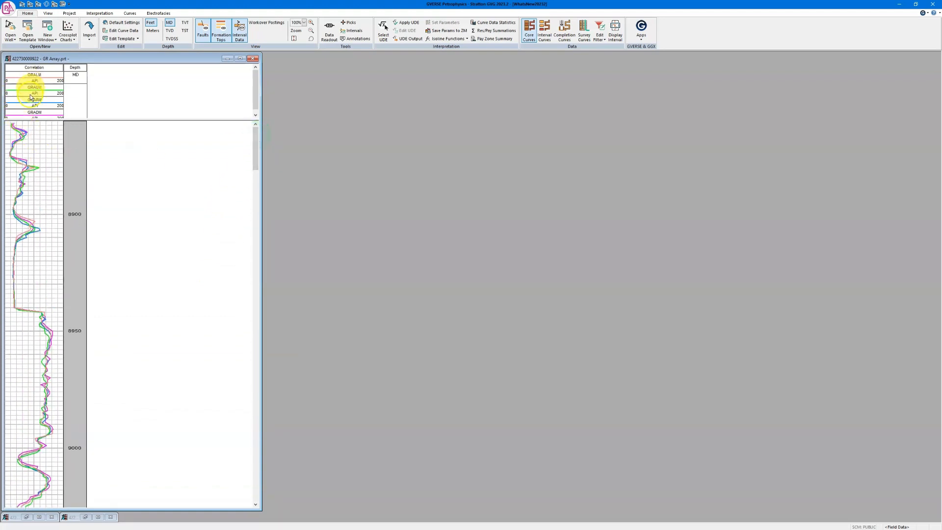
pyautogui.moveTo(41, 119); pyautogui.dragTo(40, 132)
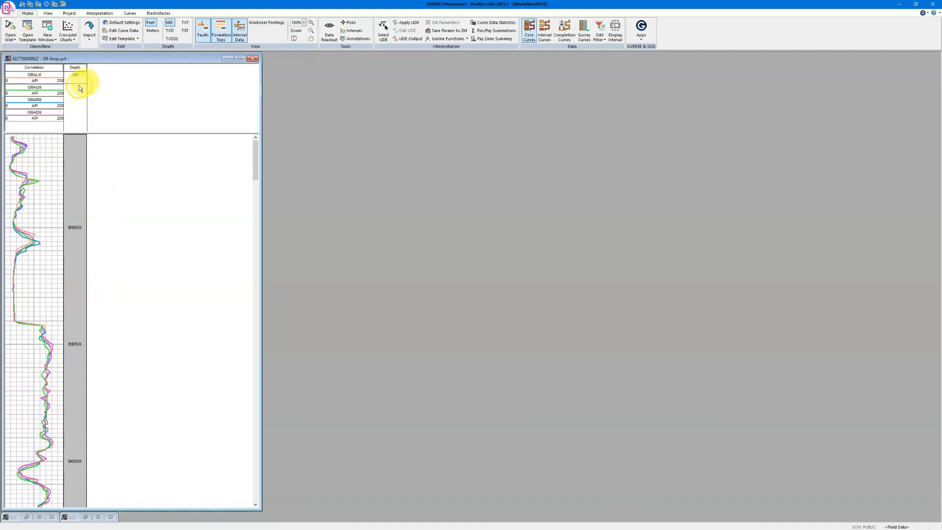
pyautogui.click(118, 31)
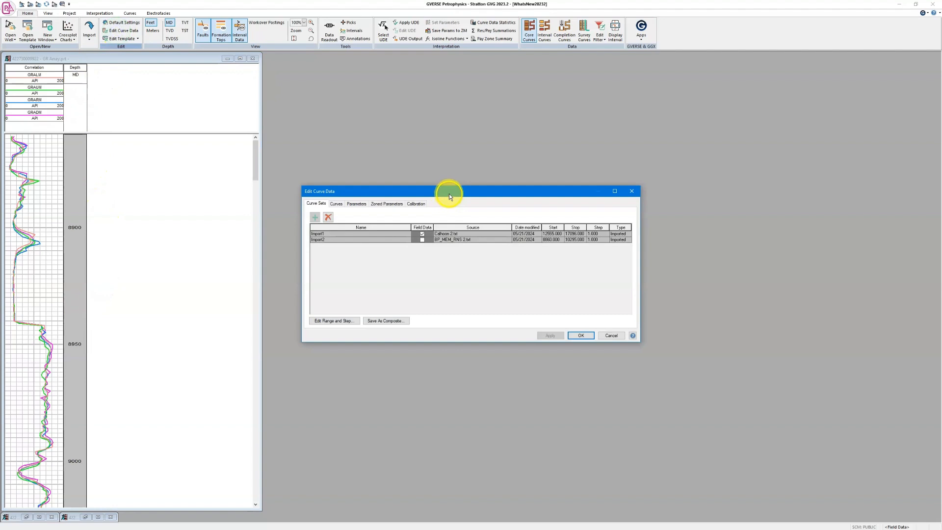
pyautogui.moveTo(450, 195); pyautogui.dragTo(479, 158)
pyautogui.click(365, 167)
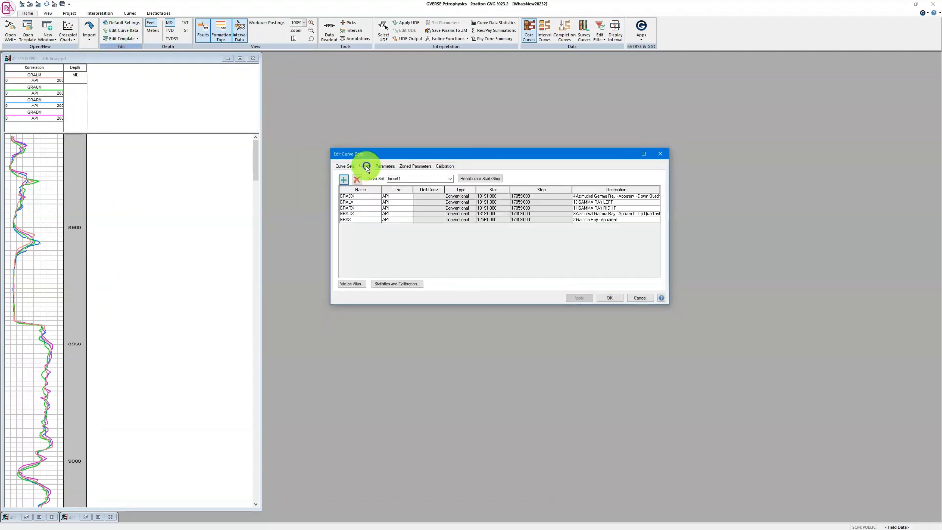
pyautogui.click(450, 179)
pyautogui.click(431, 191)
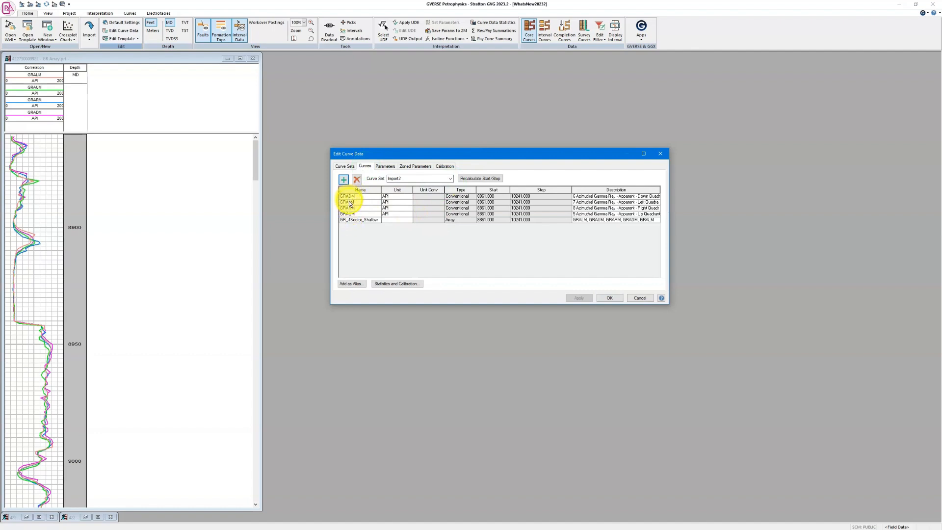
# Start a new array curve named GR_4_Sector with 5 sectors in the Import2 curve set.
pyautogui.click(344, 180)
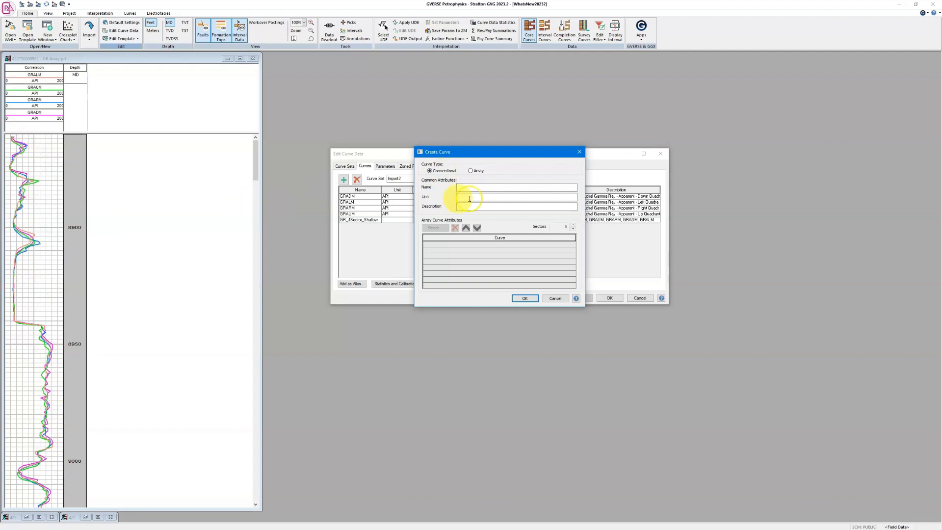
pyautogui.click(472, 171)
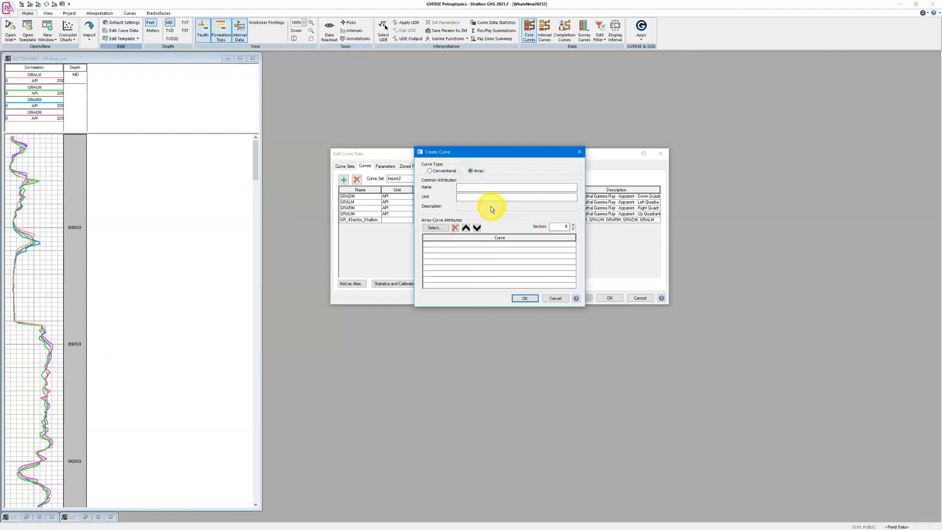
pyautogui.click(464, 188)
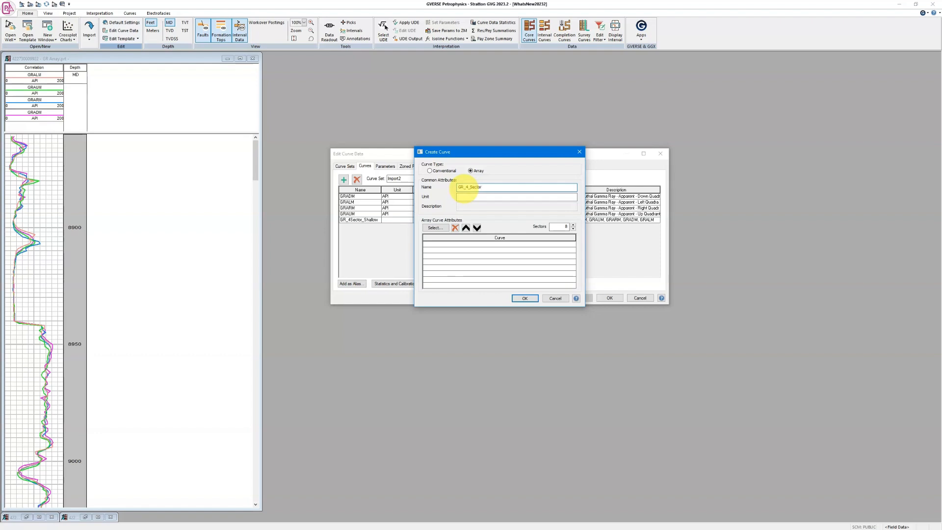
pyautogui.click(573, 228)
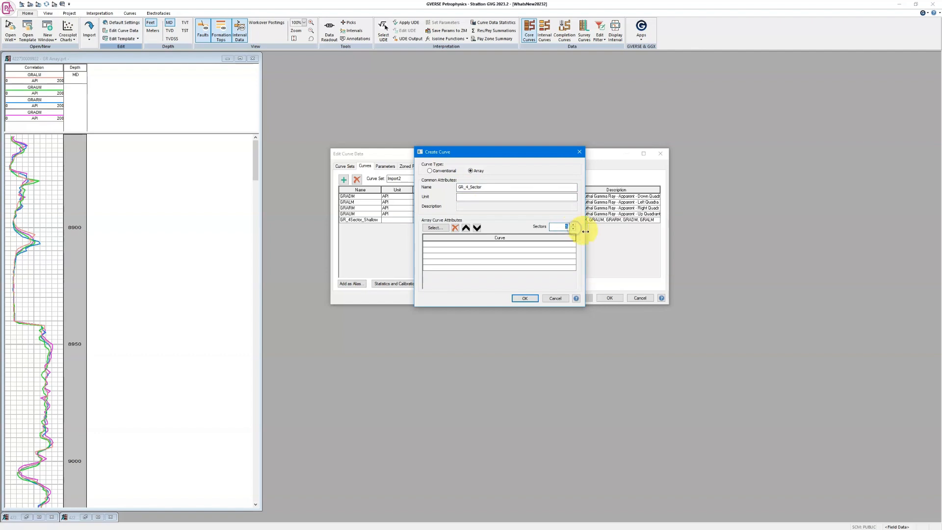
pyautogui.moveTo(496, 158); pyautogui.dragTo(599, 157)
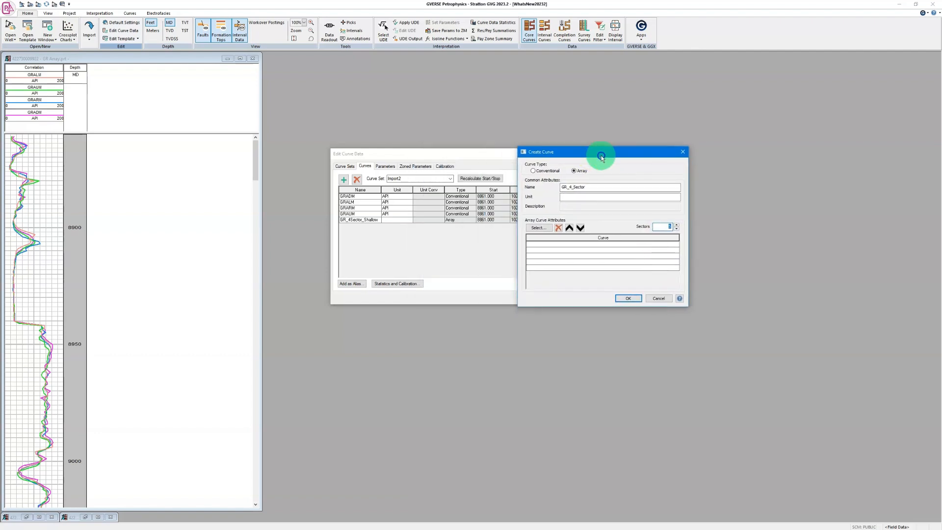
# Assign GRALM, GRAUM, GRARM, GRADM and GRALM again, in that order, to the GR_4_Sector array and create the curve.
pyautogui.click(545, 228)
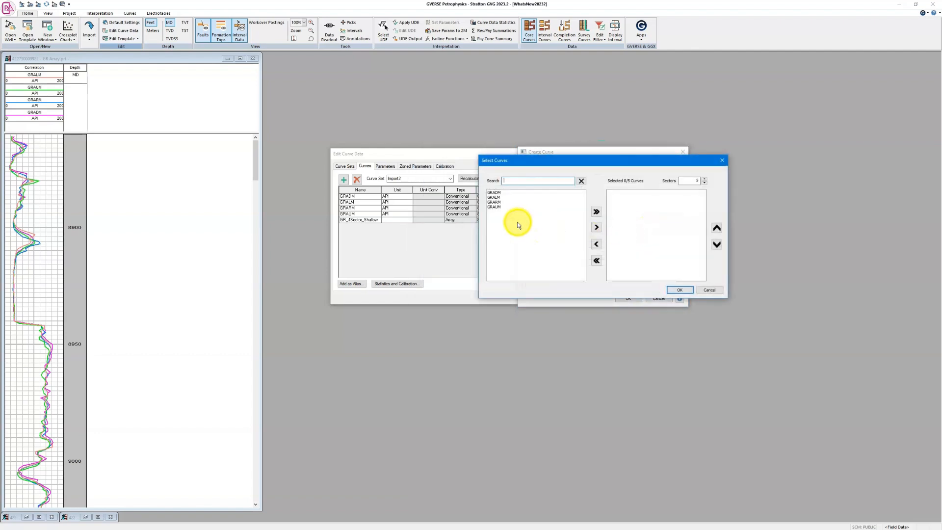
pyautogui.click(505, 197)
pyautogui.click(600, 229)
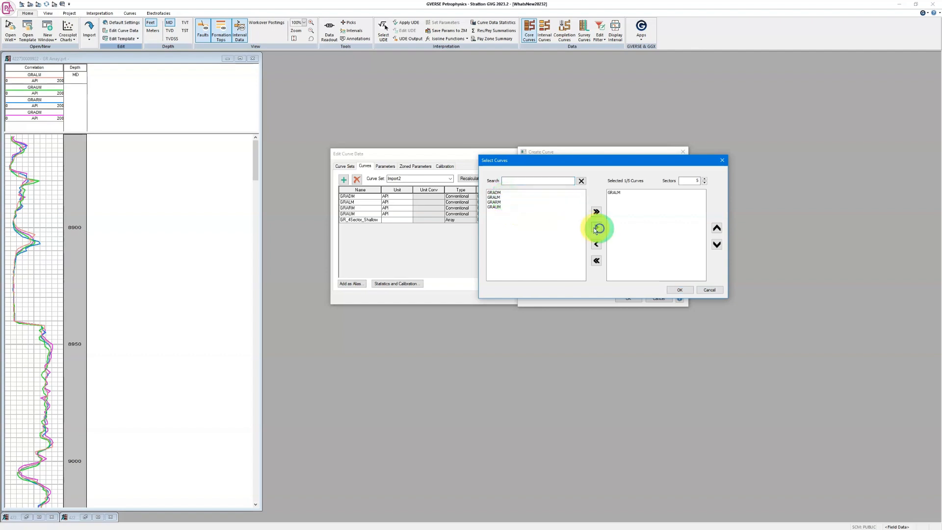
pyautogui.click(505, 207)
pyautogui.click(596, 227)
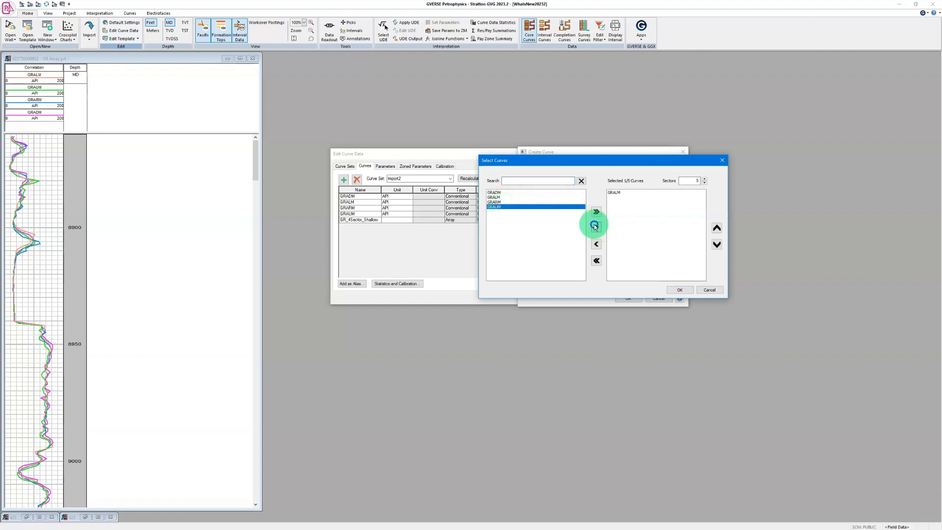
pyautogui.click(506, 202)
pyautogui.click(596, 227)
pyautogui.click(514, 193)
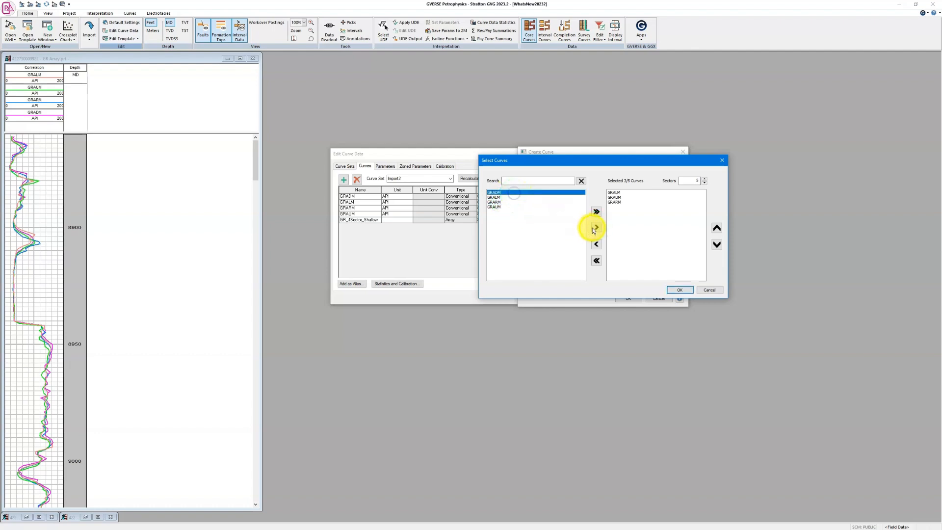
pyautogui.click(595, 229)
pyautogui.click(504, 200)
pyautogui.click(596, 226)
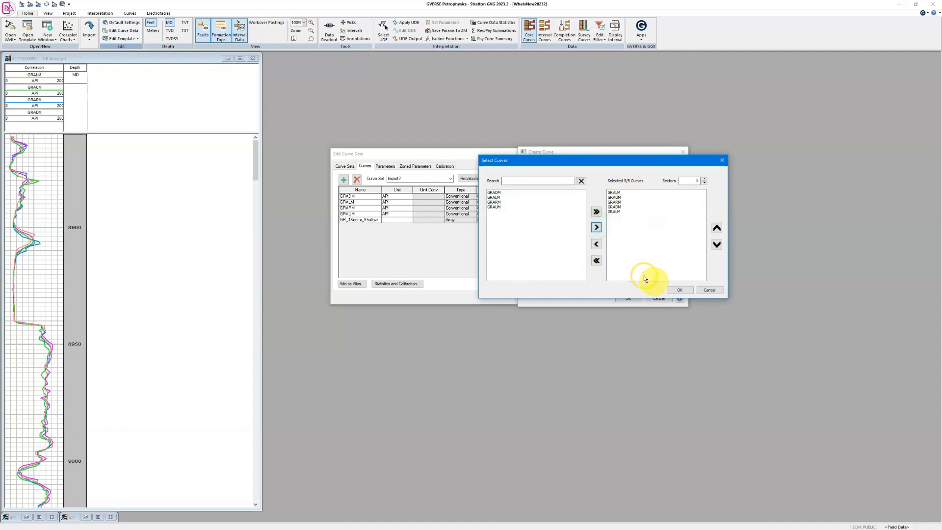
pyautogui.click(680, 290)
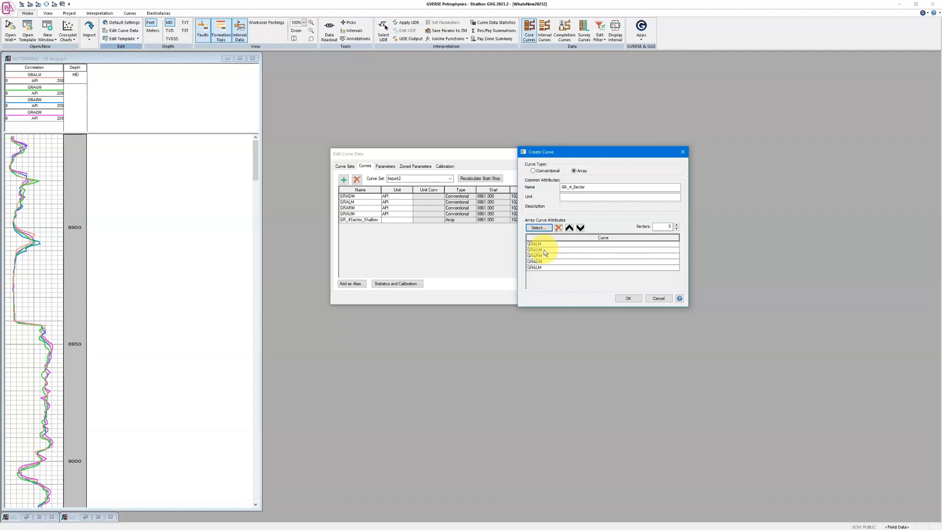
pyautogui.click(623, 299)
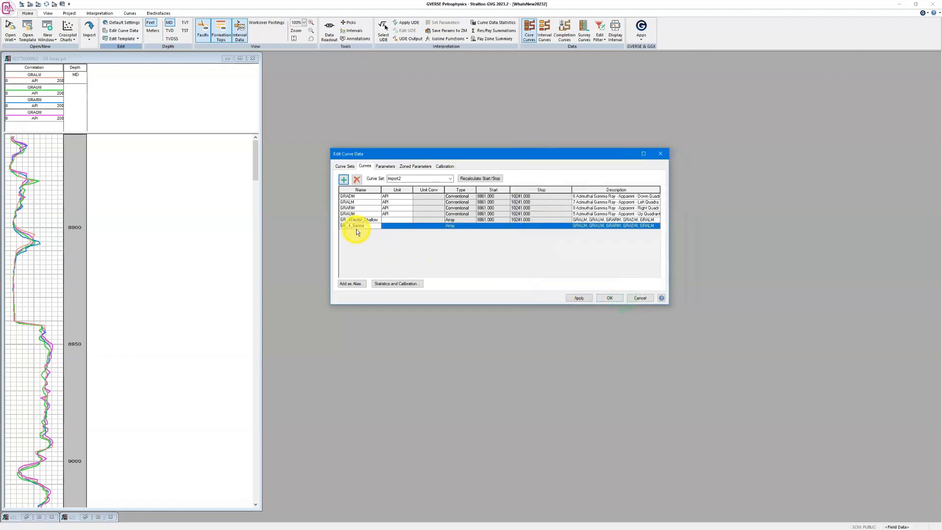
# Save the Import2 curve edits and add an array curve track beside the depth track in a widened log window.
pyautogui.click(610, 298)
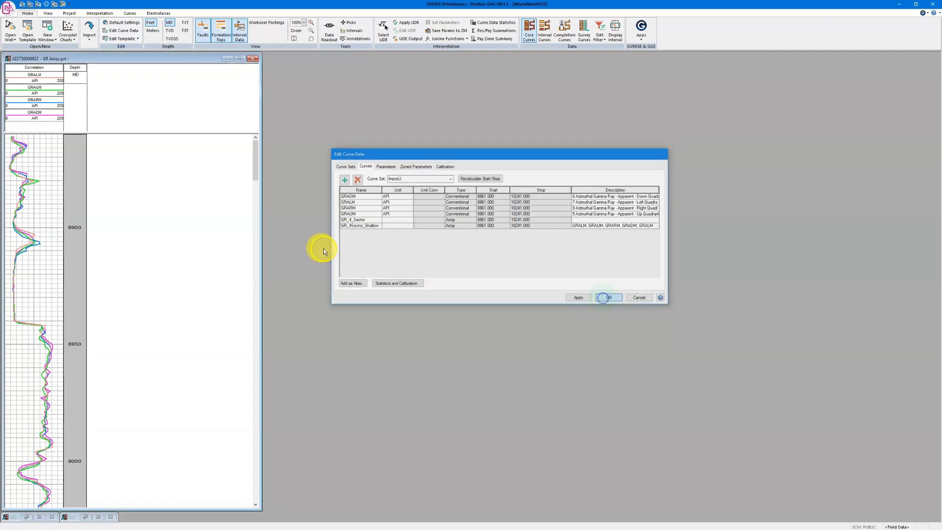
pyautogui.moveTo(262, 227); pyautogui.dragTo(318, 227)
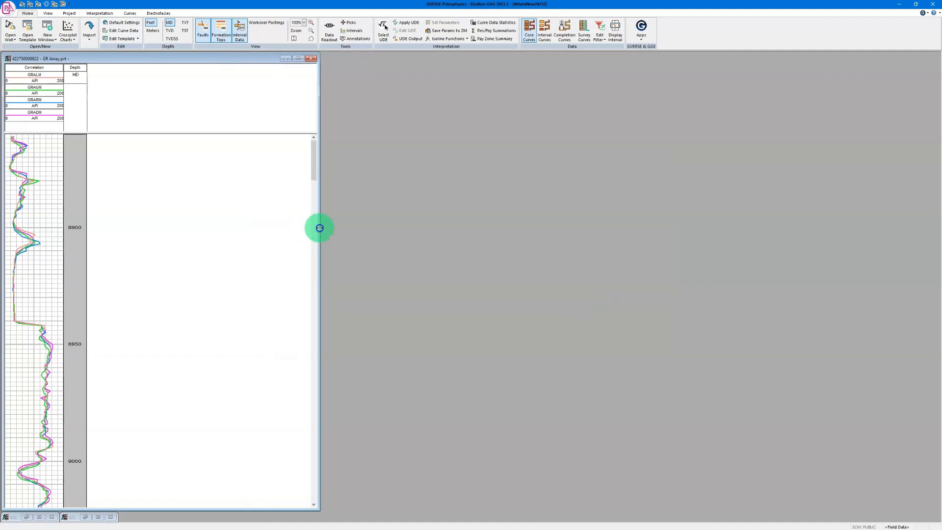
pyautogui.rightClick(162, 172)
pyautogui.click(187, 281)
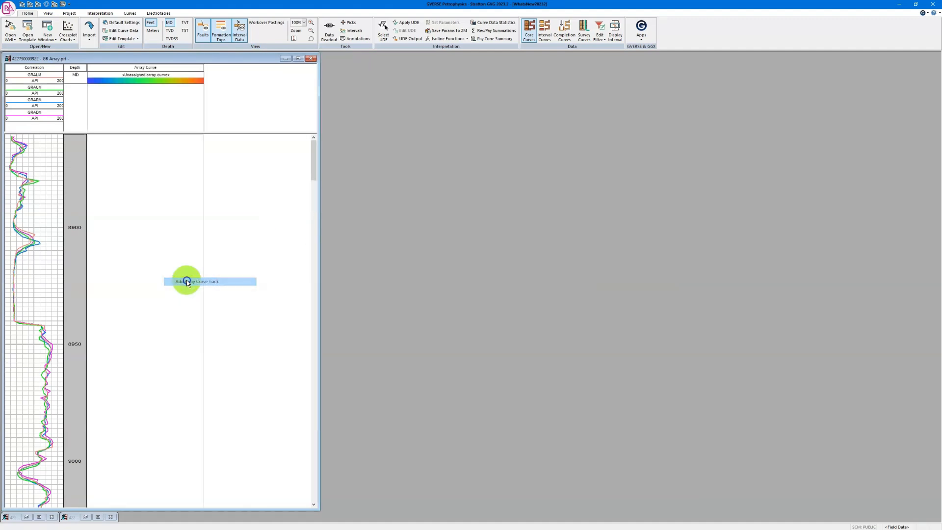
# Assign the GR_4_Sector curve from the Import2 curve set to the new array curve track.
pyautogui.doubleClick(162, 90)
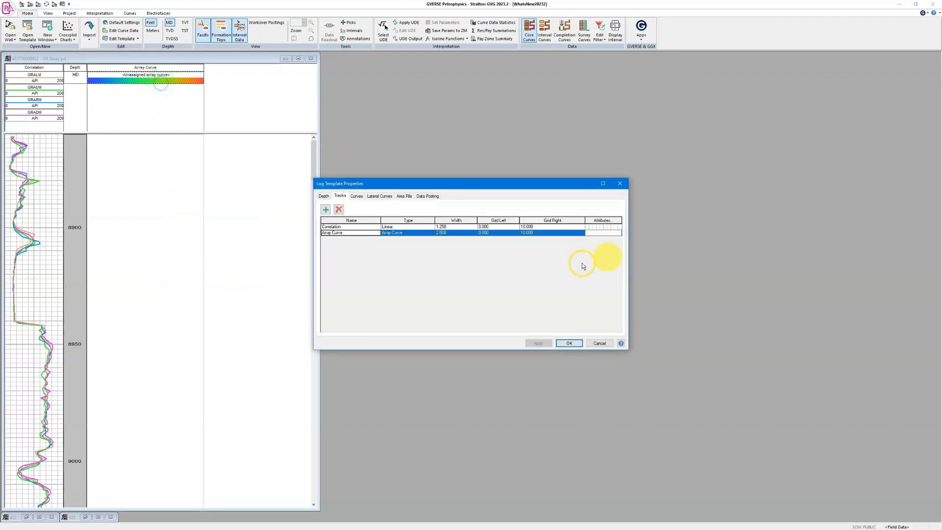
pyautogui.click(608, 233)
pyautogui.click(513, 222)
pyautogui.click(513, 237)
pyautogui.click(513, 235)
pyautogui.click(514, 244)
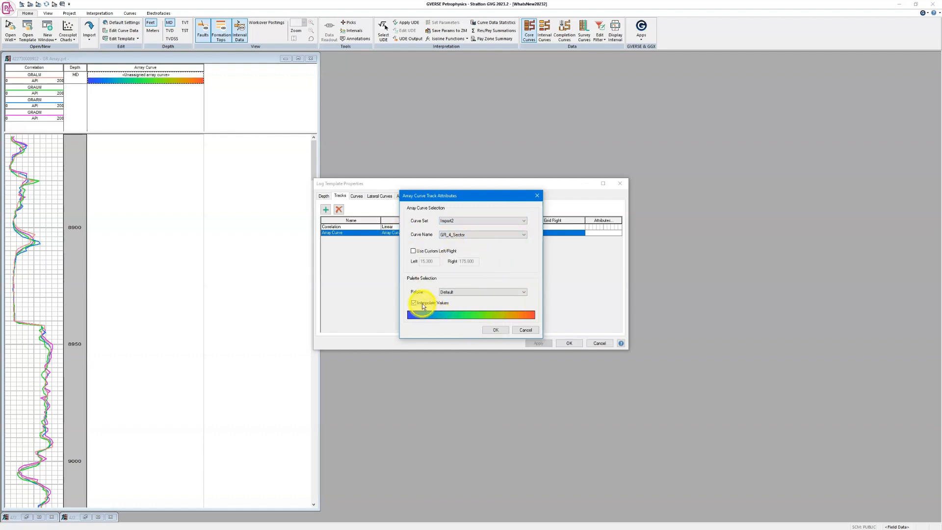
# Set the array curve track's palette to BLKWHYEL and apply it to the log.
pyautogui.click(497, 293)
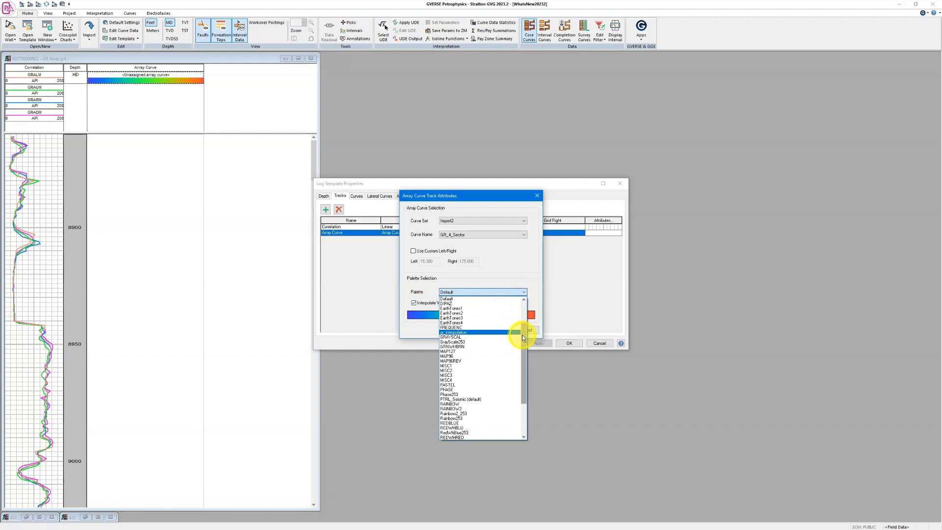
pyautogui.moveTo(523, 338); pyautogui.dragTo(528, 308)
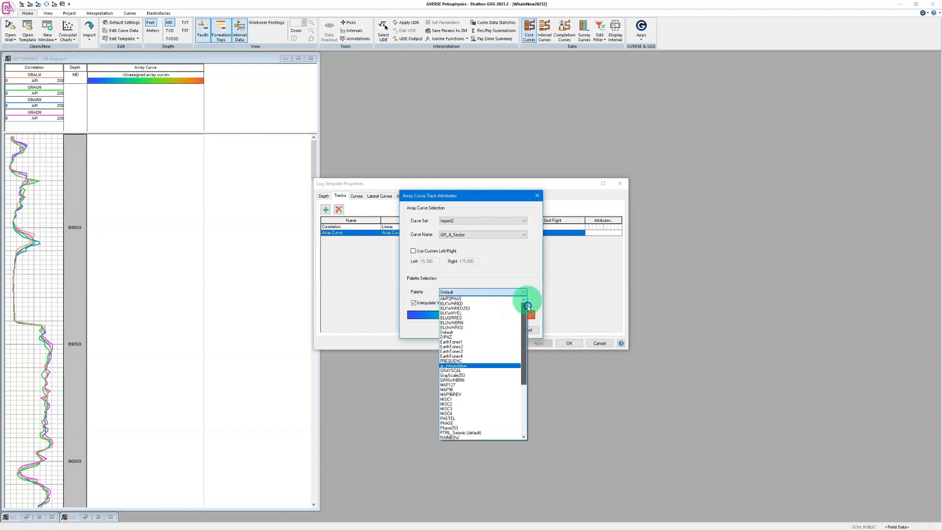
pyautogui.click(478, 313)
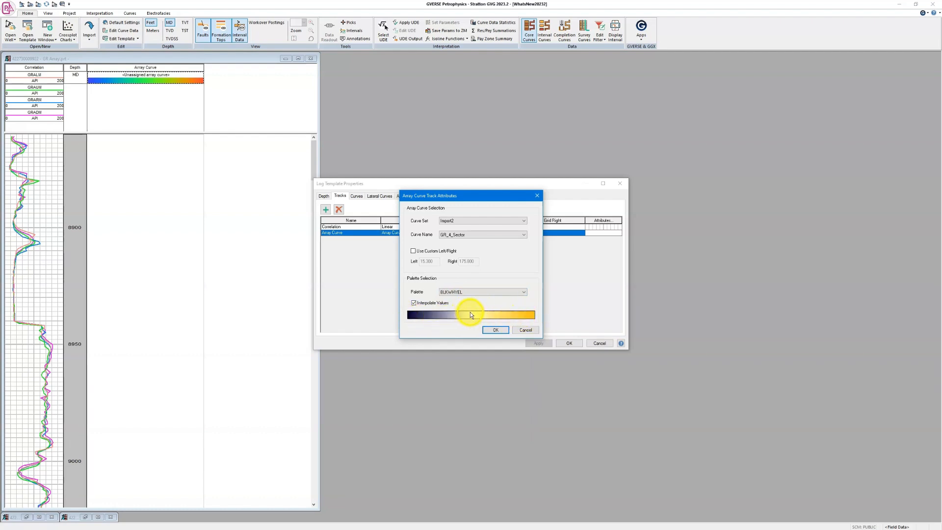
pyautogui.click(496, 329)
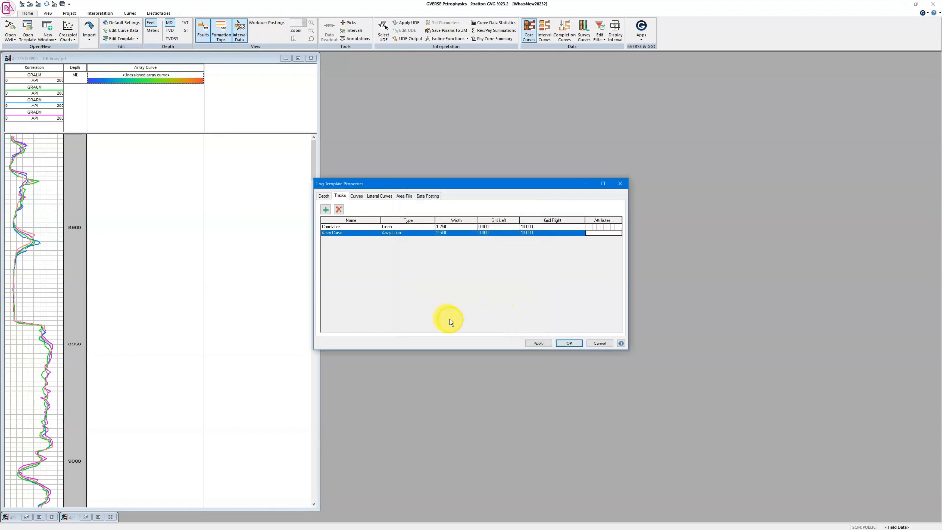
pyautogui.click(543, 345)
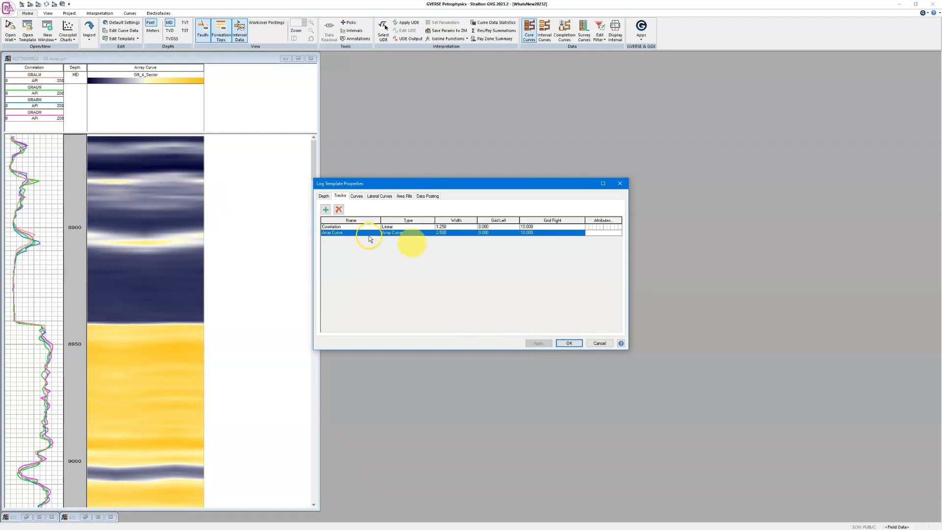
# Close the log template properties and narrow the array curve track to a width of about 2.2.
pyautogui.click(554, 345)
pyautogui.moveTo(312, 168); pyautogui.dragTo(316, 334)
pyautogui.moveTo(203, 210); pyautogui.dragTo(176, 212)
# Turn off value interpolation for the GR_4_Sector array curve track and apply the change.
pyautogui.doubleClick(147, 76)
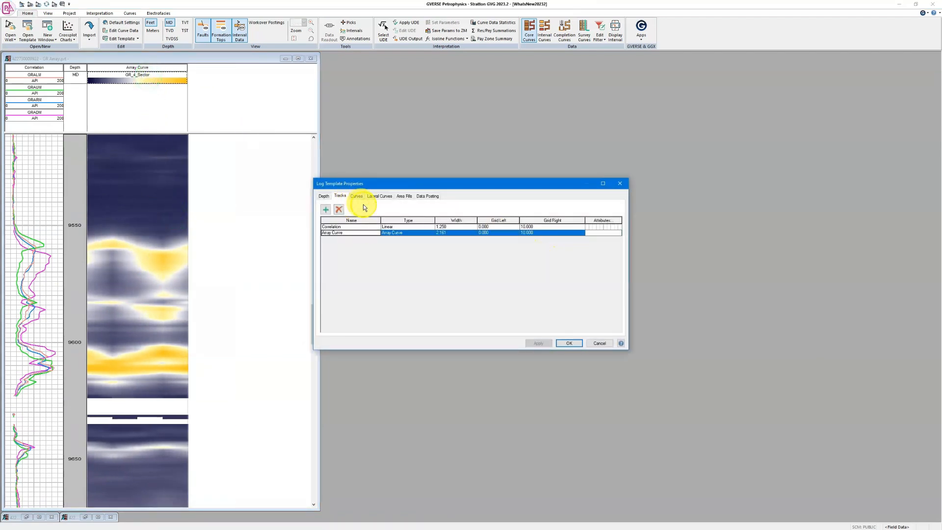
pyautogui.click(609, 234)
pyautogui.click(414, 303)
pyautogui.click(496, 330)
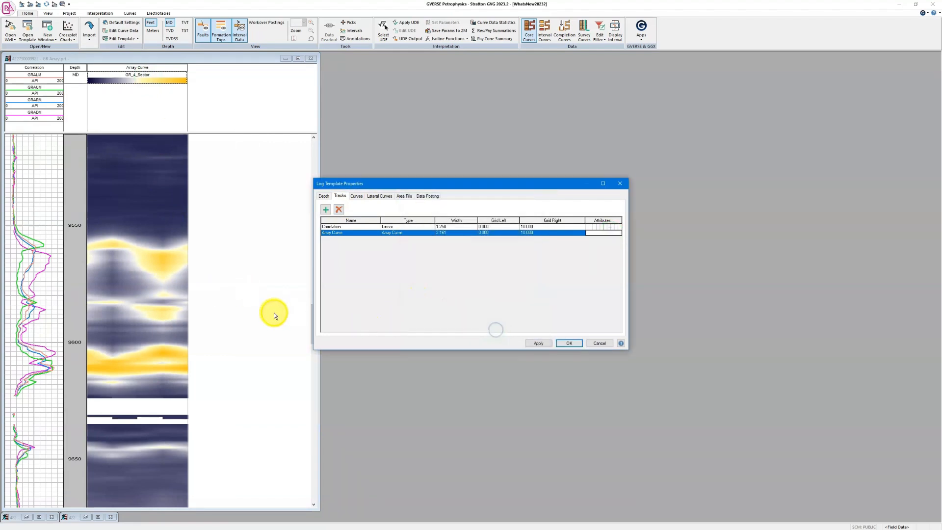
pyautogui.click(536, 342)
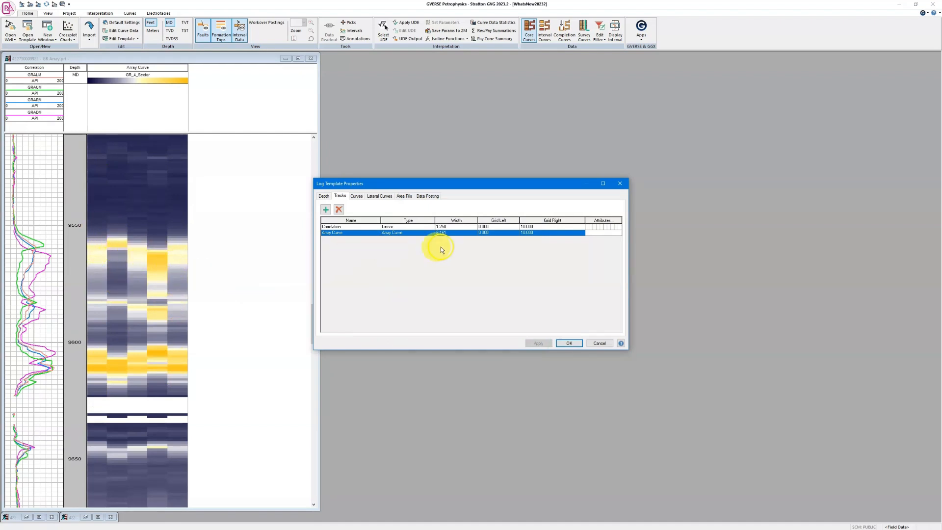
# Turn value interpolation back on for the array curve track and apply it.
pyautogui.click(587, 232)
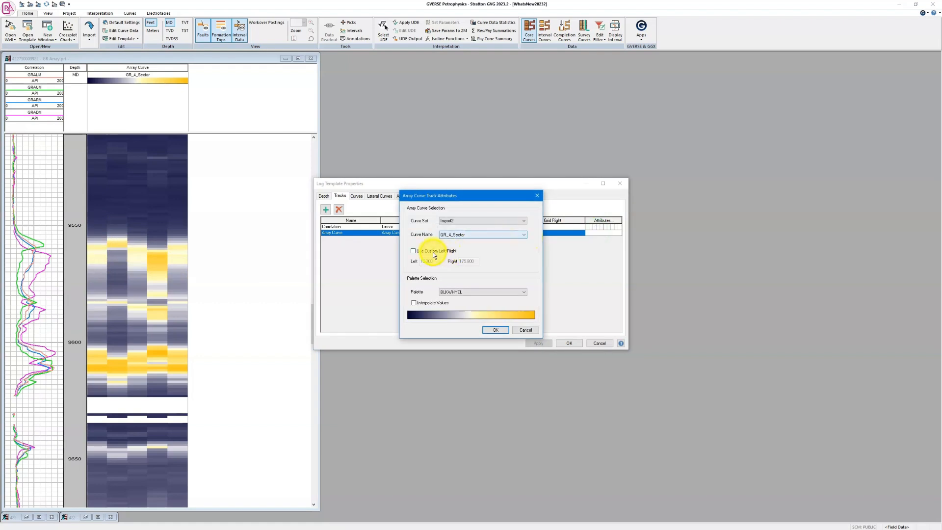
pyautogui.click(435, 305)
pyautogui.click(495, 330)
pyautogui.click(538, 343)
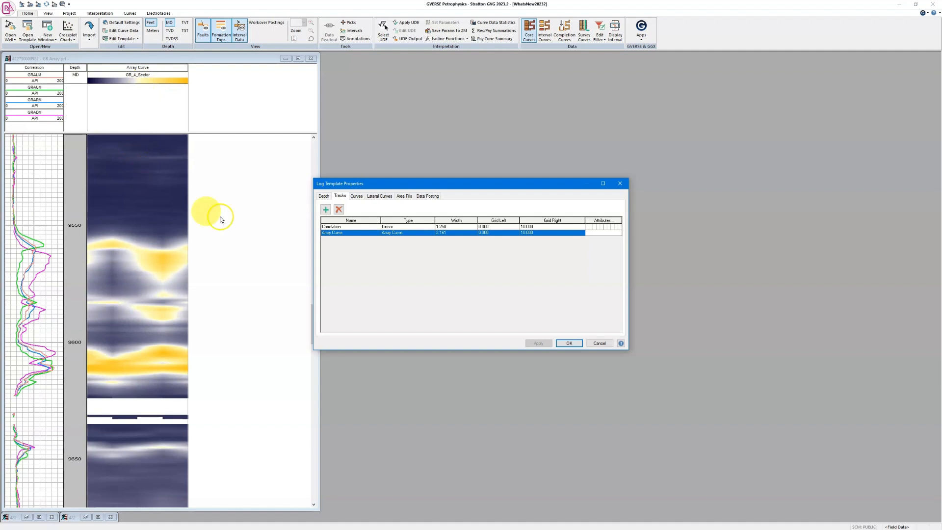
pyautogui.click(324, 210)
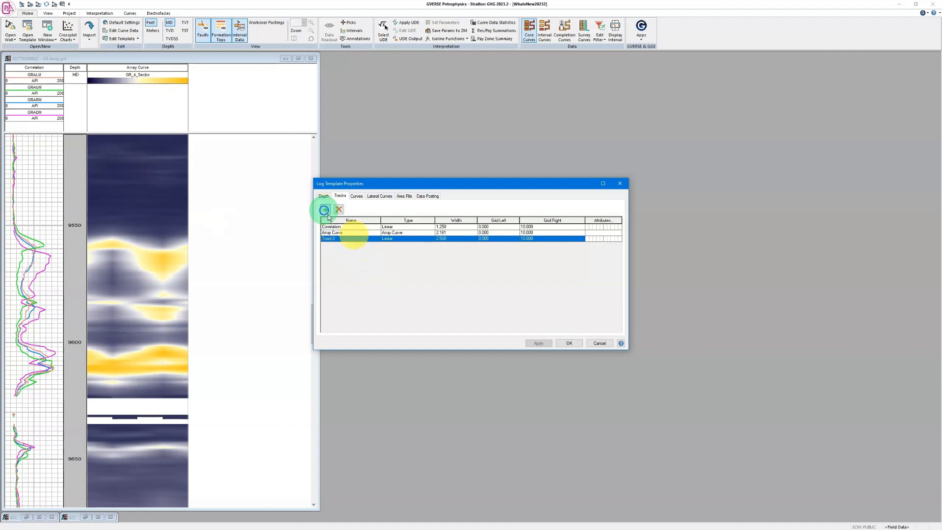
pyautogui.click(378, 241)
pyautogui.moveTo(365, 238); pyautogui.dragTo(334, 238)
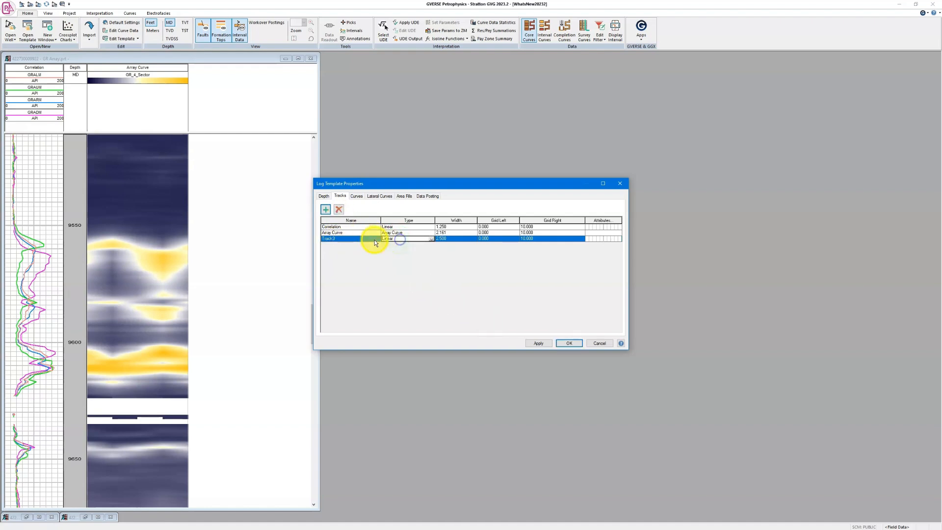
pyautogui.click(339, 210)
# Commit the track changes and add a curve entry from the Import2 set to the Array Curve track.
pyautogui.click(356, 200)
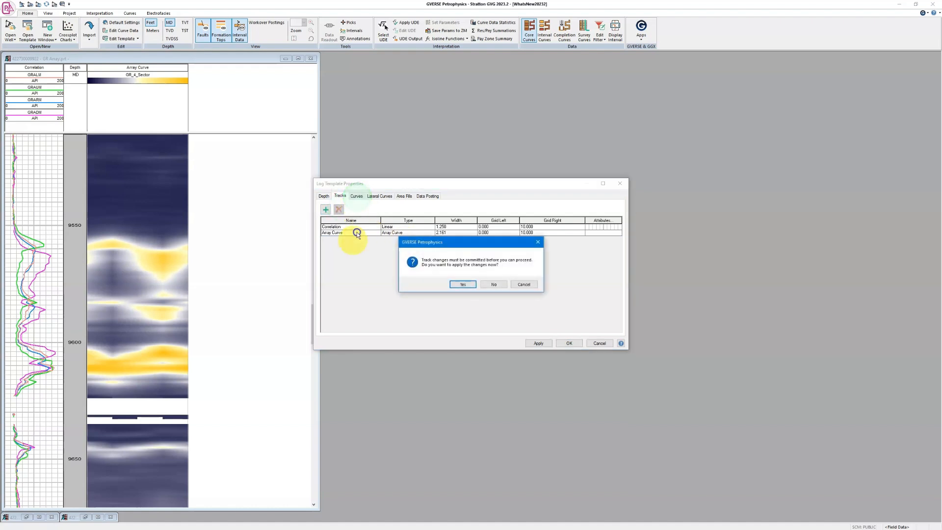
pyautogui.click(459, 281)
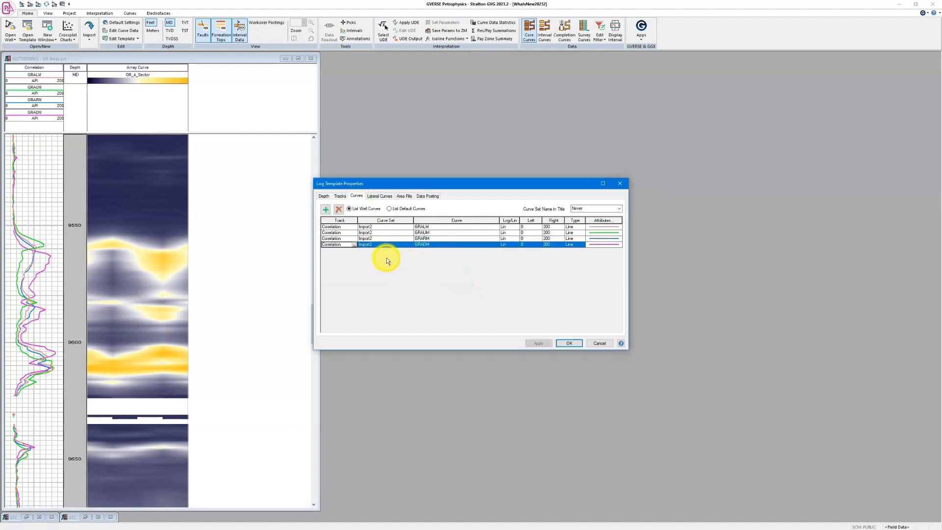
pyautogui.click(326, 210)
pyautogui.click(357, 251)
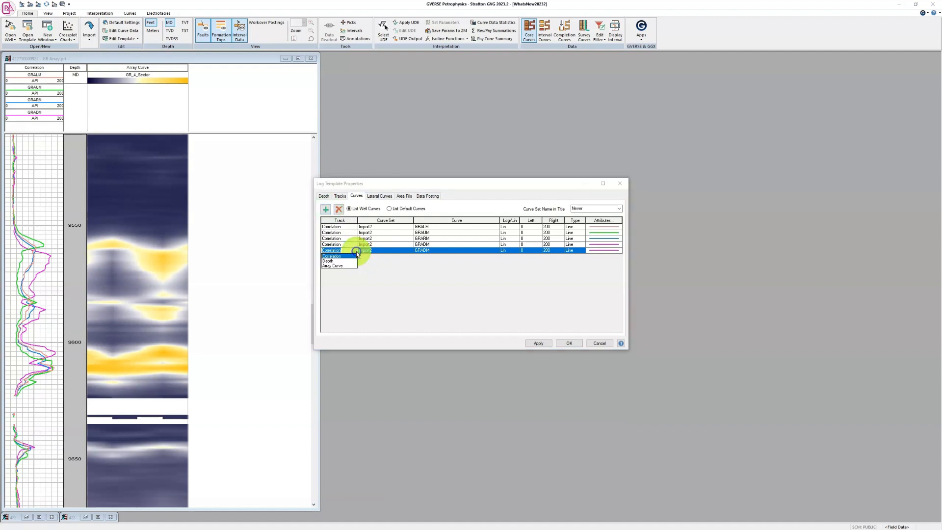
pyautogui.click(338, 265)
pyautogui.click(411, 251)
pyautogui.click(411, 251)
# Set the Array Curve track's new entry to GRALM, apply it and review the overlay along the log.
pyautogui.click(497, 251)
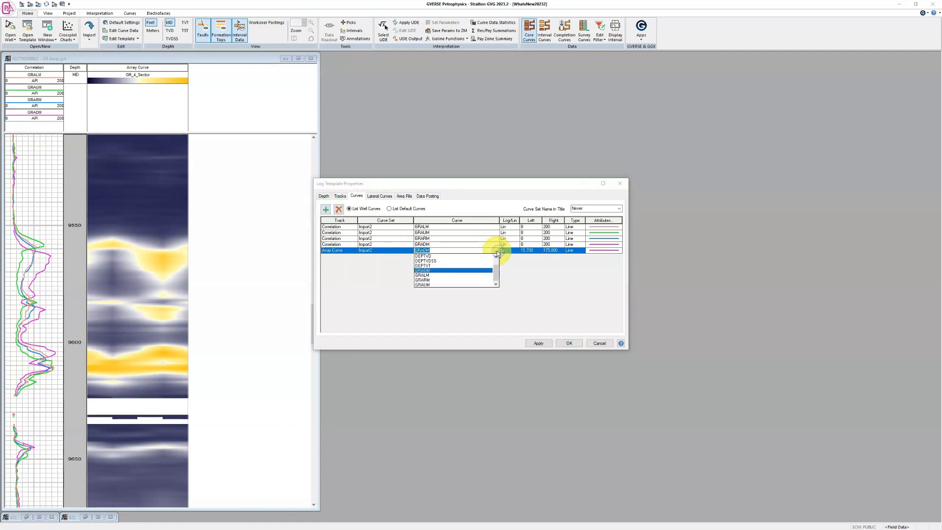
pyautogui.click(497, 273)
pyautogui.moveTo(496, 280)
pyautogui.mouseDown()
pyautogui.moveTo(494, 257)
pyautogui.moveTo(494, 280)
pyautogui.mouseUp()
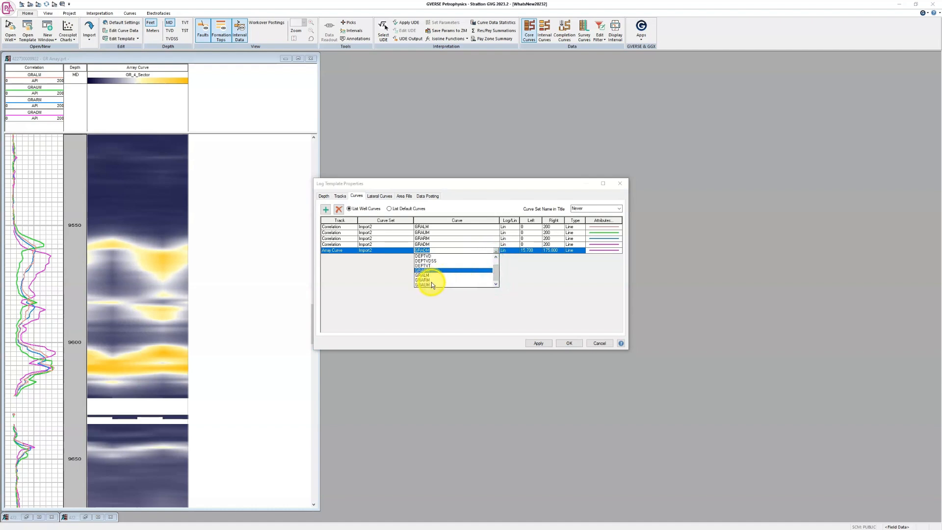
pyautogui.click(431, 275)
pyautogui.click(538, 343)
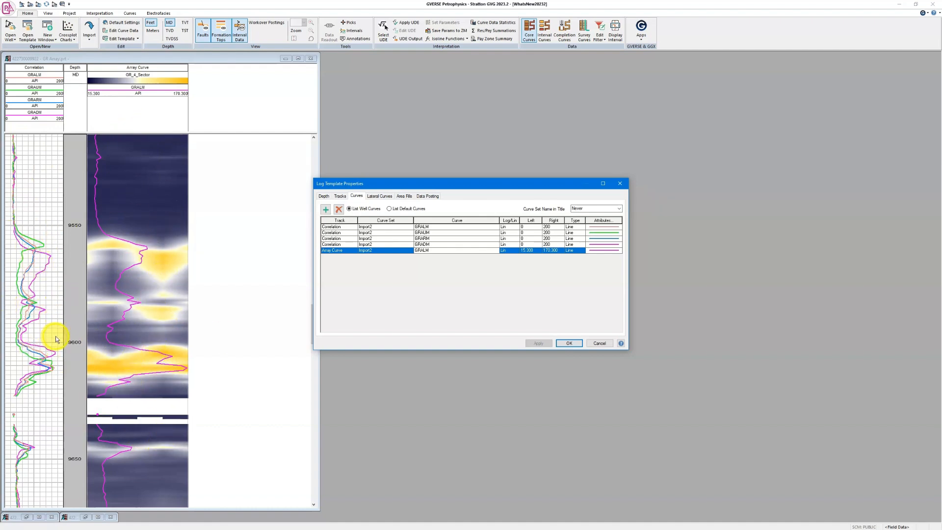
pyautogui.click(602, 343)
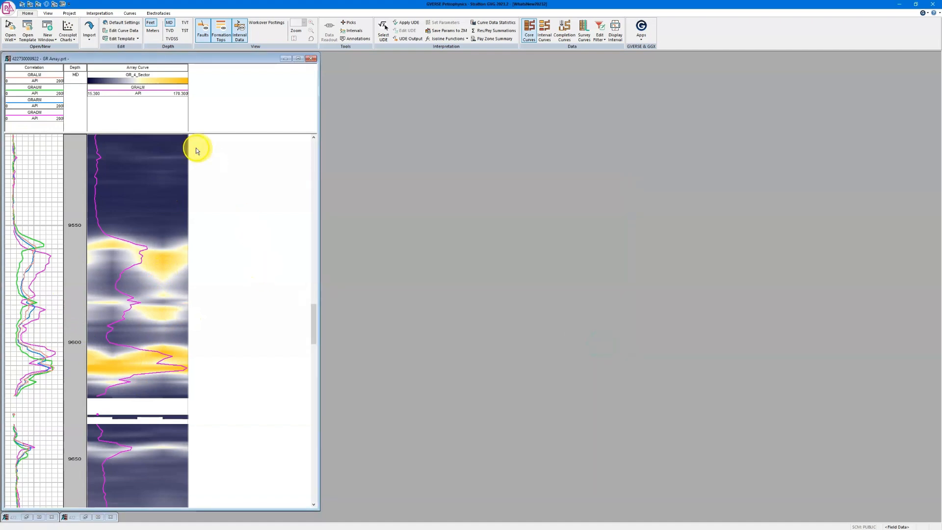
pyautogui.moveTo(316, 336); pyautogui.dragTo(316, 184)
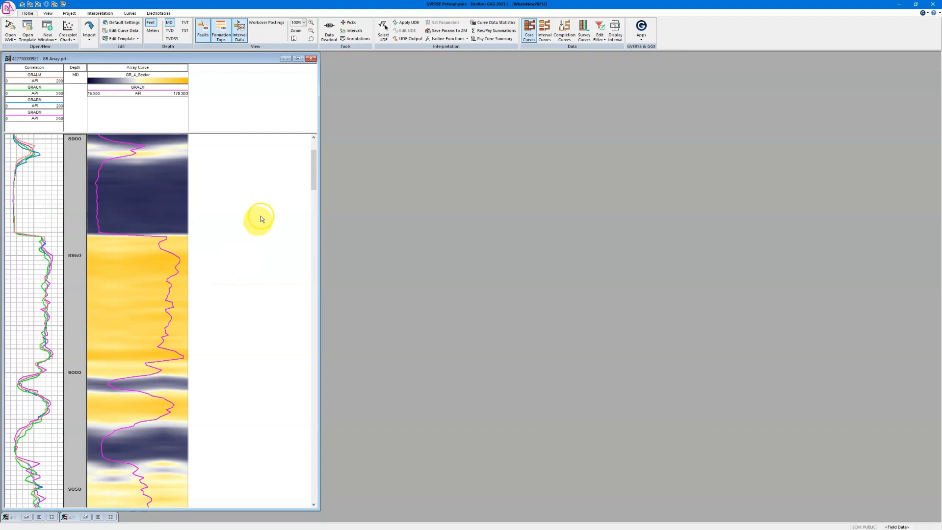
# Restore the minimized splicing log of GRI 21 and widen it, showing where the two porosity curves overlap between 7950 and 8000.
pyautogui.click(28, 518)
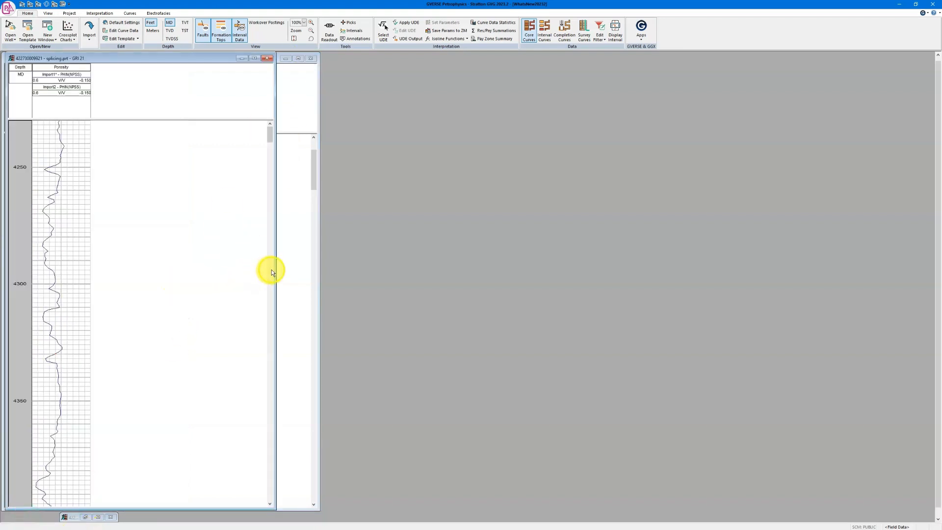
pyautogui.moveTo(275, 268); pyautogui.dragTo(317, 271)
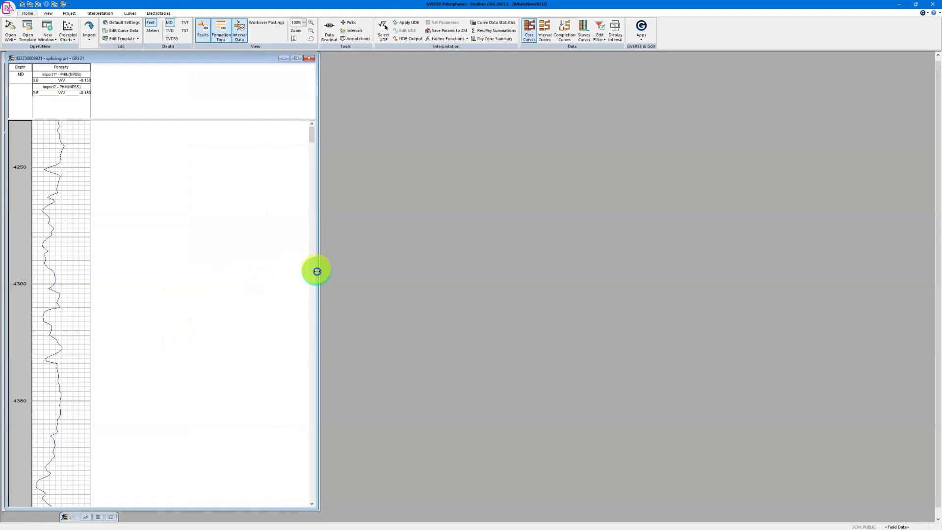
pyautogui.moveTo(314, 139); pyautogui.dragTo(309, 312)
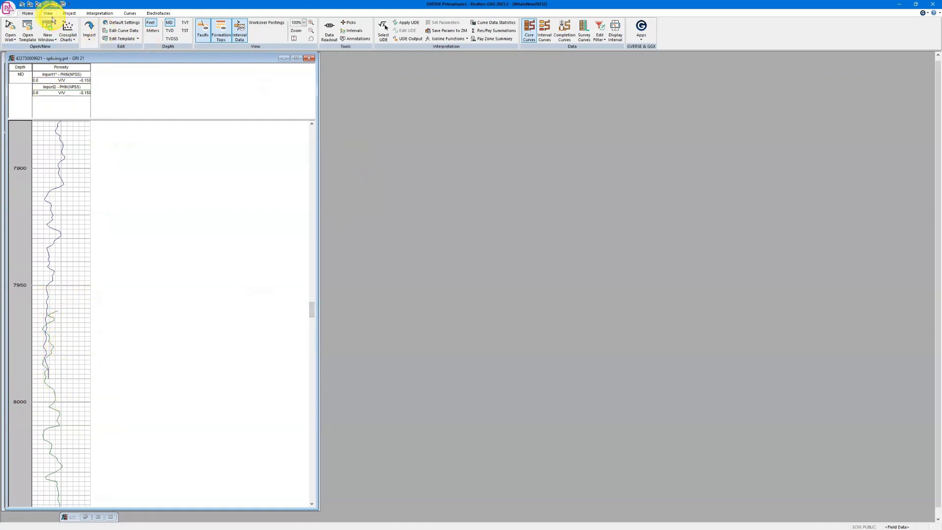
# Start a Graphical Curve Splice with the NPSS curve from Import1 as the first curve.
pyautogui.click(126, 15)
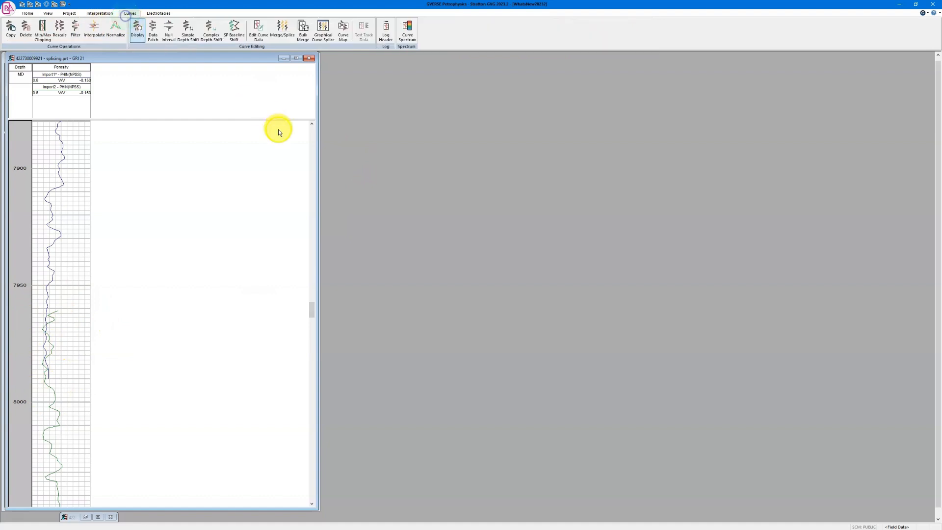
pyautogui.click(329, 34)
pyautogui.click(359, 195)
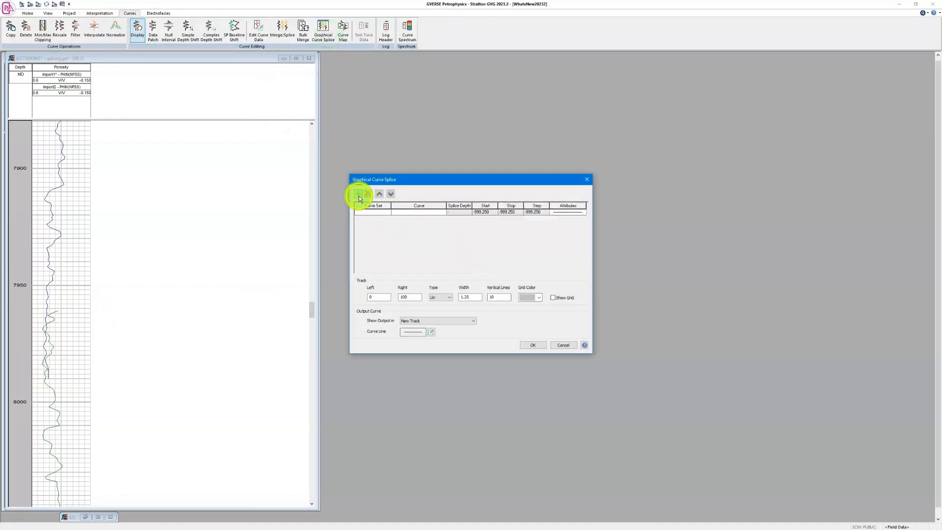
pyautogui.click(385, 213)
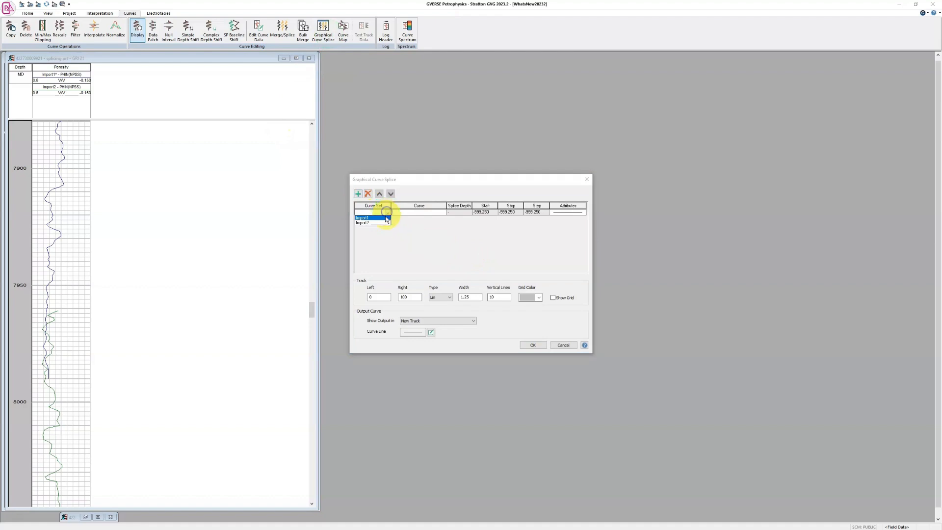
pyautogui.click(378, 219)
pyautogui.click(444, 213)
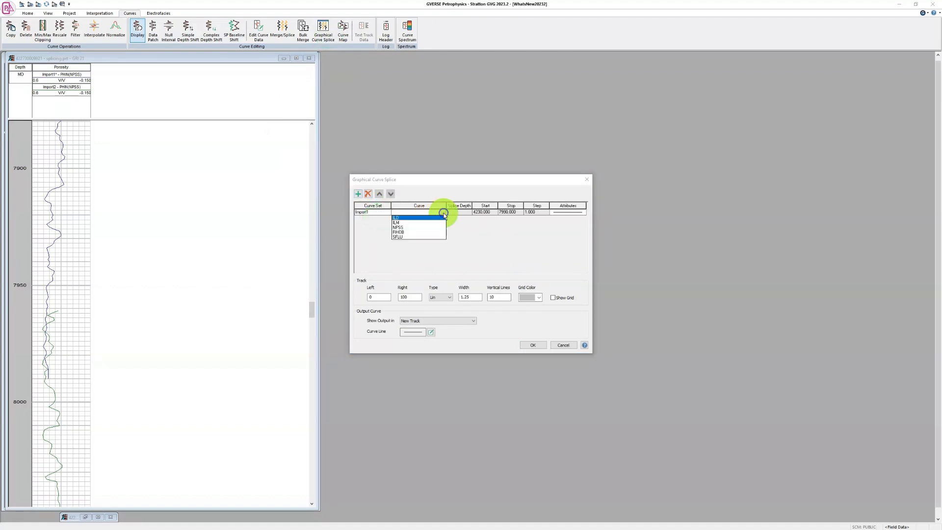
pyautogui.click(407, 228)
# Add the NPSS curve from Import2 as the second curve of the splice.
pyautogui.click(358, 193)
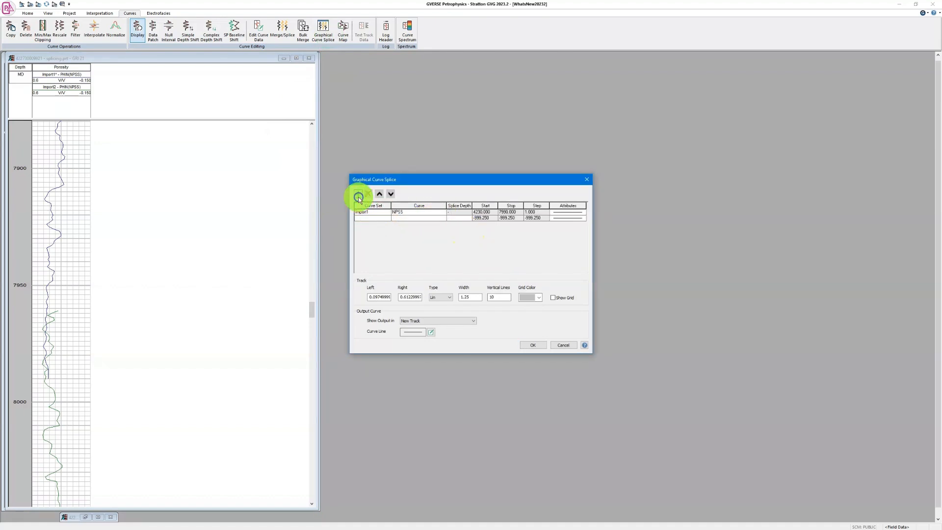
pyautogui.click(388, 218)
pyautogui.click(382, 228)
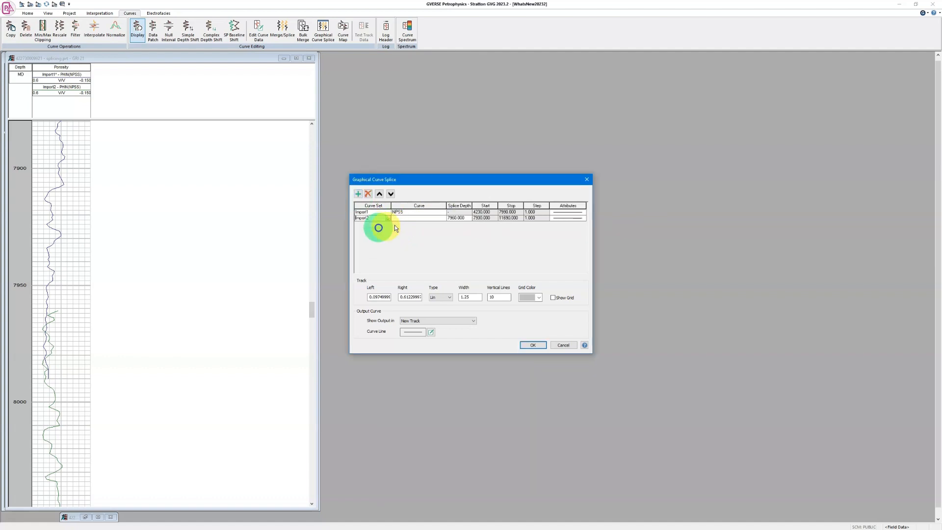
pyautogui.click(443, 217)
pyautogui.click(407, 223)
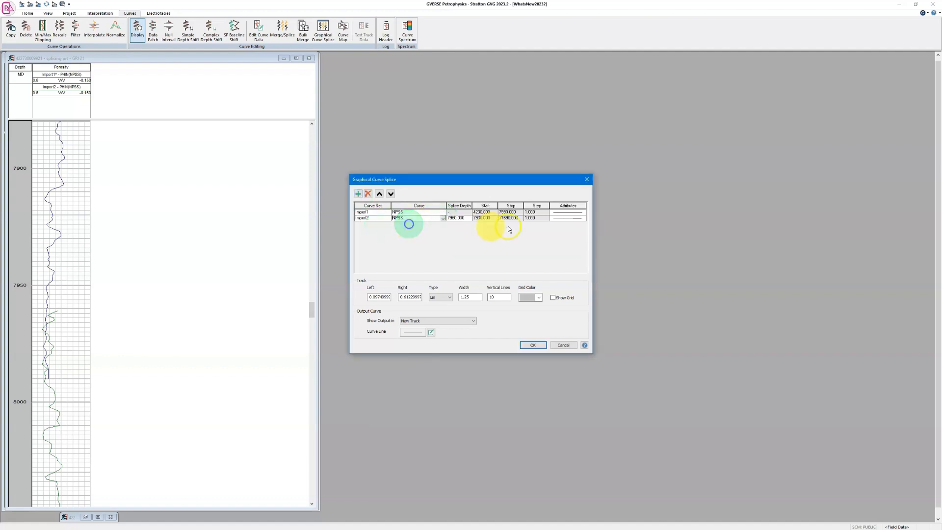
# Give the Import1 NPSS curve in the splice a blue solid line of the middle width.
pyautogui.click(564, 217)
pyautogui.click(466, 289)
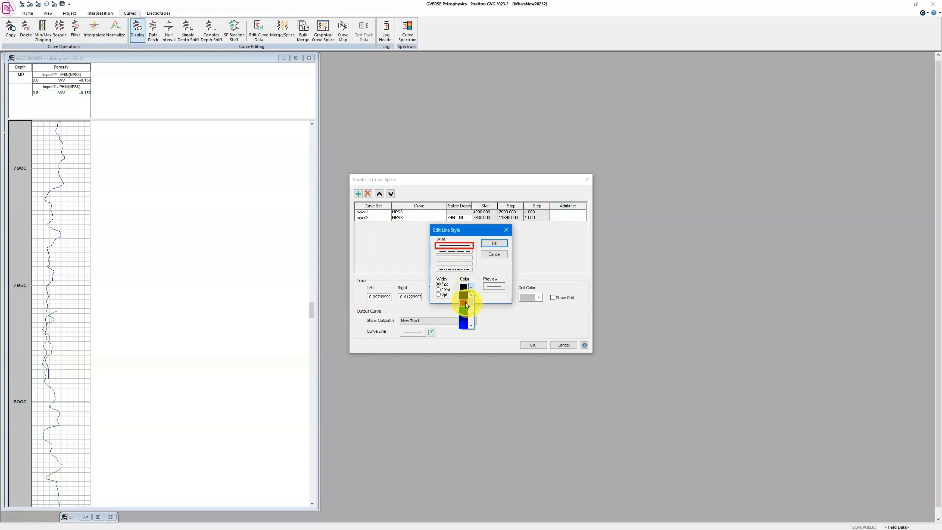
pyautogui.click(464, 325)
pyautogui.click(438, 289)
pyautogui.click(494, 243)
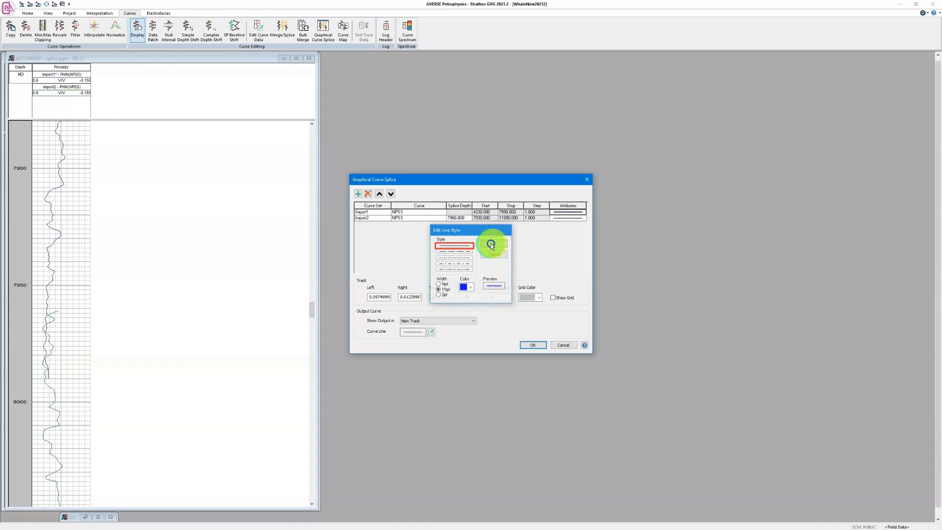
# Give the Import2 NPSS curve in the splice a green solid line of the middle width.
pyautogui.doubleClick(562, 219)
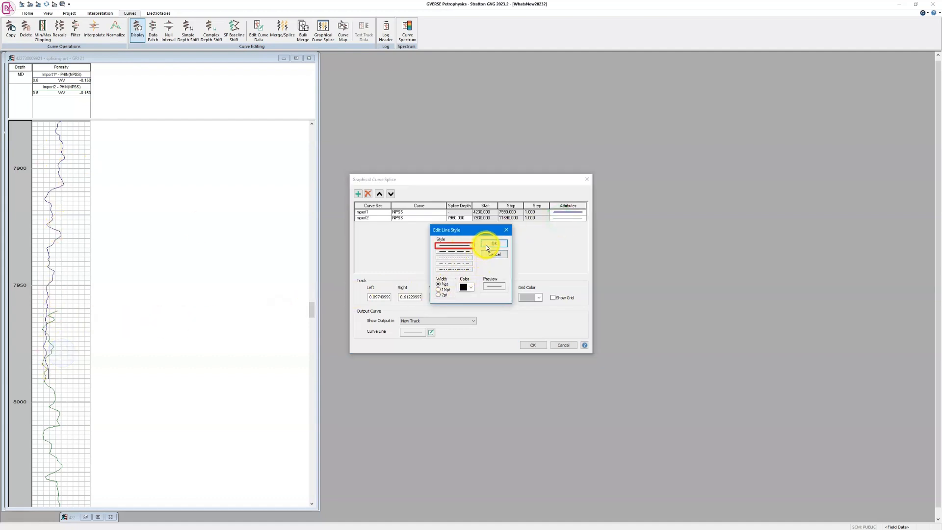
pyautogui.click(473, 288)
pyautogui.click(464, 314)
pyautogui.click(439, 290)
pyautogui.click(496, 244)
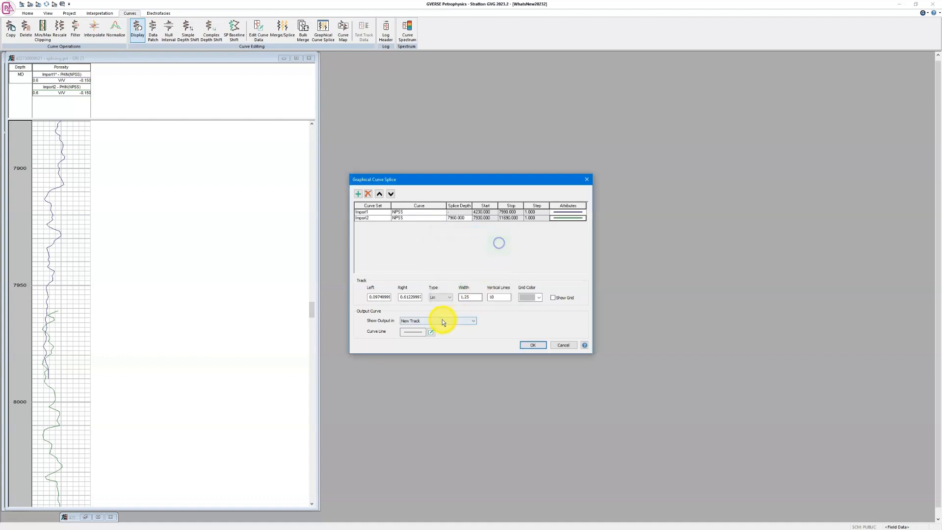
# Set the splice track's scale to 0.6 on the left and -0.15 on the right.
pyautogui.doubleClick(388, 298)
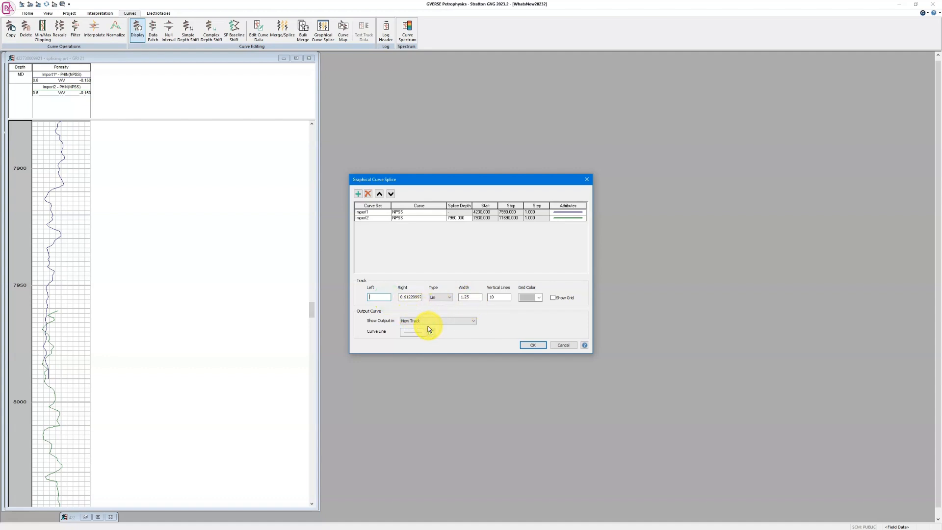
pyautogui.doubleClick(408, 298)
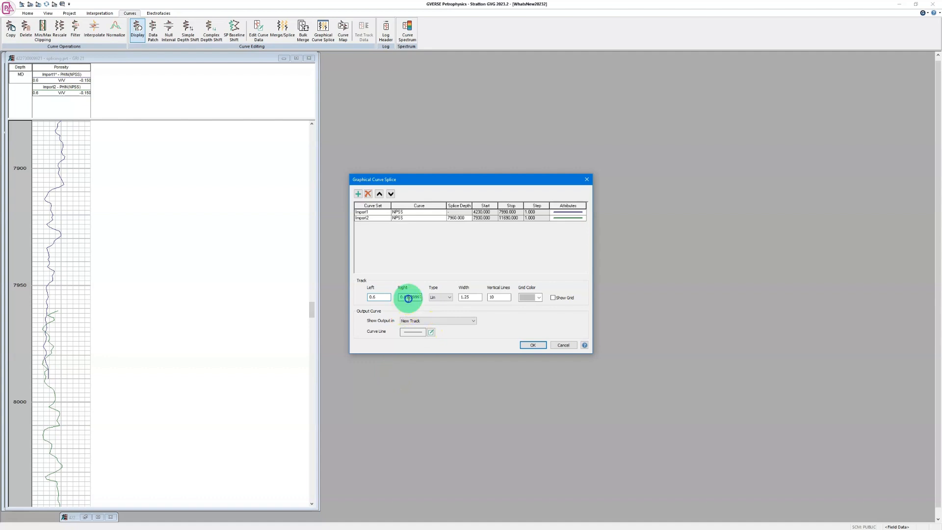
pyautogui.doubleClick(411, 298)
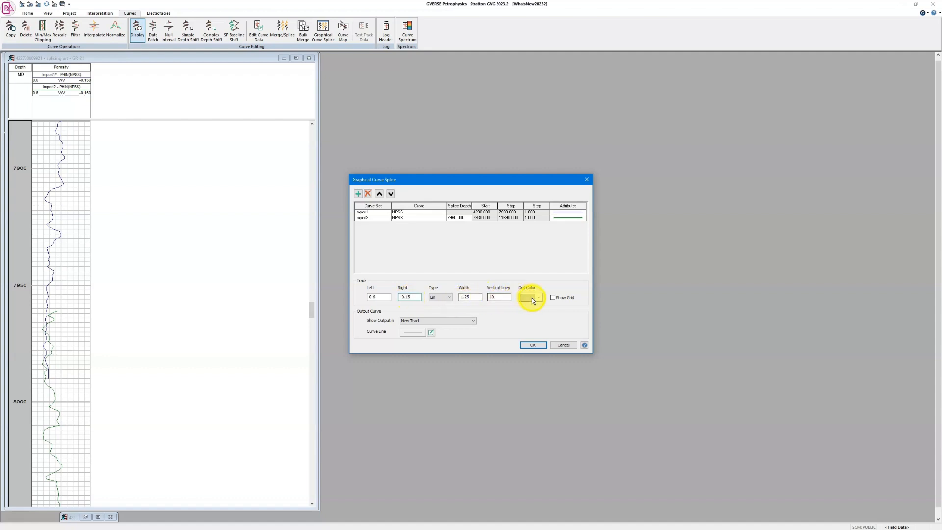
# Give the output curve a dark red line of the middle width and generate the splice with the output in a new track.
pyautogui.click(431, 332)
pyautogui.click(470, 286)
pyautogui.click(464, 302)
pyautogui.click(438, 289)
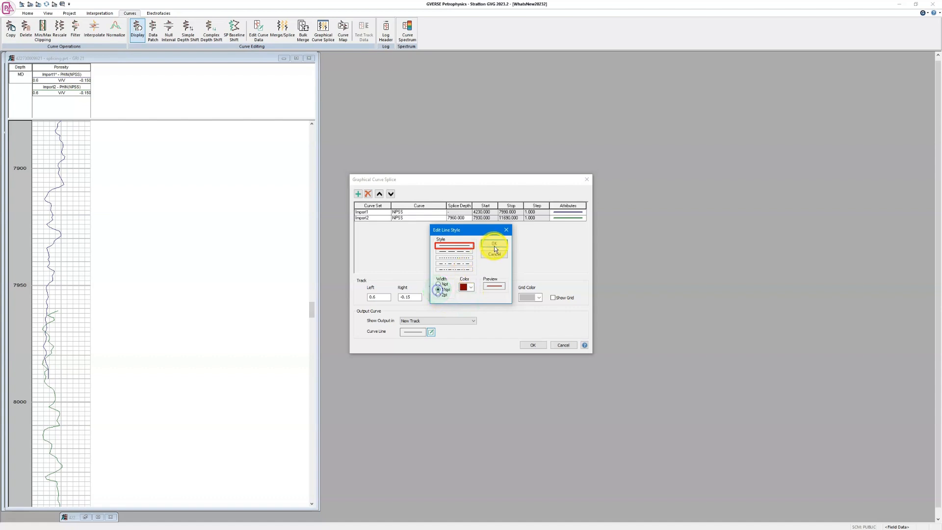
pyautogui.click(495, 244)
pyautogui.click(533, 345)
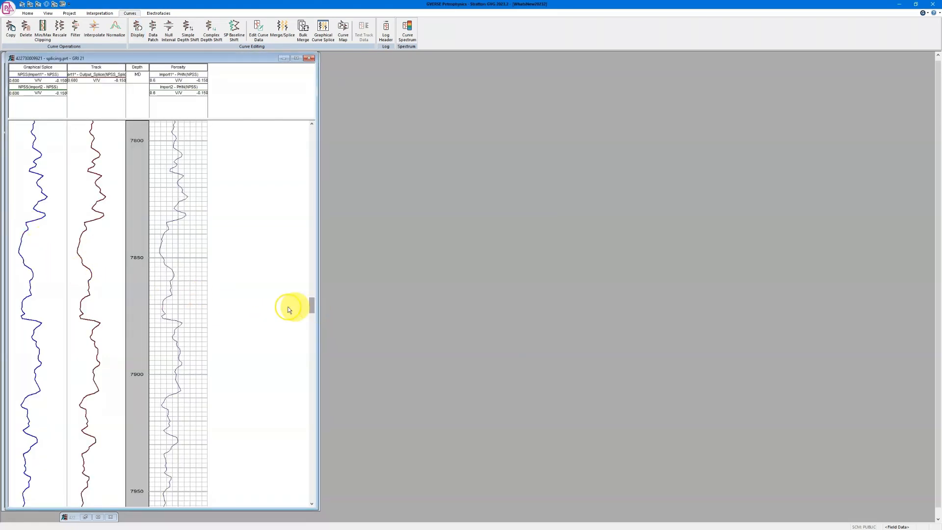
# Move the splice depth marker in the Graphical Splice track down to about 7973.6, within the overlap of the two curves.
pyautogui.moveTo(312, 307); pyautogui.dragTo(311, 313)
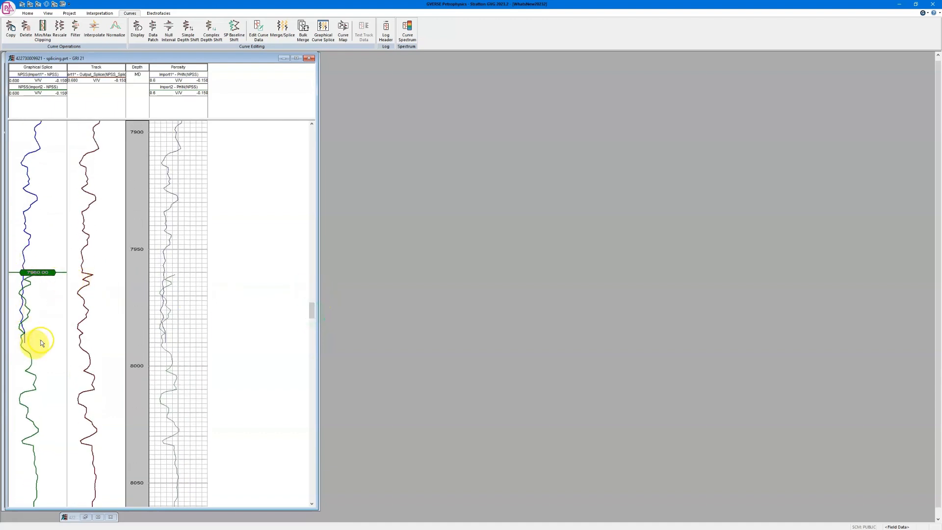
pyautogui.click(44, 276)
pyautogui.moveTo(39, 277)
pyautogui.mouseDown()
pyautogui.moveTo(38, 332)
pyautogui.moveTo(38, 303)
pyautogui.mouseUp()
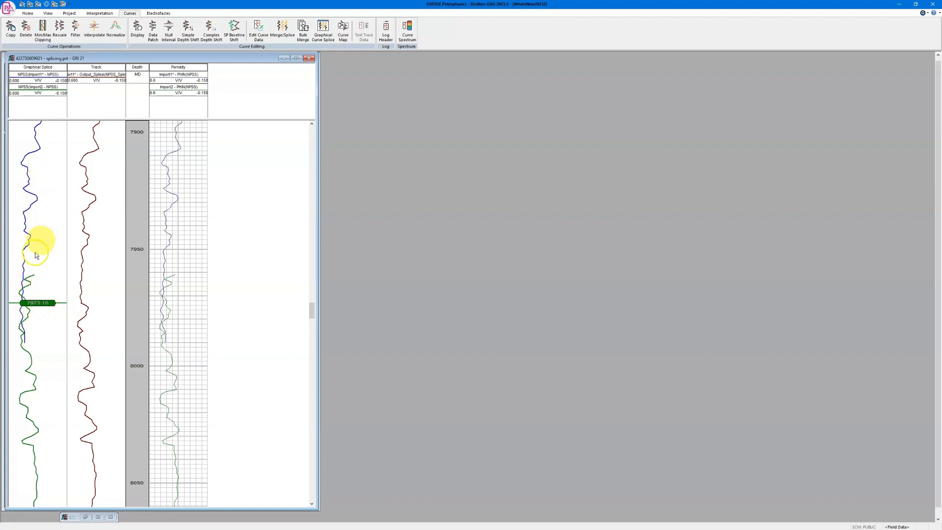
pyautogui.moveTo(40, 303)
pyautogui.mouseDown()
pyautogui.moveTo(41, 329)
pyautogui.moveTo(42, 305)
pyautogui.mouseUp()
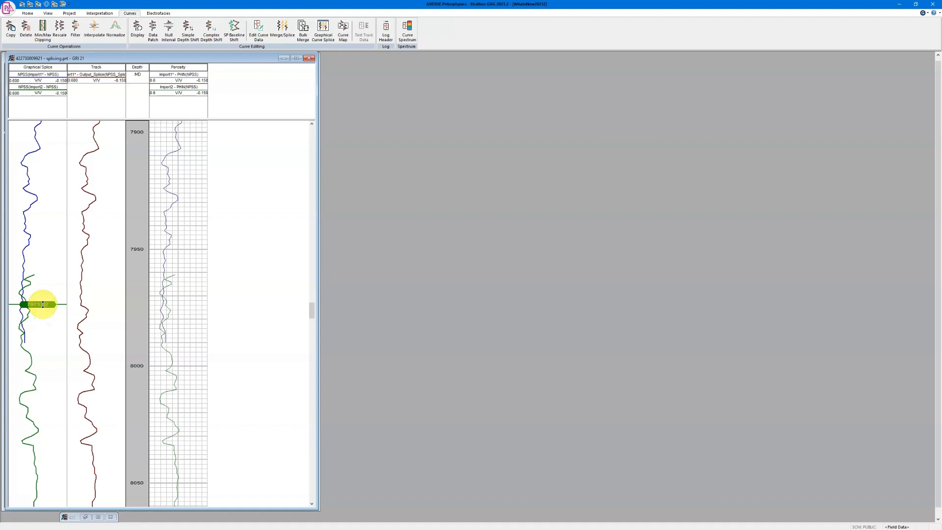
# Start saving the spliced curve as NPSS_Spliced and create a new output curve set named Spliced_Graphically.
pyautogui.rightClick(47, 322)
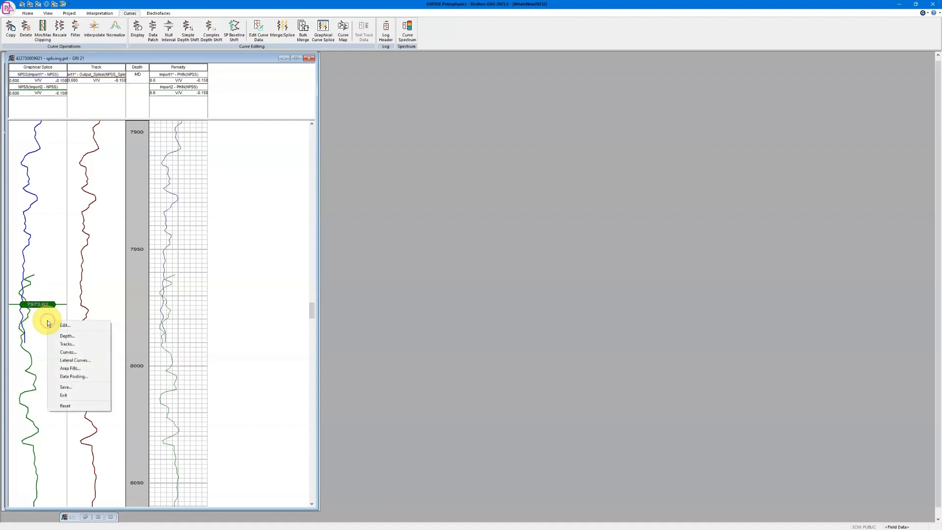
pyautogui.click(71, 388)
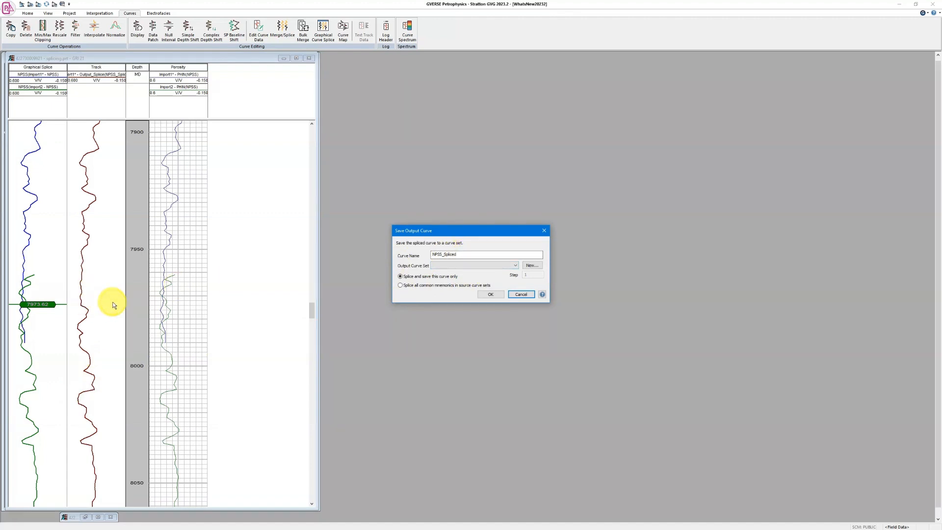
pyautogui.click(448, 266)
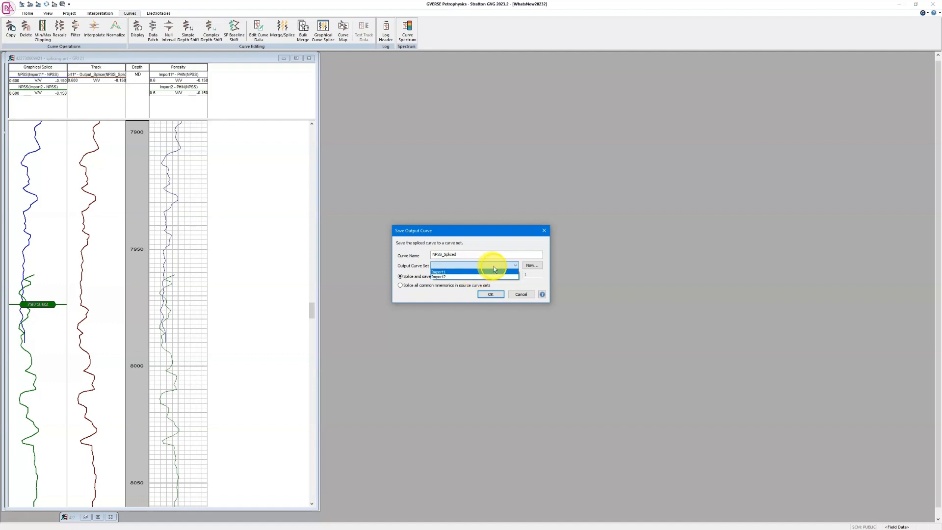
pyautogui.click(408, 260)
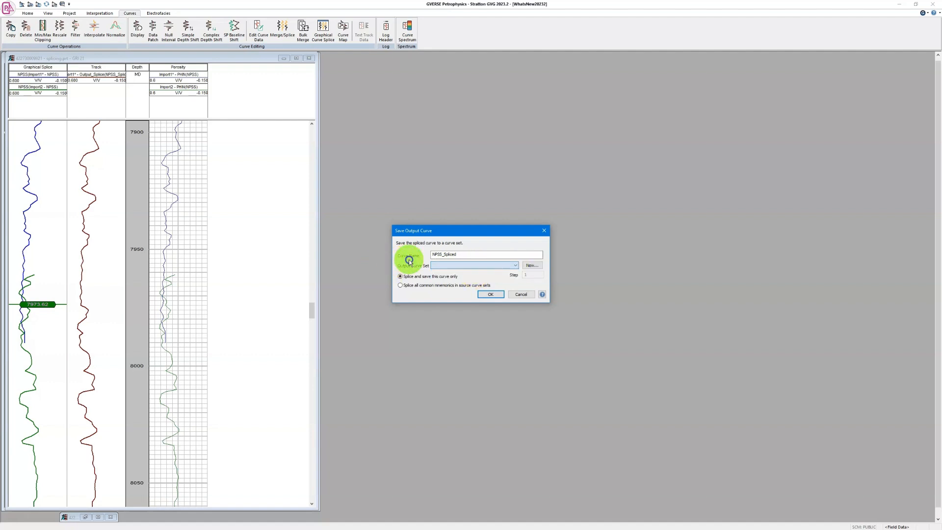
pyautogui.click(532, 265)
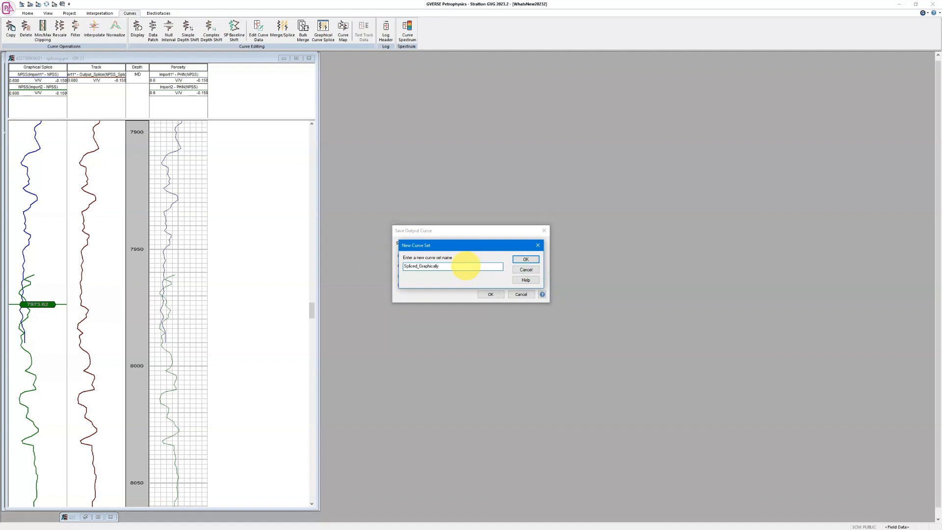
pyautogui.click(523, 258)
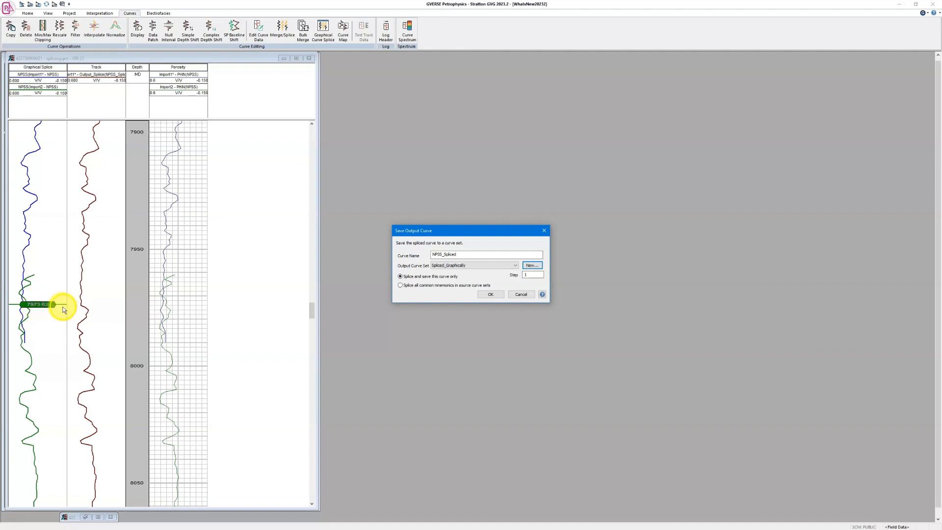
# Choose to splice all common mnemonics in the source curve sets and save them to Spliced_Graphically.
pyautogui.click(414, 286)
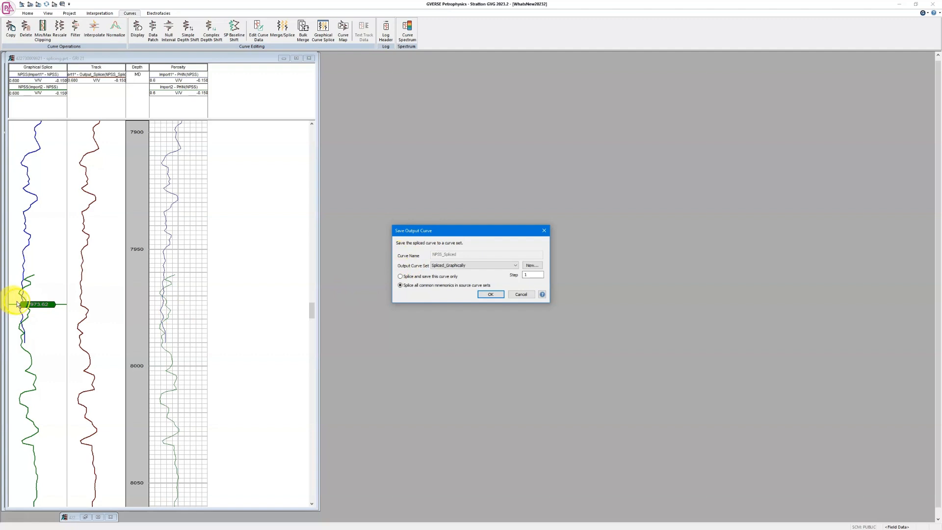
pyautogui.click(487, 293)
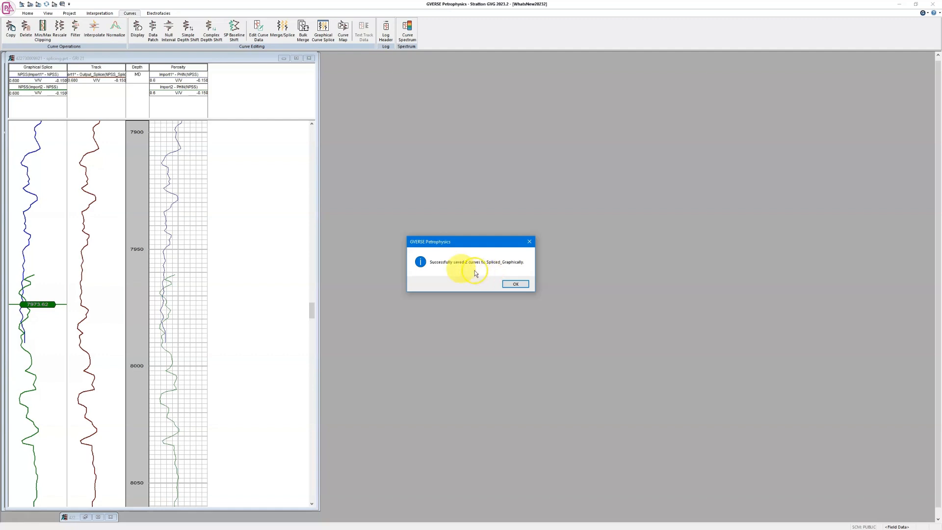
pyautogui.click(516, 285)
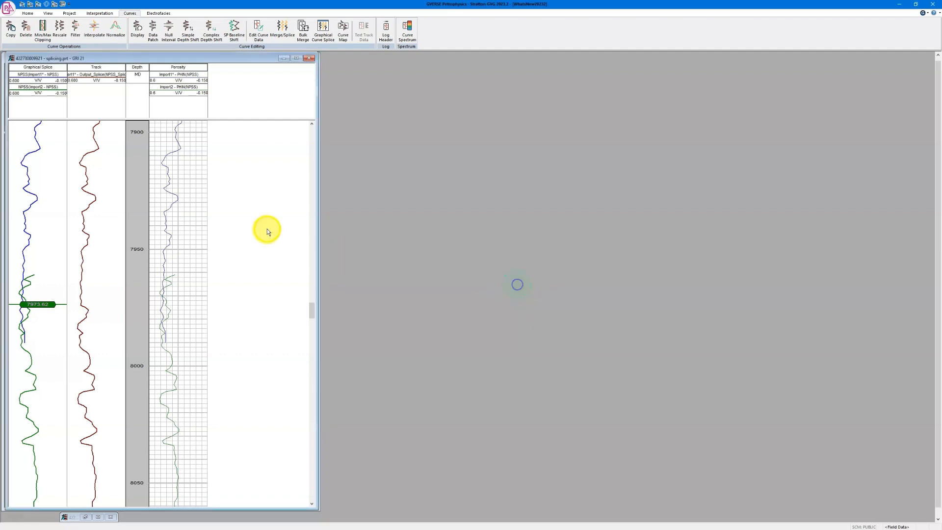
# Add a linear track beside the Porosity track and plot the NPSS_Spliced curve from the Spliced_Graphically set in it.
pyautogui.rightClick(252, 203)
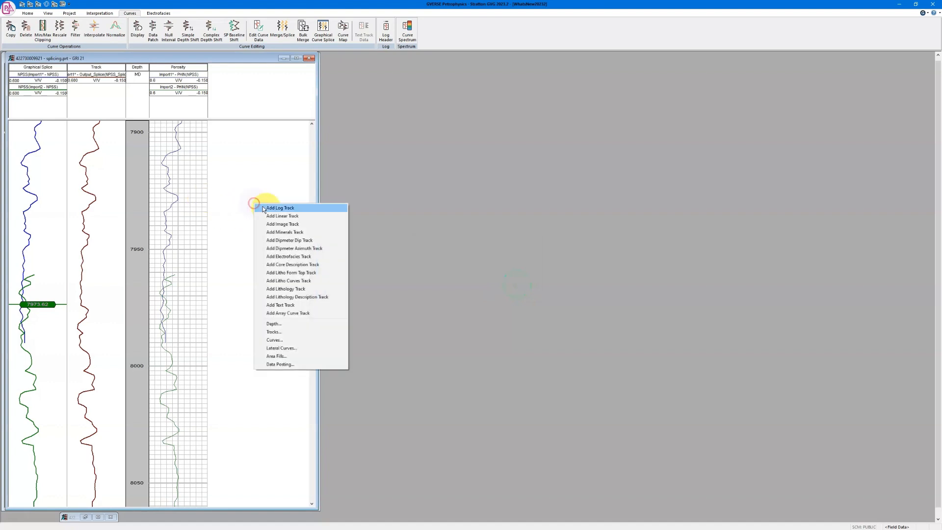
pyautogui.click(288, 217)
pyautogui.rightClick(288, 212)
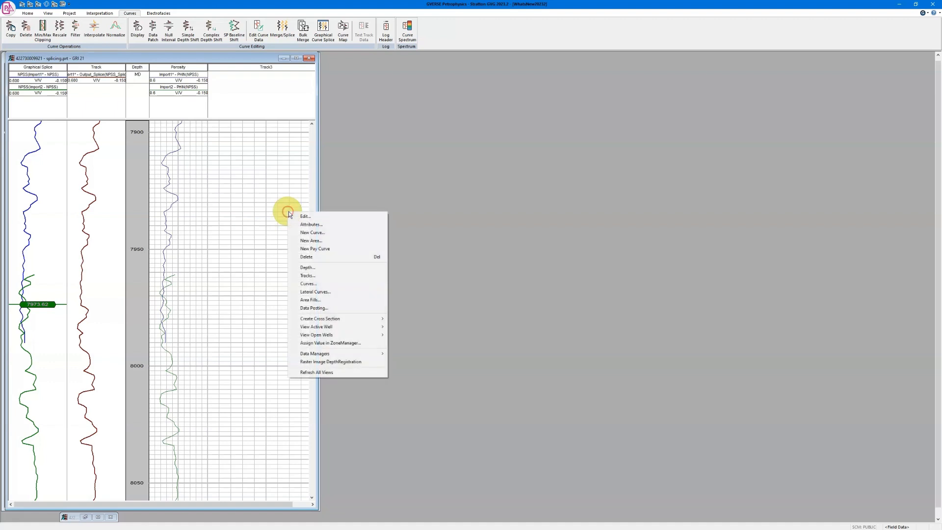
pyautogui.click(318, 233)
pyautogui.click(528, 255)
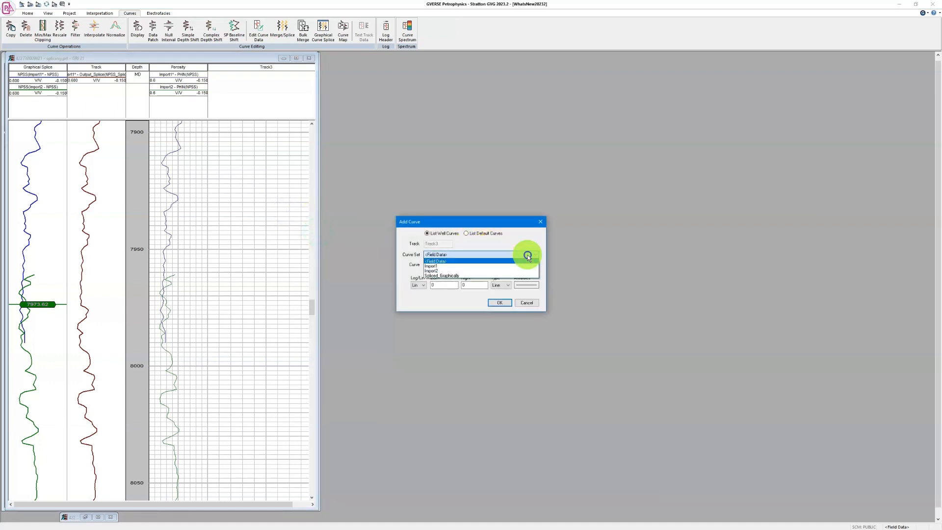
pyautogui.click(486, 276)
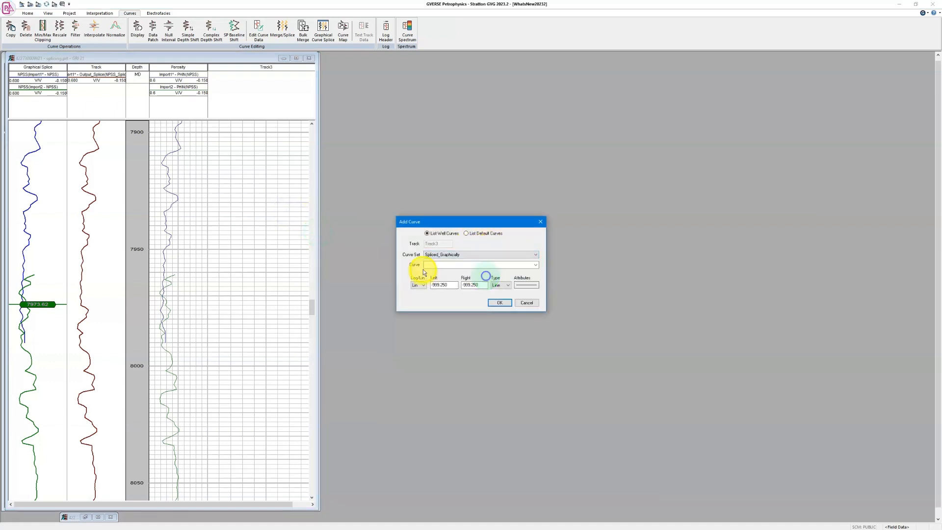
pyautogui.click(536, 265)
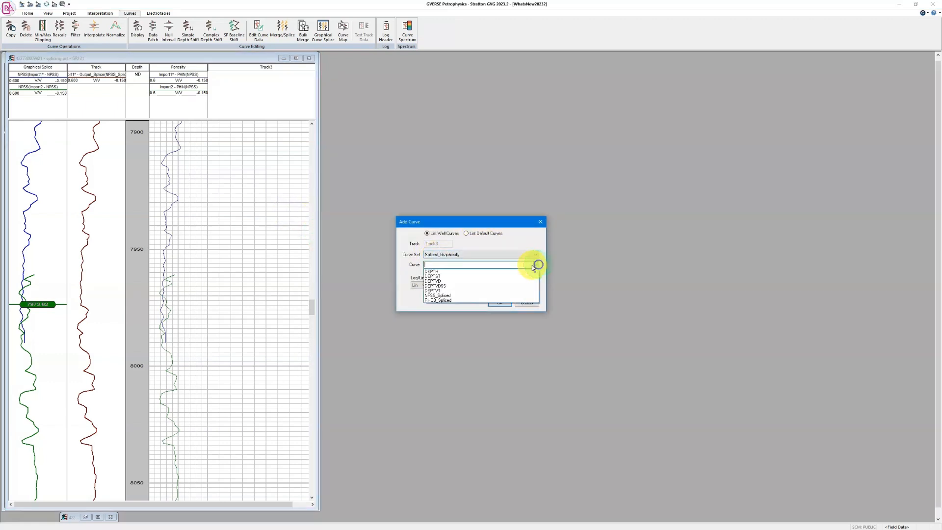
pyautogui.click(505, 297)
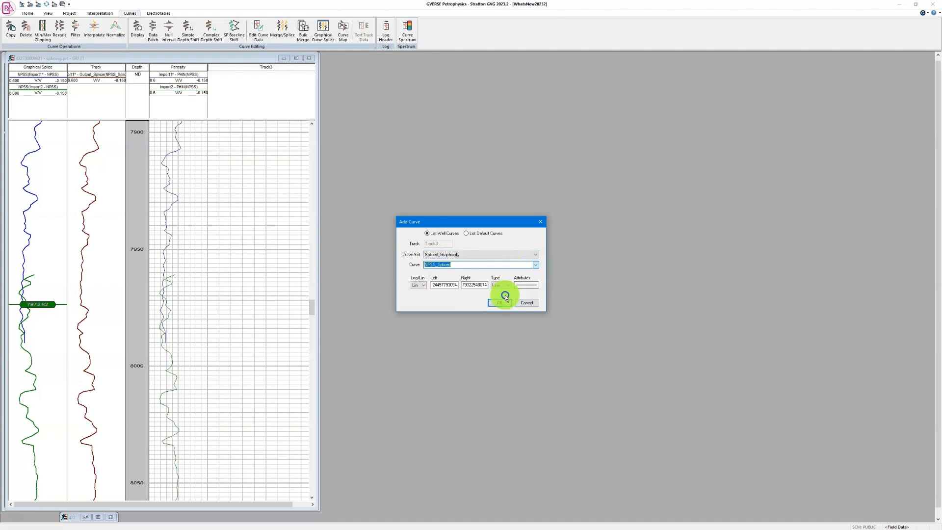
pyautogui.click(497, 302)
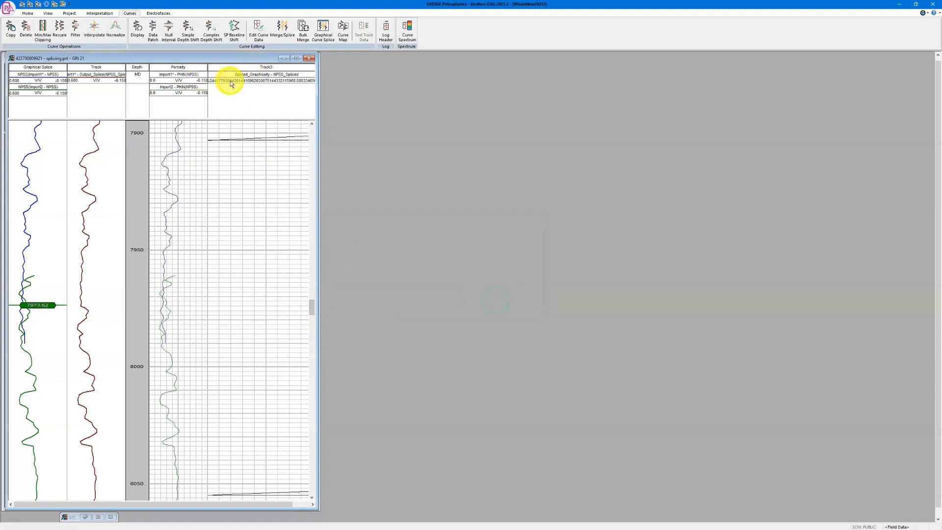
# Delete the added track containing the NPSS_Spliced curve from the log.
pyautogui.moveTo(312, 311)
pyautogui.mouseDown()
pyautogui.moveTo(311, 331)
pyautogui.moveTo(314, 246)
pyautogui.mouseUp()
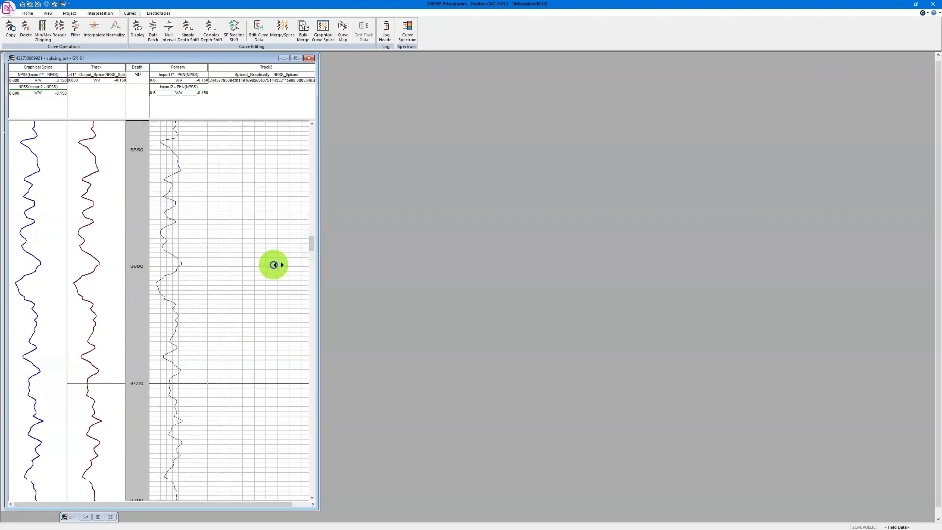
pyautogui.press('Delete')
pyautogui.click(485, 282)
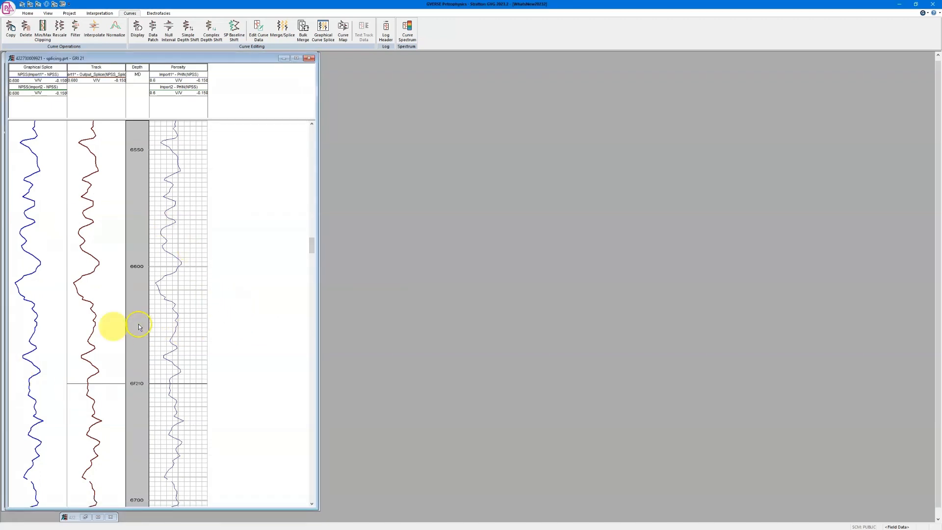
# Minimize the splicing log and restore the areafills log of GRI 10 in a wider window, showing the F11 interval.
pyautogui.click(284, 60)
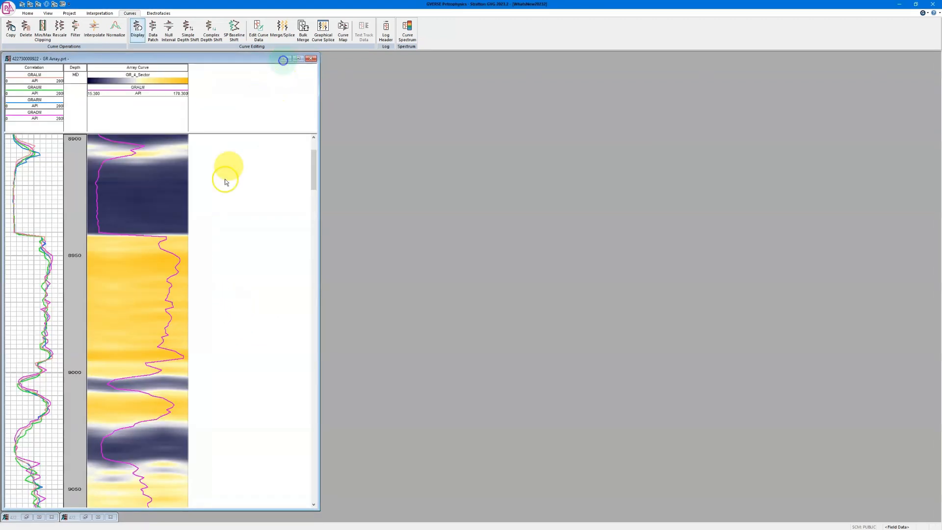
pyautogui.click(85, 517)
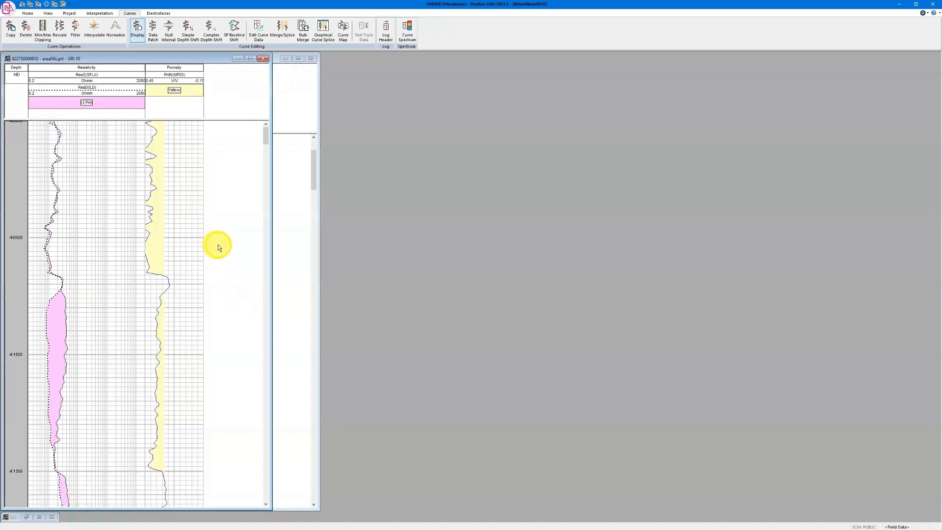
pyautogui.moveTo(270, 249); pyautogui.dragTo(309, 250)
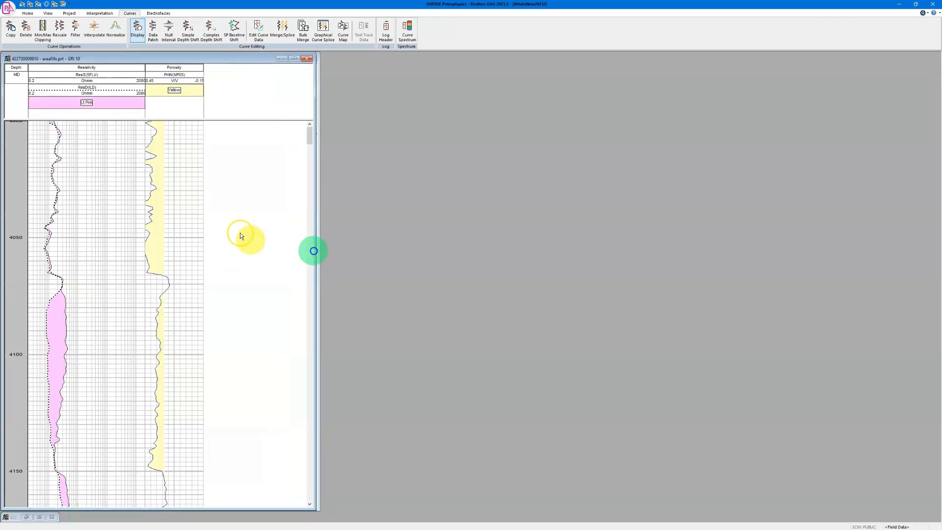
pyautogui.moveTo(304, 139); pyautogui.dragTo(305, 385)
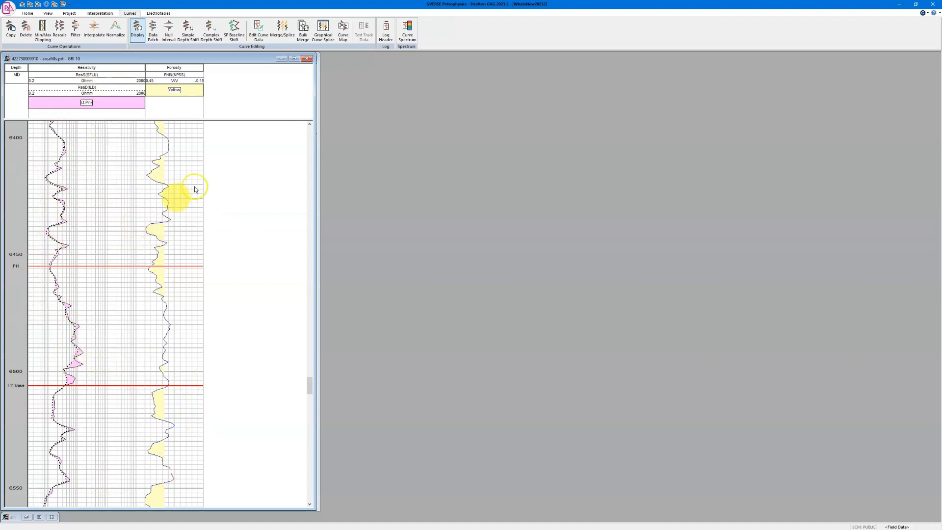
# Restrict the Resistivity track's Lt Pink area fill to the interval from F11 to F11 Base, using F11Zone.
pyautogui.rightClick(256, 175)
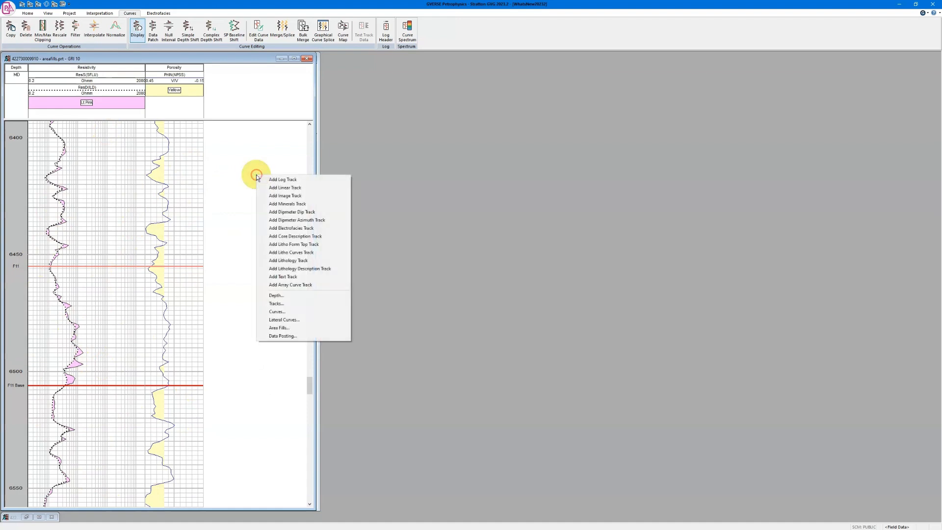
pyautogui.click(298, 329)
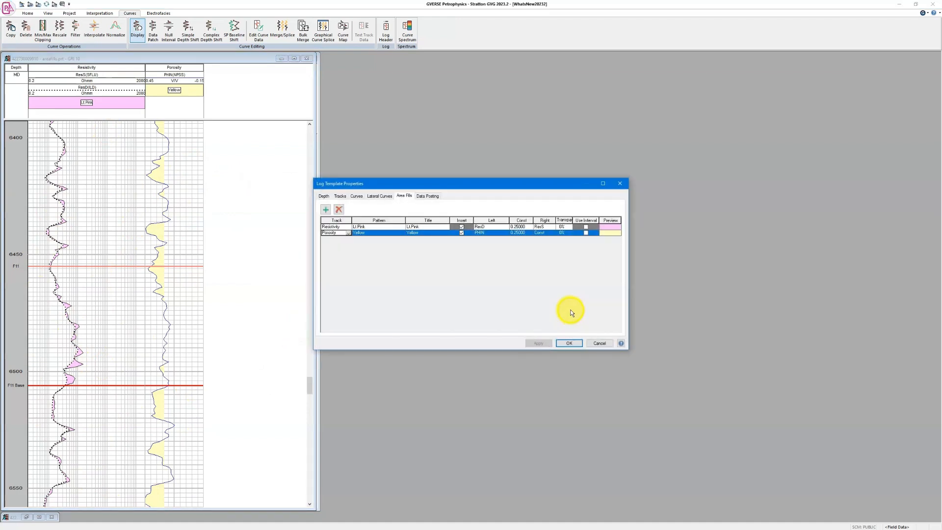
pyautogui.click(586, 227)
pyautogui.moveTo(456, 228); pyautogui.dragTo(484, 175)
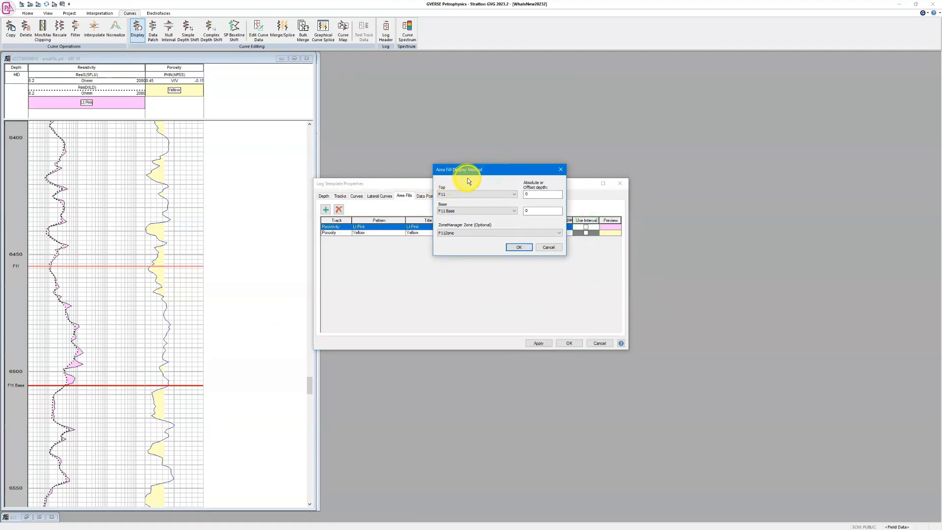
pyautogui.click(448, 196)
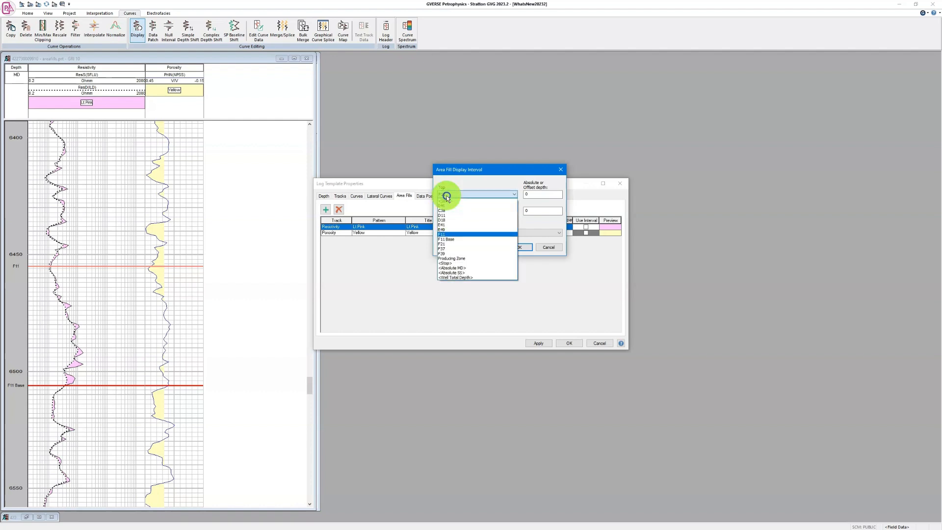
pyautogui.click(448, 196)
pyautogui.click(454, 232)
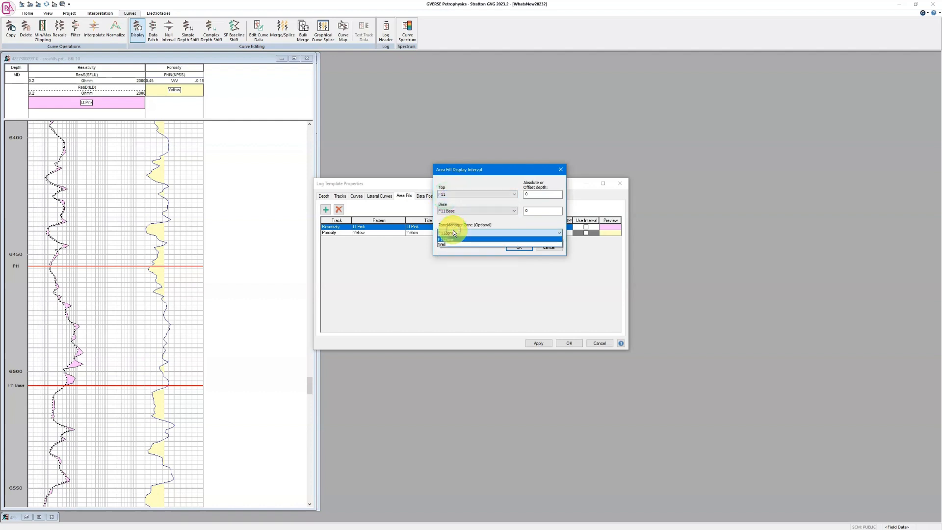
pyautogui.click(454, 231)
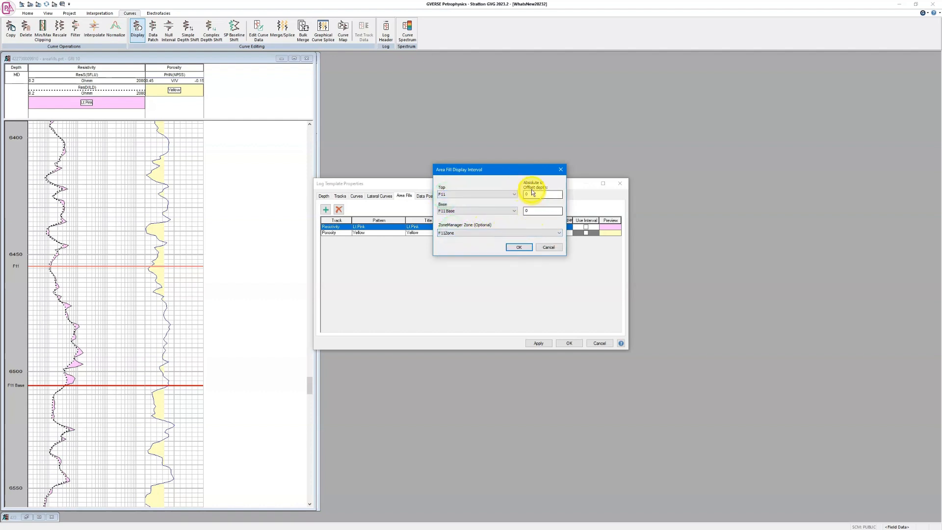
pyautogui.click(519, 247)
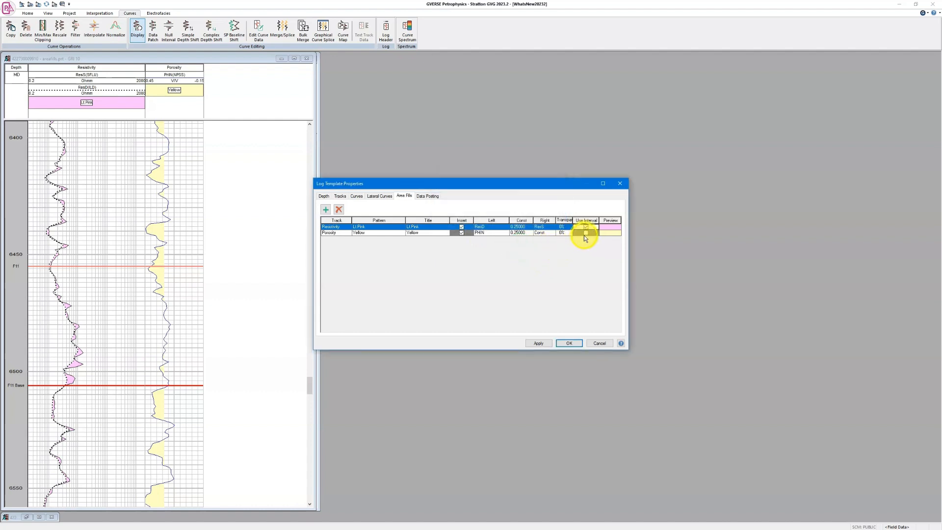
# Restrict the Porosity track's Yellow area fill to the F11 to F11 Base interval and apply the area fill settings.
pyautogui.click(586, 233)
pyautogui.click(491, 303)
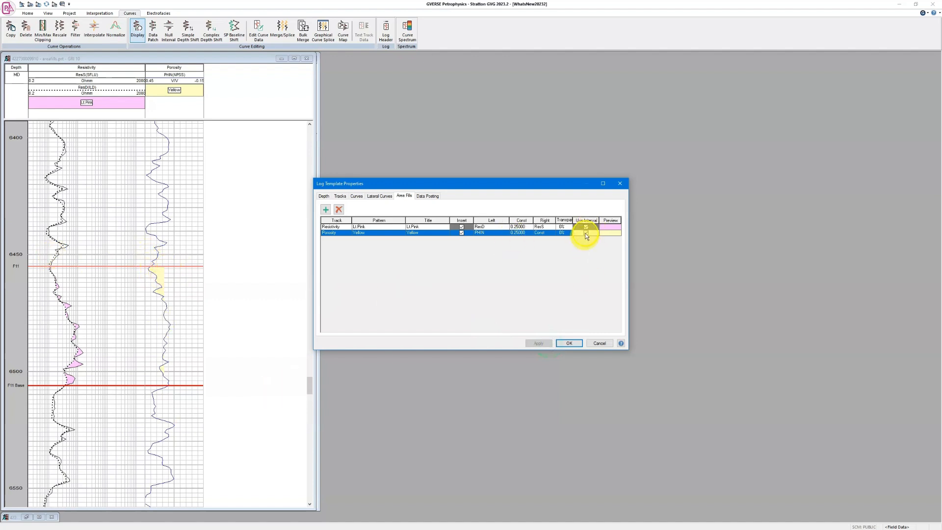
pyautogui.click(567, 343)
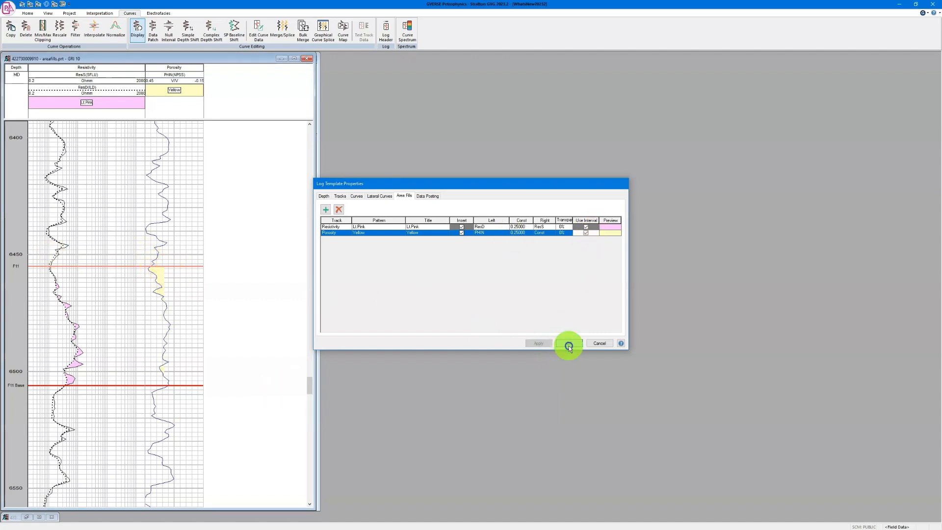
# Examine the Resistivity and Porosity fills above, within and below the F11 interval, and review the log's area fill settings.
pyautogui.scroll(5, 147, 260)
pyautogui.scroll(-10, 152, 240)
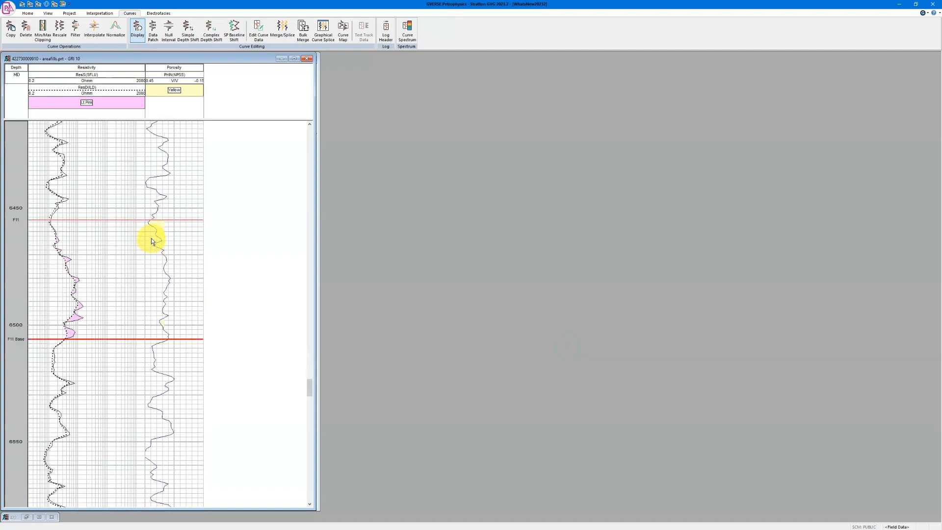
pyautogui.scroll(3, 151, 239)
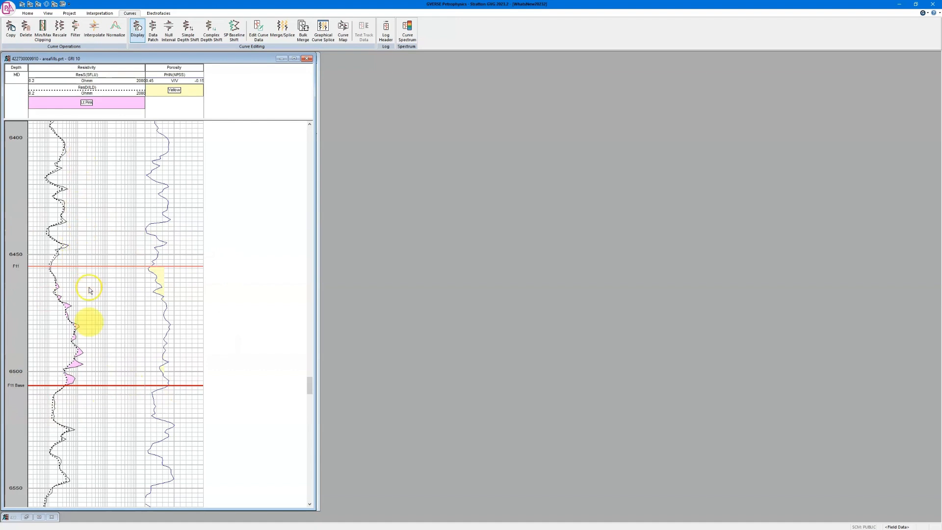
pyautogui.scroll(-3, 92, 394)
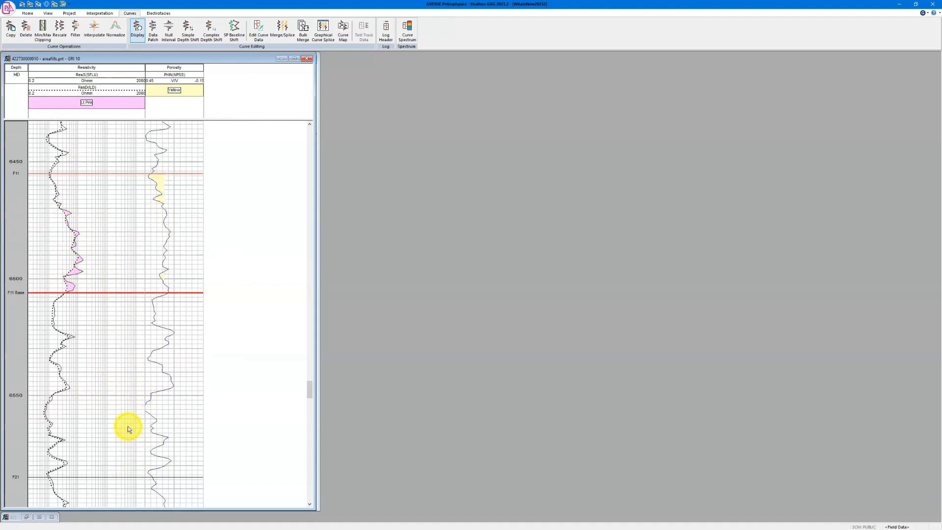
pyautogui.scroll(-3, 126, 425)
pyautogui.scroll(4, 125, 423)
pyautogui.rightClick(228, 207)
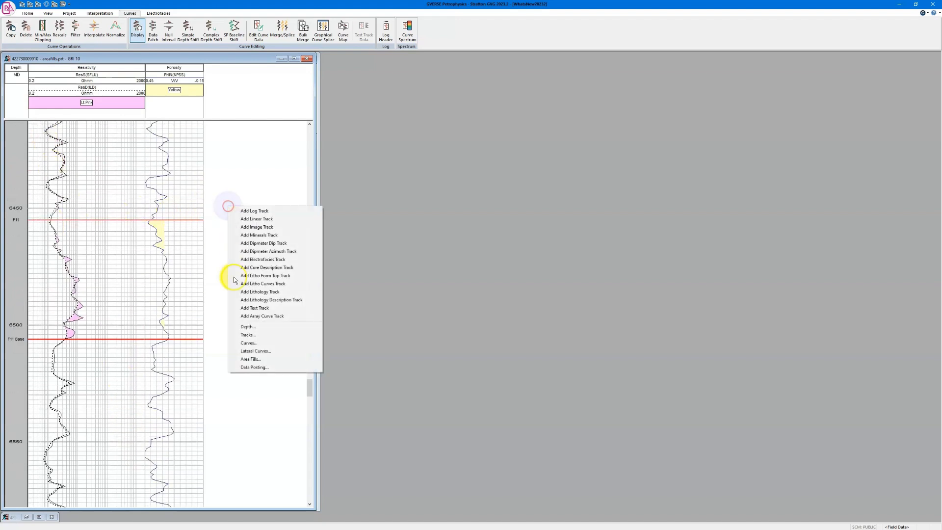
pyautogui.click(262, 360)
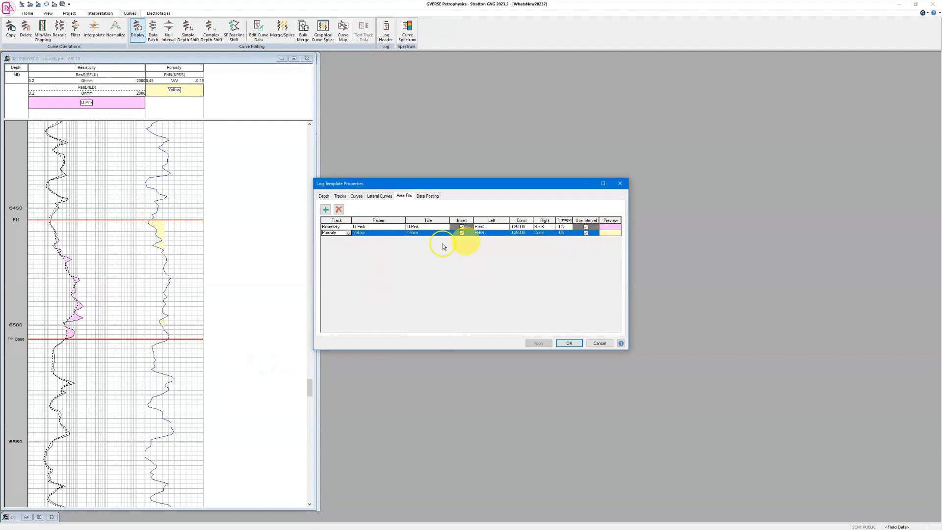
pyautogui.click(599, 343)
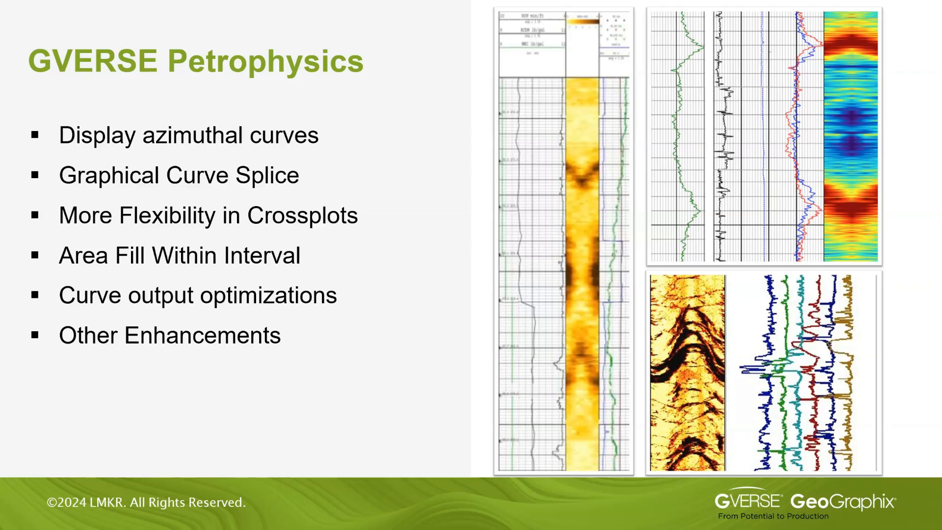
pyautogui.click(466, 411)
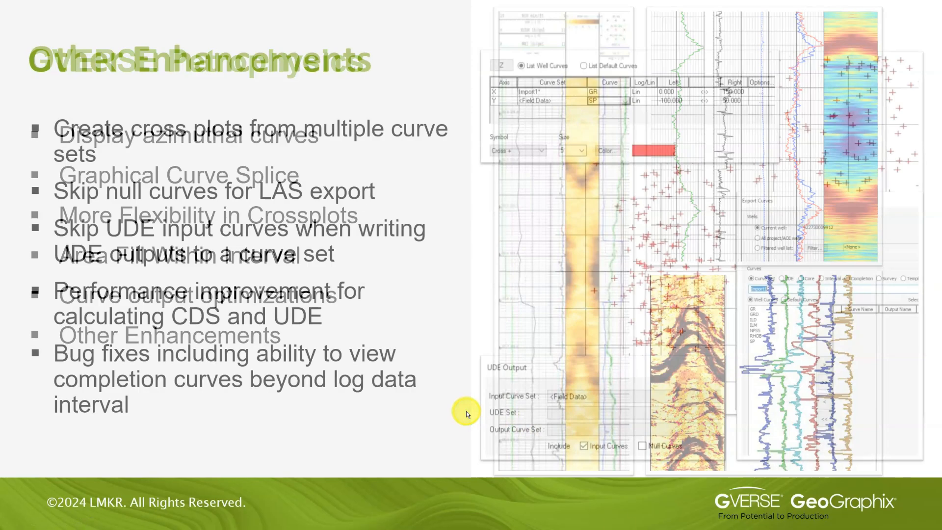